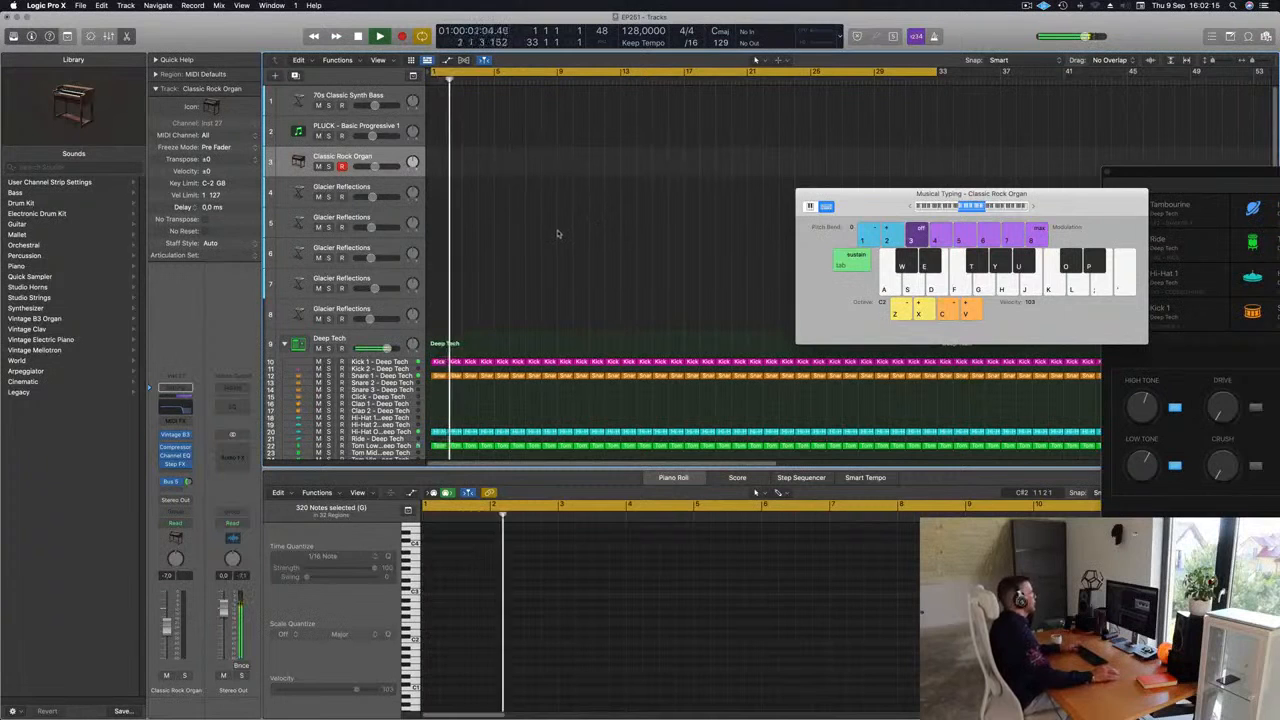
Stop playback, then select and vertically enlarge the 70s Classic Synth Bass track and audition a note on it.
key("space")
left_click(384, 95)
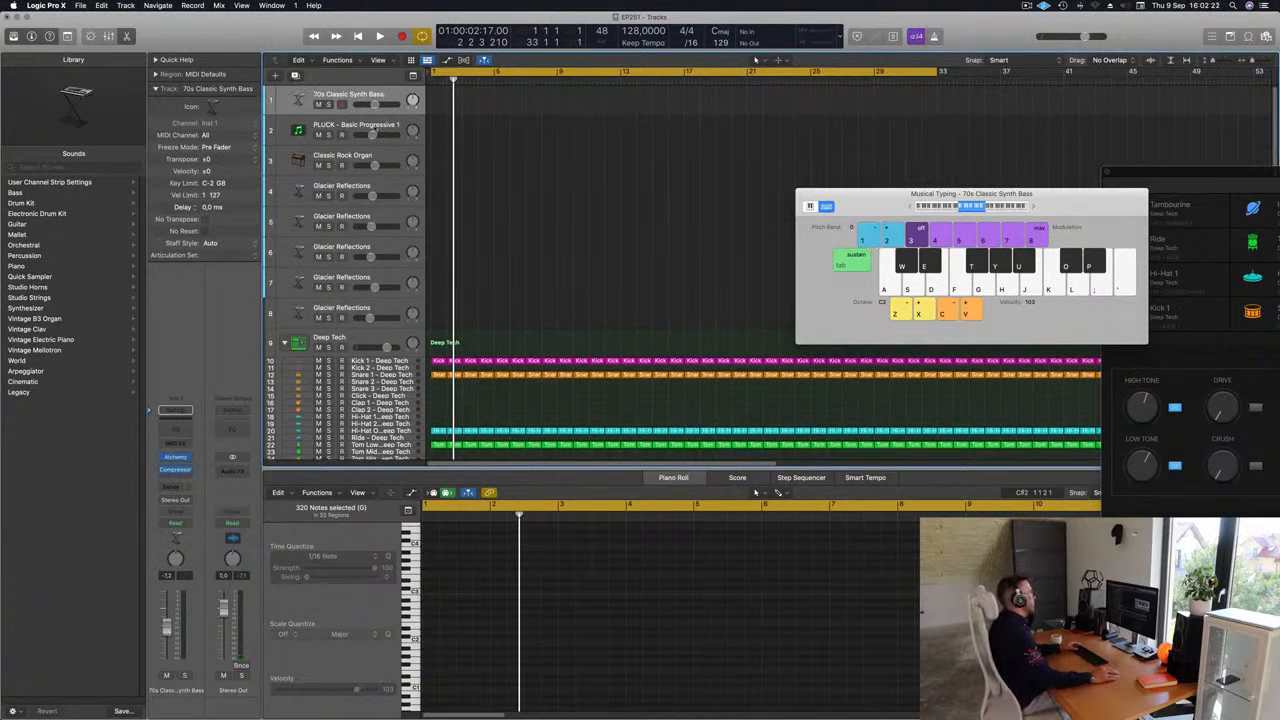
left_click_drag(384, 133, 400, 166)
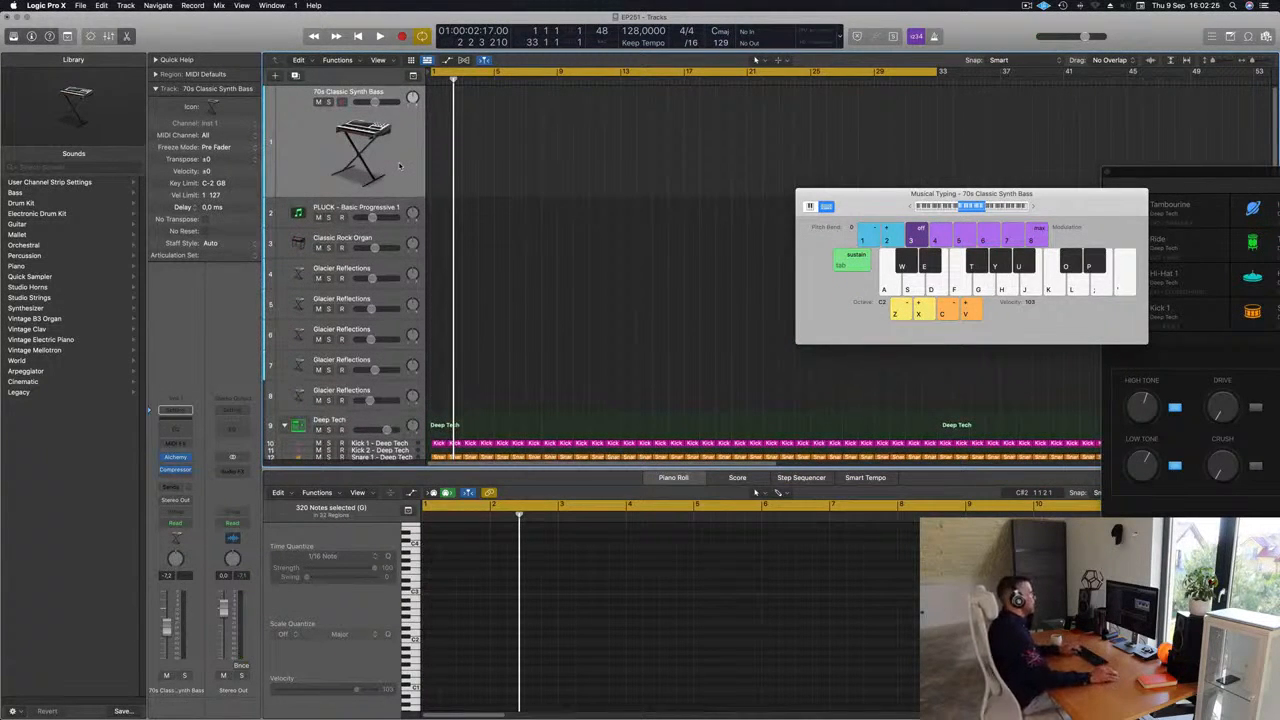
key("f")
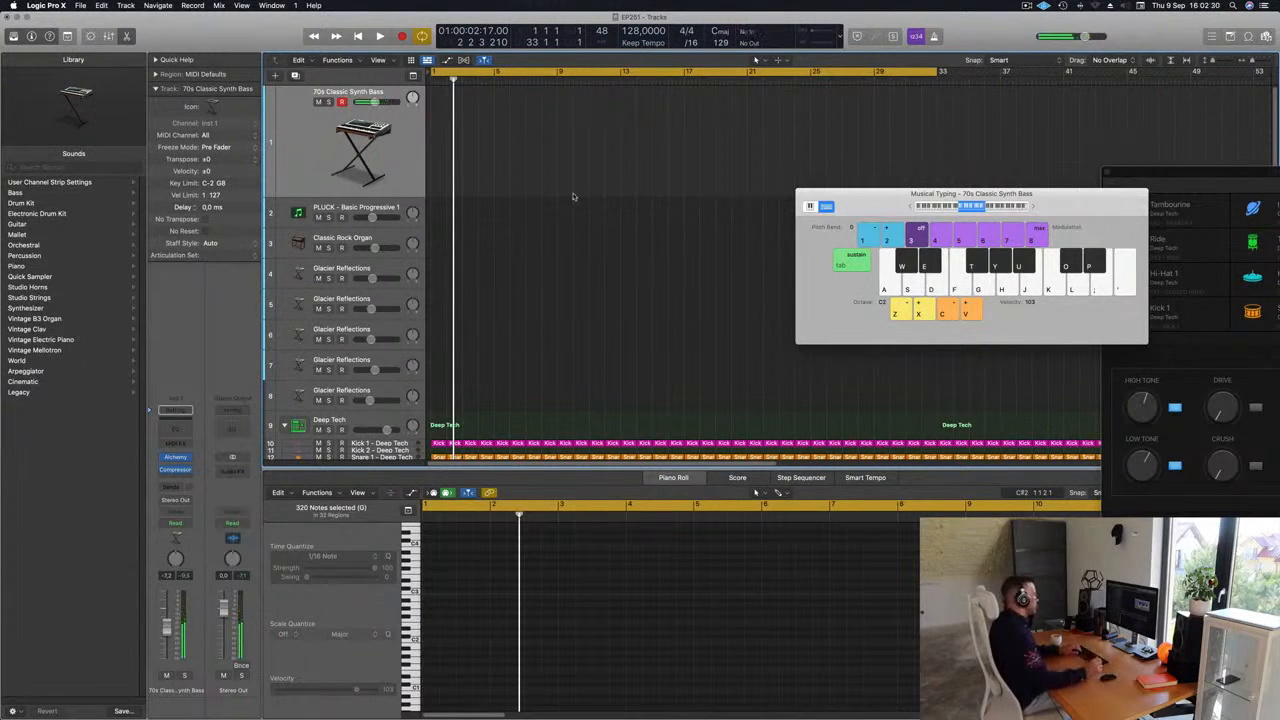
Record a two-bar bass line of nine repeated E notes over the drums on the 70s Classic Synth Bass track, starting at bar 13.
key("space")
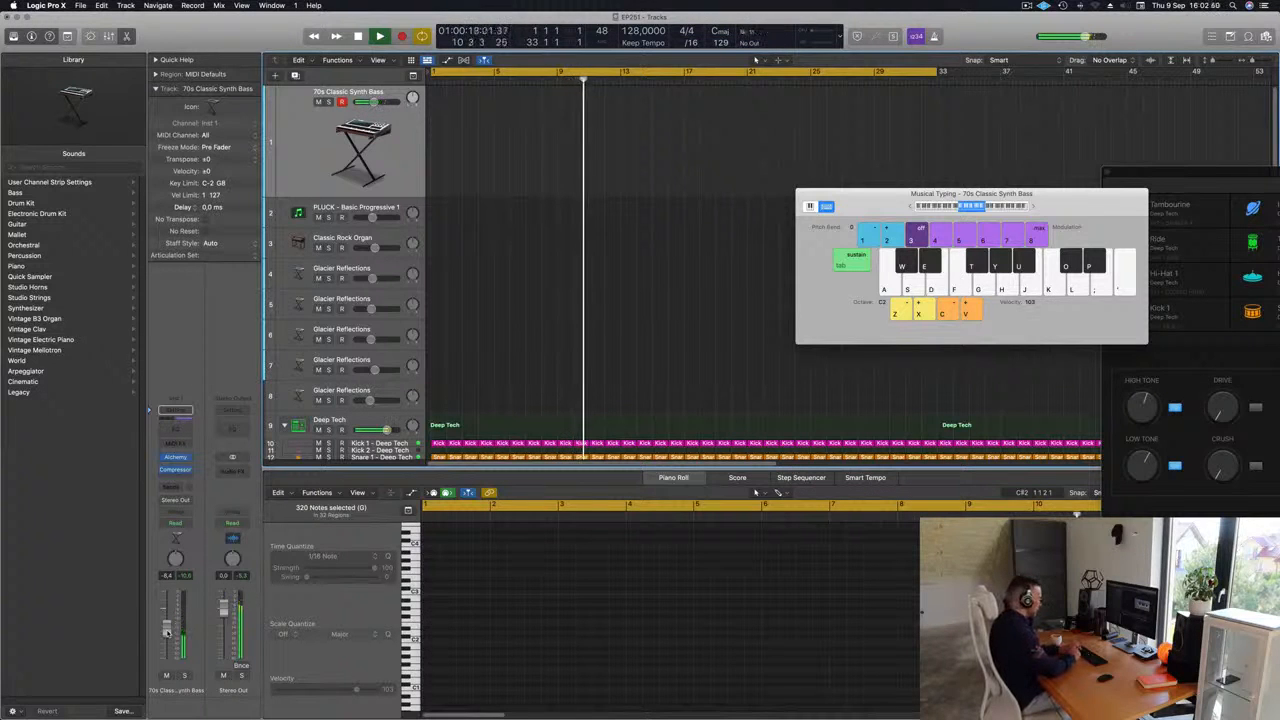
key("r")
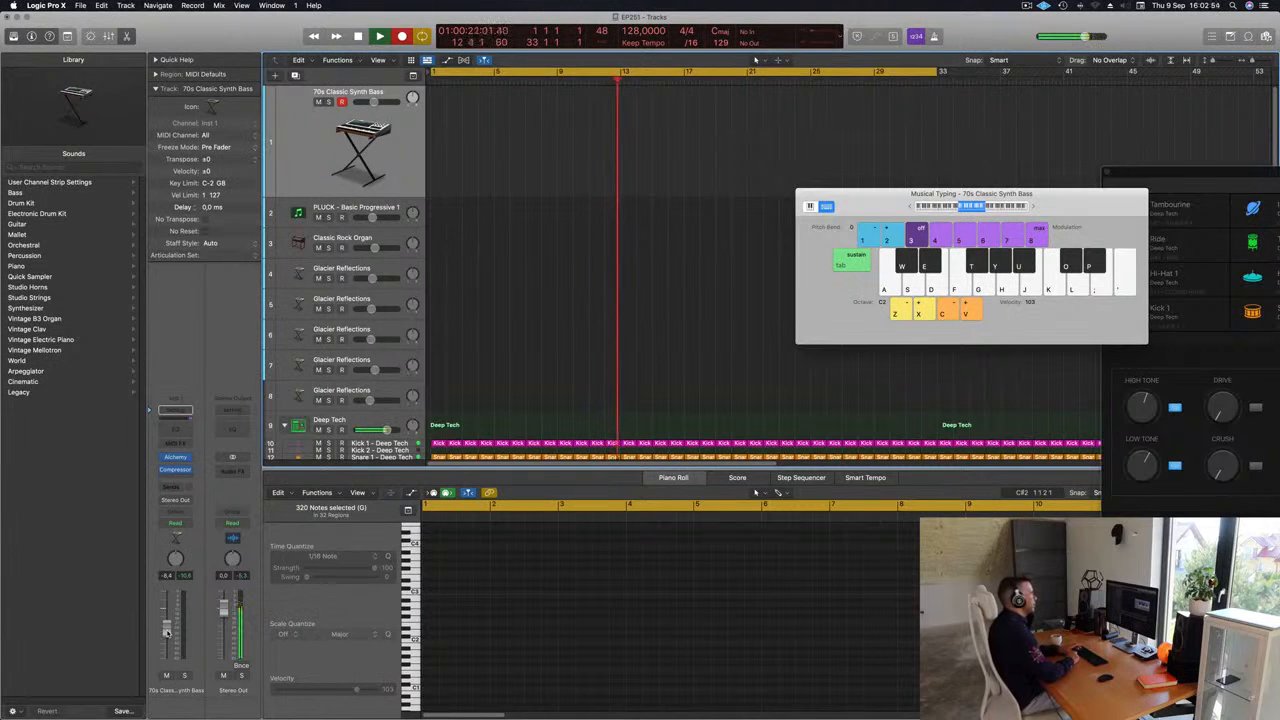
key("d")
key("d")
key("d")
key("d")
key("d")
key("d")
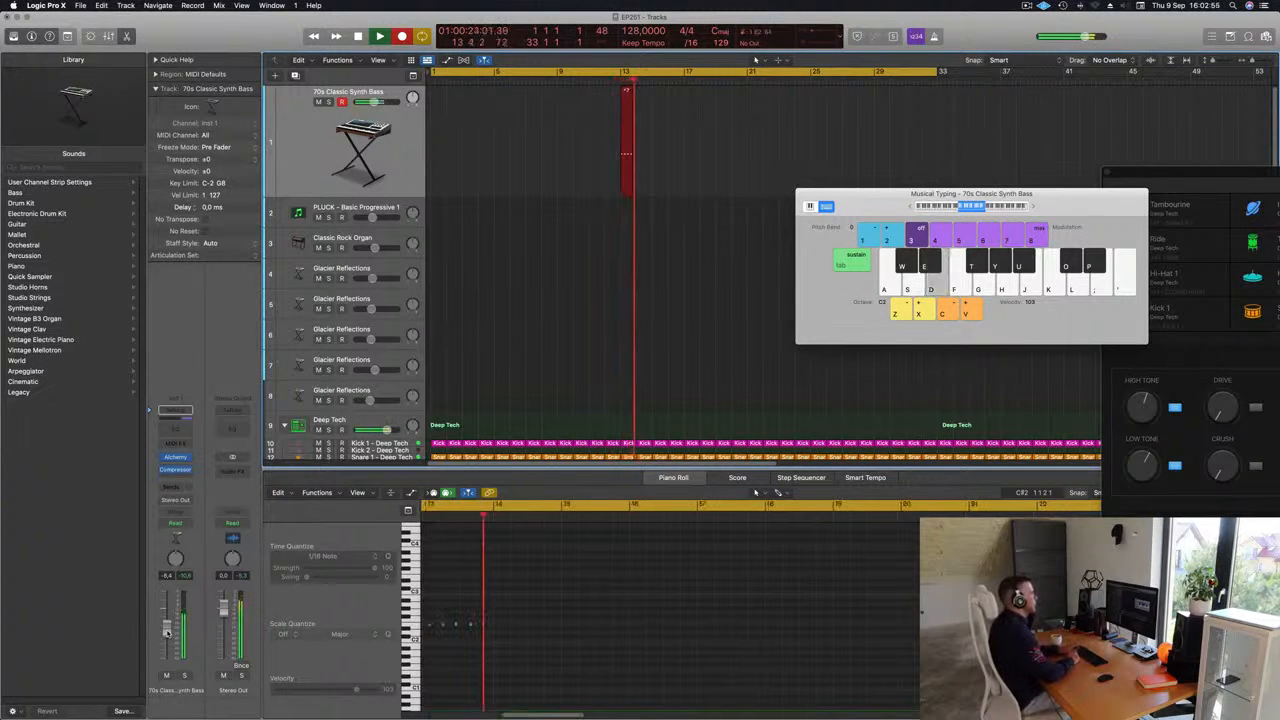
key("d")
key("d")
key("d")
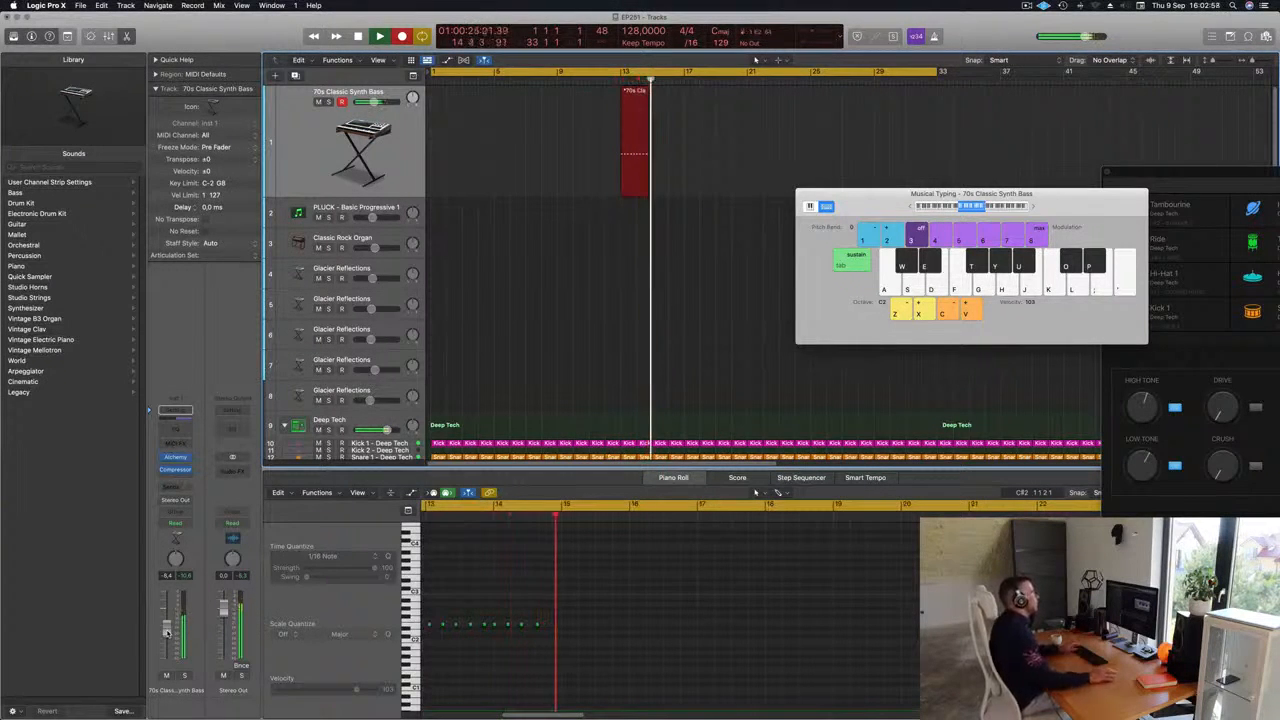
key("space")
Move the recorded bass region to bar 1 and play its notes back in the Piano Roll.
left_click_drag(633, 94, 443, 94)
key("space")
key("space")
left_click(486, 660)
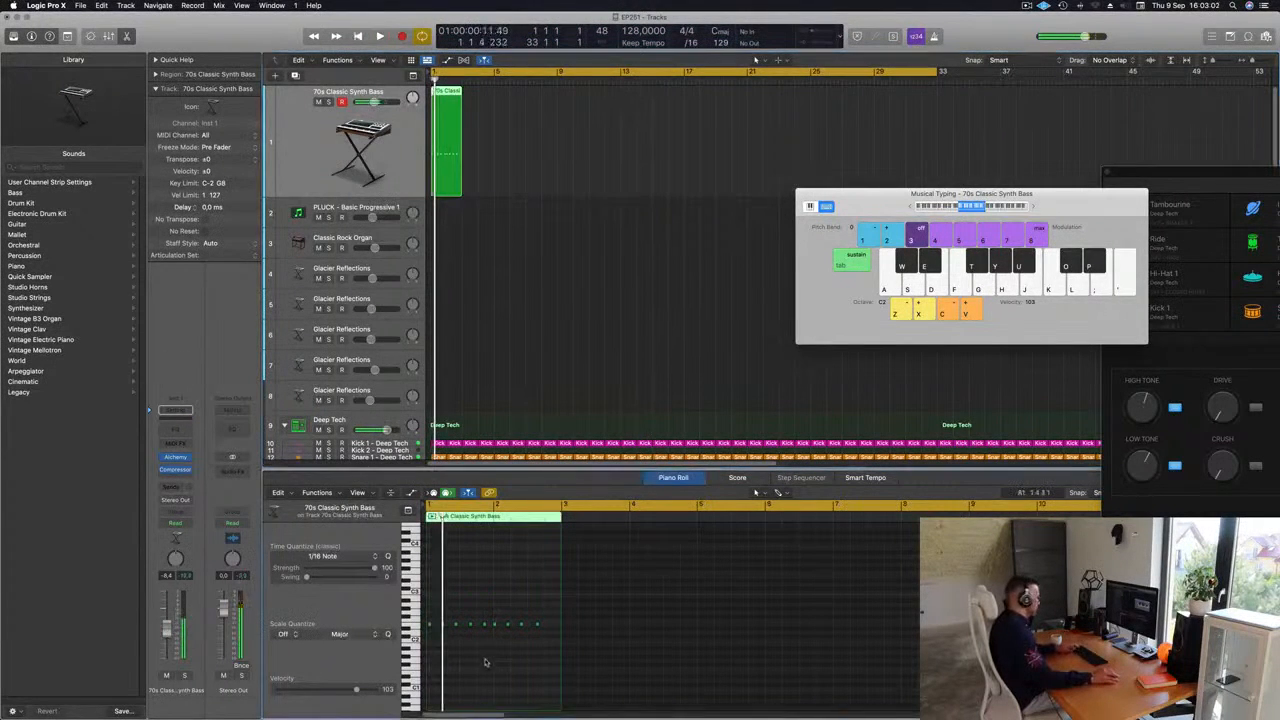
key("space")
scroll(488, 660, "up", 3)
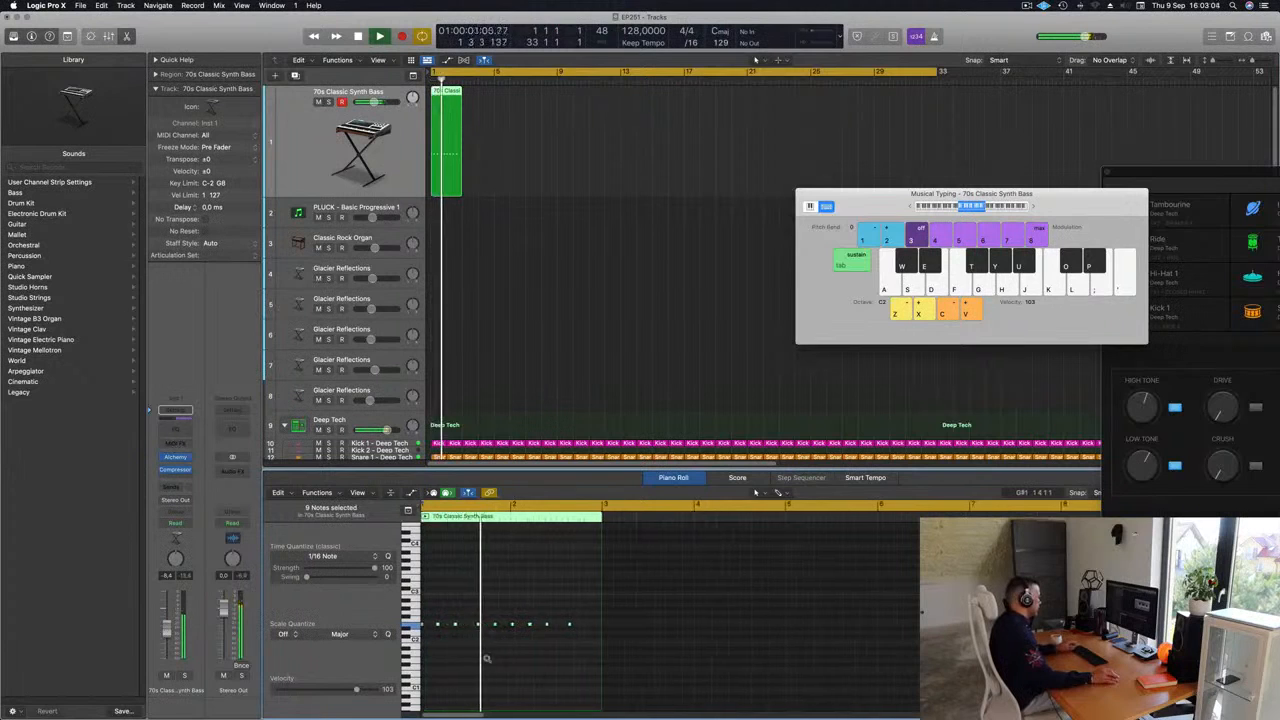
scroll(491, 660, "up", 1)
key("space")
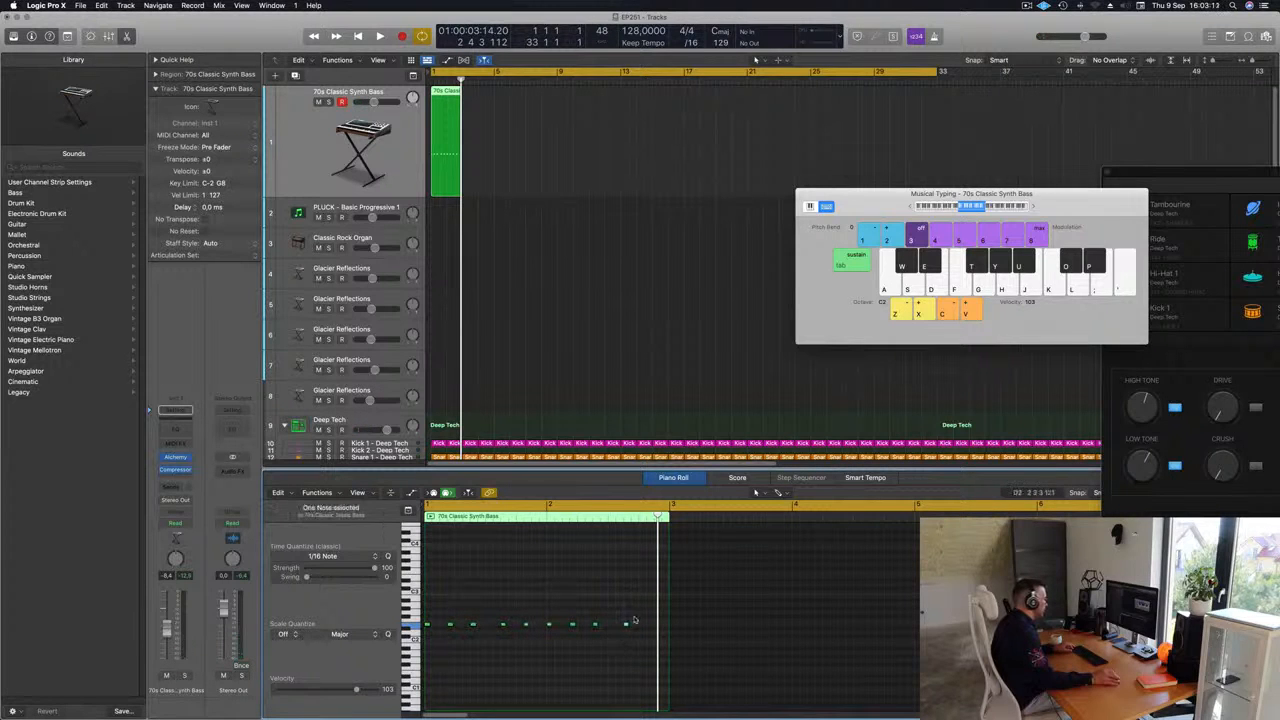
Copy the last bass note to beat 4 of bar 2 and play the two-bar pattern.
left_click_drag(627, 626, 650, 628)
key("space")
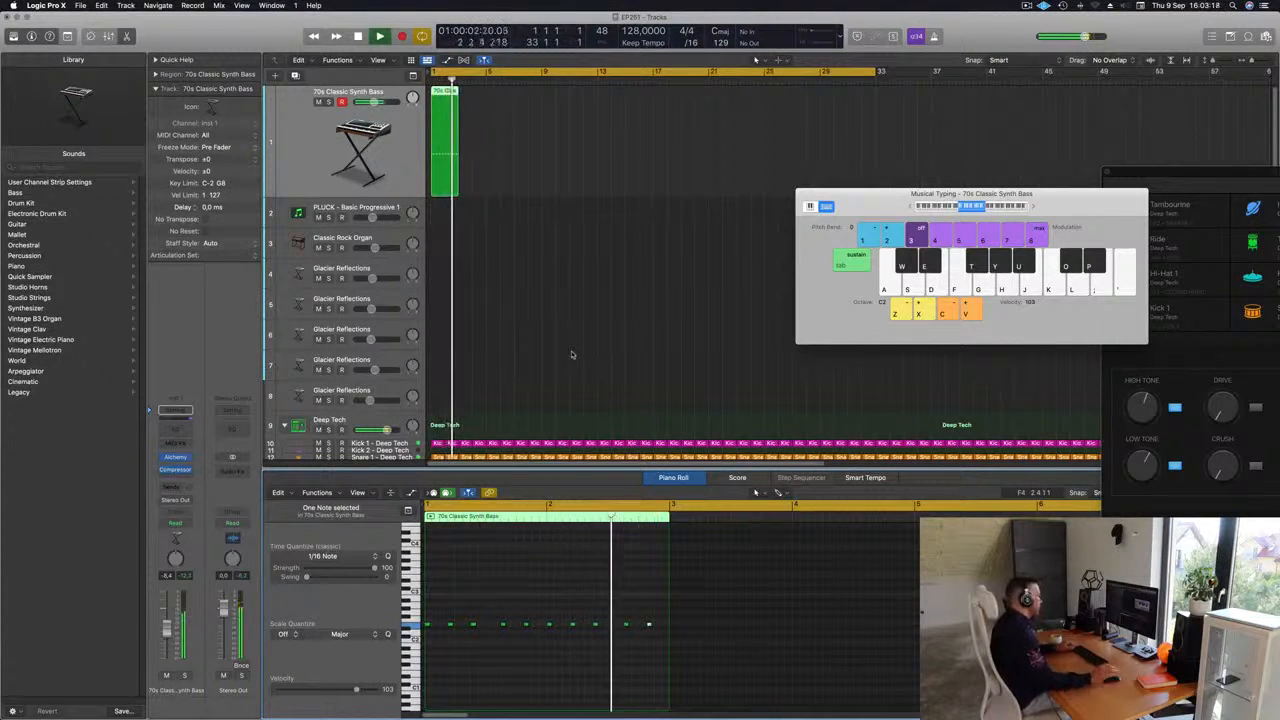
key("space")
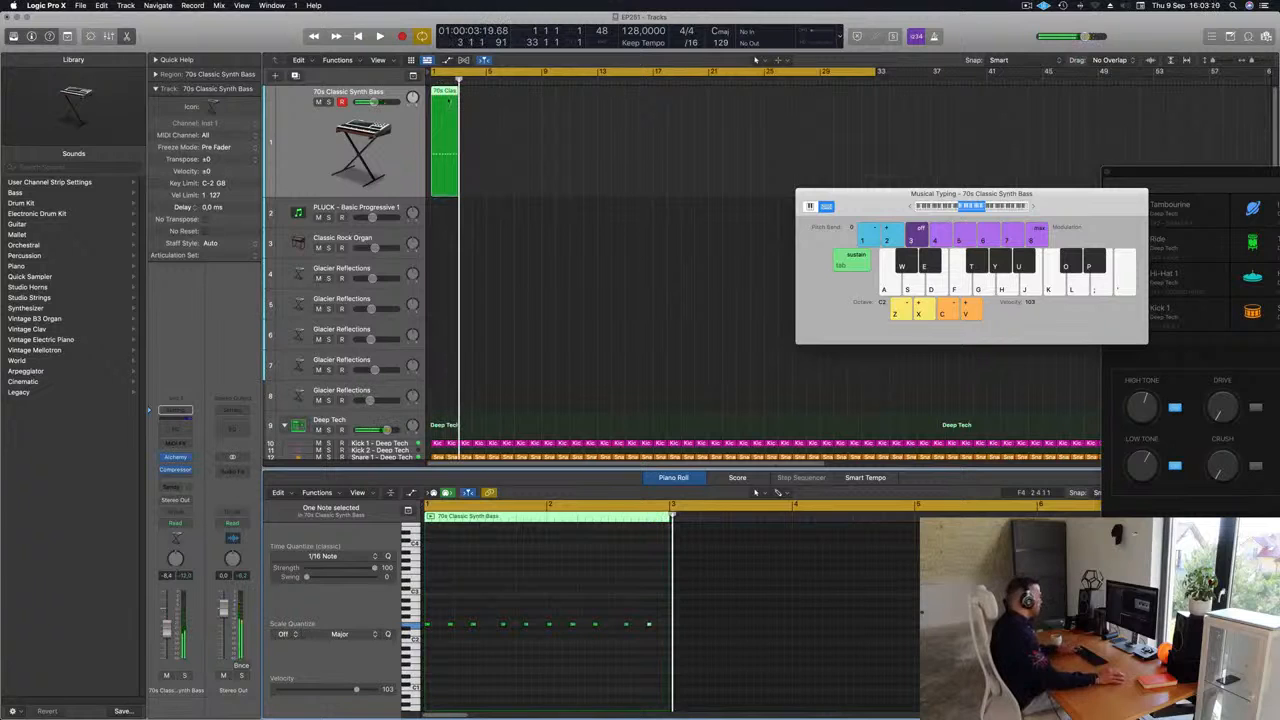
Undo the note pasted after bar 3, and repeat the bass region three times up to bar 9.
key("super+v")
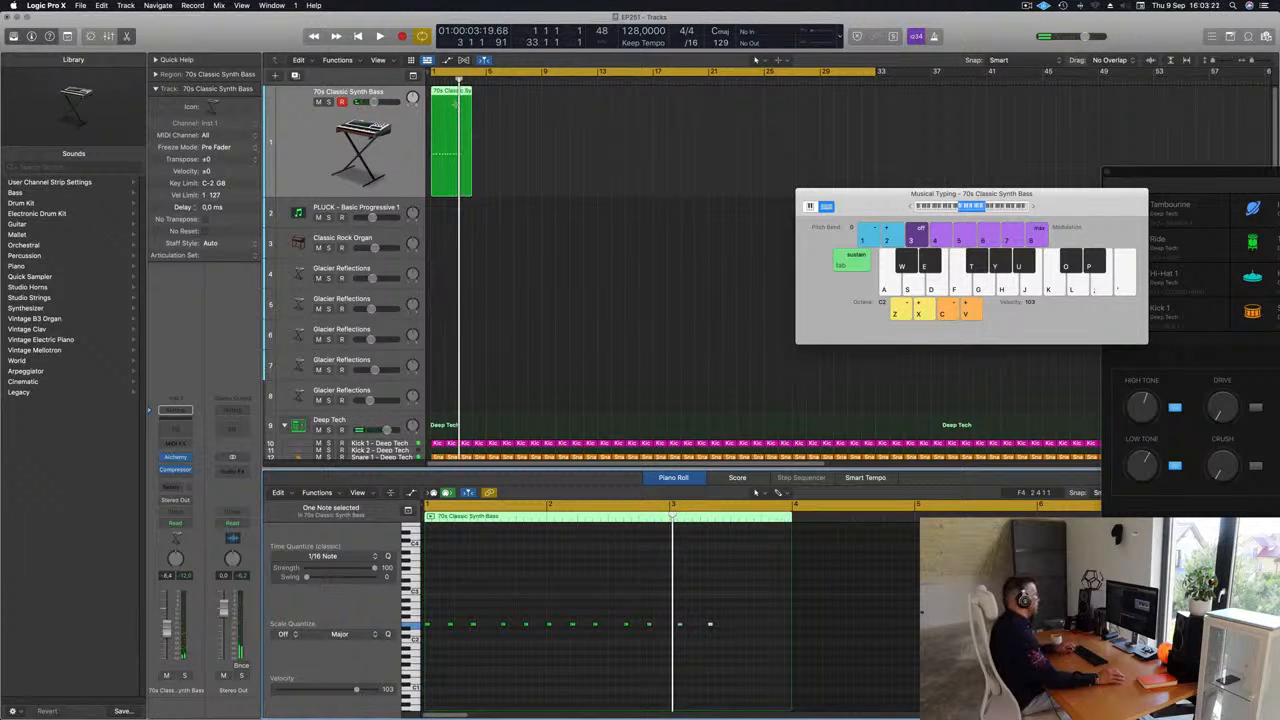
key("super+z")
left_click(473, 102)
left_click(434, 128)
key("super+r")
key("super+r")
key("super+r")
key("space")
key("super+Left")
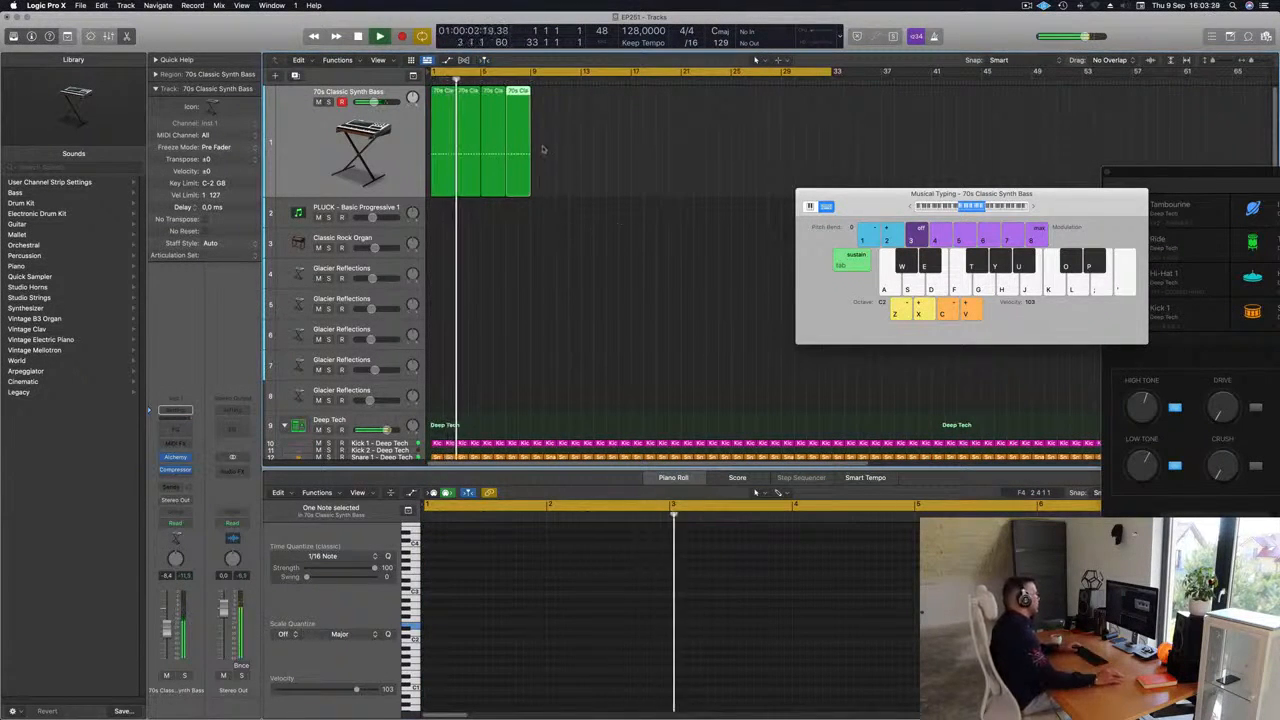
Raise the last note of the first bass region by one semitone and play it from the start.
left_click(444, 150)
key("Return")
left_click(654, 625)
left_click(650, 624)
key("Return")
key("alt+Up")
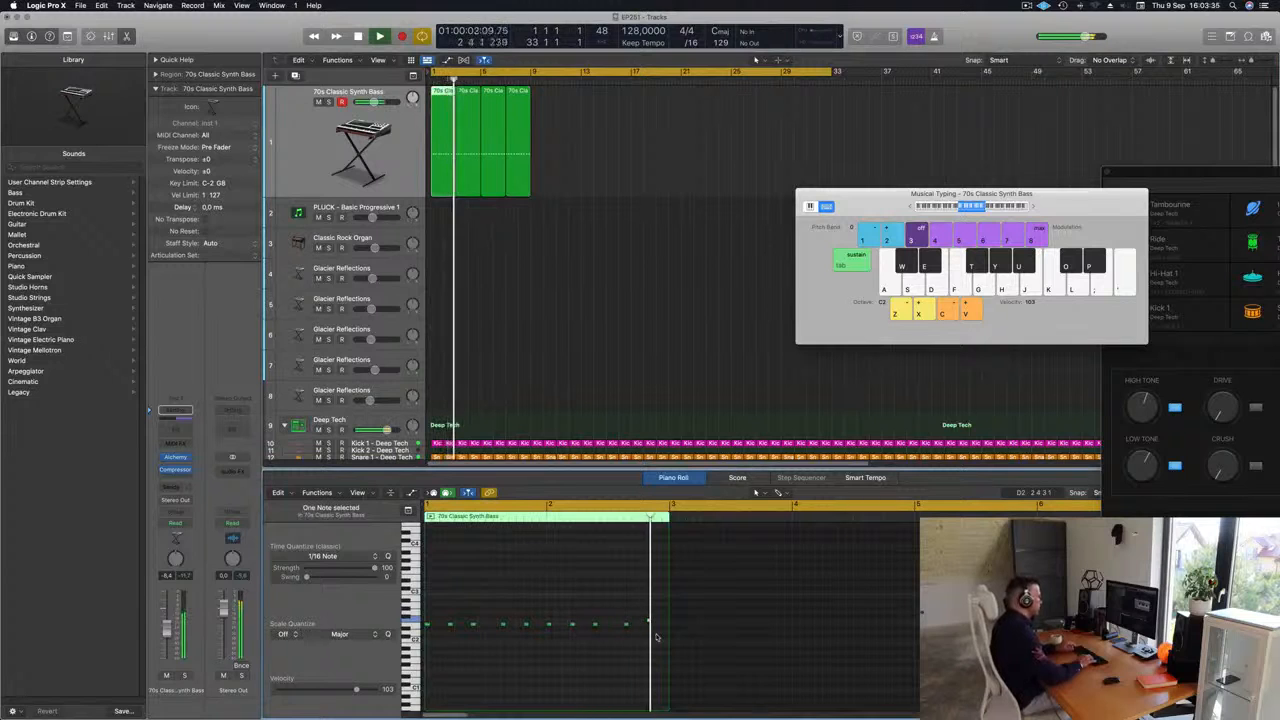
key("Return")
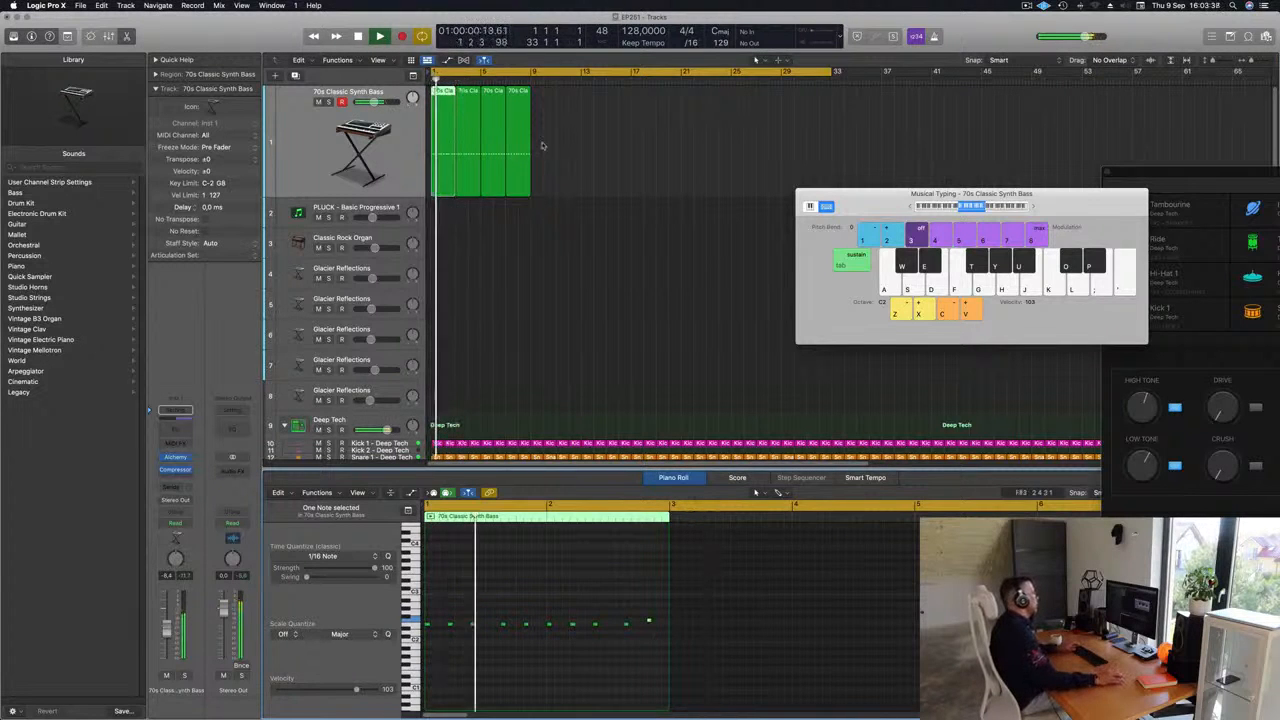
Replace the three old bass copies with repeats of the edited first region, and set the cycle range to bars 1 to 9.
key("l")
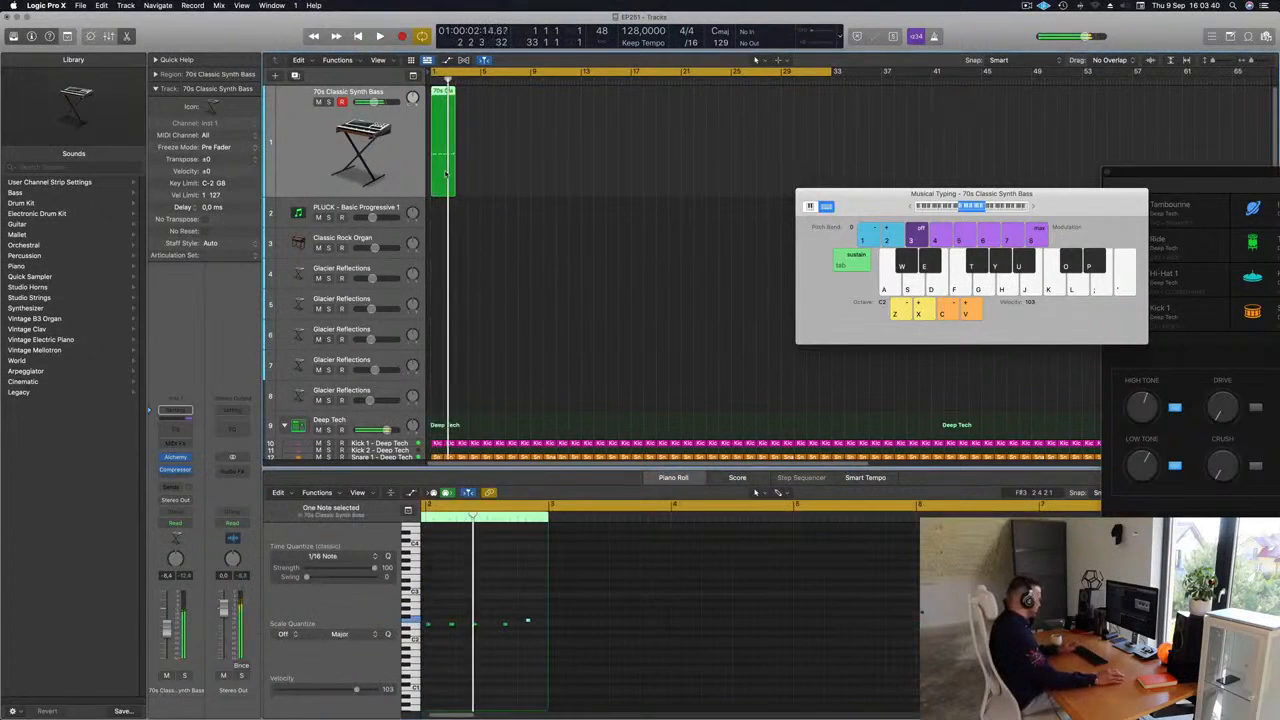
key("super+r")
key("super+r")
key("super+r")
key("Return")
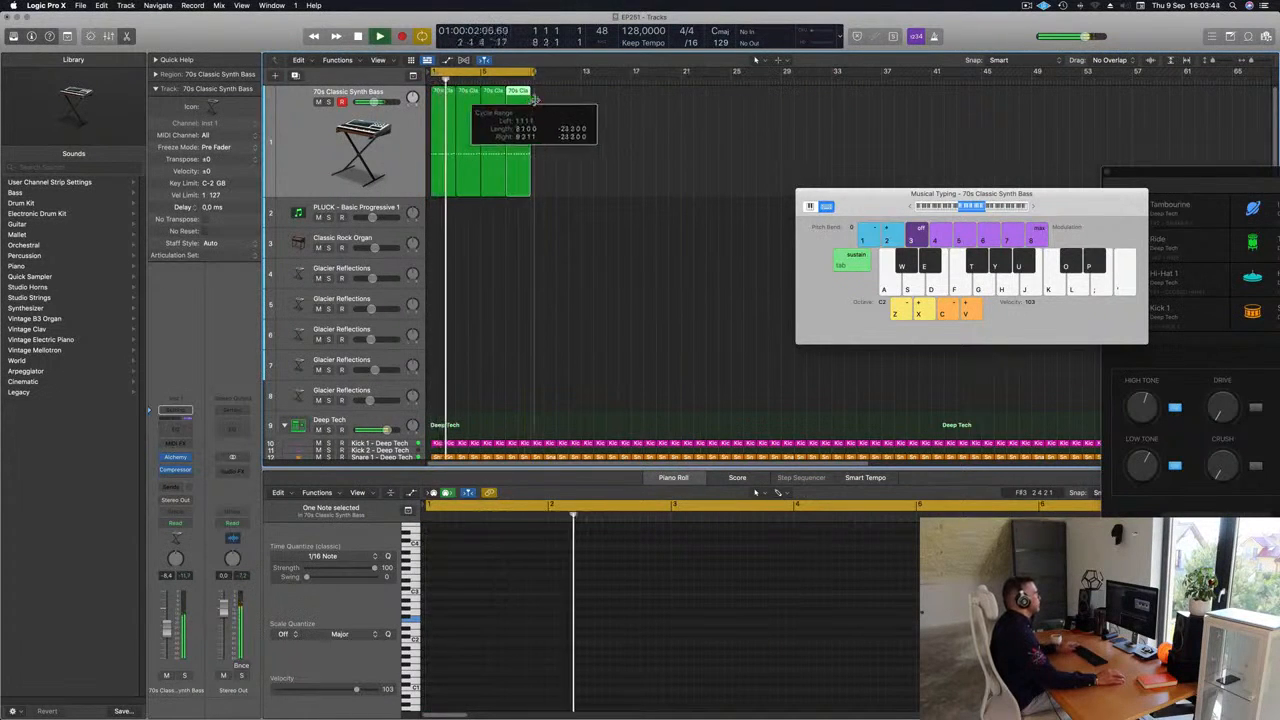
In the bass track's Alchemy instrument, blend the transform pad between the Smooth, Bright, Distorted and Thick snapshots.
scroll(547, 206, "up", 6)
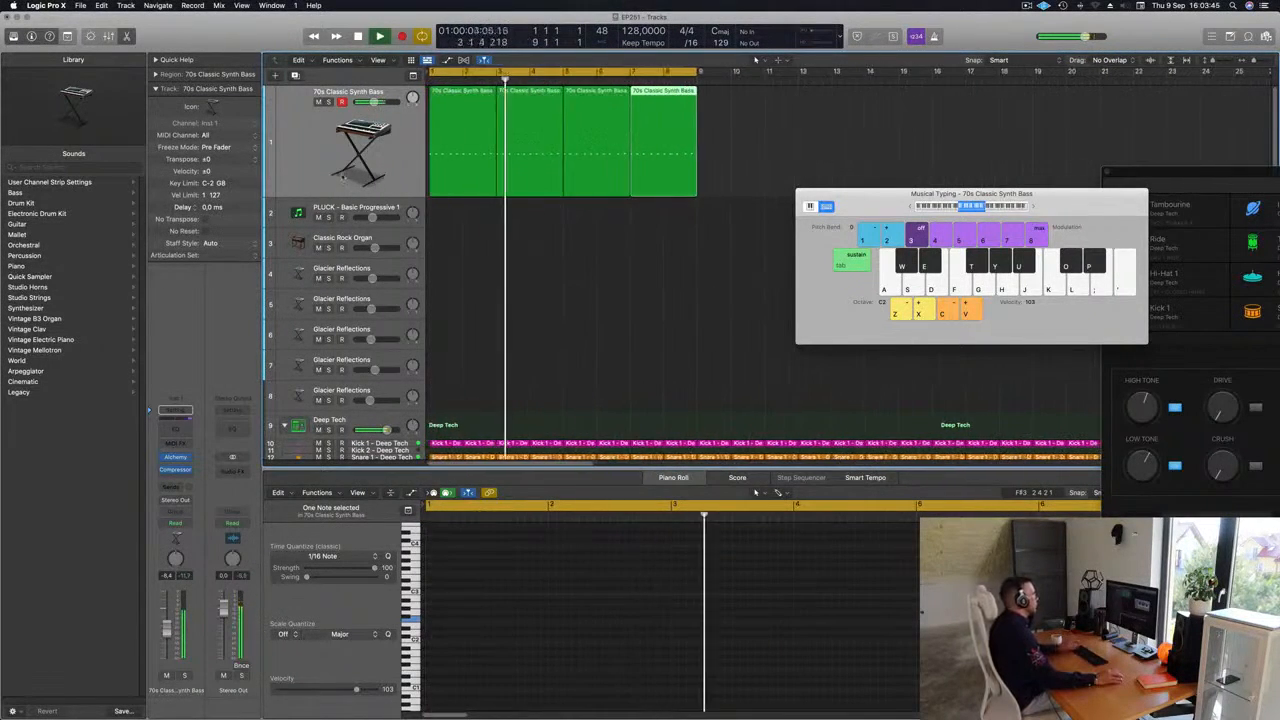
left_click(284, 173)
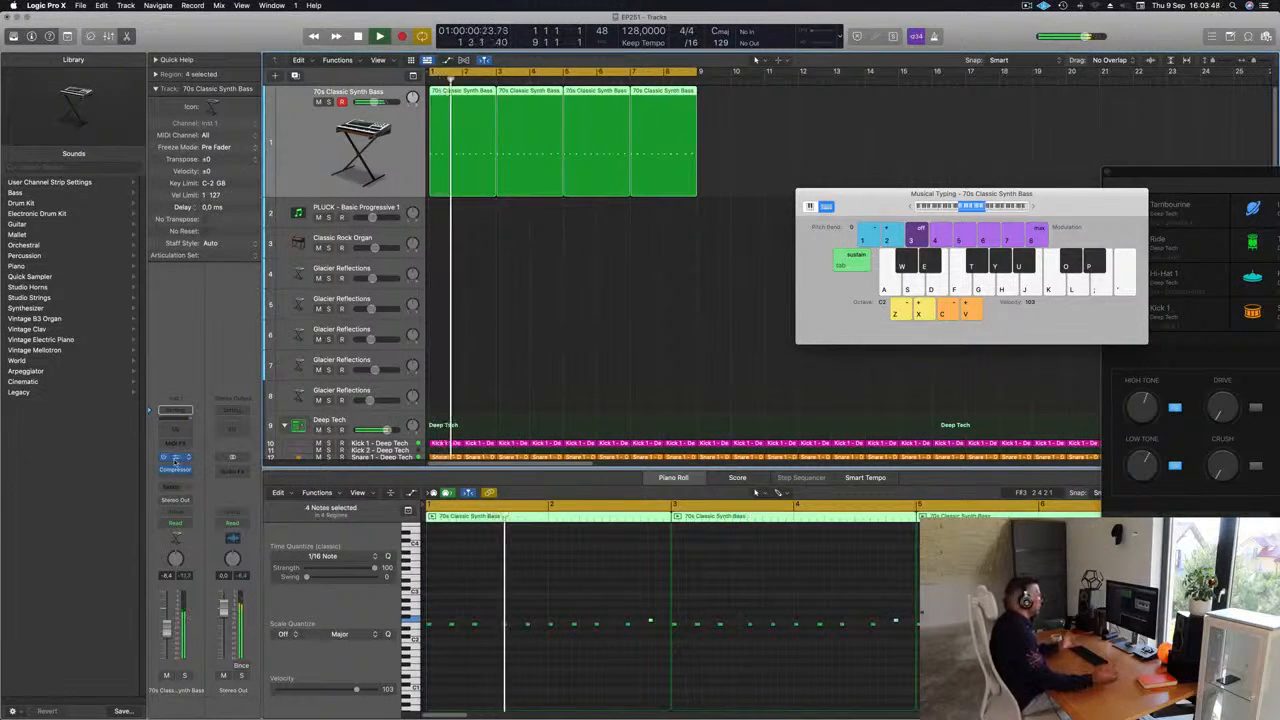
left_click(175, 457)
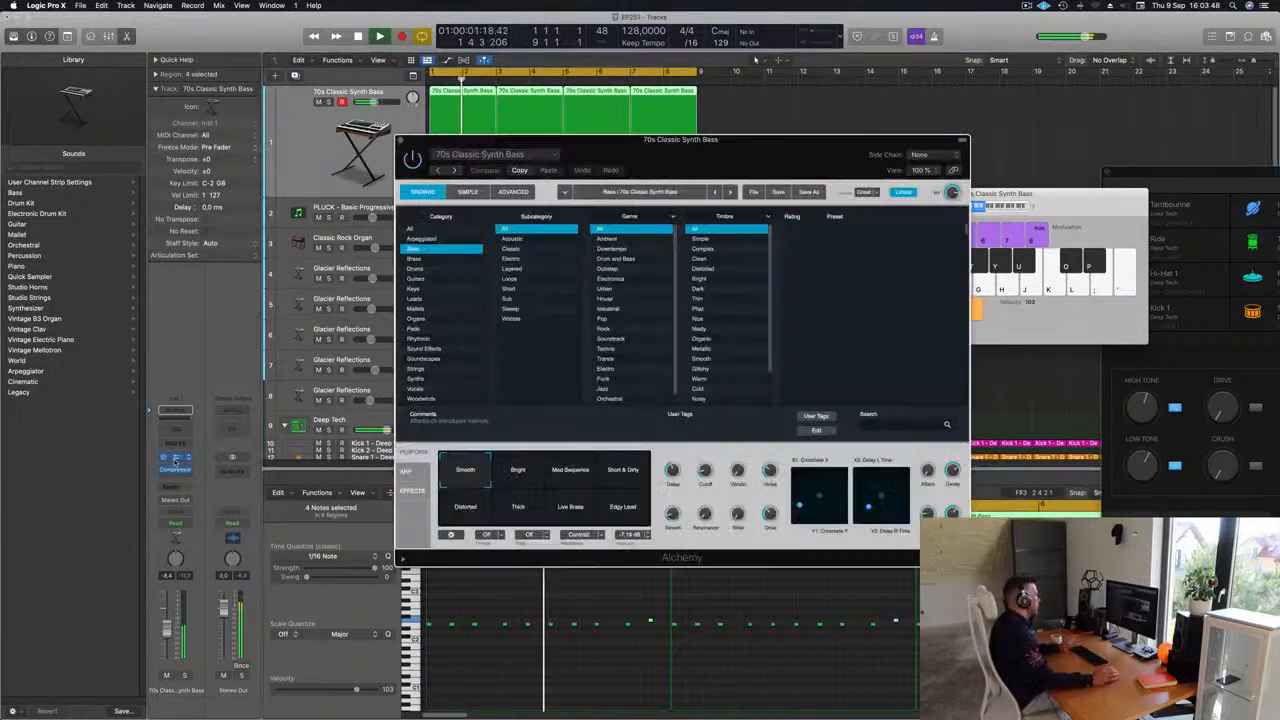
left_click(570, 472)
left_click(540, 475)
left_click(499, 474)
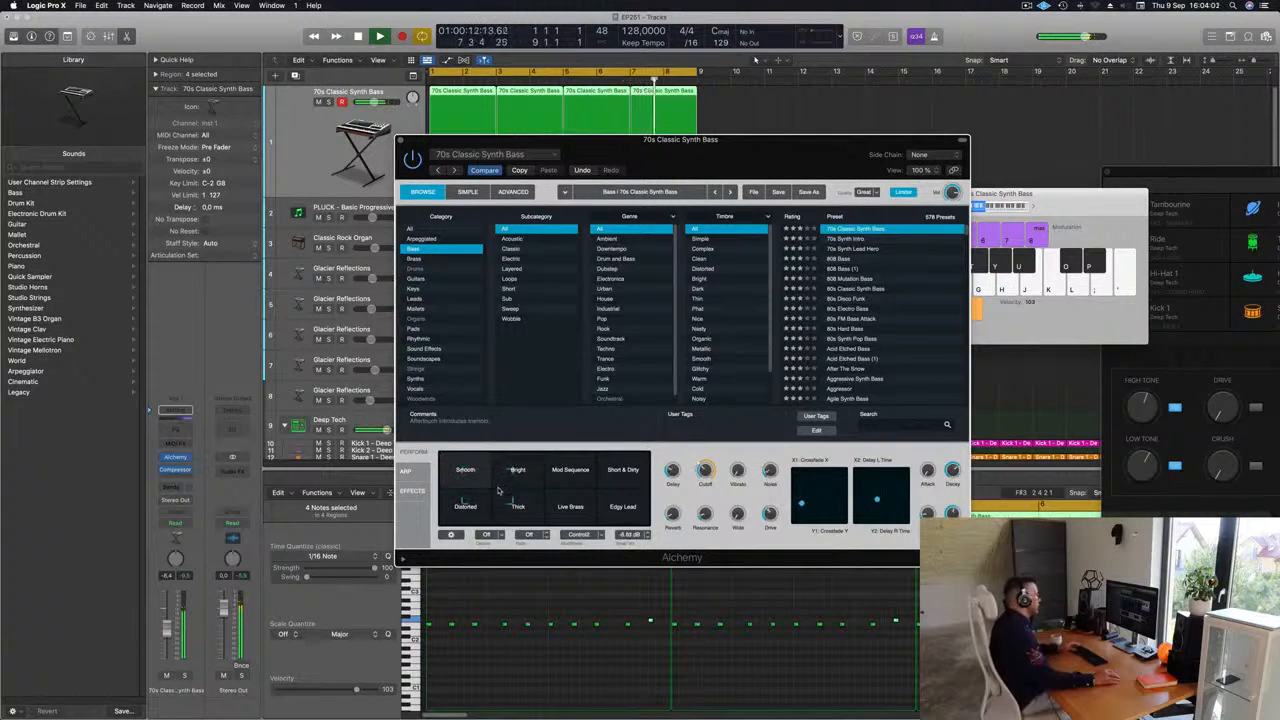
left_click_drag(498, 490, 501, 468)
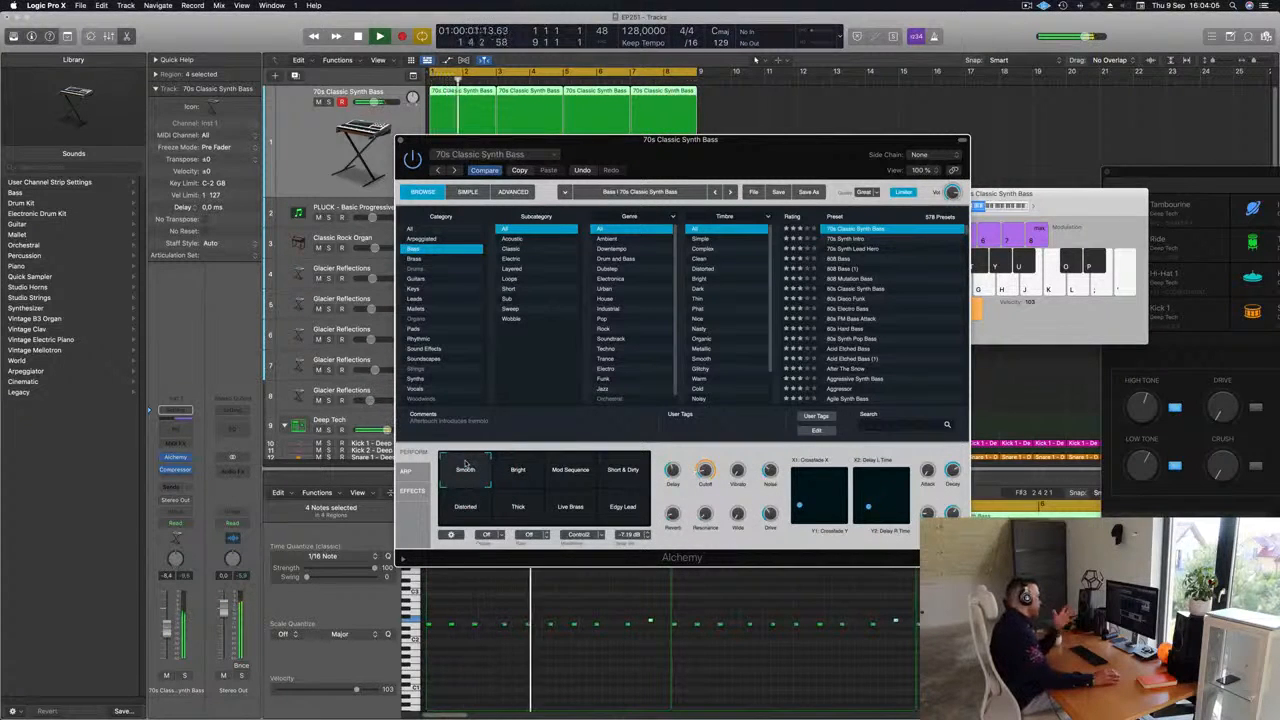
left_click_drag(482, 463, 541, 466)
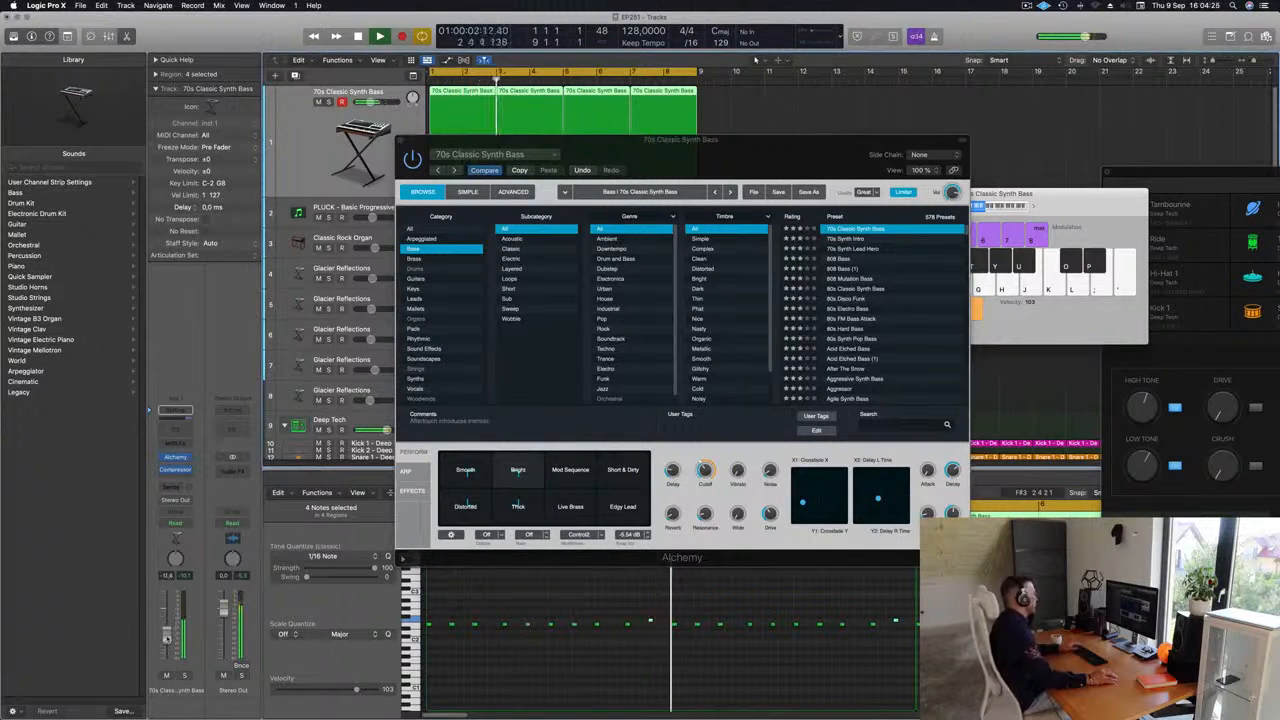
left_click(401, 141)
Copy the first bass region to bar 1 of the PLUCK - Basic Progressive 1 track and raise its notes one octave.
left_click(345, 207)
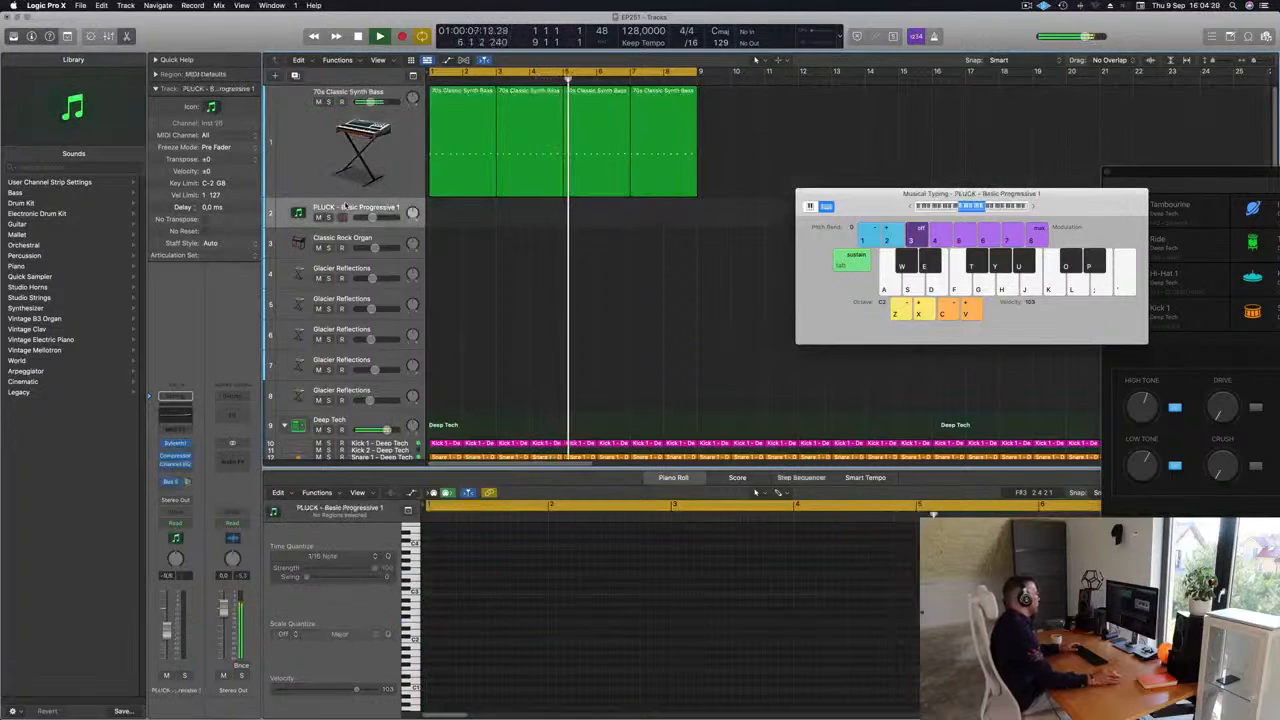
left_click(465, 135)
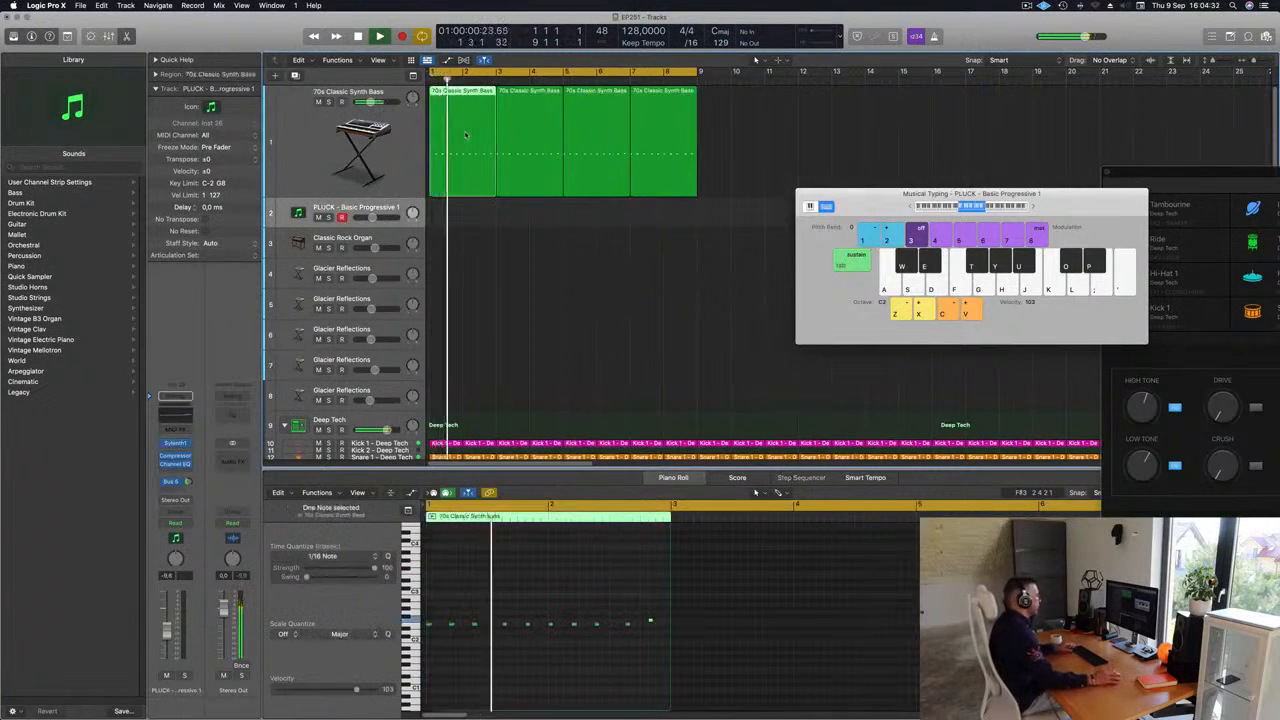
left_click_drag(465, 135, 463, 217)
key("space")
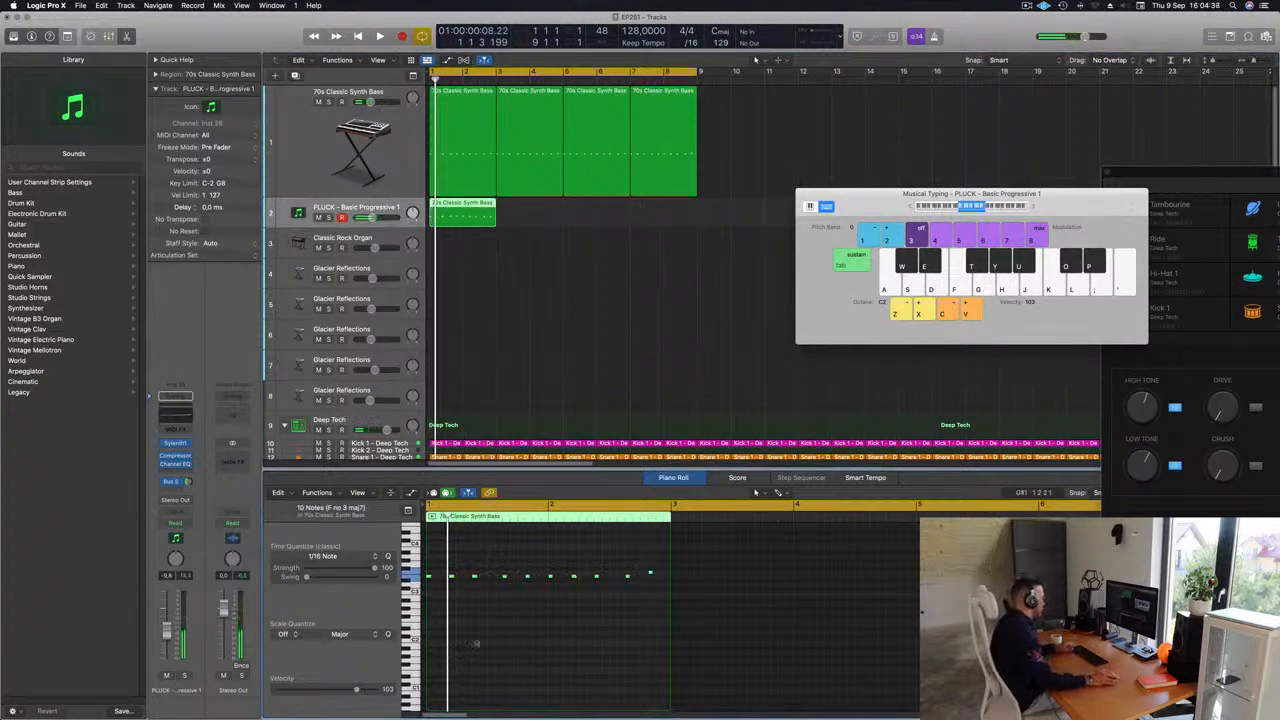
Duplicate the pluck region's notes one octave lower, and repeat the region three times up to bar 9.
left_click_drag(429, 578, 429, 628)
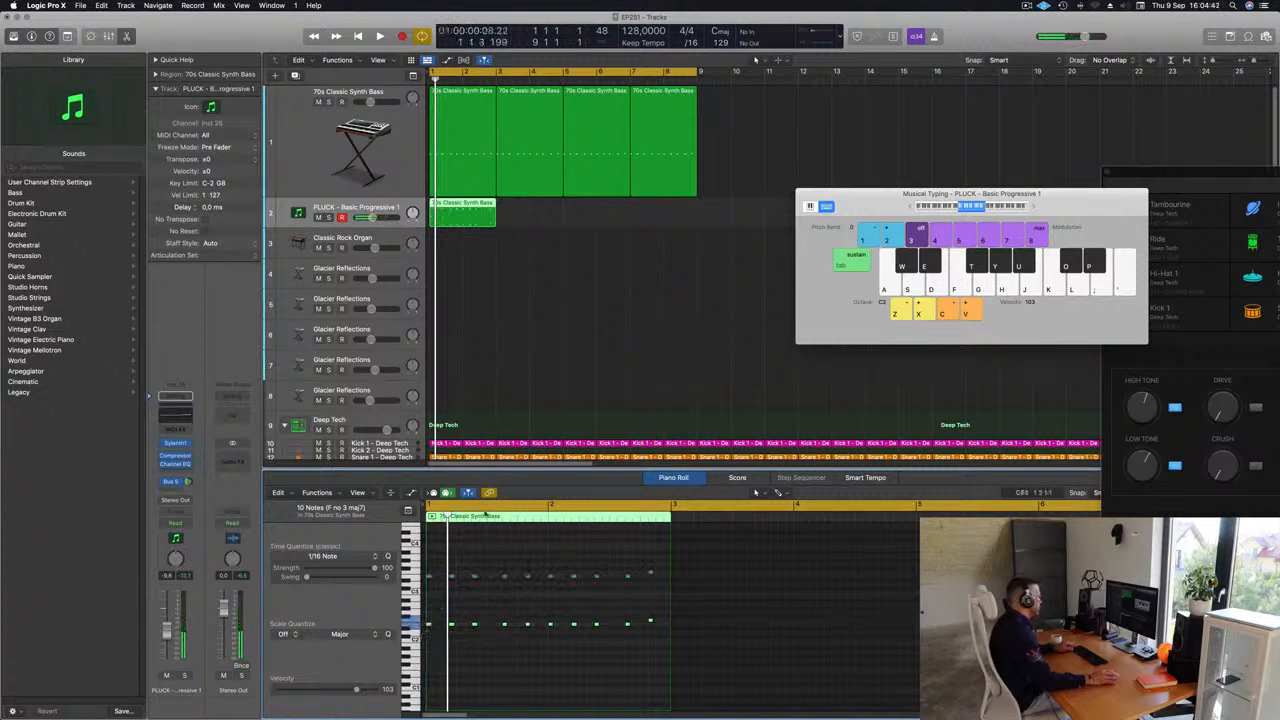
key("space")
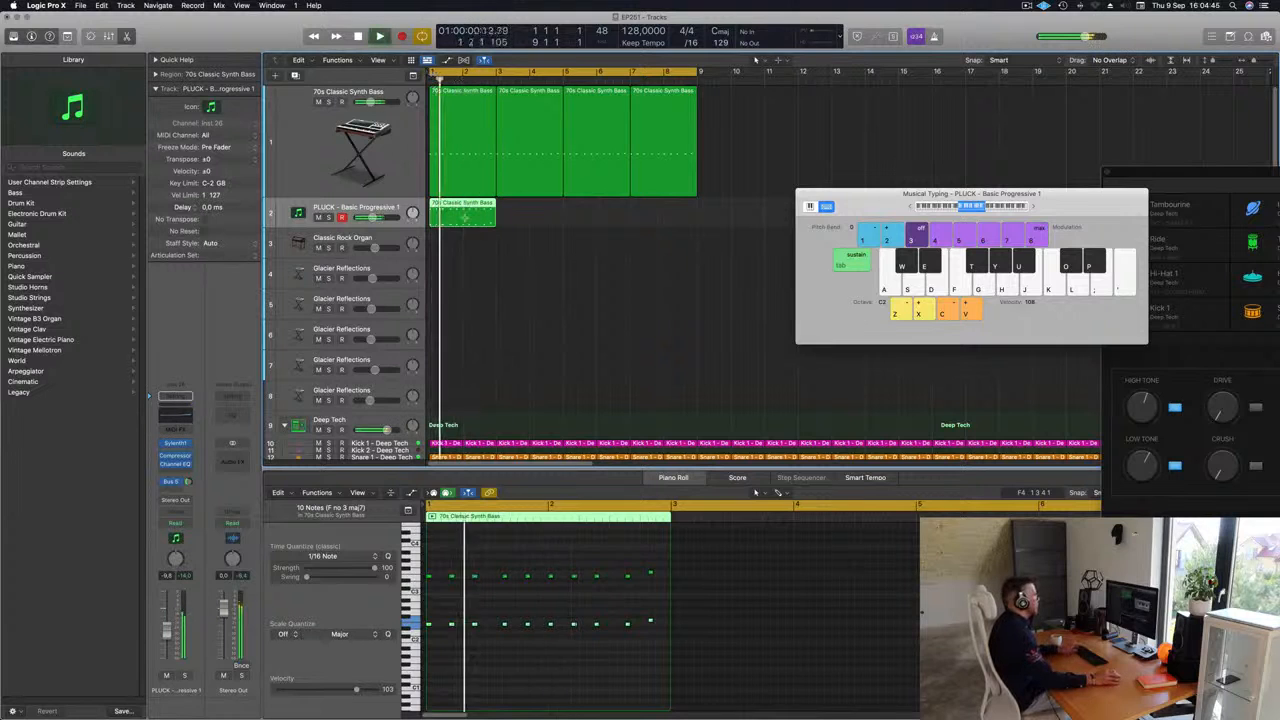
key("super+r")
key("super+r")
key("super+r")
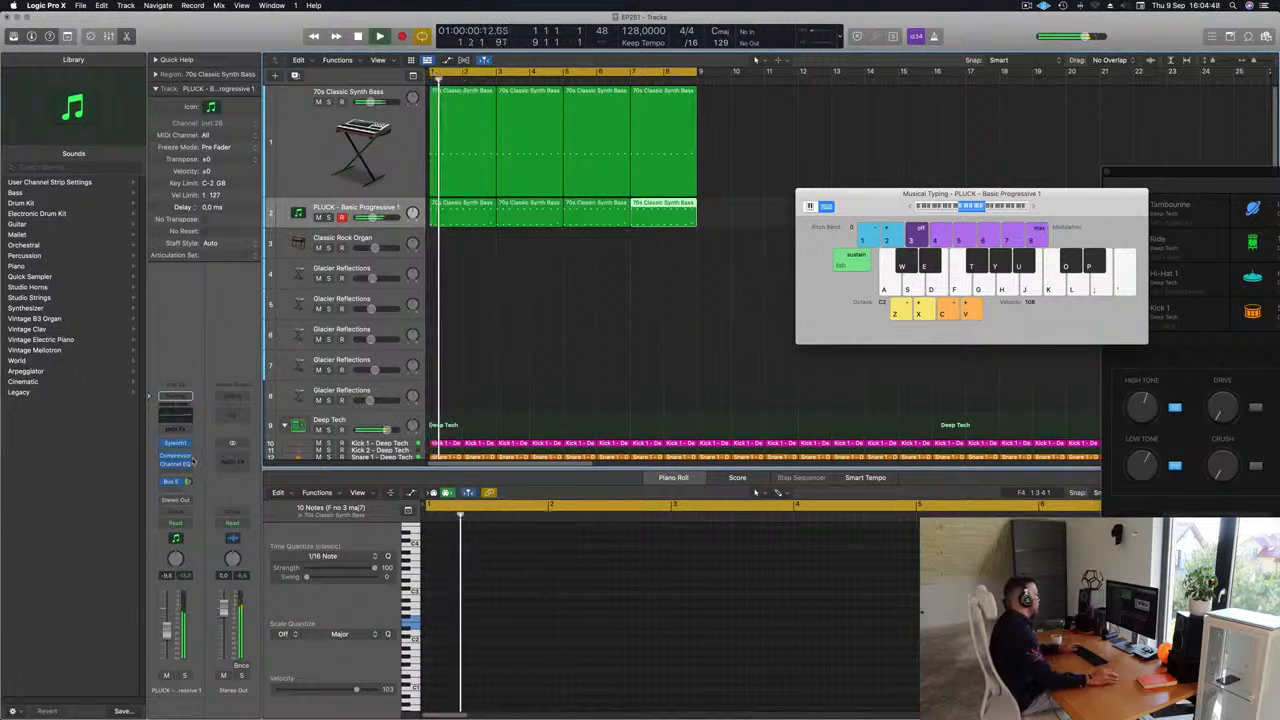
Adjust the delay feedback and dry/wet mix in the pluck track's Sylenth1 instrument.
left_click(175, 443)
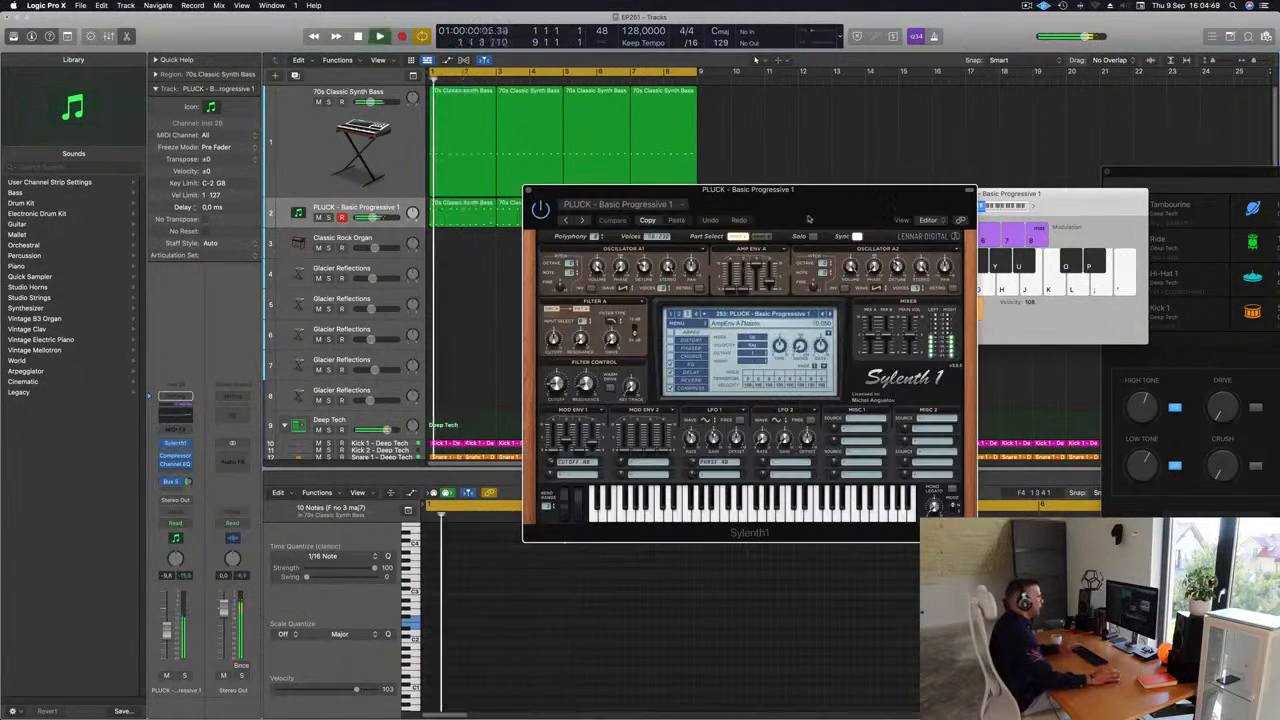
left_click_drag(812, 214, 777, 218)
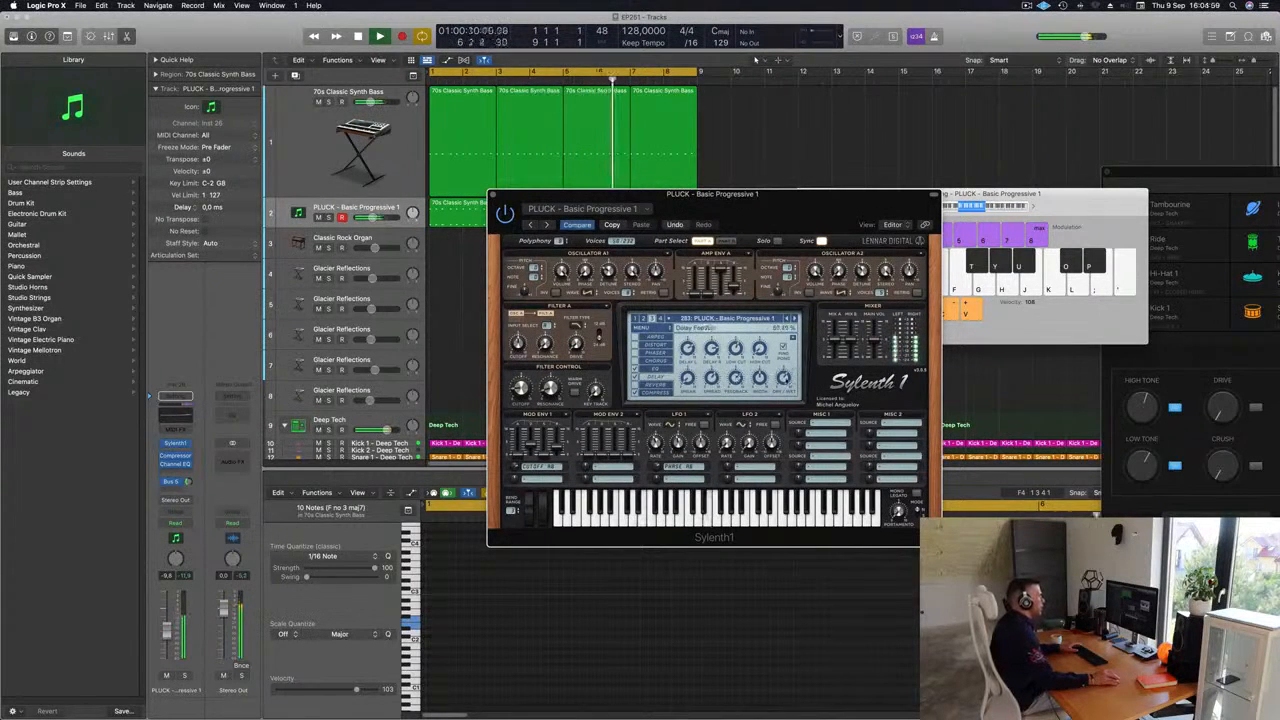
mouse_move(811, 195)
left_mouse_down()
mouse_move(700, 233)
mouse_move(825, 205)
left_mouse_up()
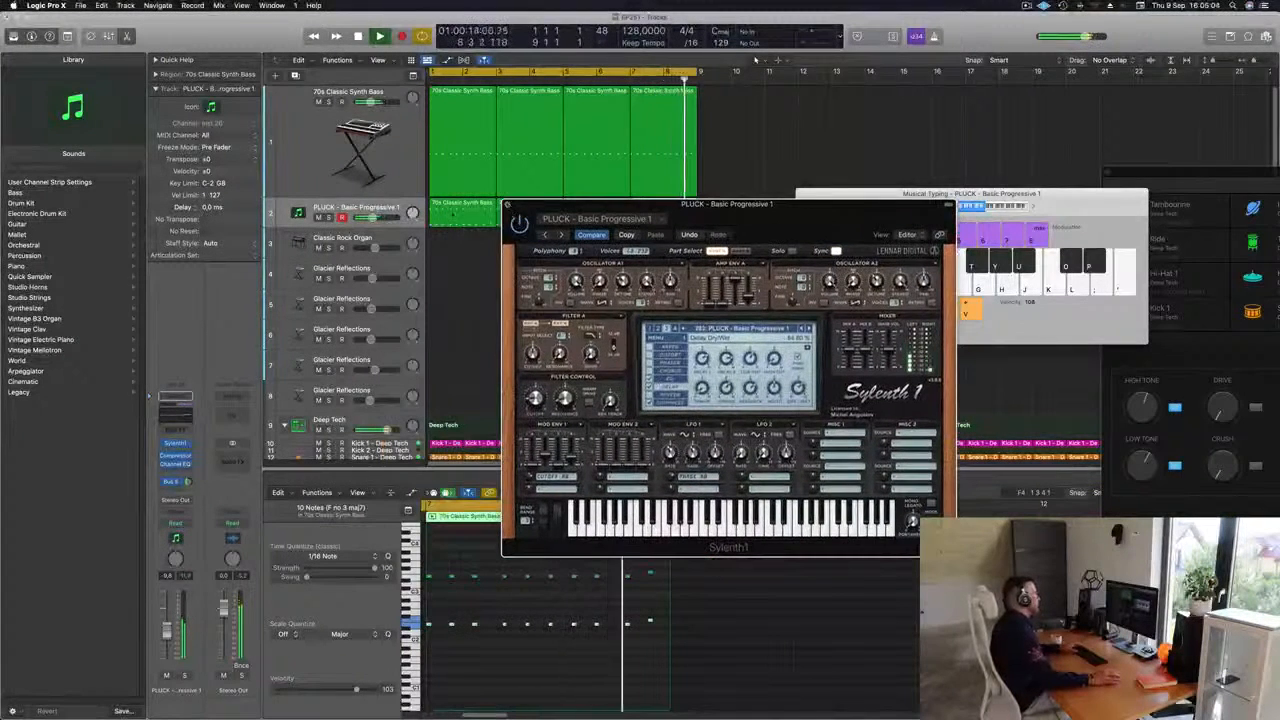
left_click(507, 204)
Lower the cutoff in the bass track's Alchemy instrument and move its window clear of the arrangement.
left_click(320, 150)
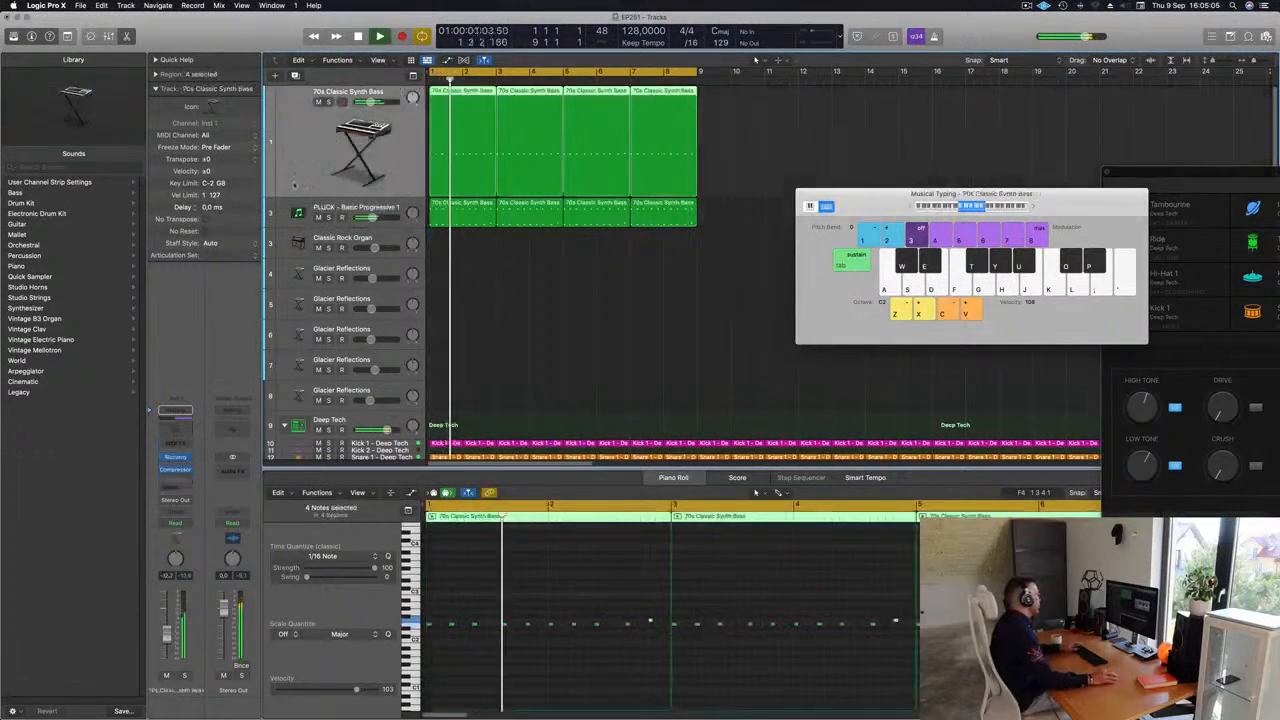
left_click(175, 457)
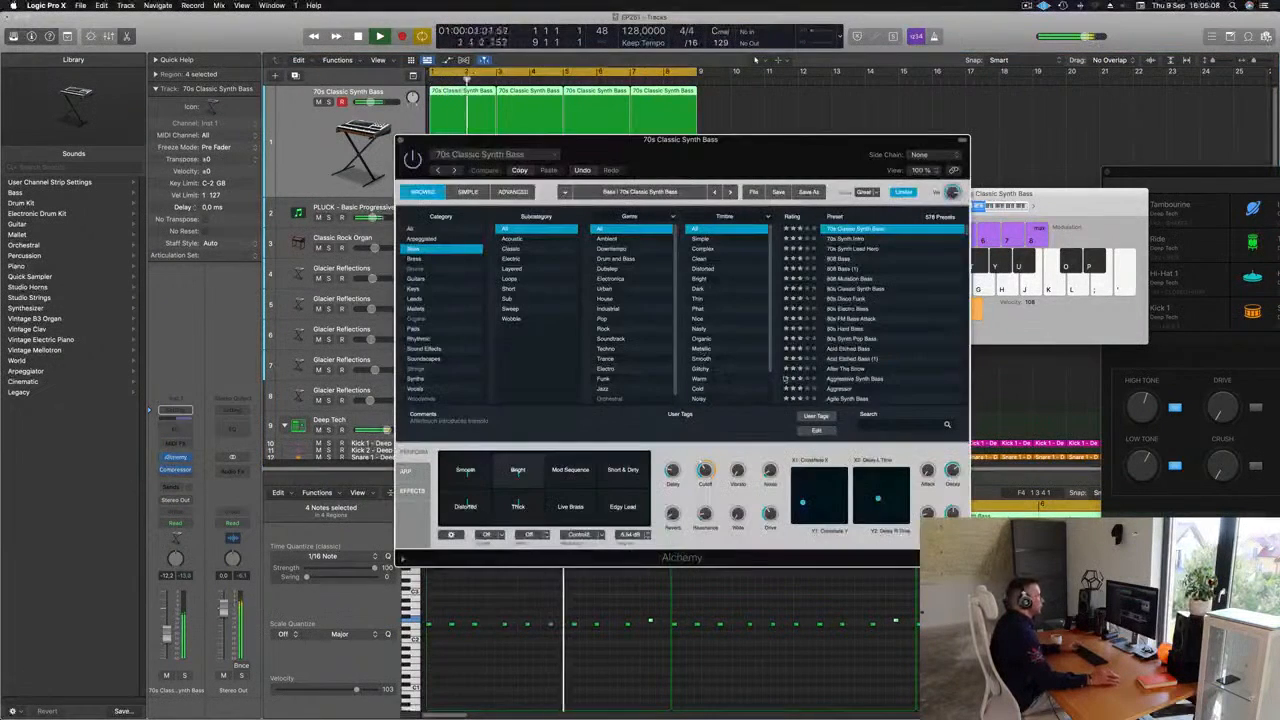
left_click_drag(706, 470, 704, 483)
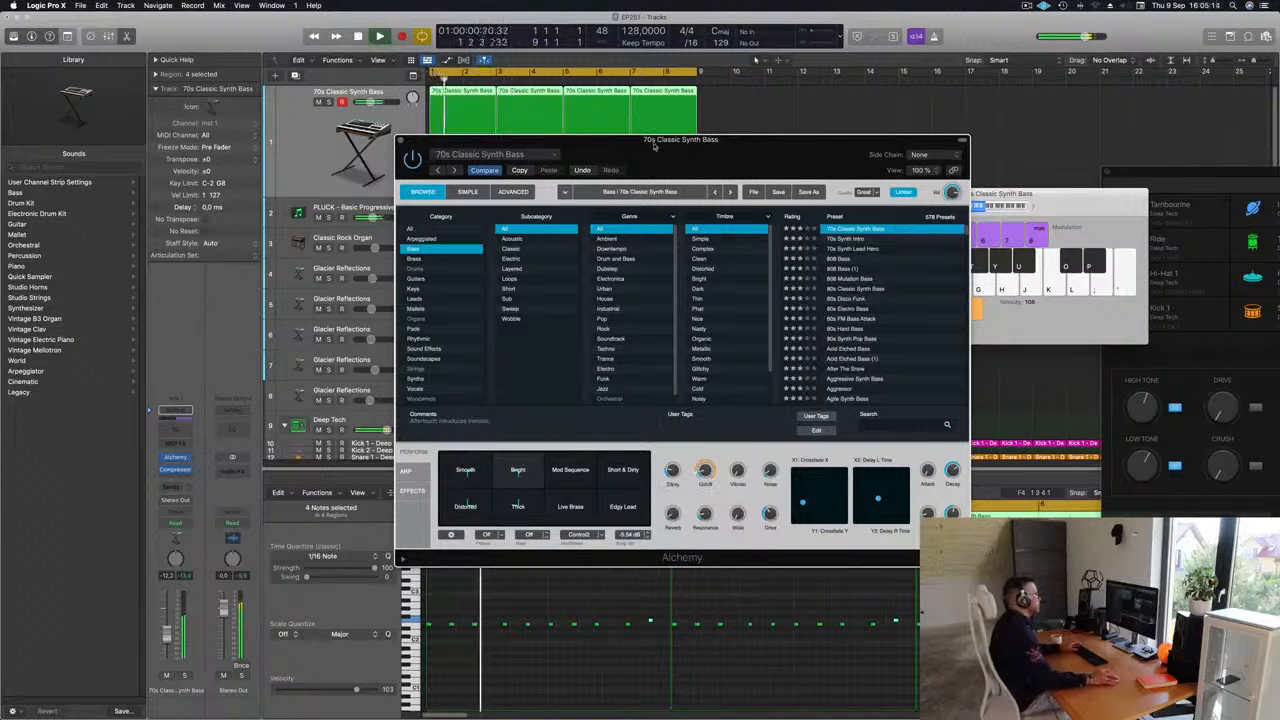
left_click_drag(653, 141, 1189, 135)
Select the Classic Rock Organ track and open its Vintage B3 instrument, placing the window away from the track regions.
left_click(350, 209)
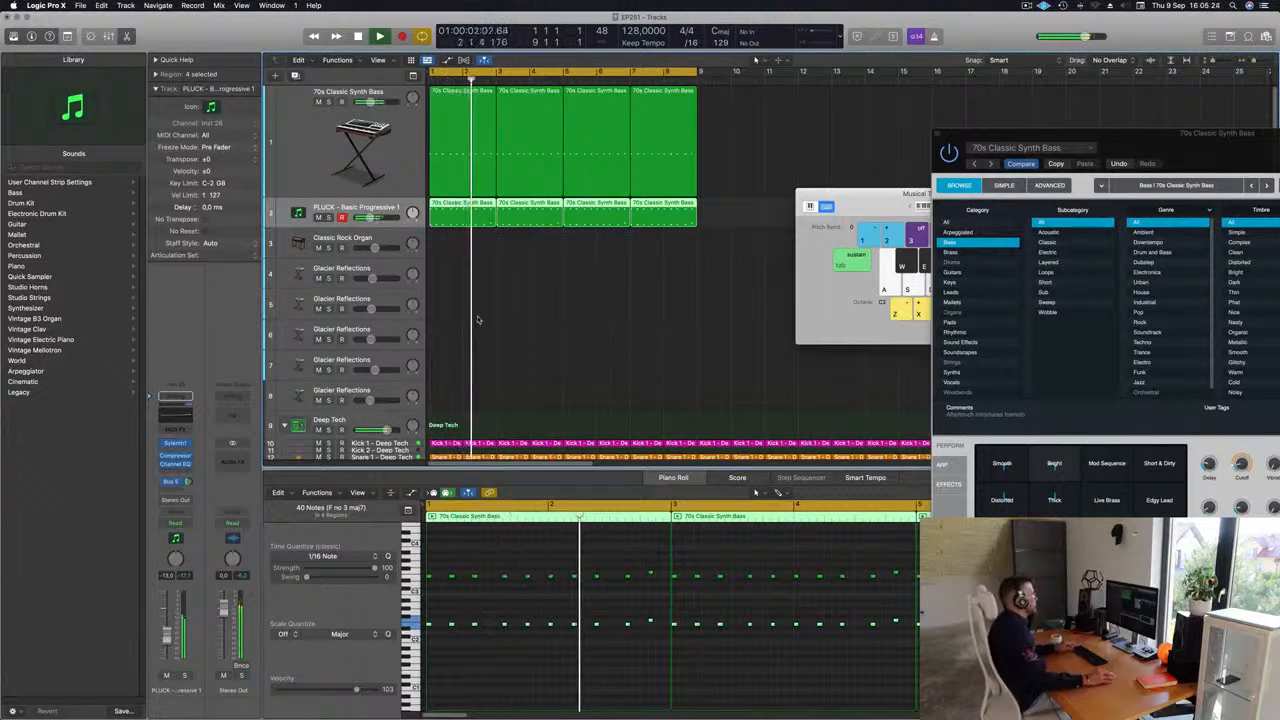
scroll(478, 320, "down", 6)
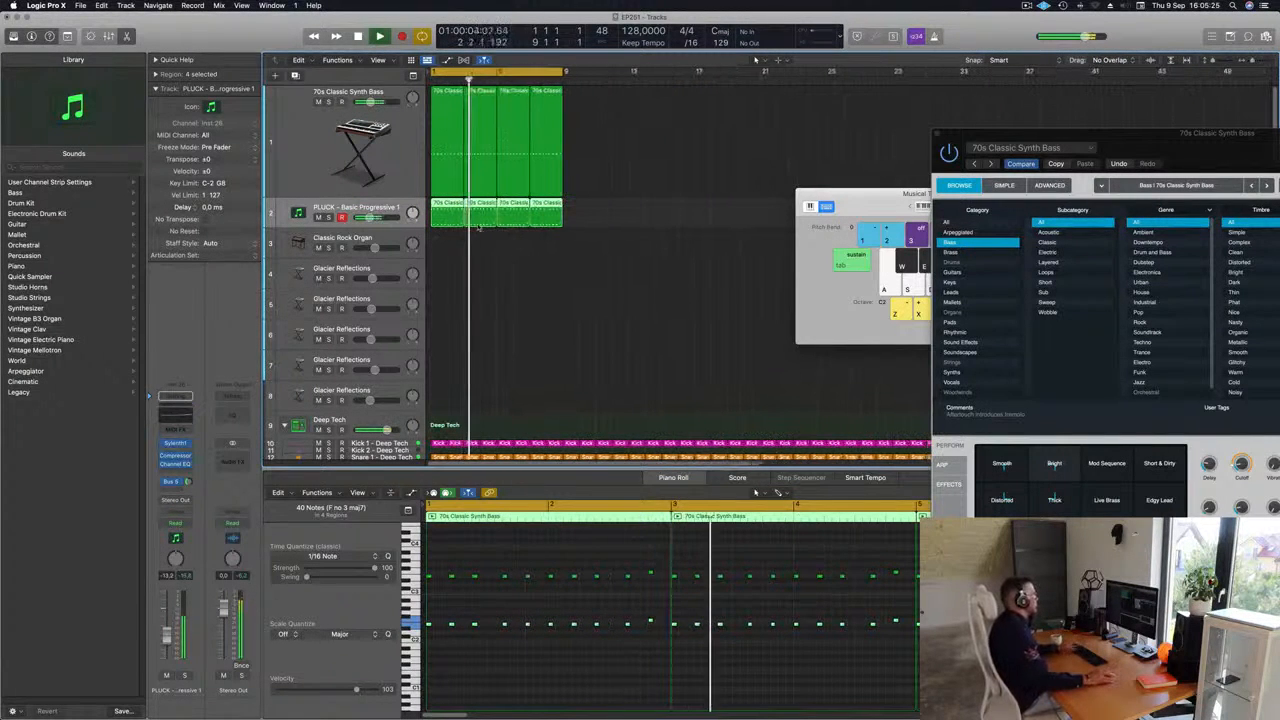
left_click(392, 236)
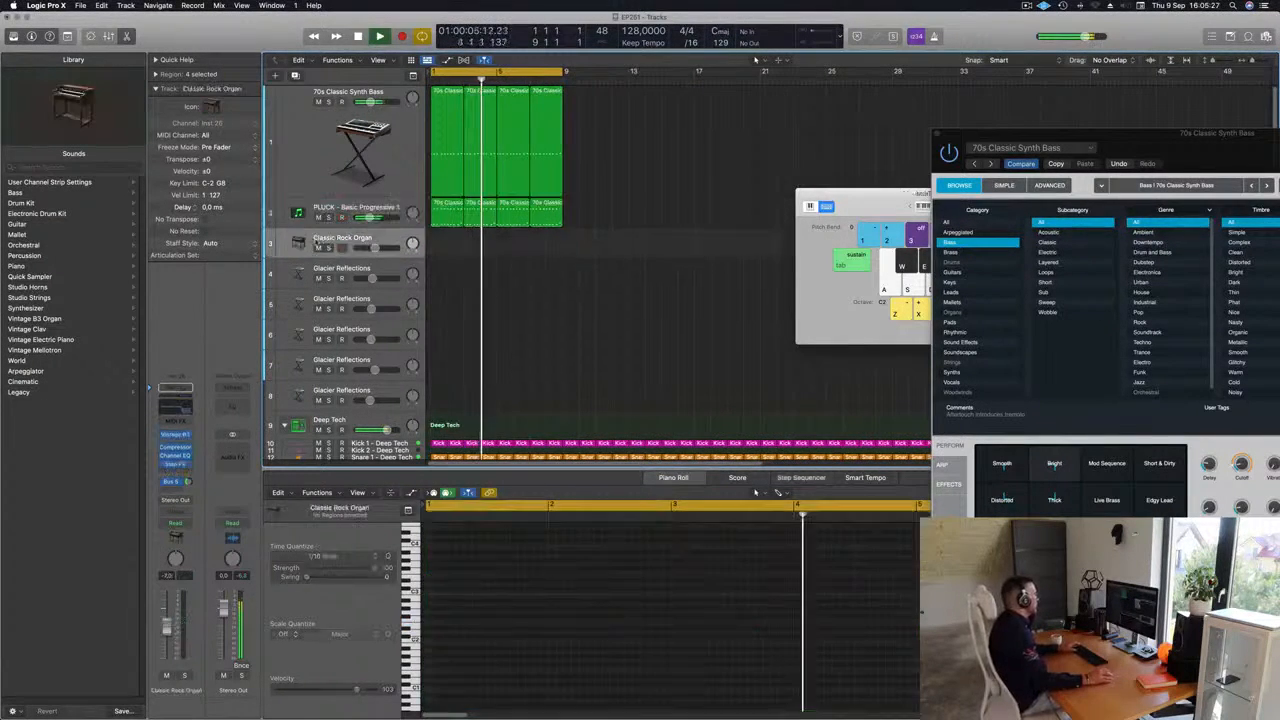
left_click(177, 436)
left_click_drag(683, 261, 793, 207)
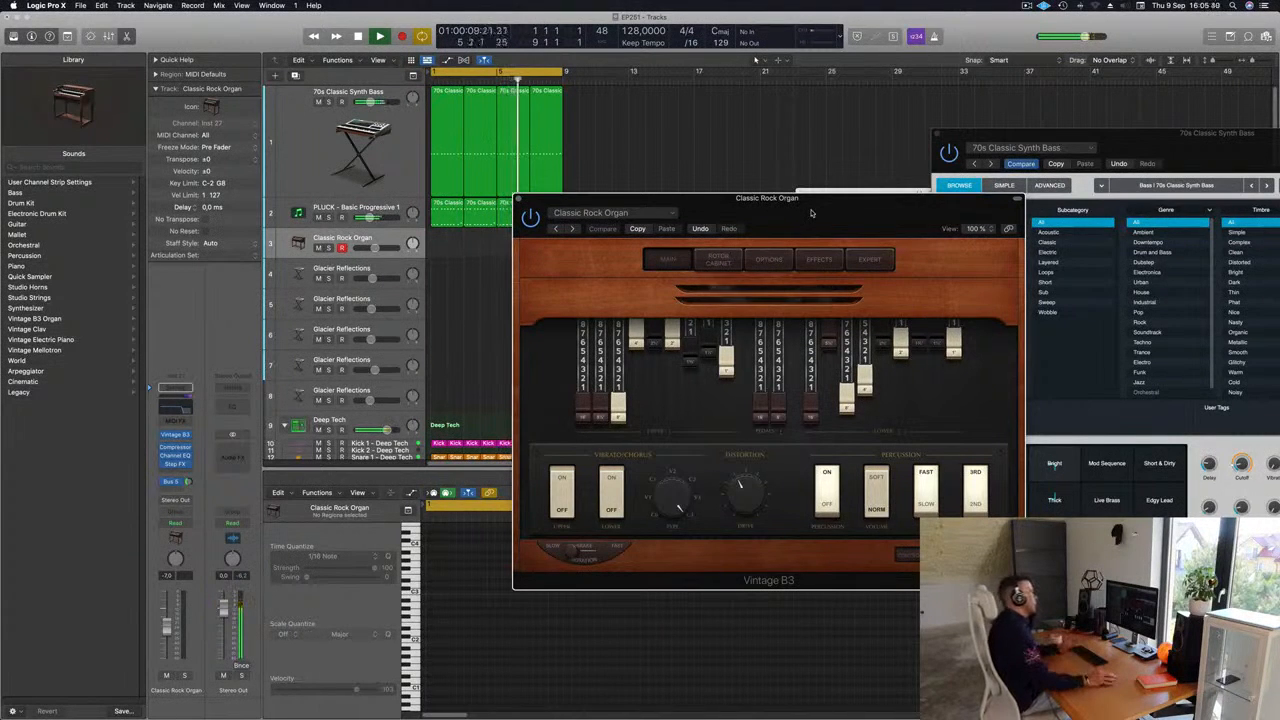
left_click_drag(817, 213, 918, 158)
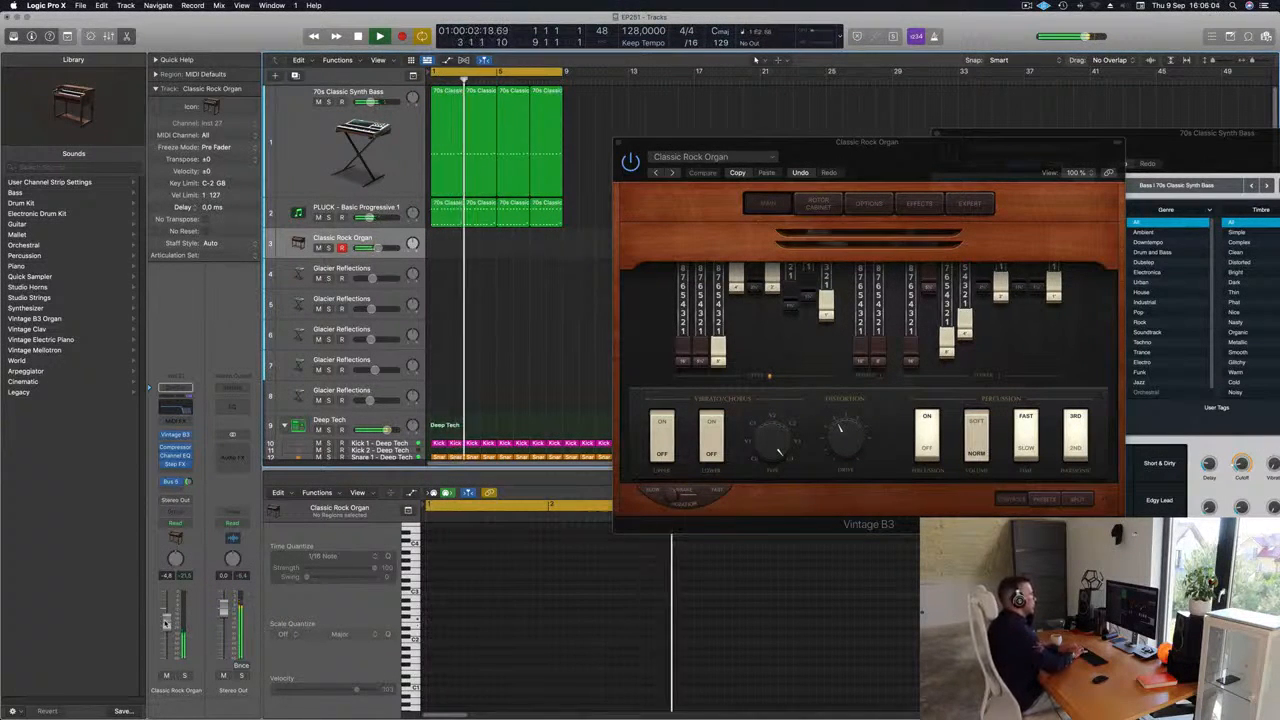
Record a four-note part on the Classic Rock Organ track and move the recorded region to bar 1.
key("r")
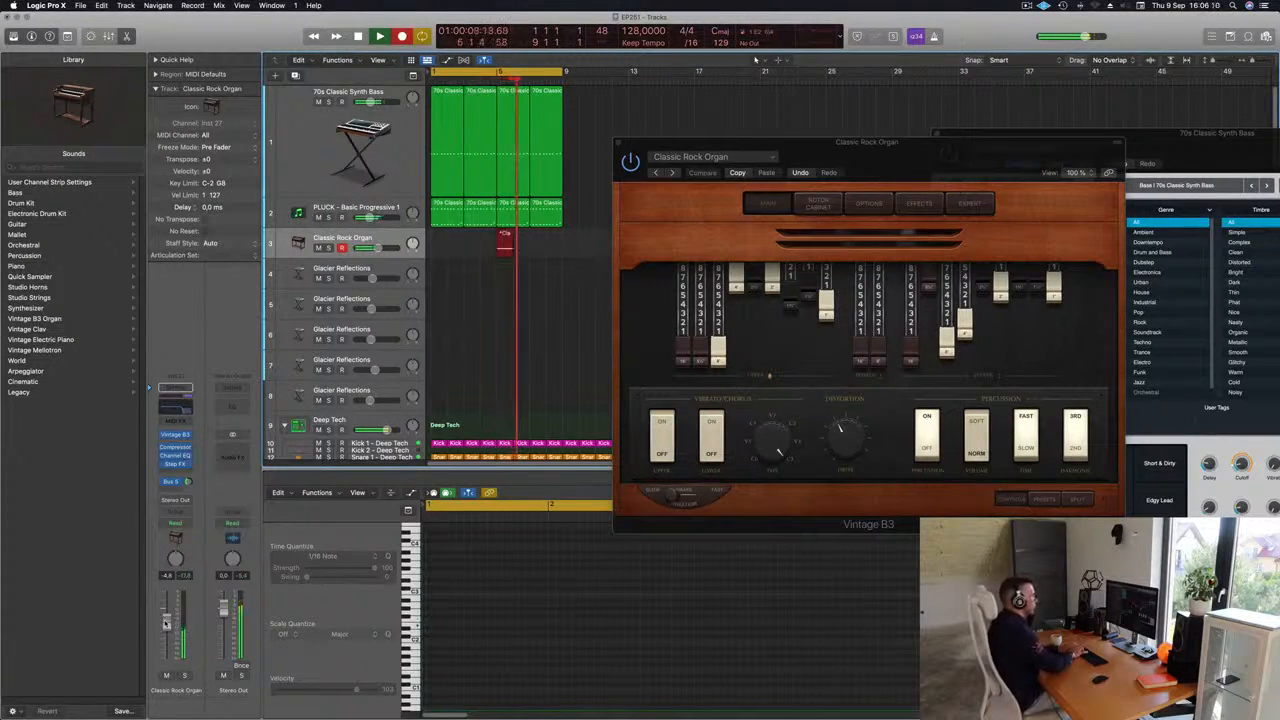
key("space")
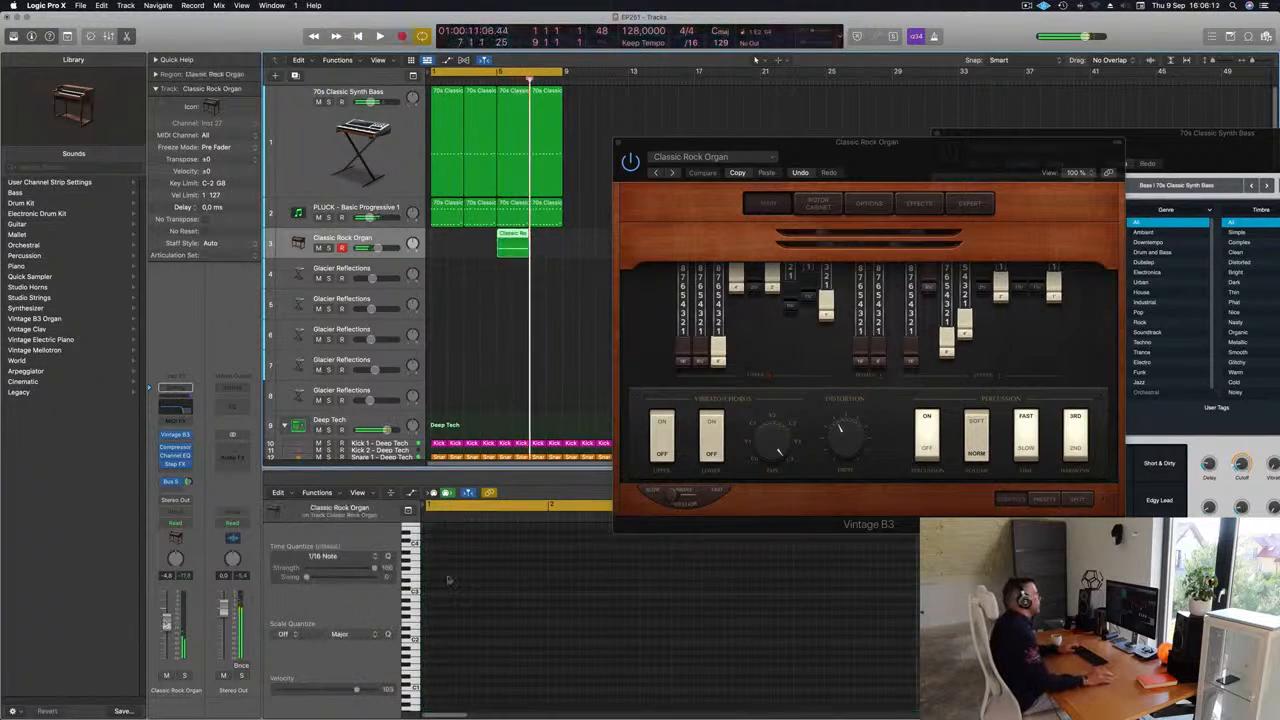
left_click_drag(498, 240, 432, 240)
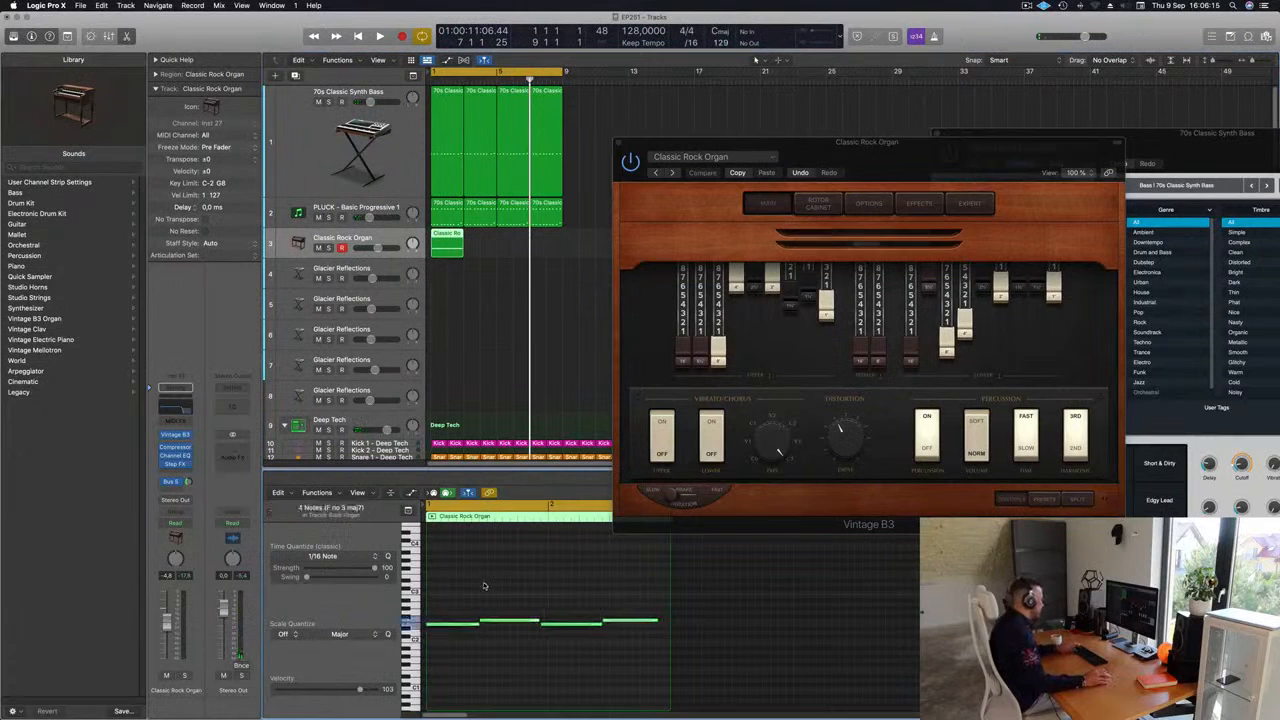
Shift the organ region's last three notes slightly right onto the beat and lengthen the first note to meet the second.
left_click_drag(524, 607, 643, 640)
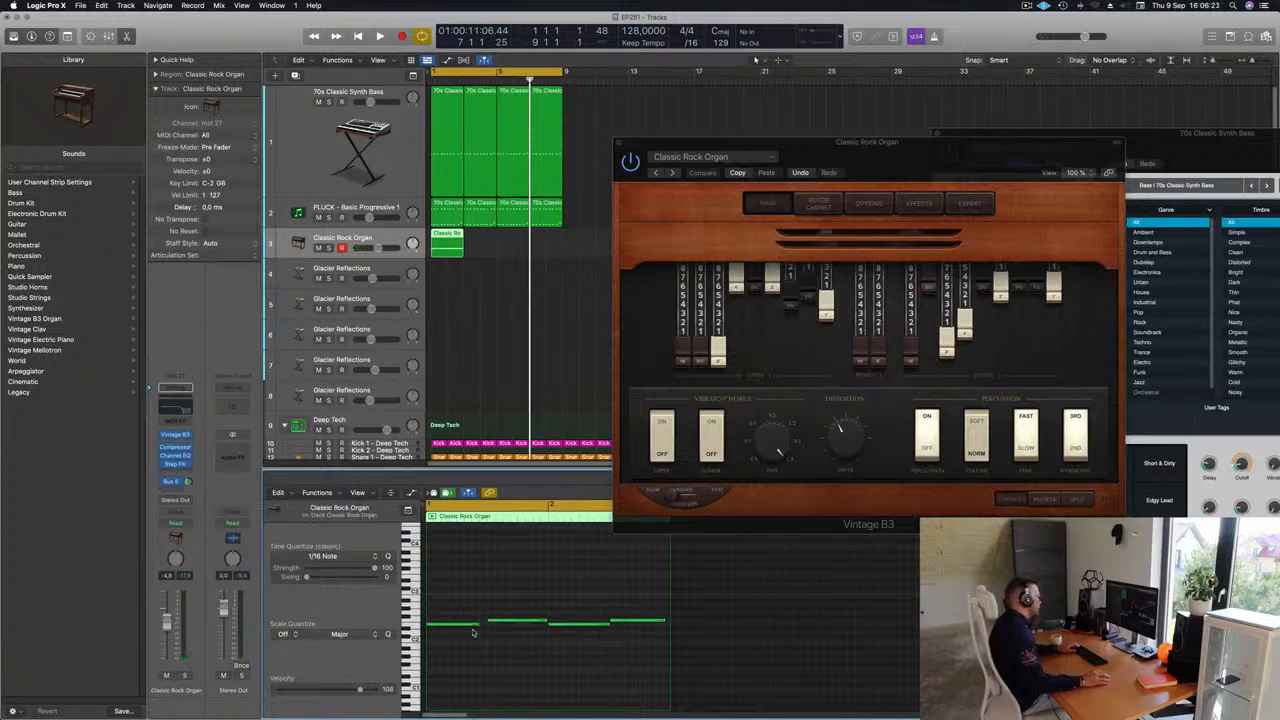
left_click_drag(478, 624, 487, 624)
left_click(515, 603)
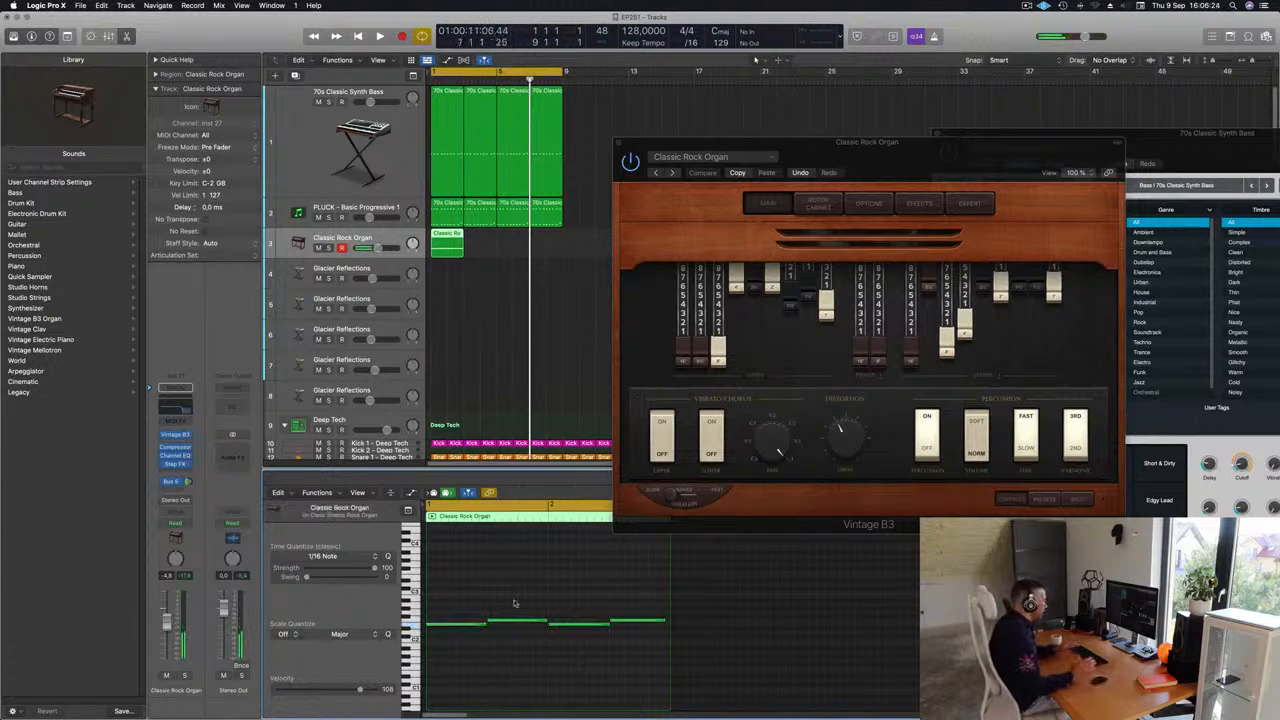
Repeat the organ region three times up to bar 9 and play the arrangement from the start.
key("Return")
key("space")
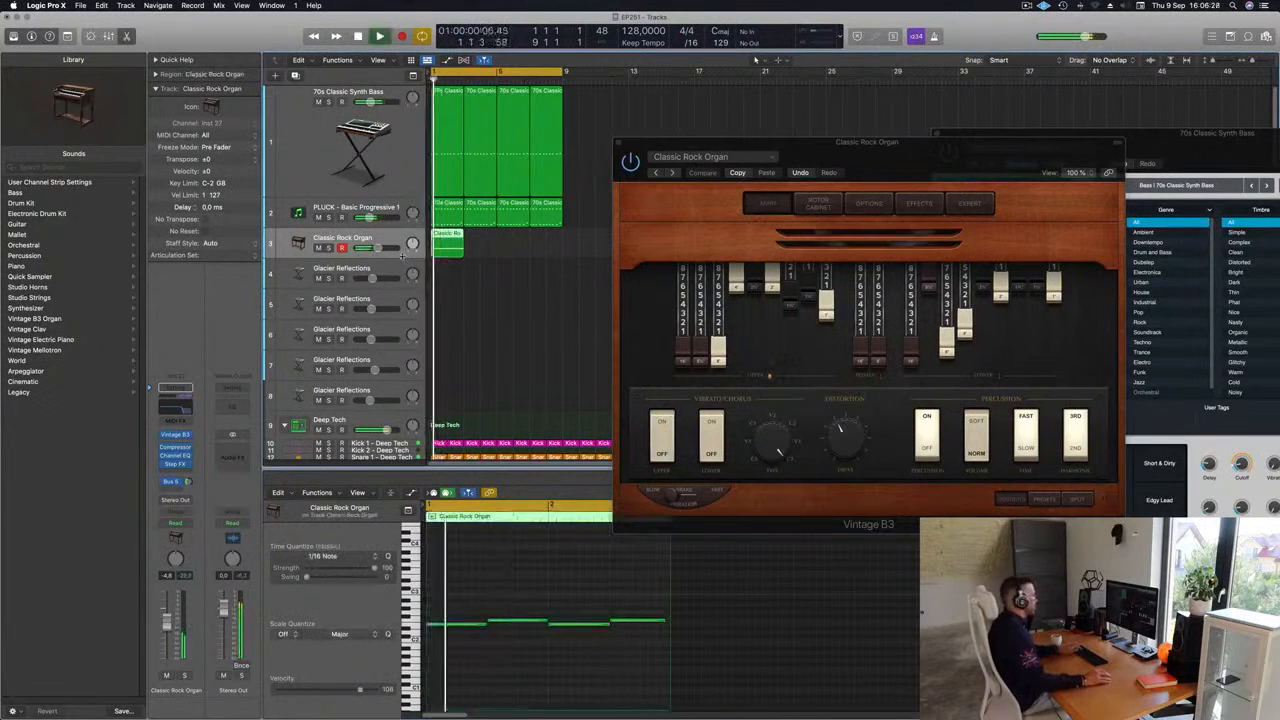
key("super+r")
key("super+r")
key("super+r")
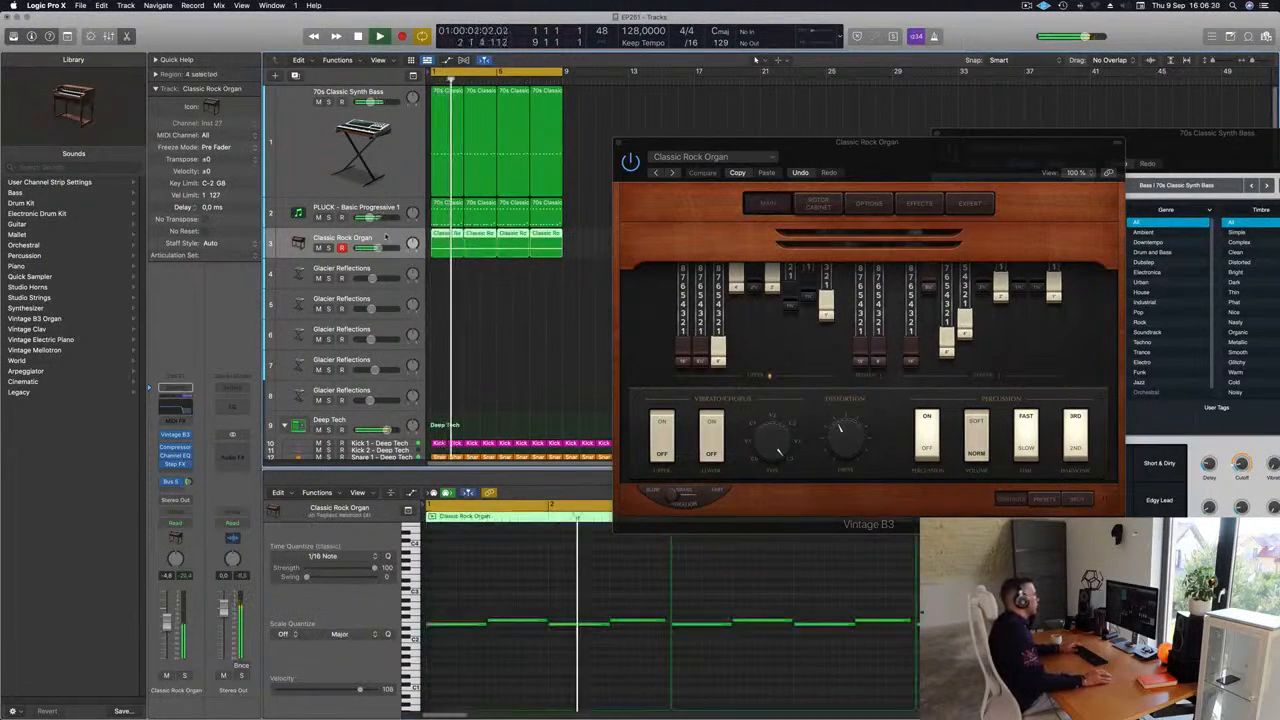
key("Return")
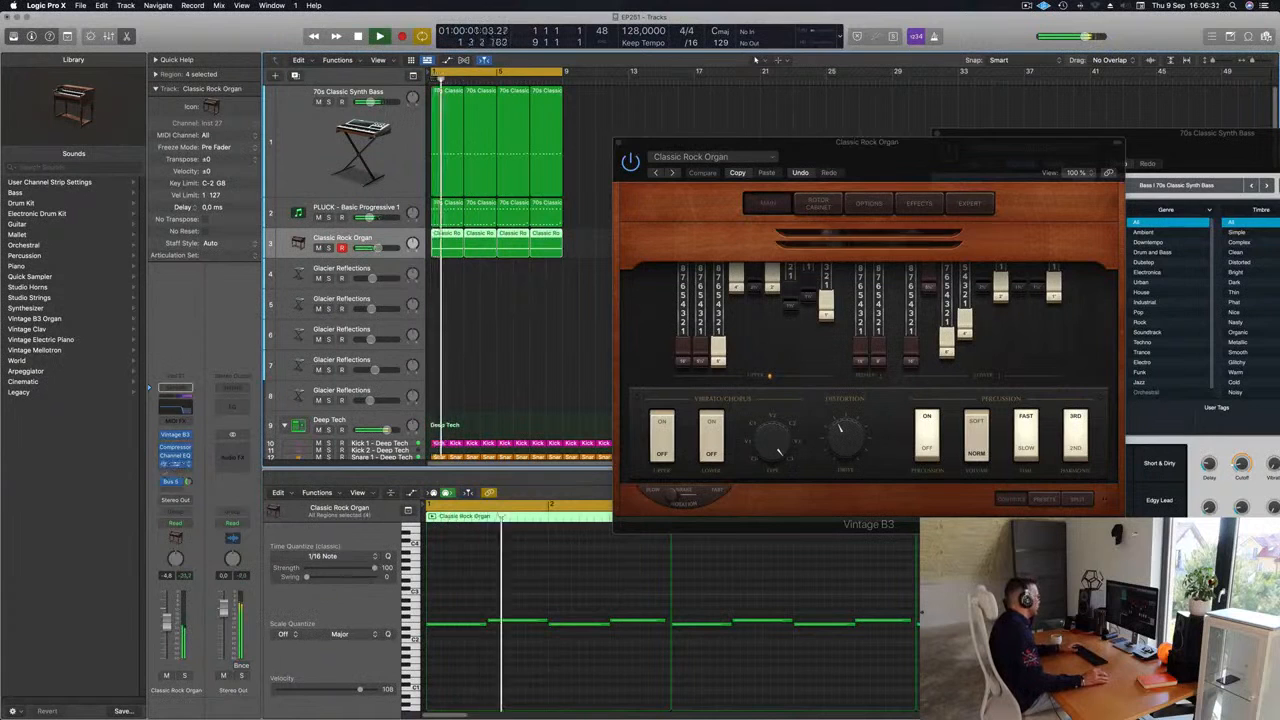
key("Return")
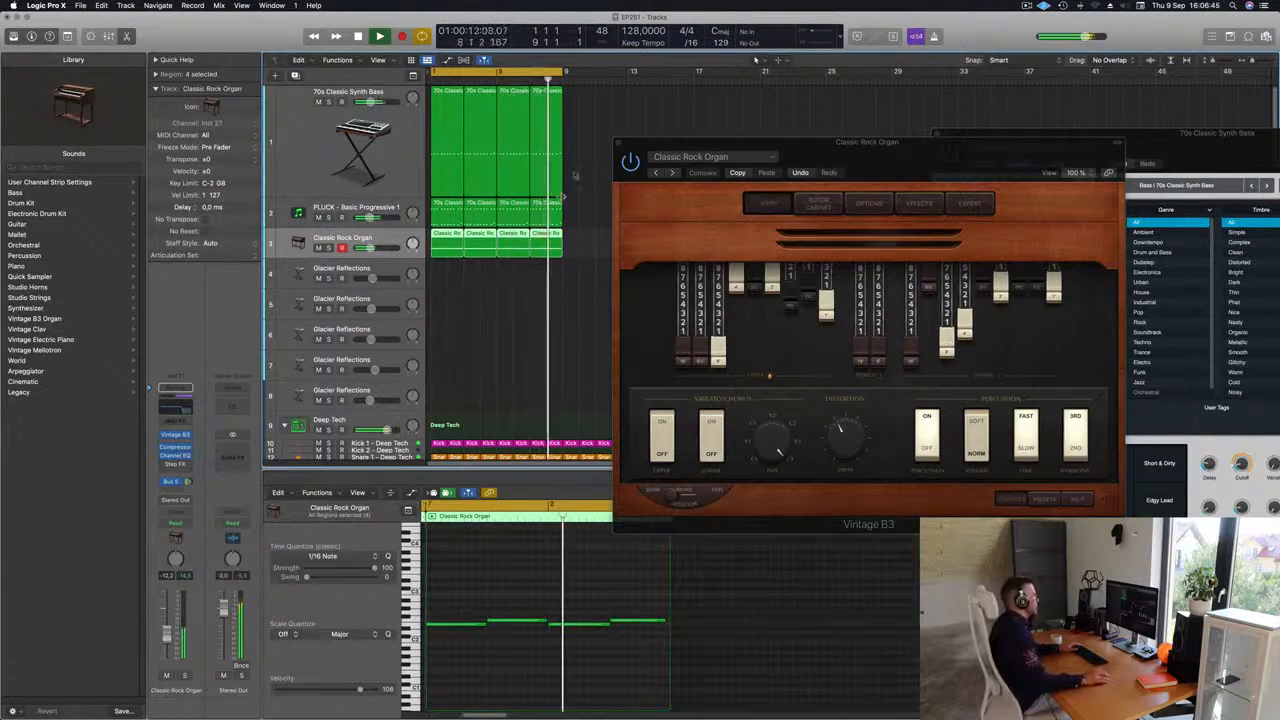
Step through the Vintage B3 presets to Far Off Organ, close the instrument and adjust the organ track's bus send.
left_click(663, 173)
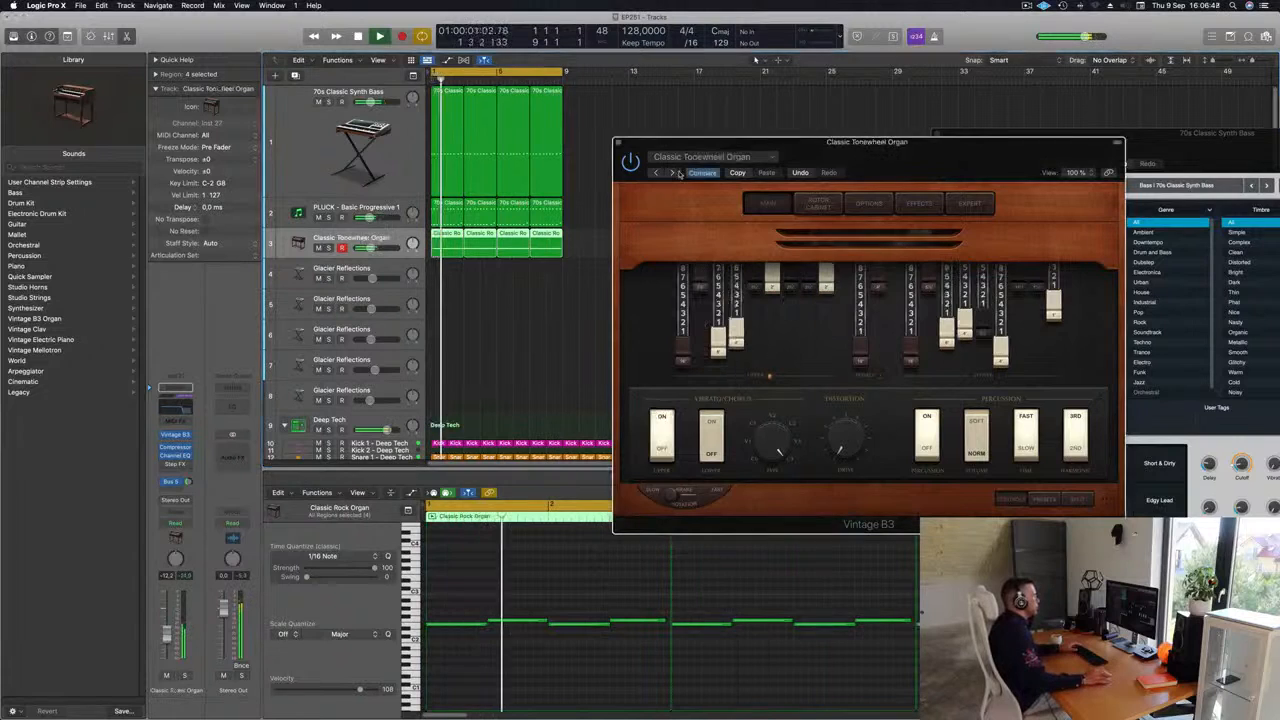
left_click(671, 173)
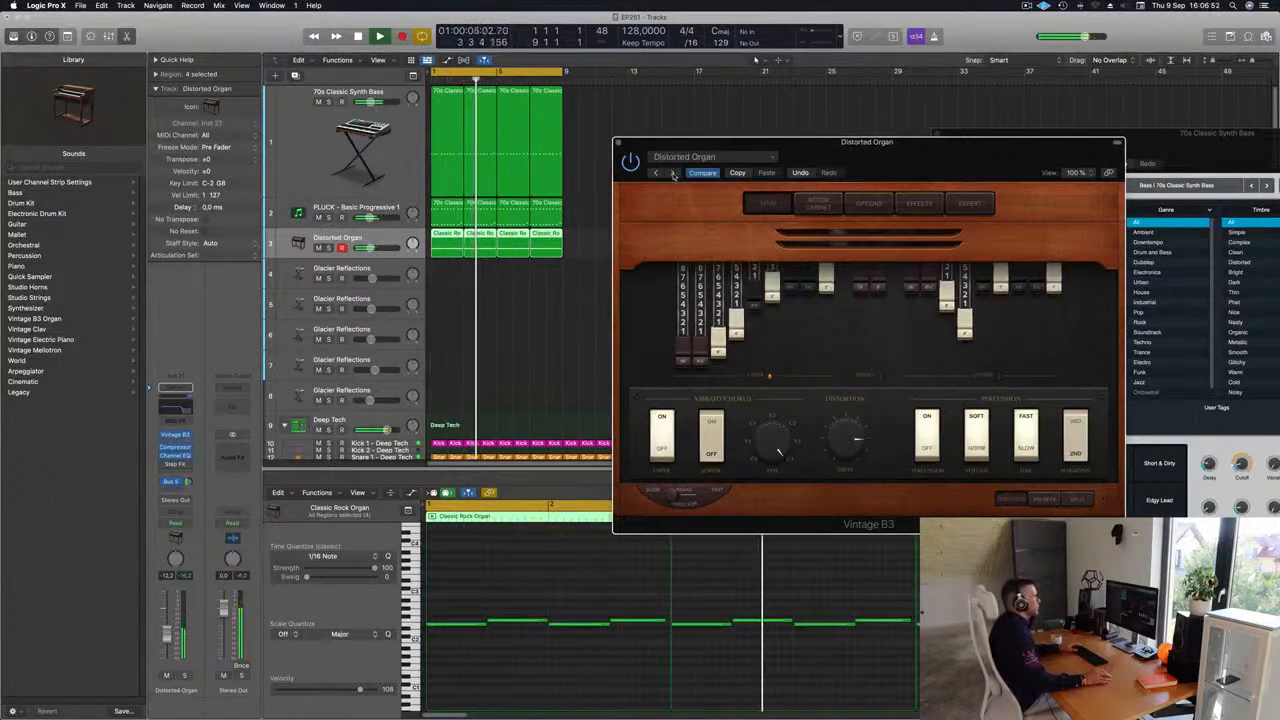
left_click(673, 173)
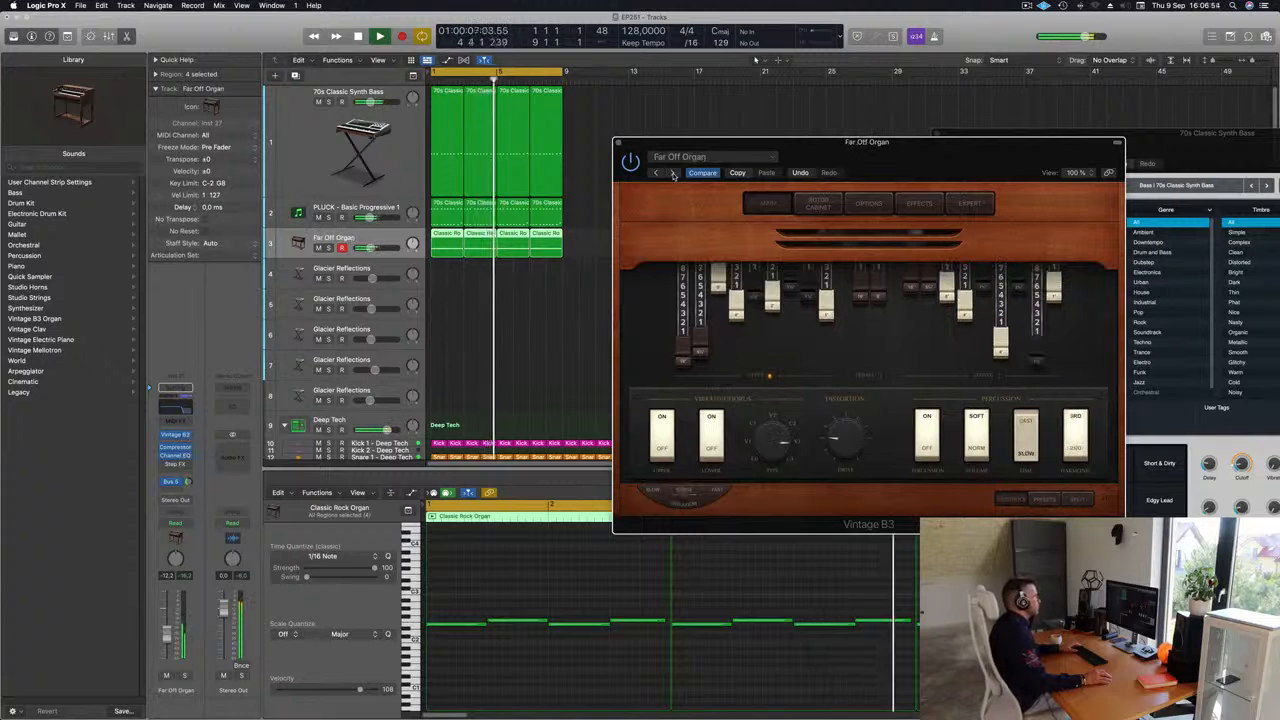
mouse_move(864, 156)
left_mouse_down()
mouse_move(736, 195)
mouse_move(889, 174)
mouse_move(868, 177)
left_mouse_up()
left_click(575, 165)
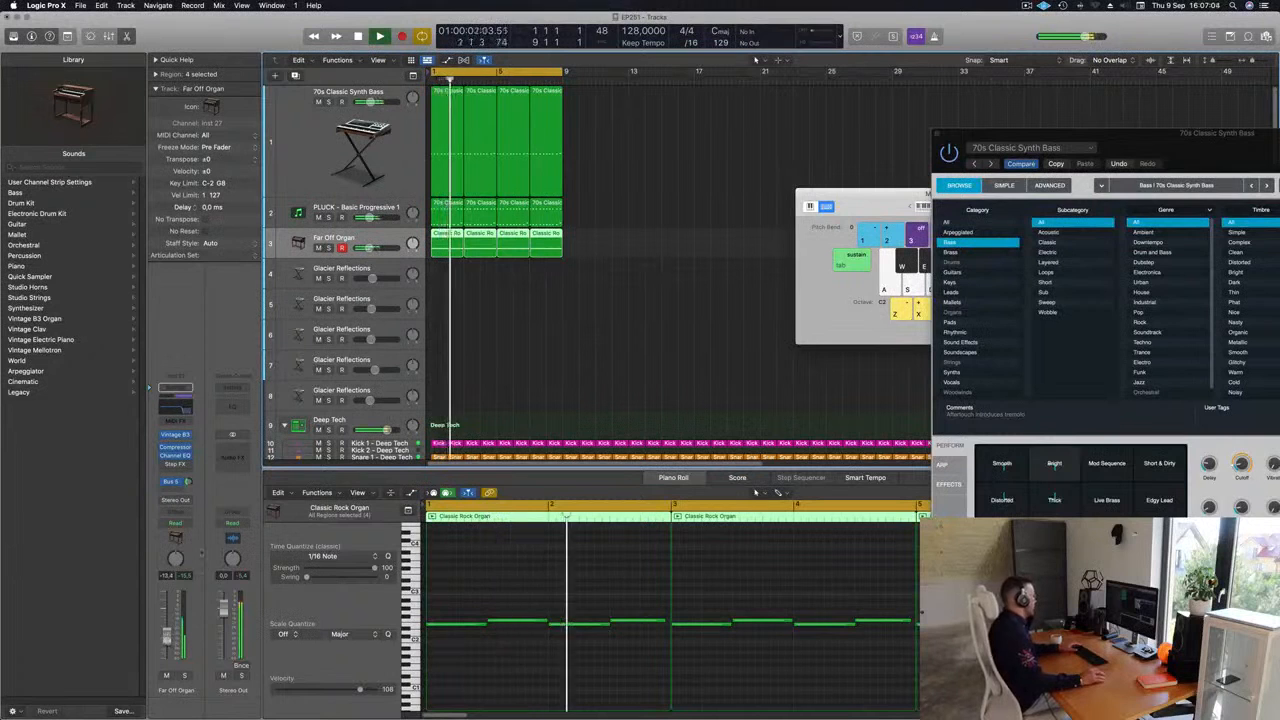
left_click_drag(187, 482, 185, 487)
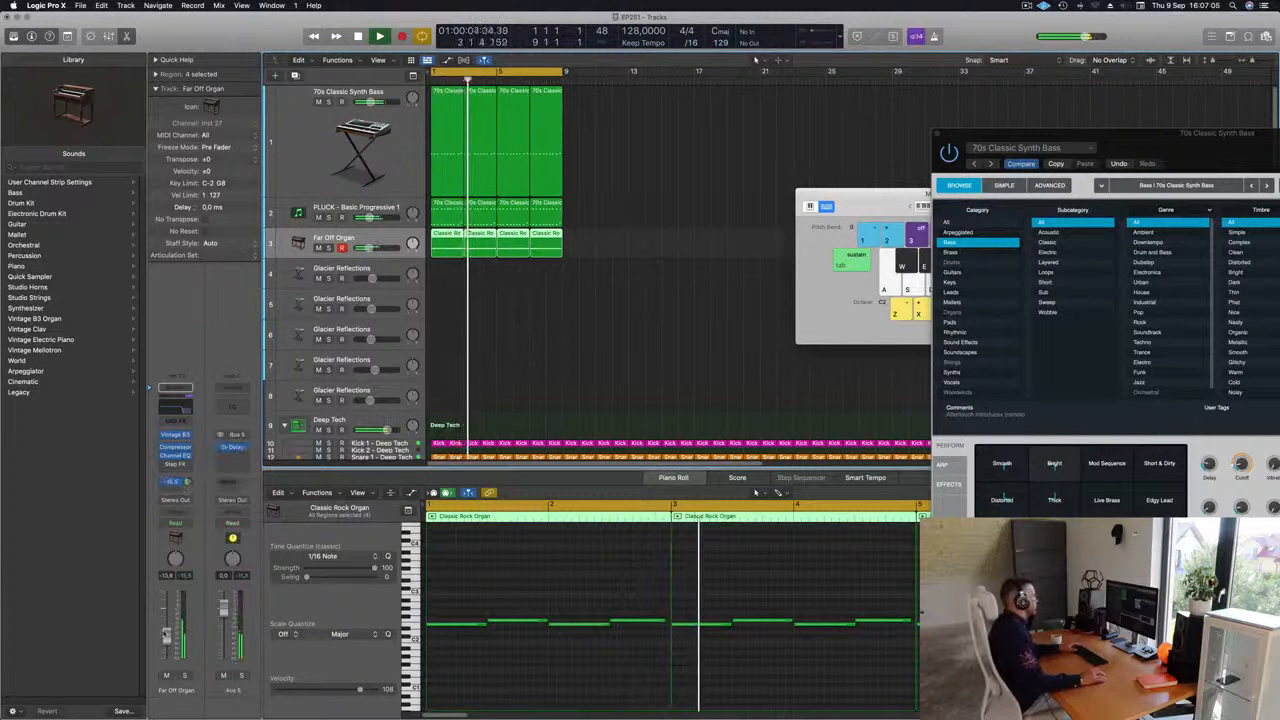
Select the first Glacier Reflections track and open its Alchemy instrument beside the bass instrument's window.
left_click(385, 272)
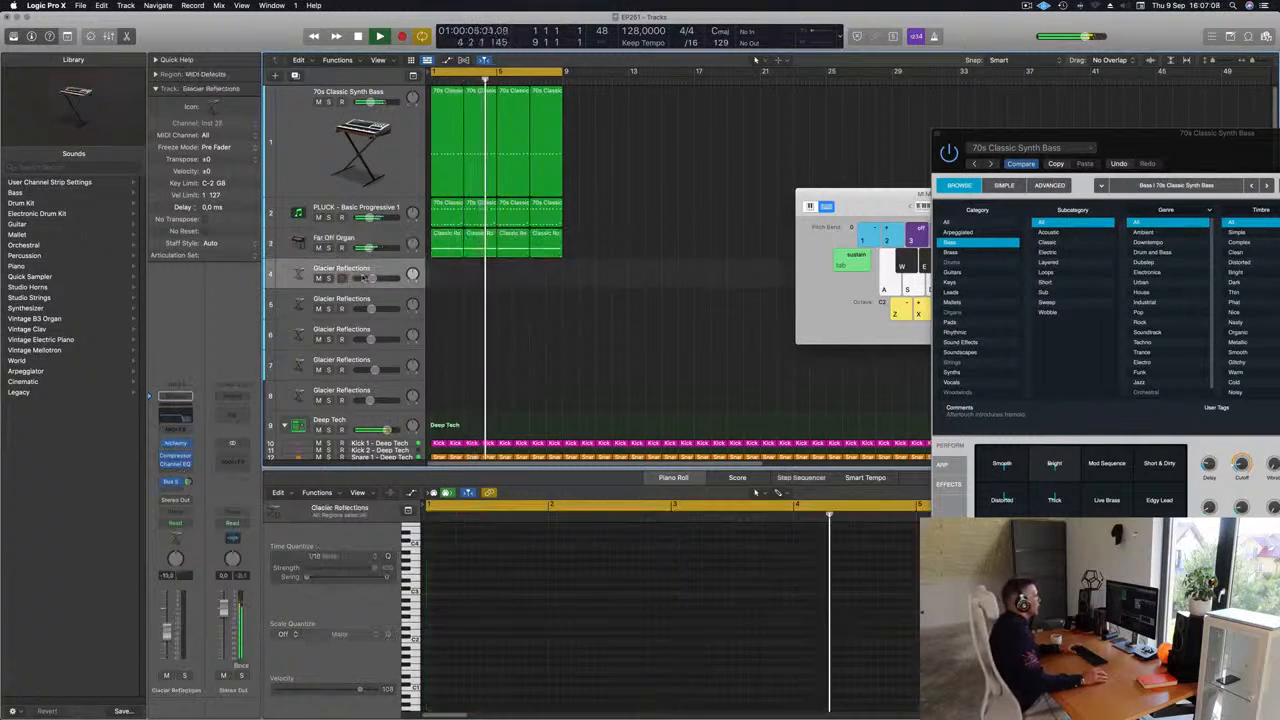
left_click_drag(1134, 134, 1001, 66)
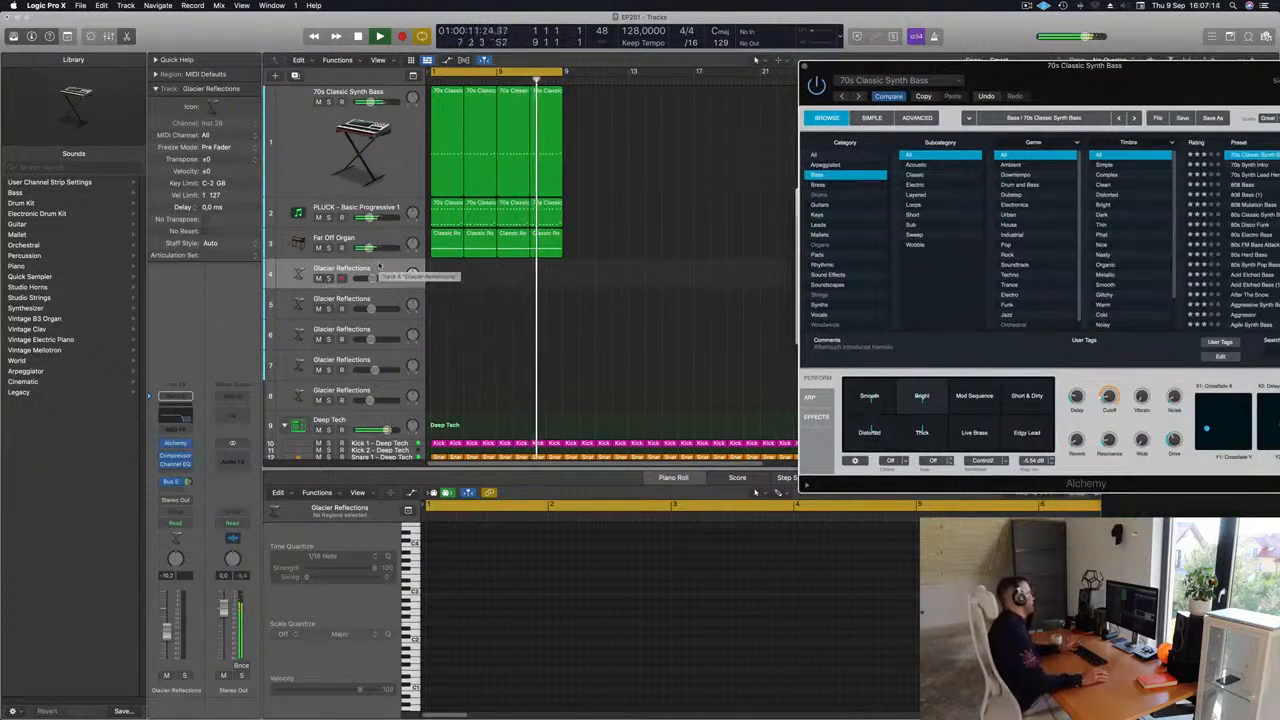
left_click(175, 443)
left_click_drag(743, 158, 581, 232)
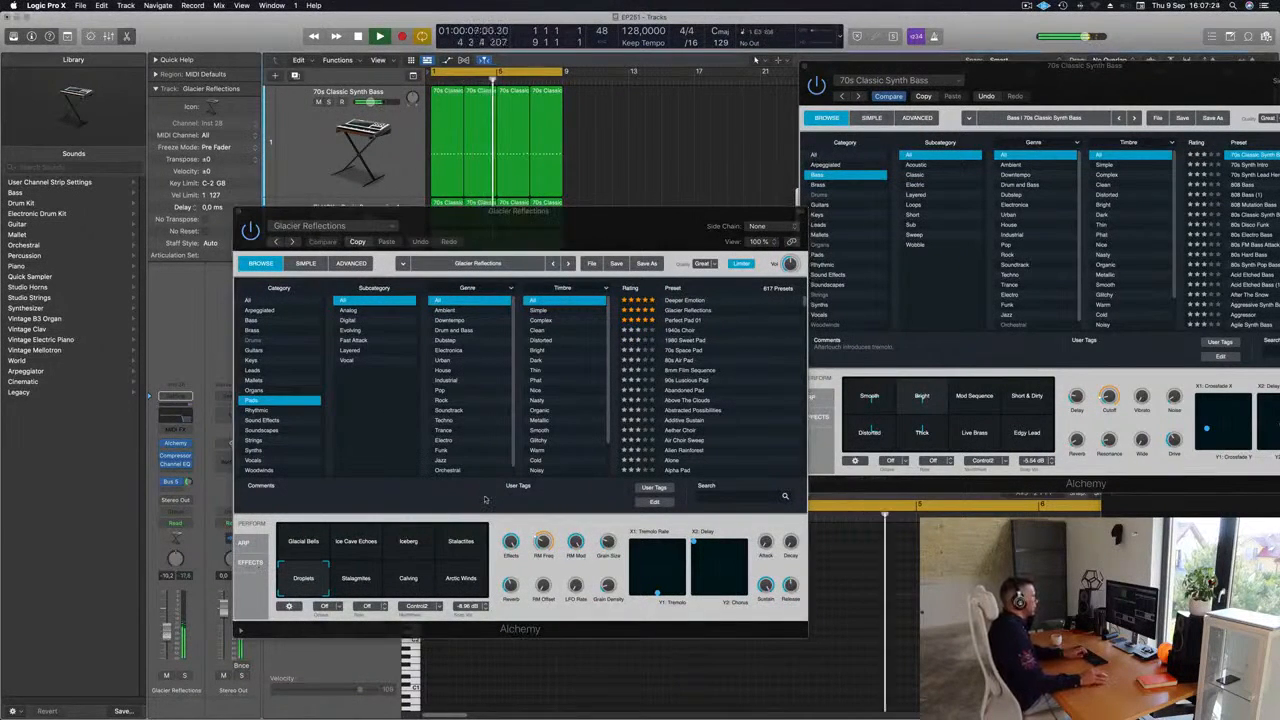
Audition the Stalagmites snapshot, choose Glacial Bells in the Glacier Reflections instrument, and set the track's volume to about -7.6 dB.
scroll(660, 385, "down", 3)
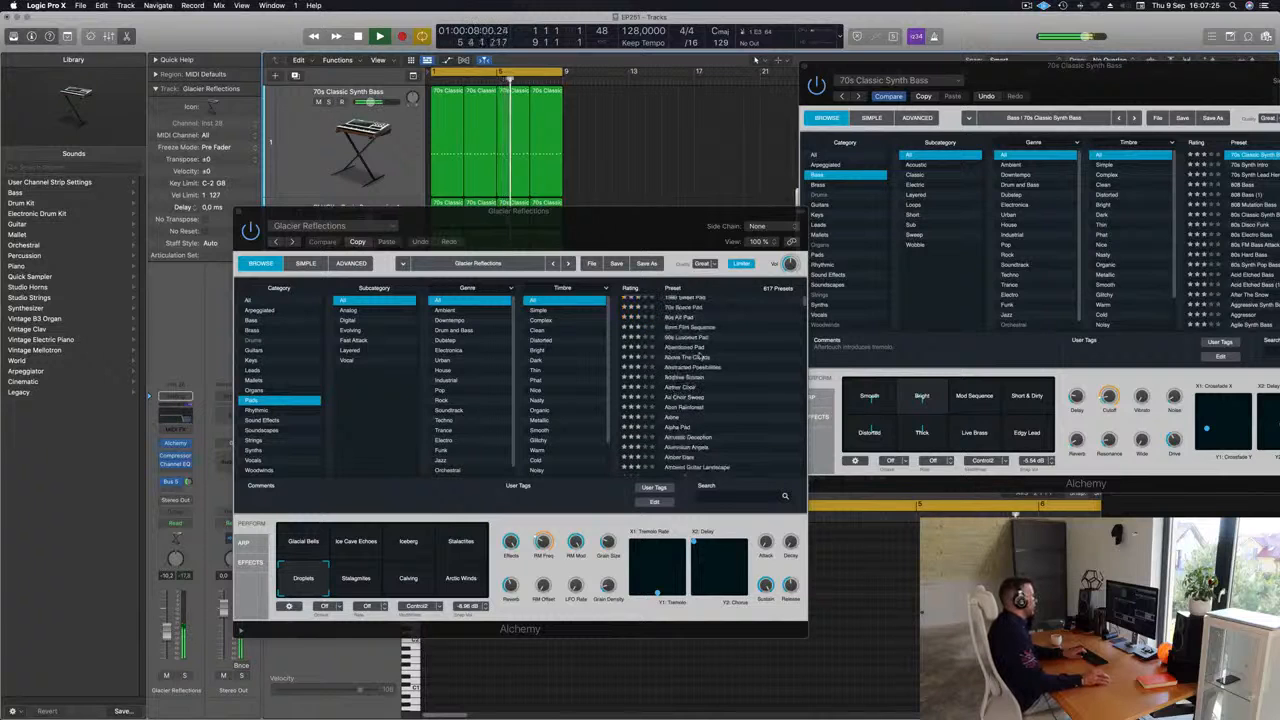
left_click(352, 586)
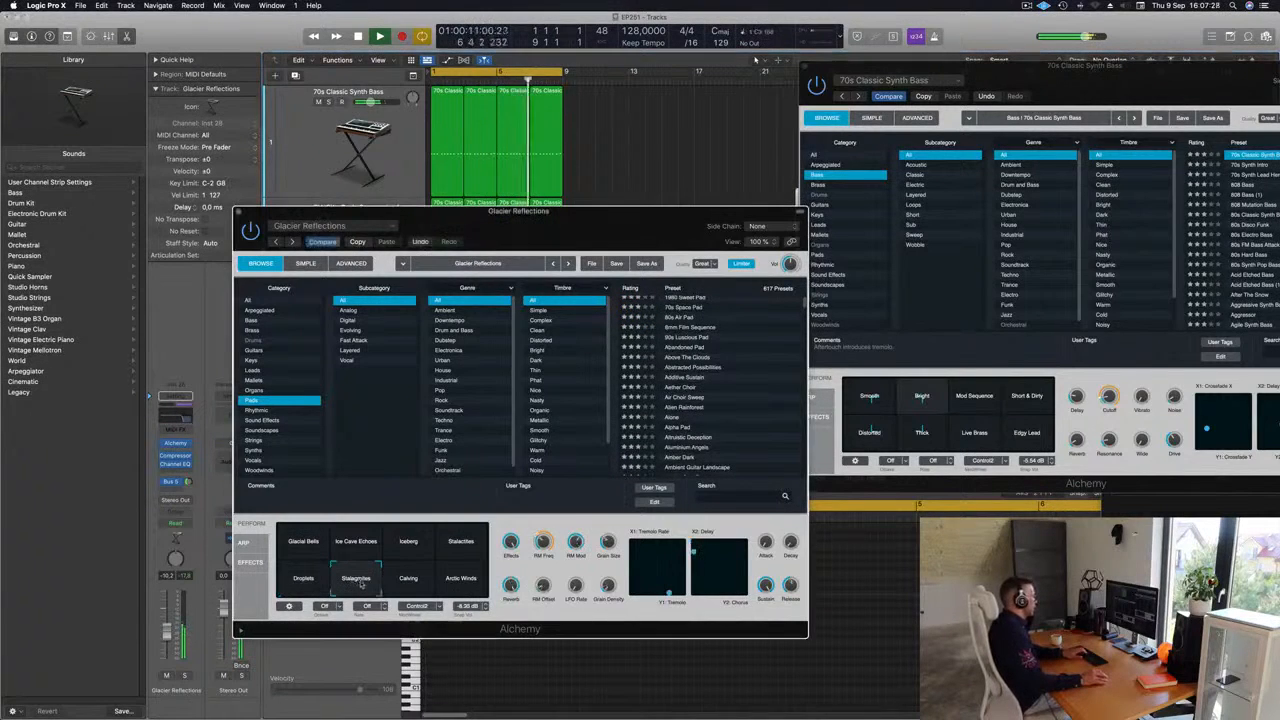
left_click(299, 542)
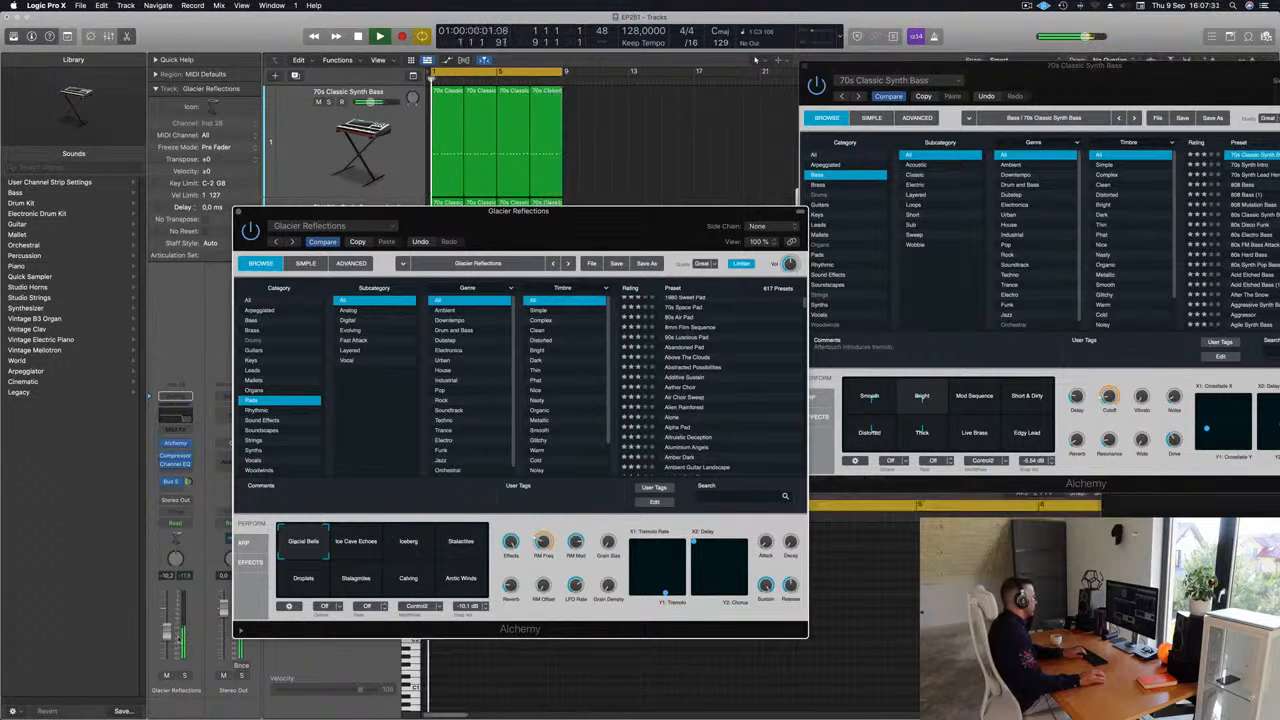
left_click(167, 630)
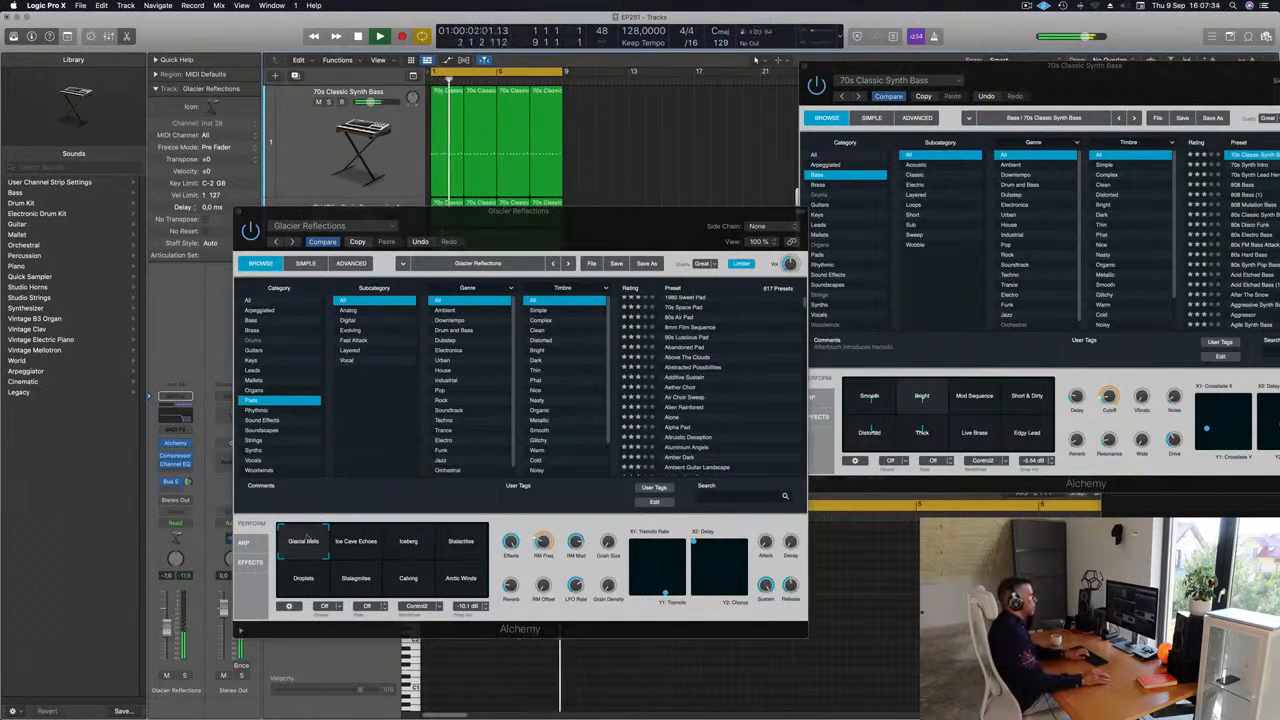
Shift the Musical Typing keyboard's octave to C3 and rearrange the floating windows to uncover the track list.
left_click_drag(1052, 64, 1047, 354)
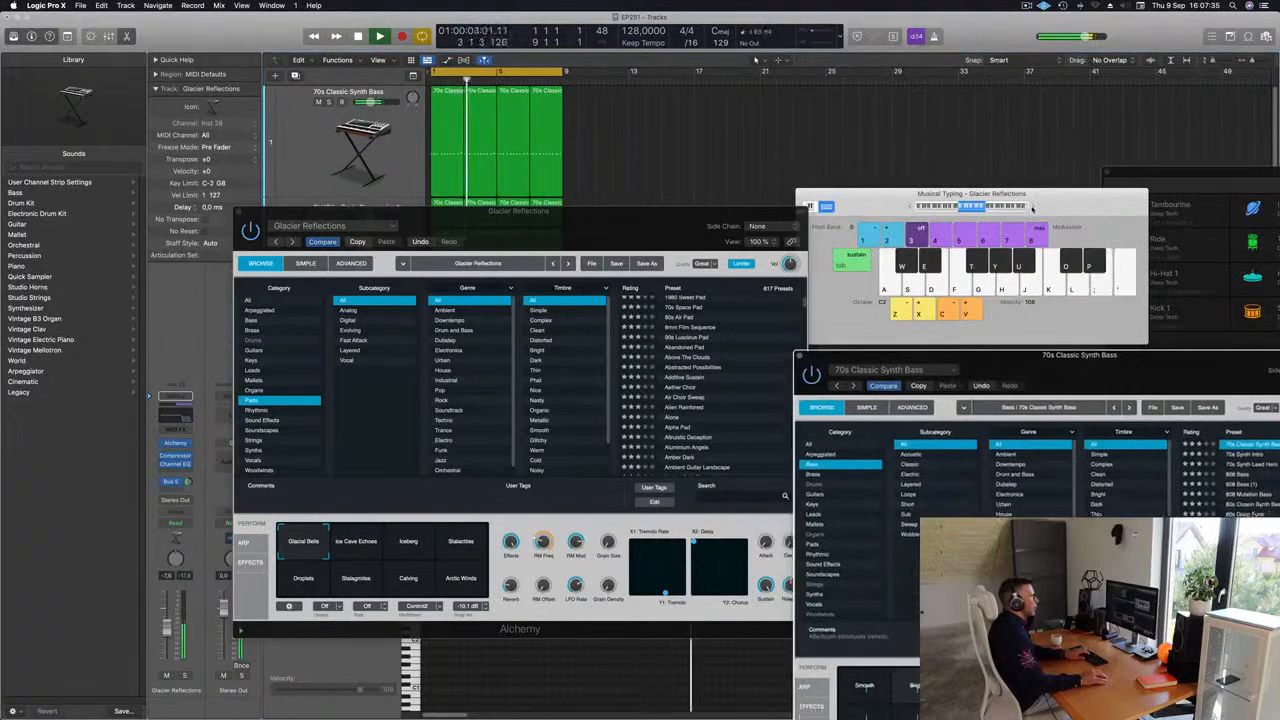
left_click(1033, 208)
left_click_drag(1033, 208, 1029, 133)
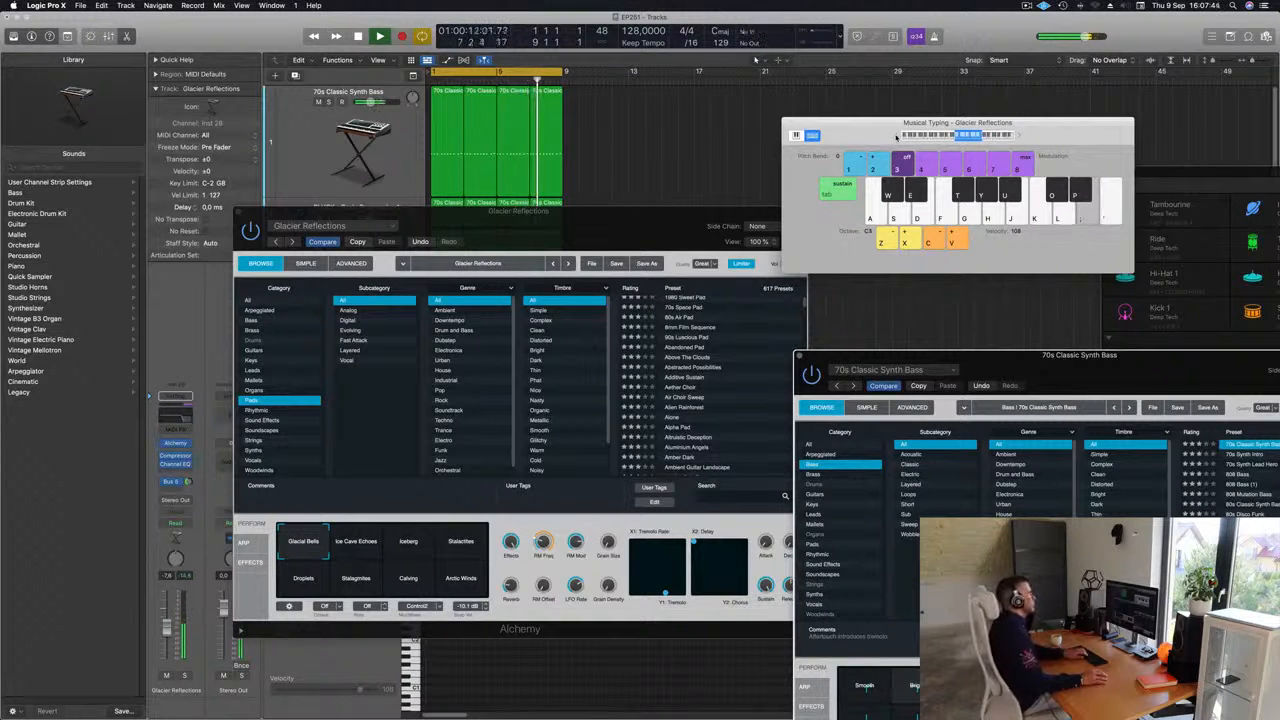
left_click_drag(574, 228, 1033, 219)
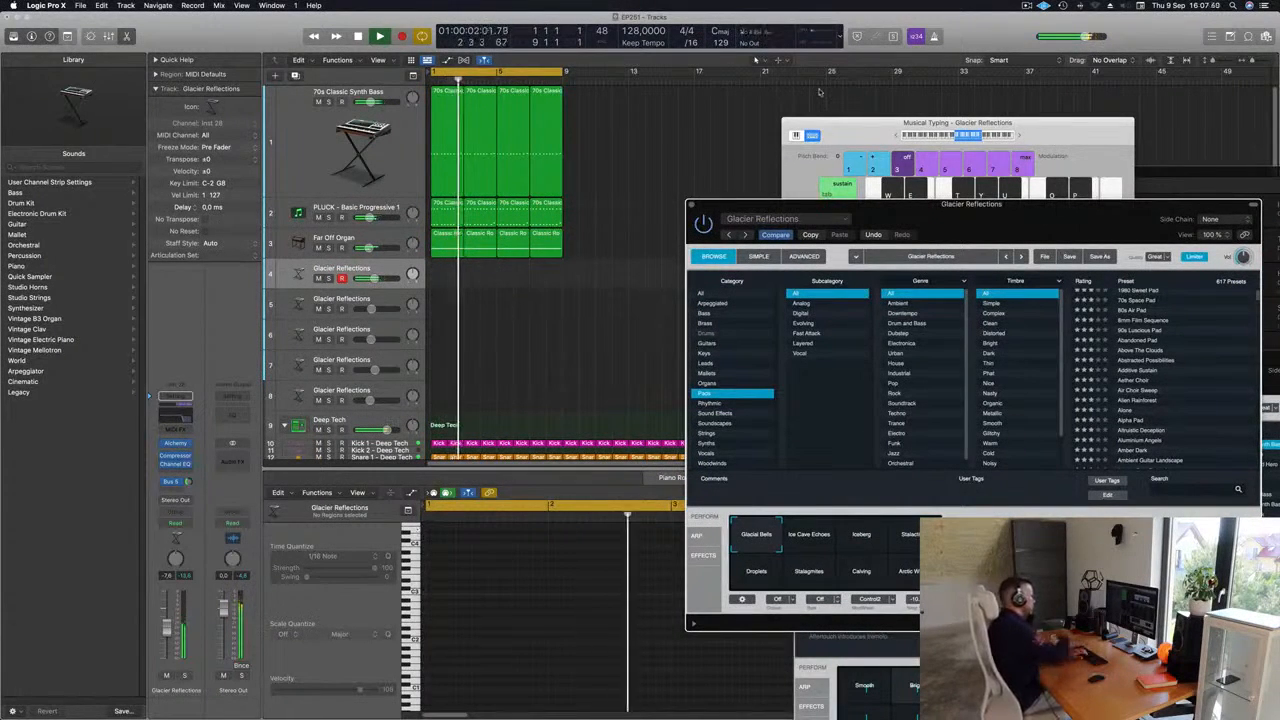
Record a part on the first Glacier Reflections track, keeping only a two-bar region starting at bar 1.
key("r")
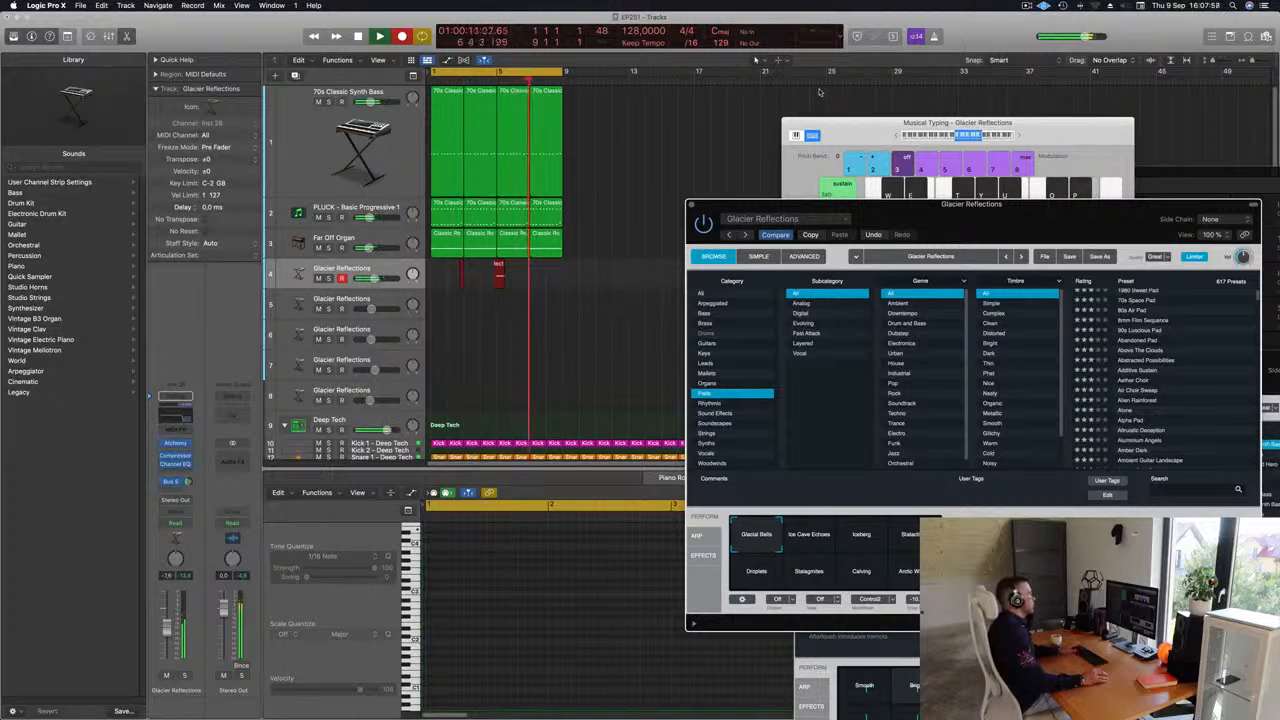
key("space")
mouse_move(495, 267)
left_mouse_down()
mouse_move(435, 268)
mouse_move(481, 274)
left_mouse_up()
key("Delete")
key("Return")
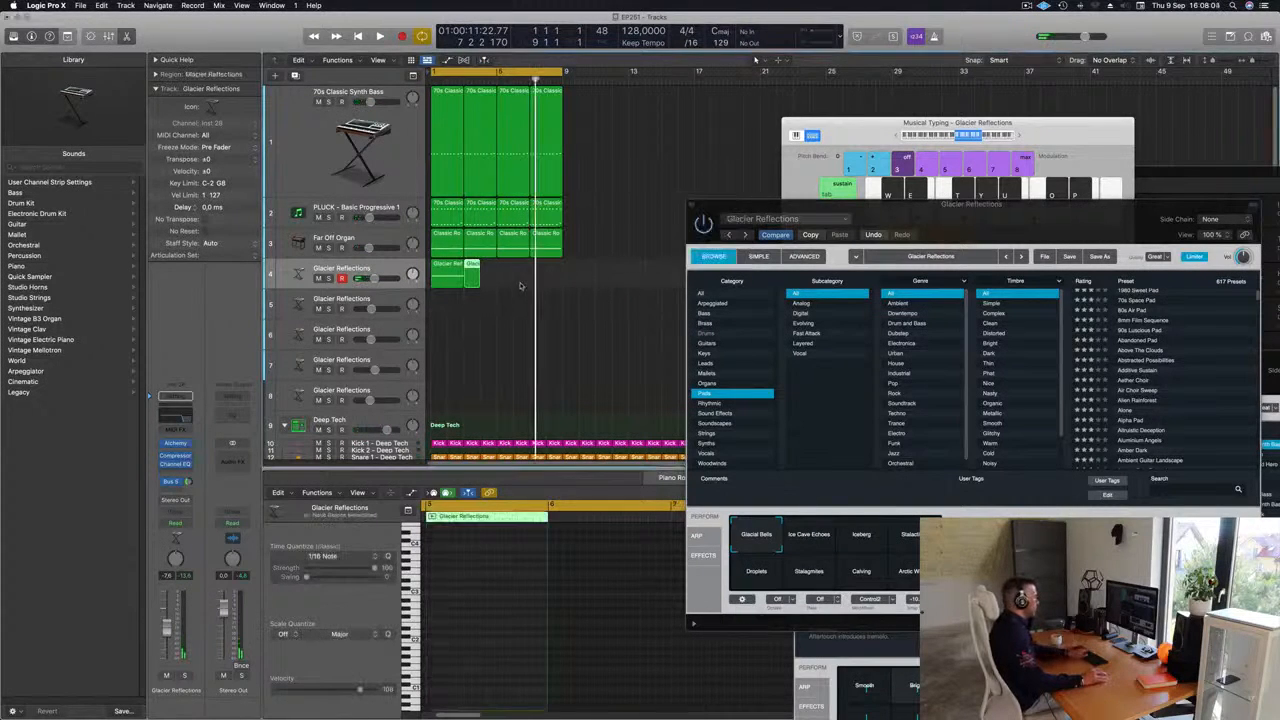
left_click(443, 274)
left_click(476, 568)
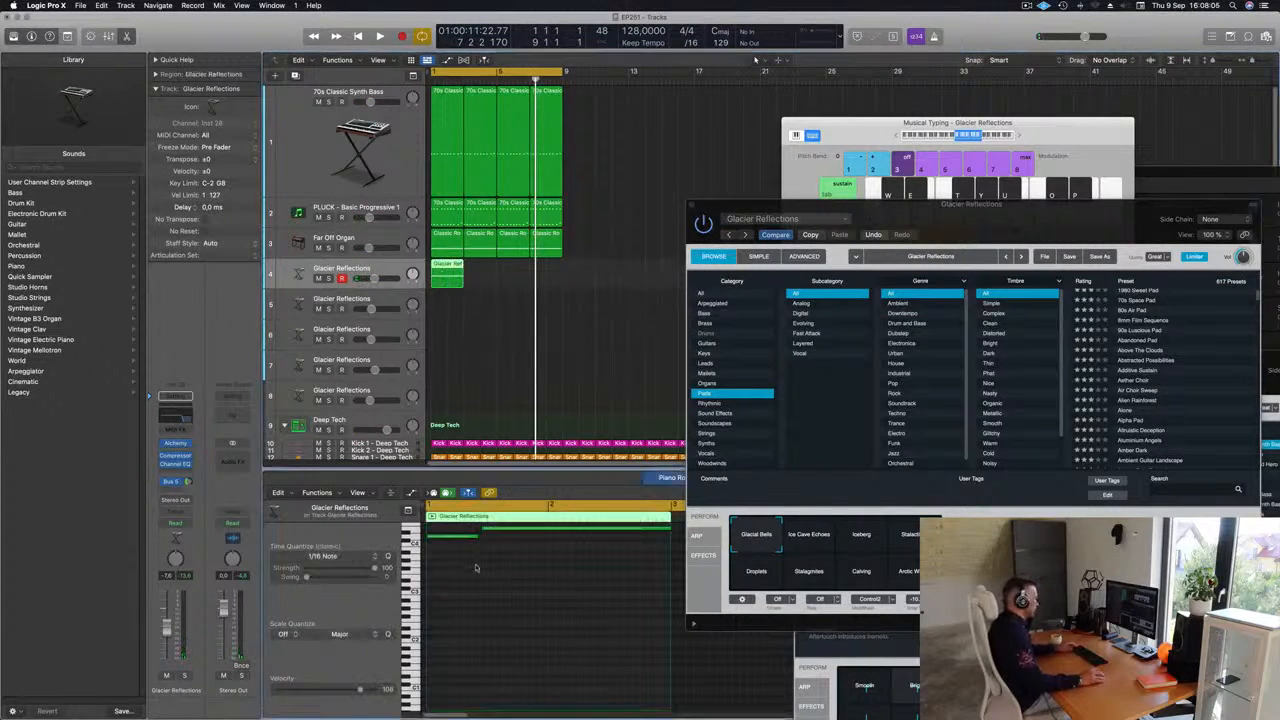
Nudge the long upper note slightly later in the Glacier Reflections region, shorten both notes, and play from the start.
scroll(485, 555, "up", 2)
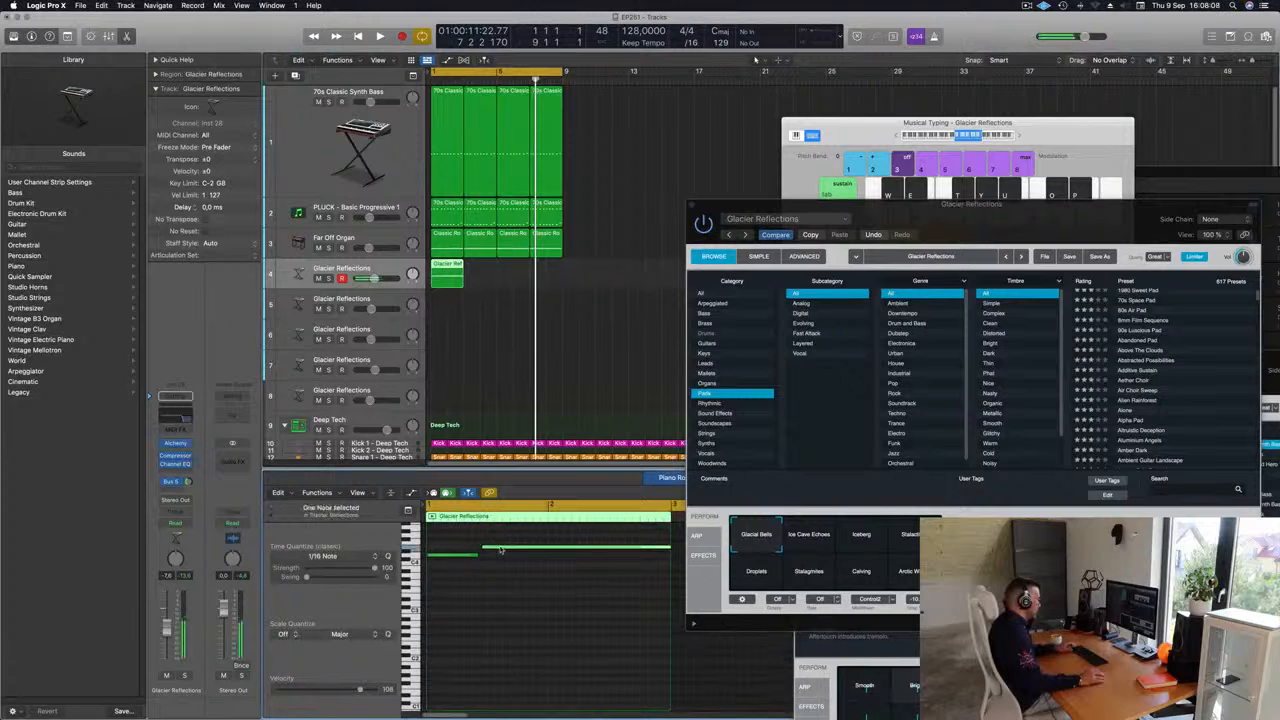
left_click_drag(502, 549, 504, 551)
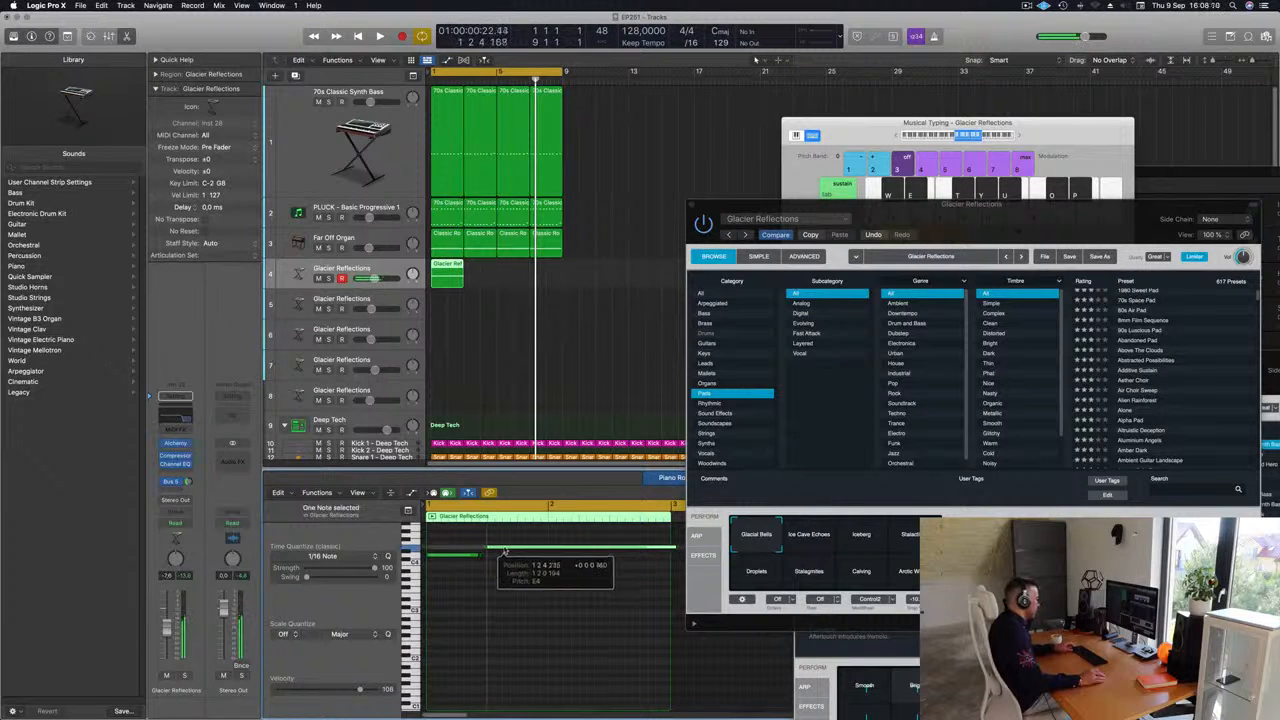
left_click(491, 572)
key("super+a")
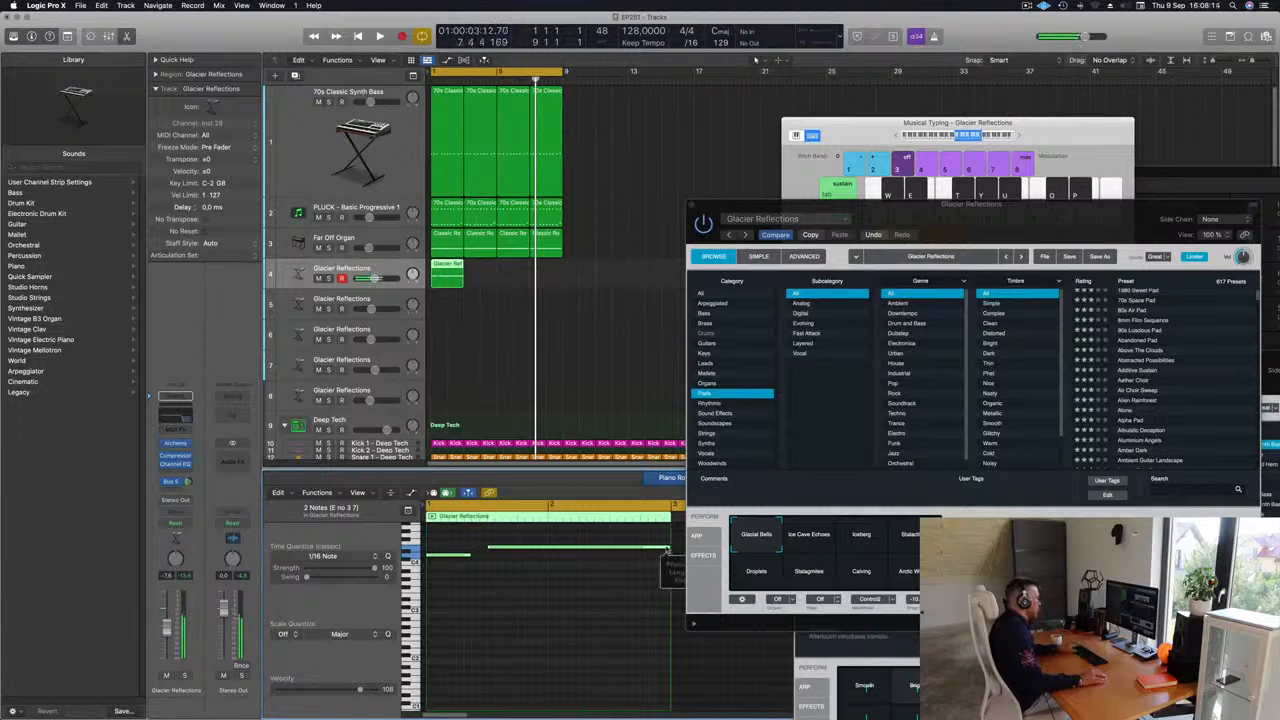
key("space")
left_click(554, 593)
key("super+Left")
key("super+Left")
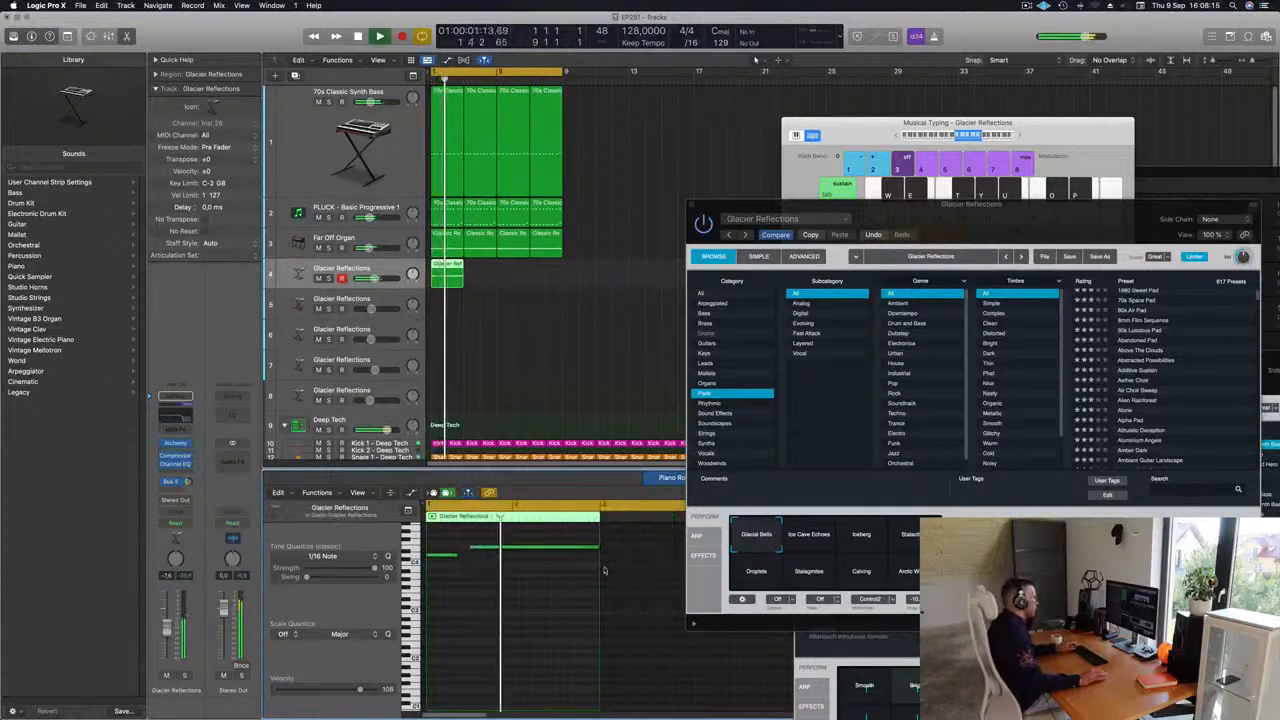
Choose the Iceberg snapshot for the first Glacier Reflections track and copy its two-bar region to bar 5.
left_click_drag(977, 210, 871, 137)
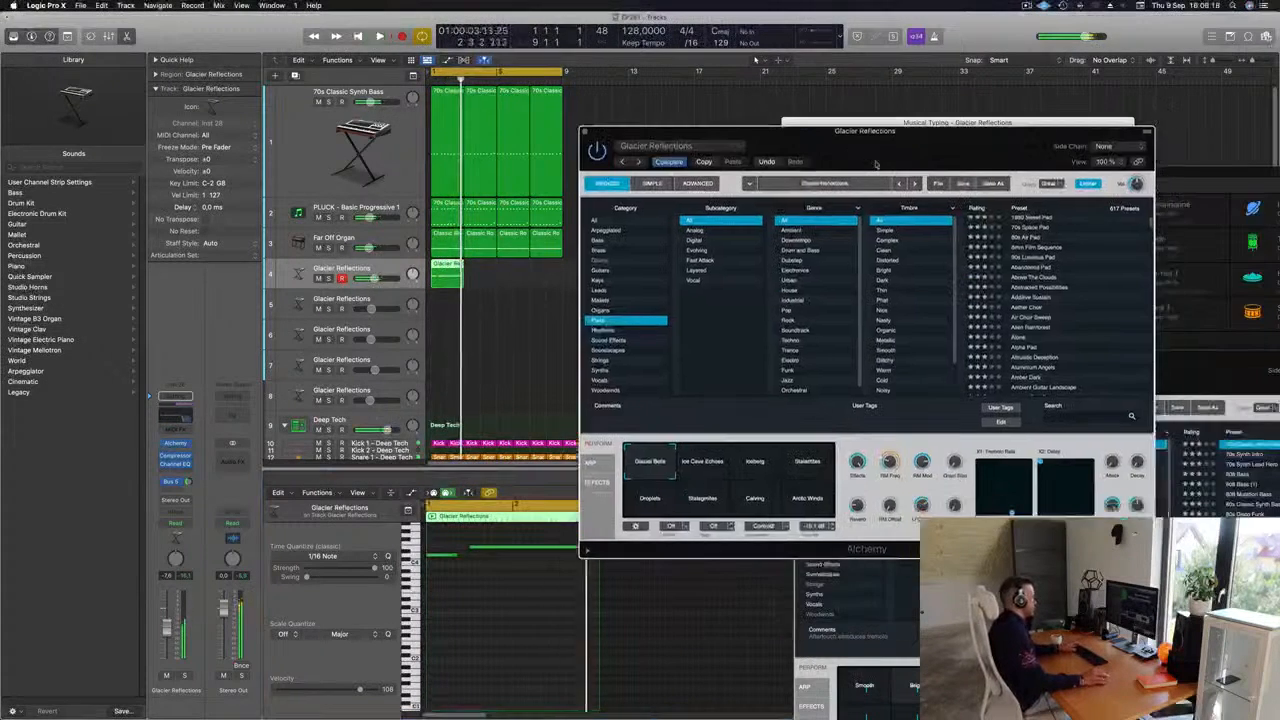
left_click(698, 466)
left_click(755, 466)
left_click_drag(886, 132, 1014, 256)
left_click(448, 271)
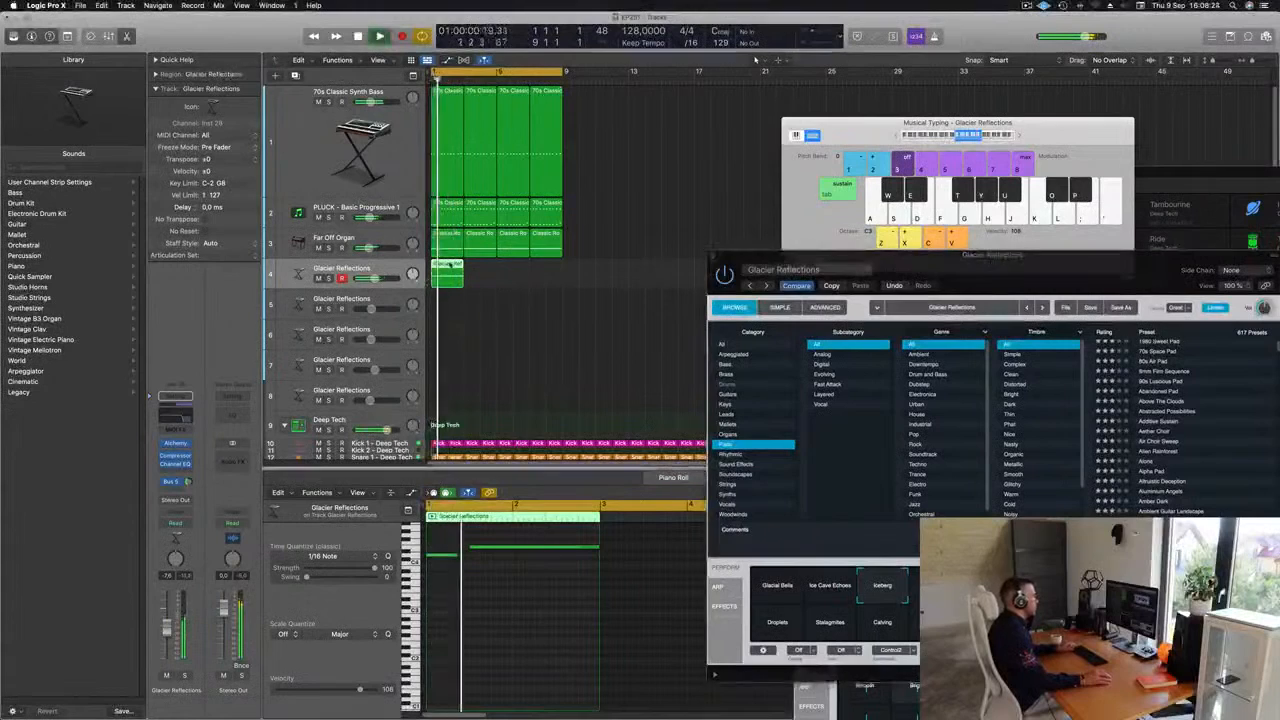
left_click_drag(449, 269, 515, 270)
Adjust the Effects and RM Mod controls of the Iceberg sound while replaying the loop from the start.
left_click_drag(1023, 268, 857, 233)
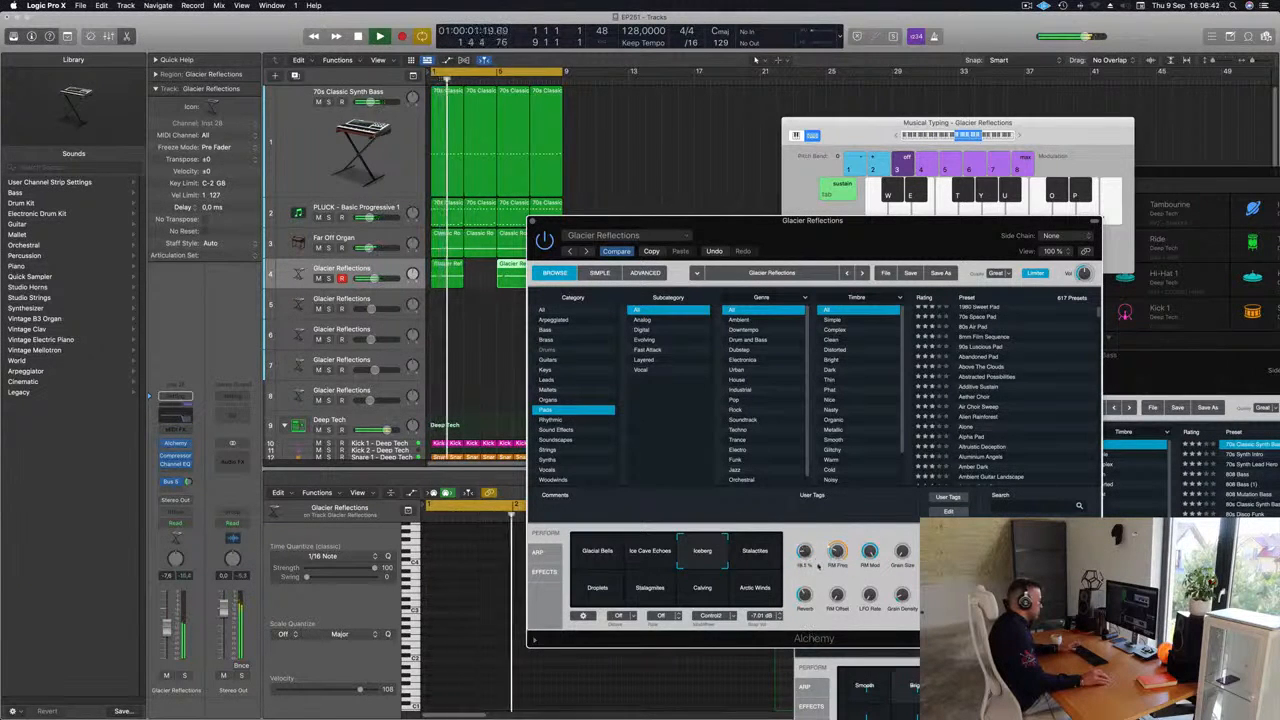
key("space")
left_click_drag(905, 220, 977, 150)
key("space")
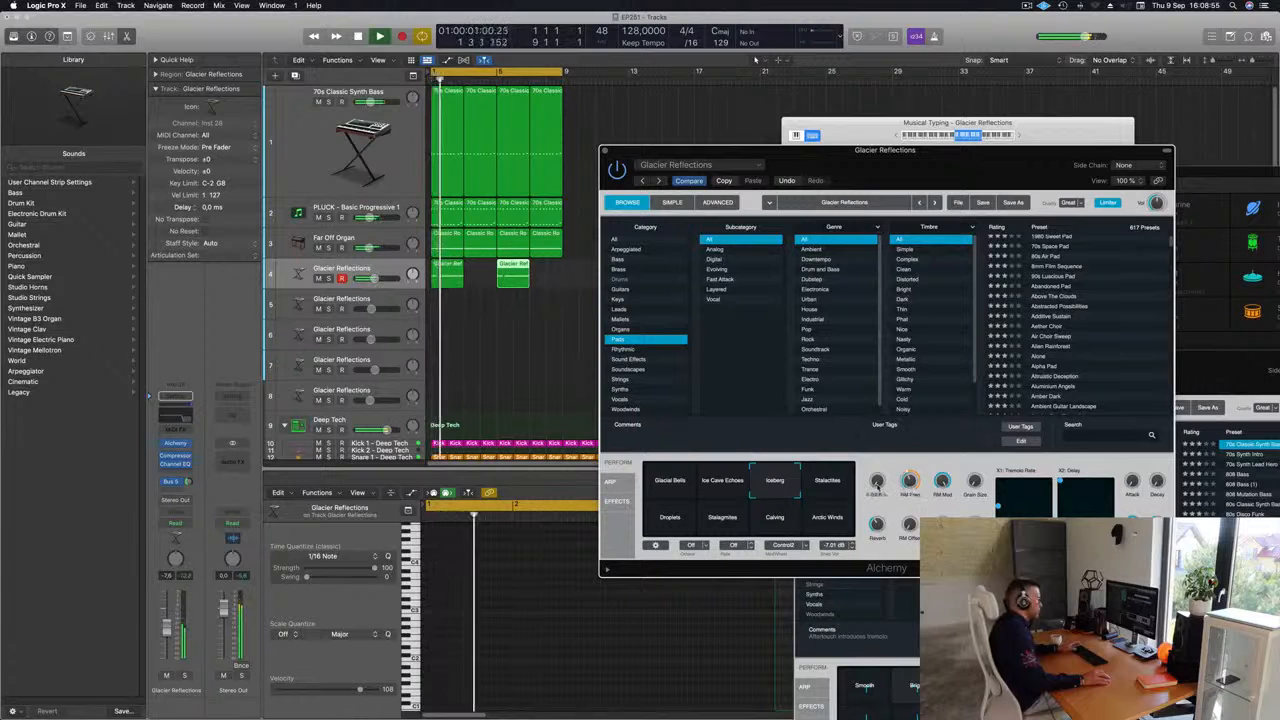
key("Return")
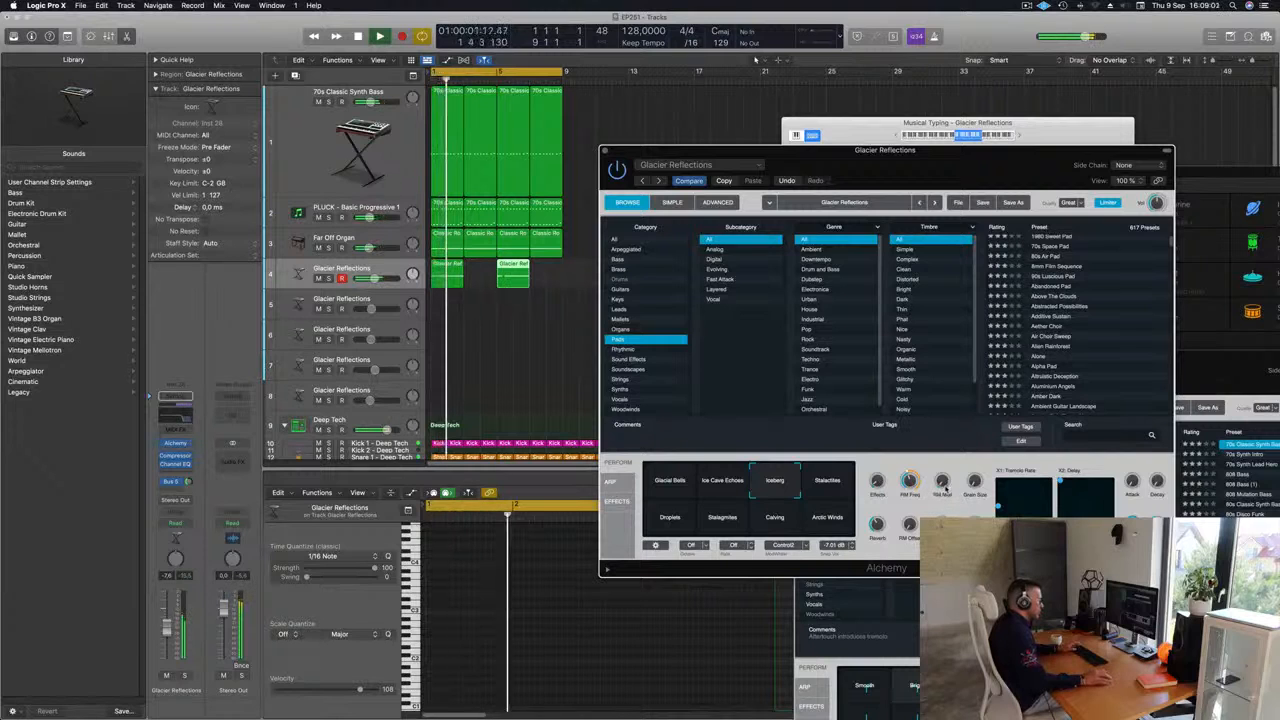
key("Return")
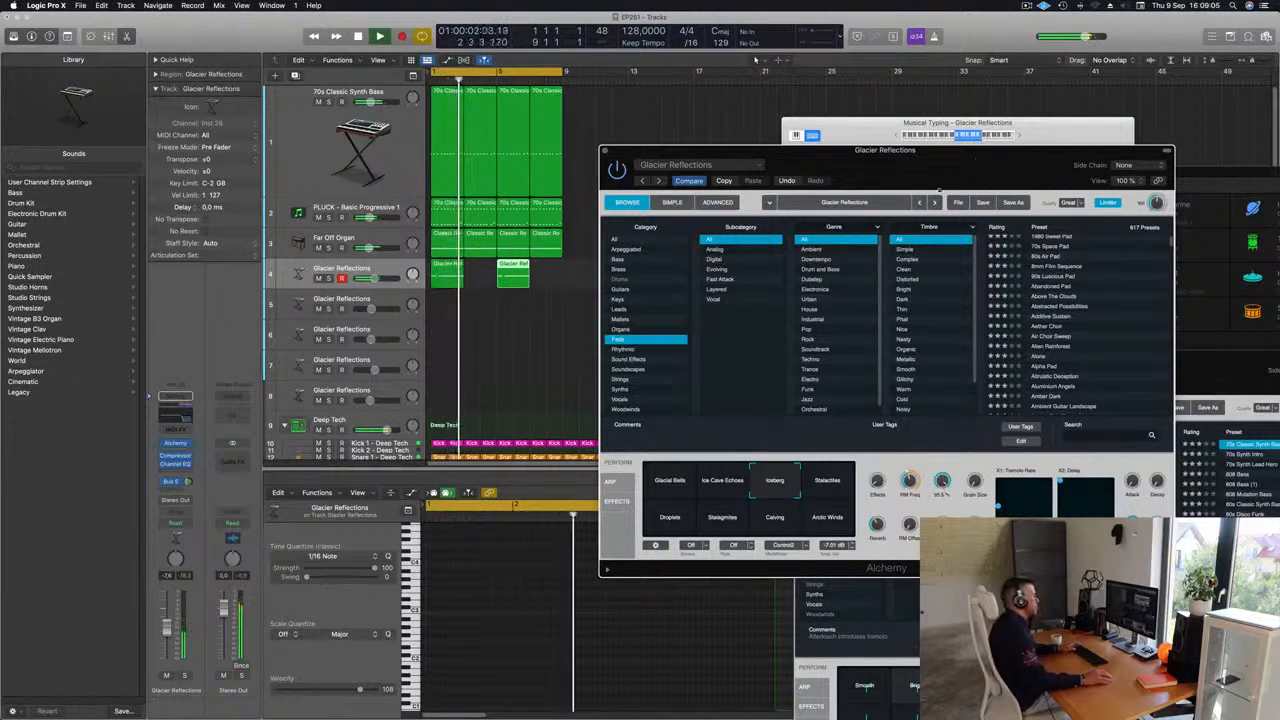
left_click_drag(957, 152, 856, 287)
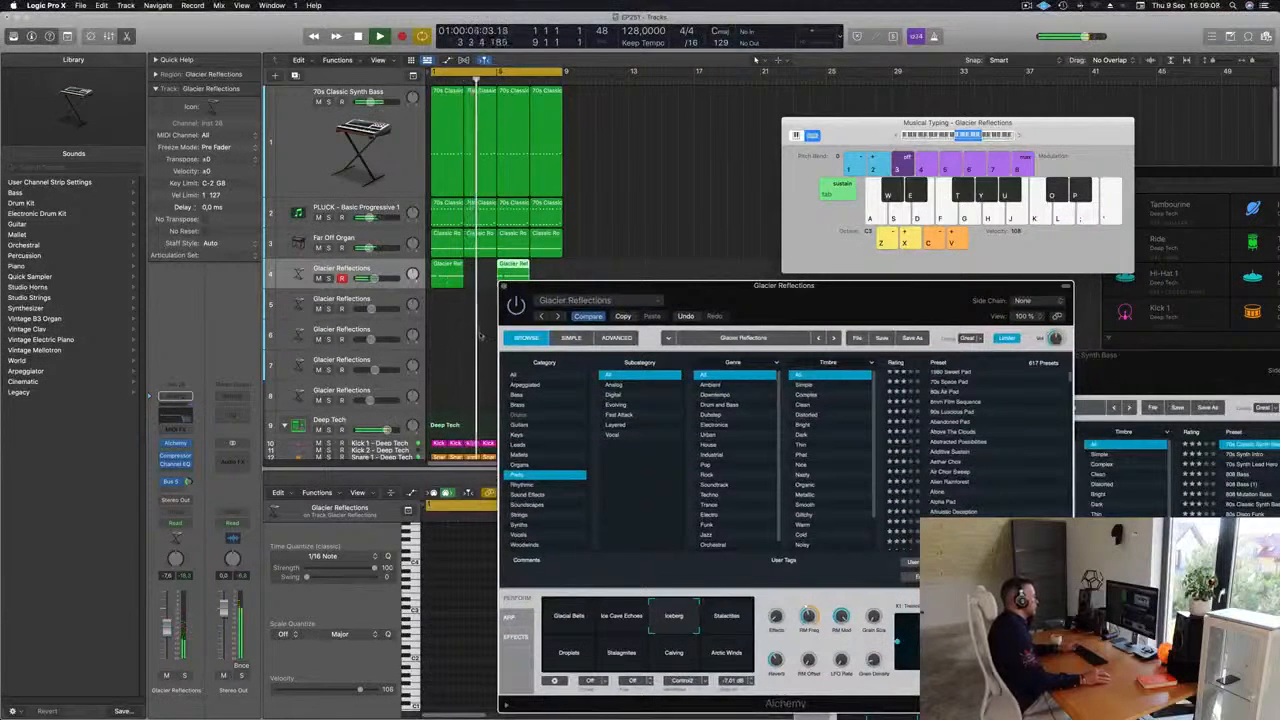
Add a send to Bus 6 on the first Glacier Reflections track and turn up its send level.
left_click(189, 483)
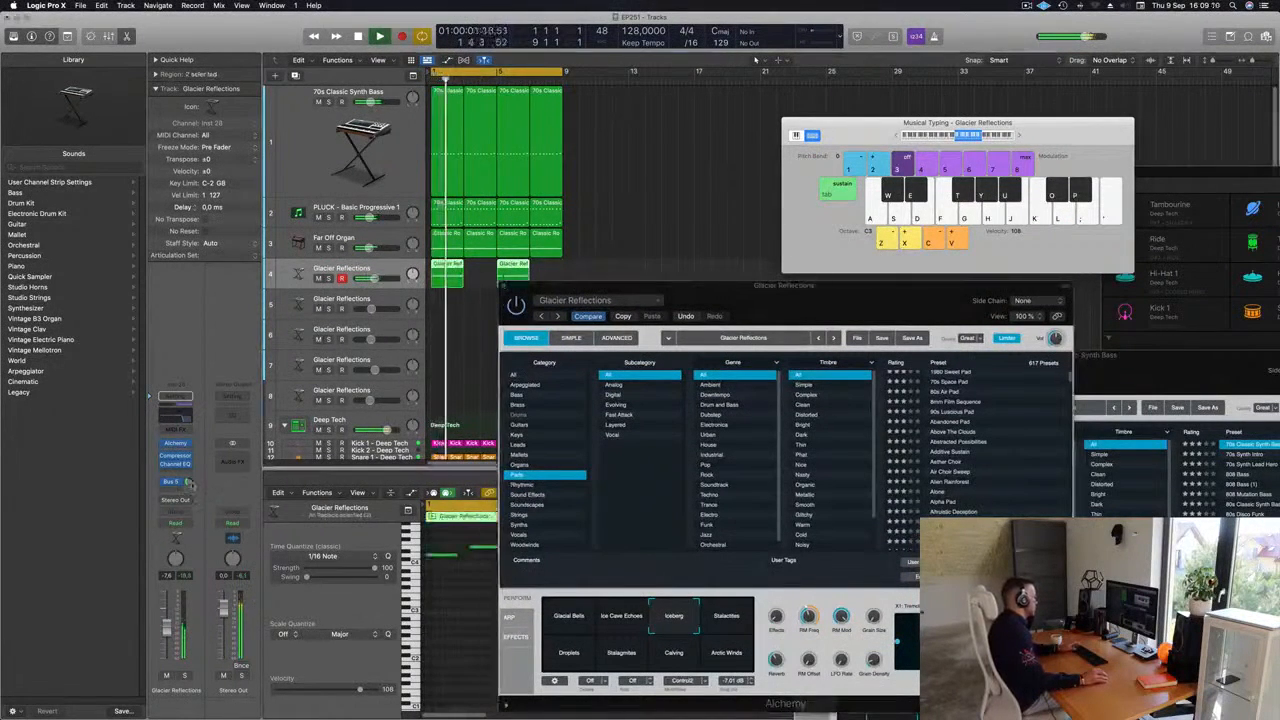
left_click(176, 484)
mouse_move(172, 503)
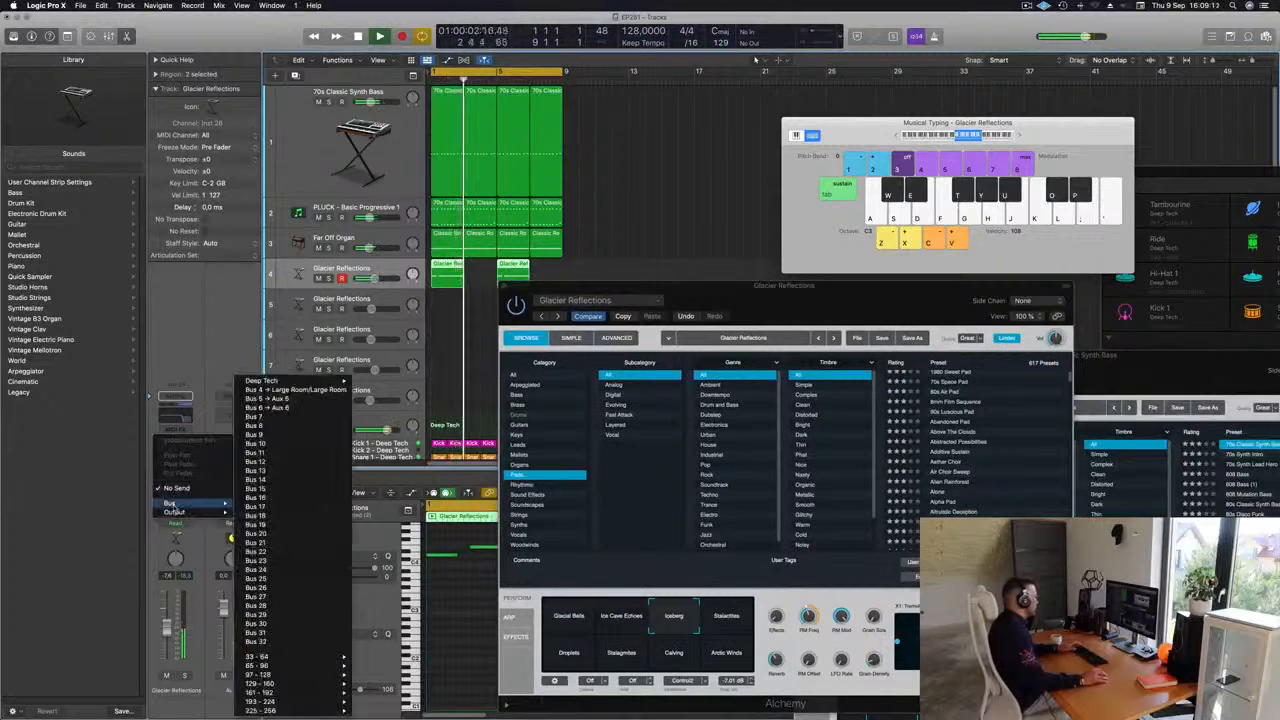
left_click(294, 408)
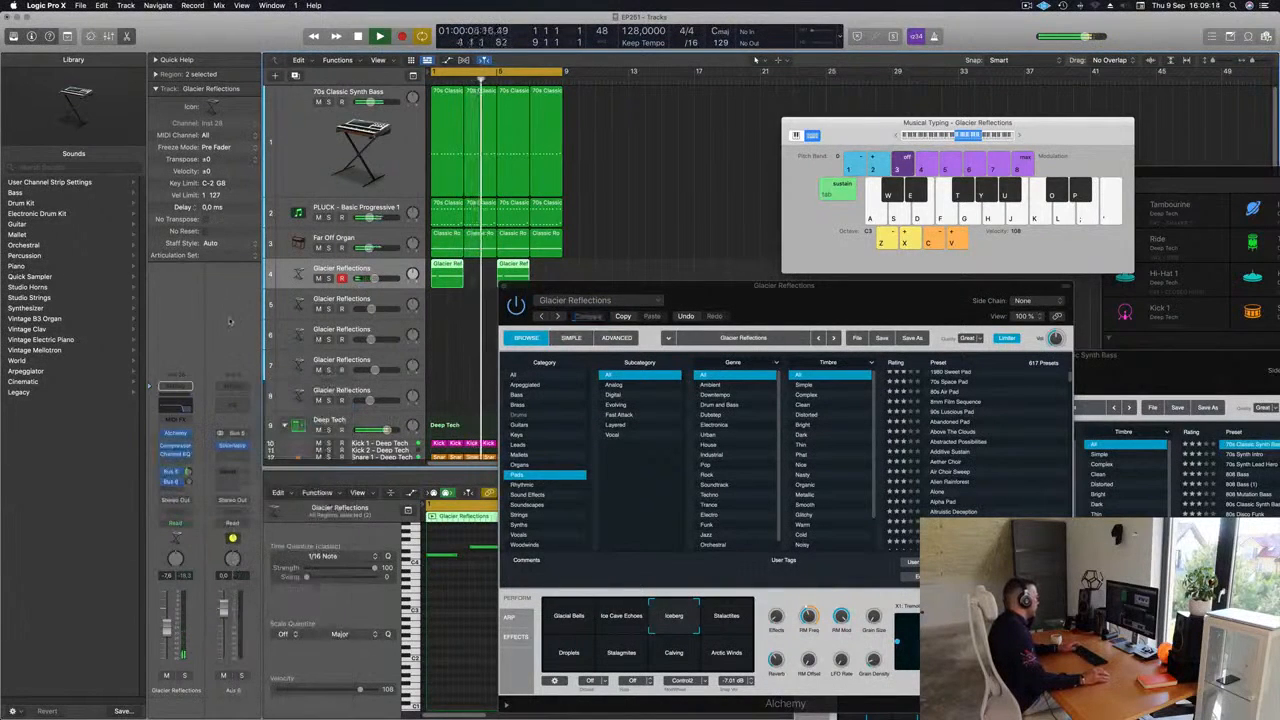
key("space")
key("space")
left_click_drag(188, 482, 188, 474)
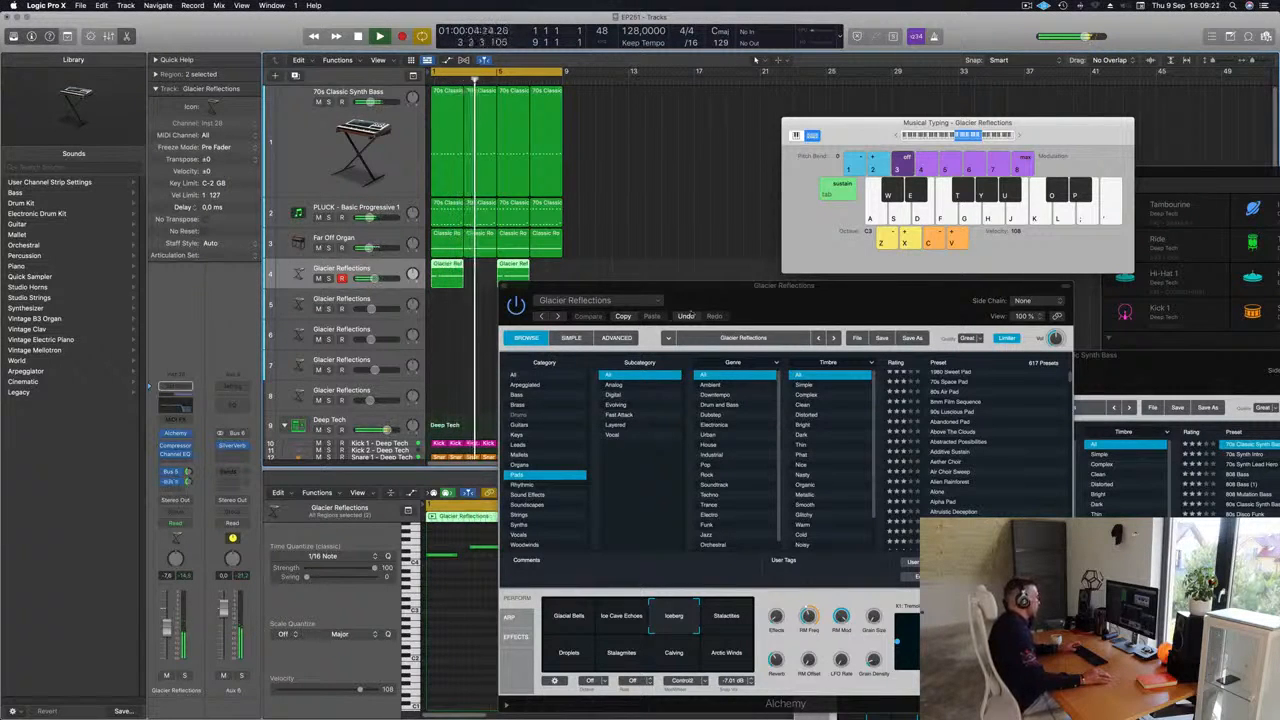
Close the Glacier Reflections instrument, lower the track's volume to about -11.4 dB, and replay with no regions selected.
left_click_drag(626, 288, 488, 286)
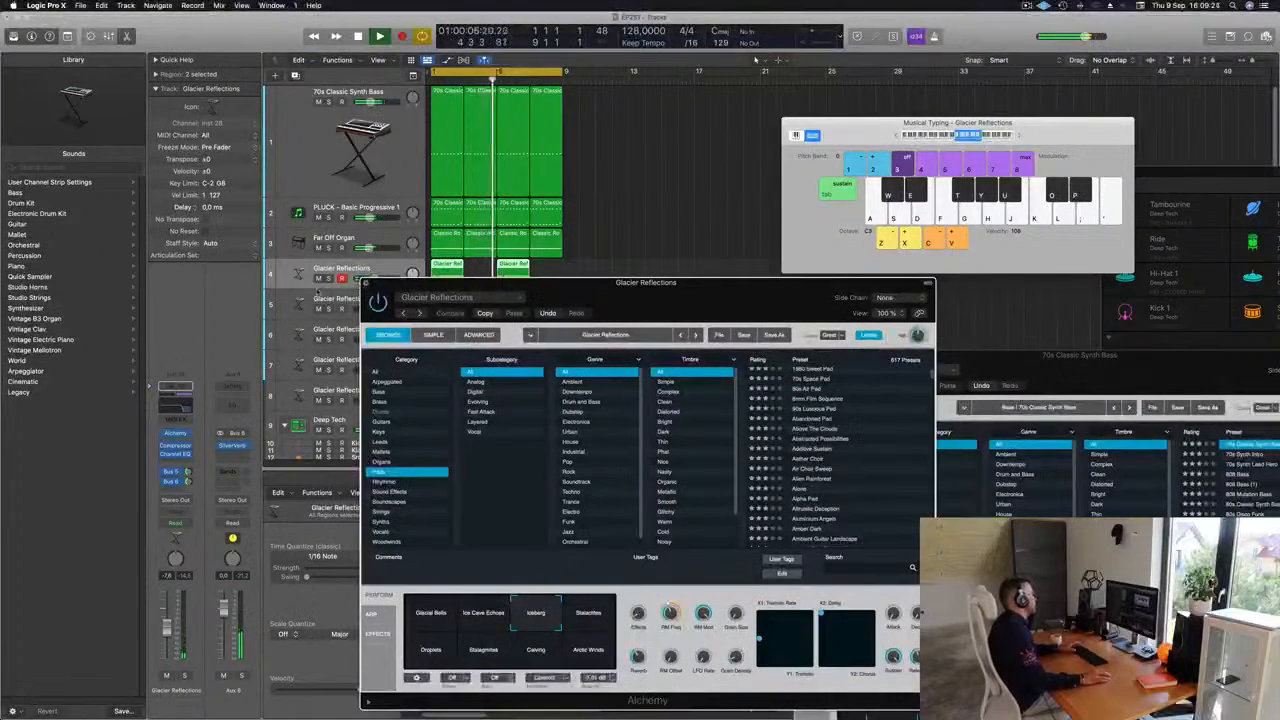
left_click(366, 283)
key("Return")
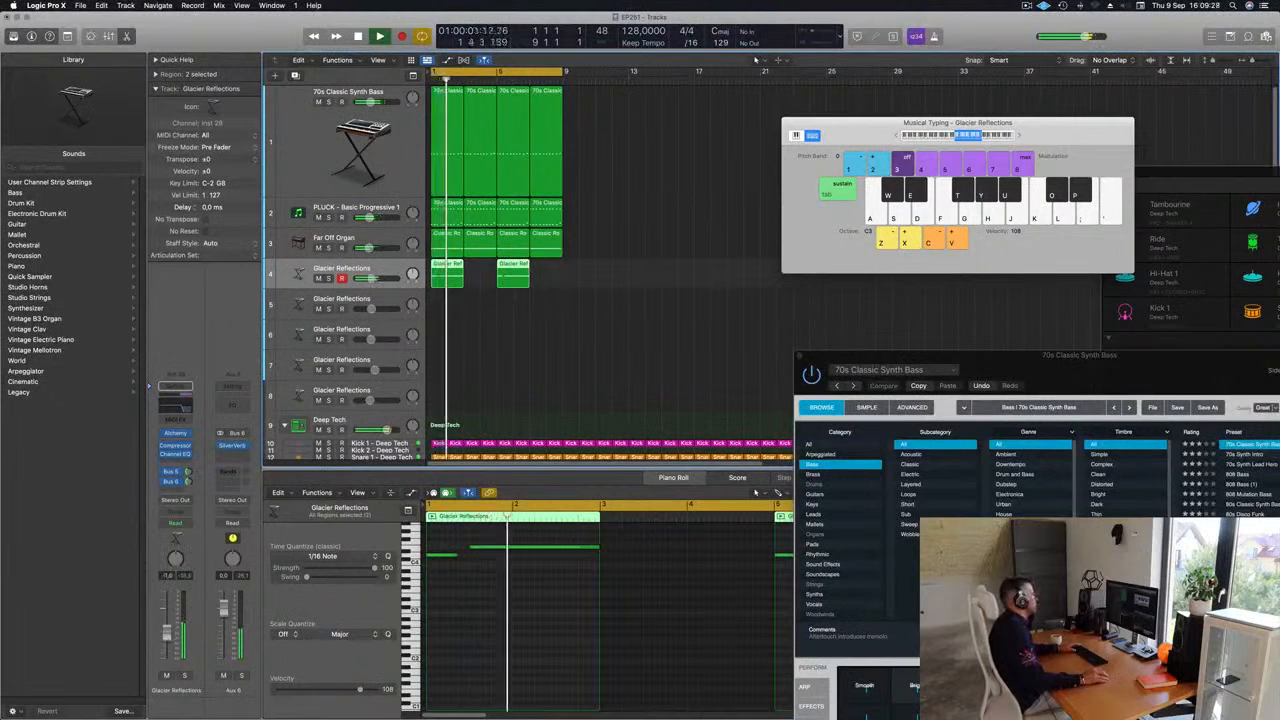
left_click(646, 318)
key("Return")
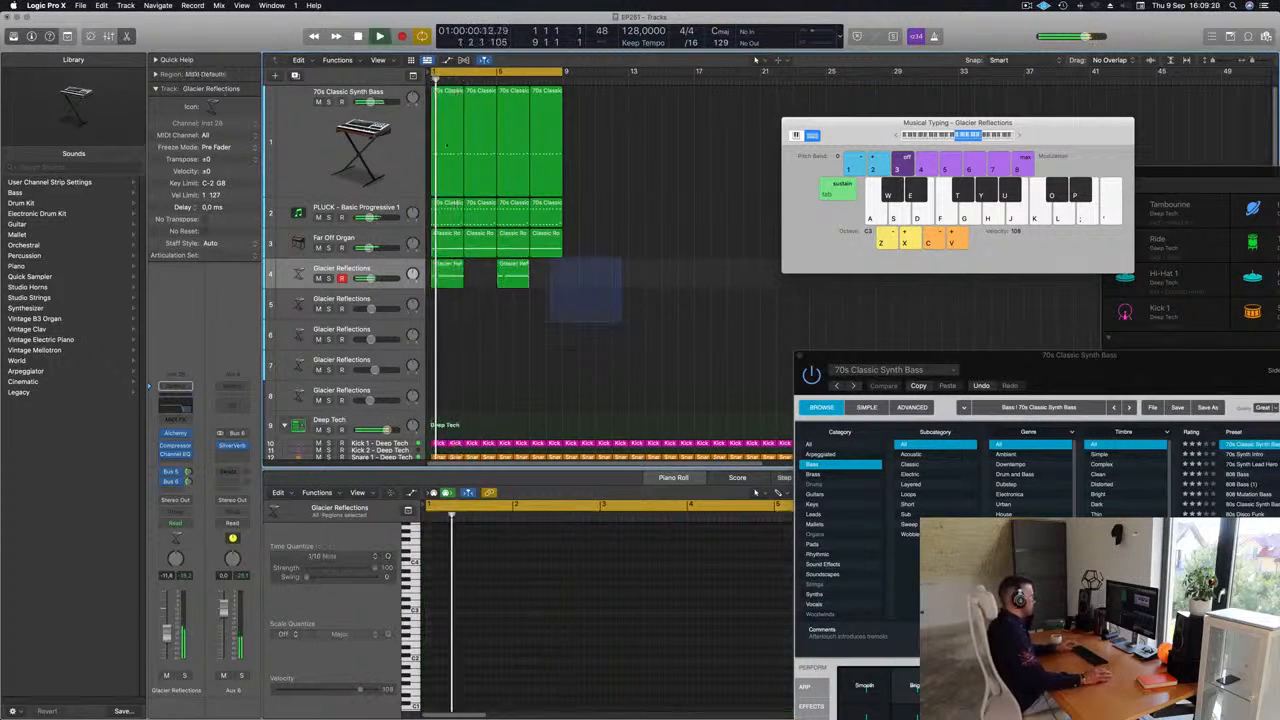
Repeat all regions three times to fill the arrangement up to bar 33, and extend the cycle range to bar 33.
key("super+a")
key("super+r")
key("super+r")
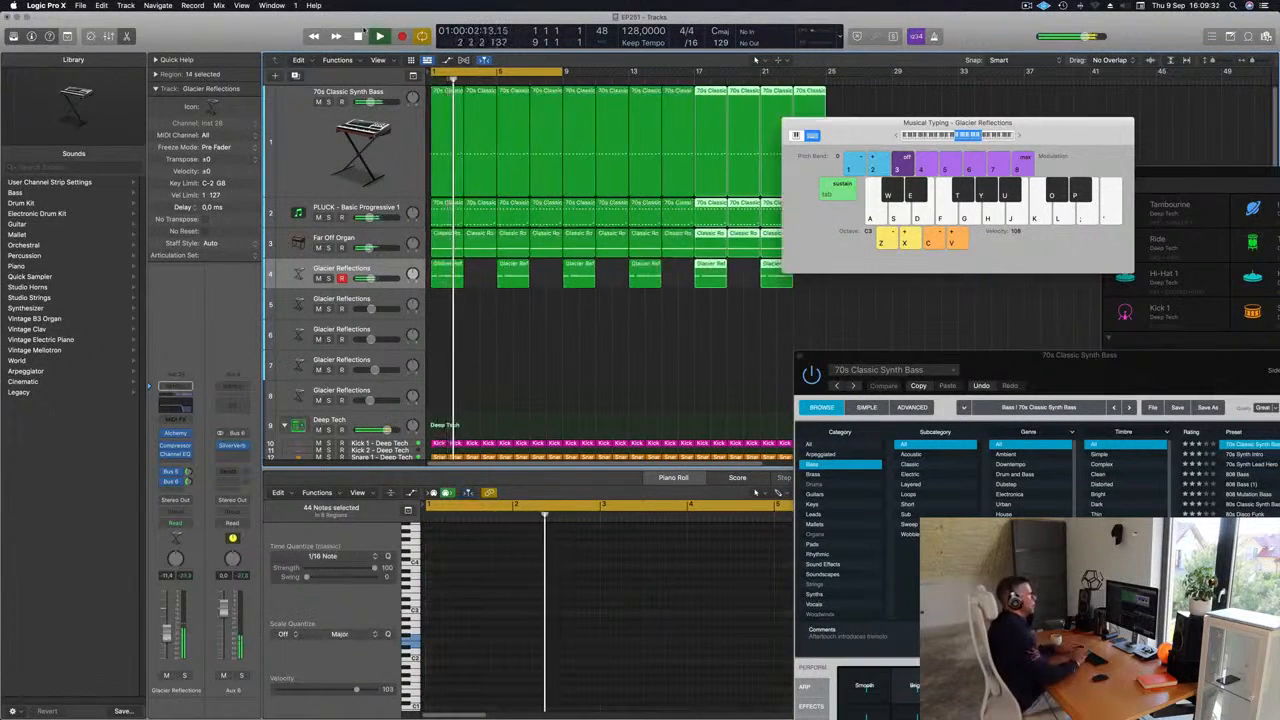
key("super+r")
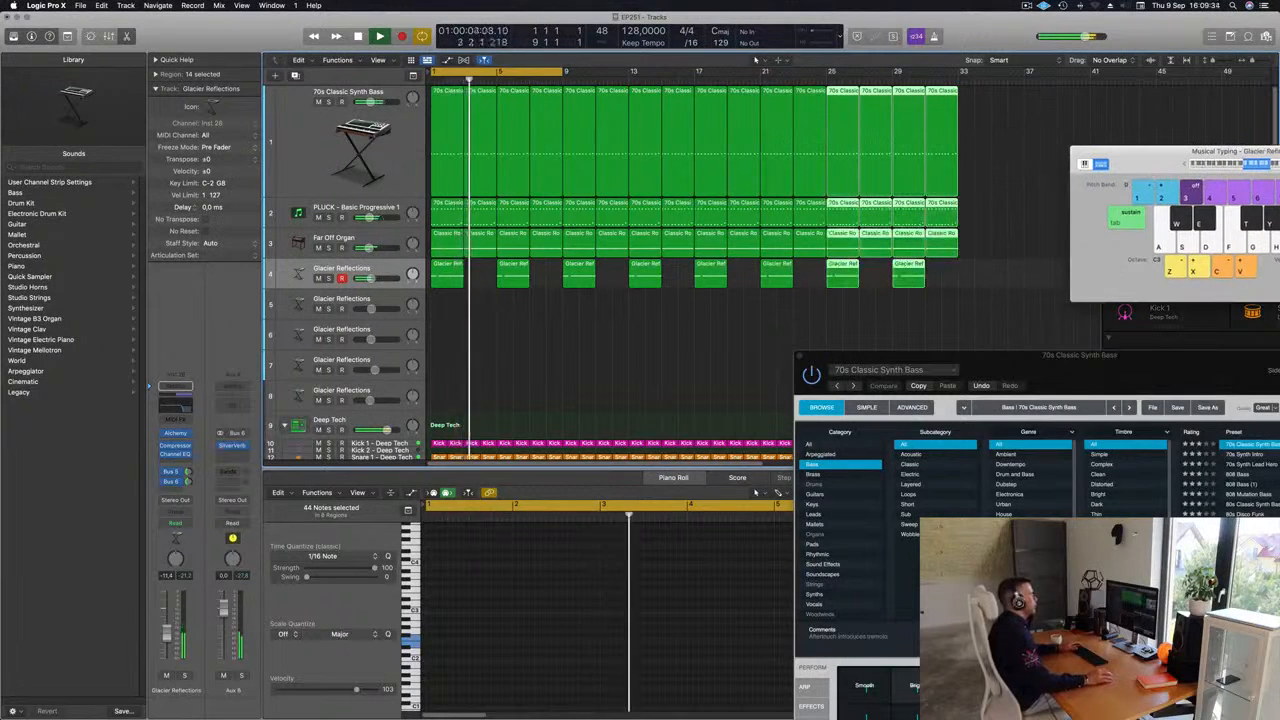
left_click_drag(565, 72, 956, 77)
Open the 70s Classic Synth Bass track's Compressor and Alchemy, adjust the Alchemy Cutoff slightly, and close both plug-in windows.
left_click(278, 150)
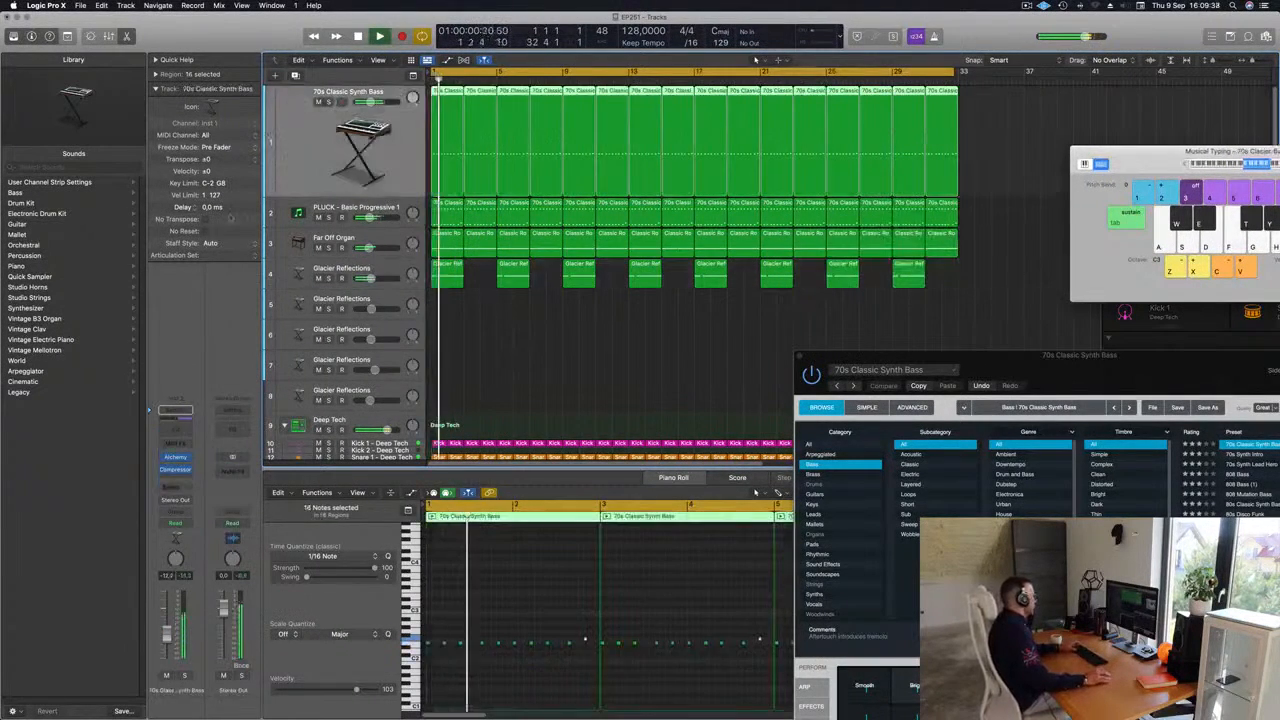
left_click(175, 470)
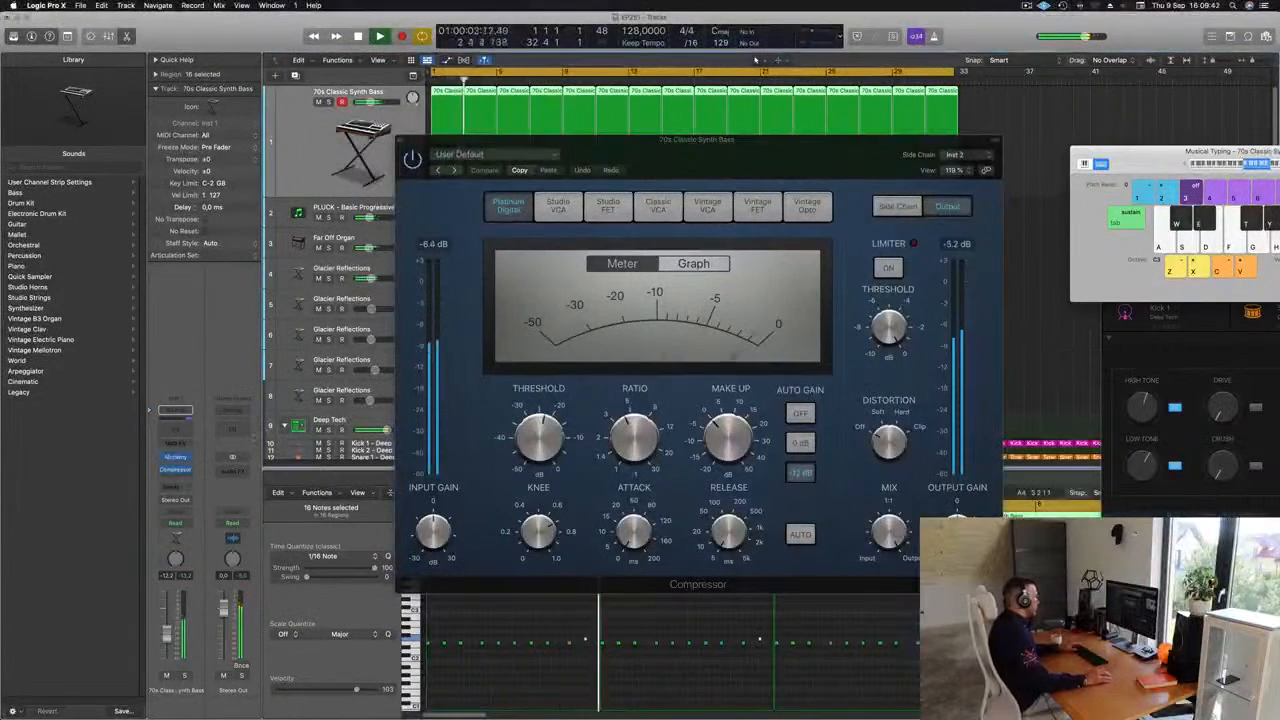
left_click(175, 458)
left_click_drag(940, 356, 516, 175)
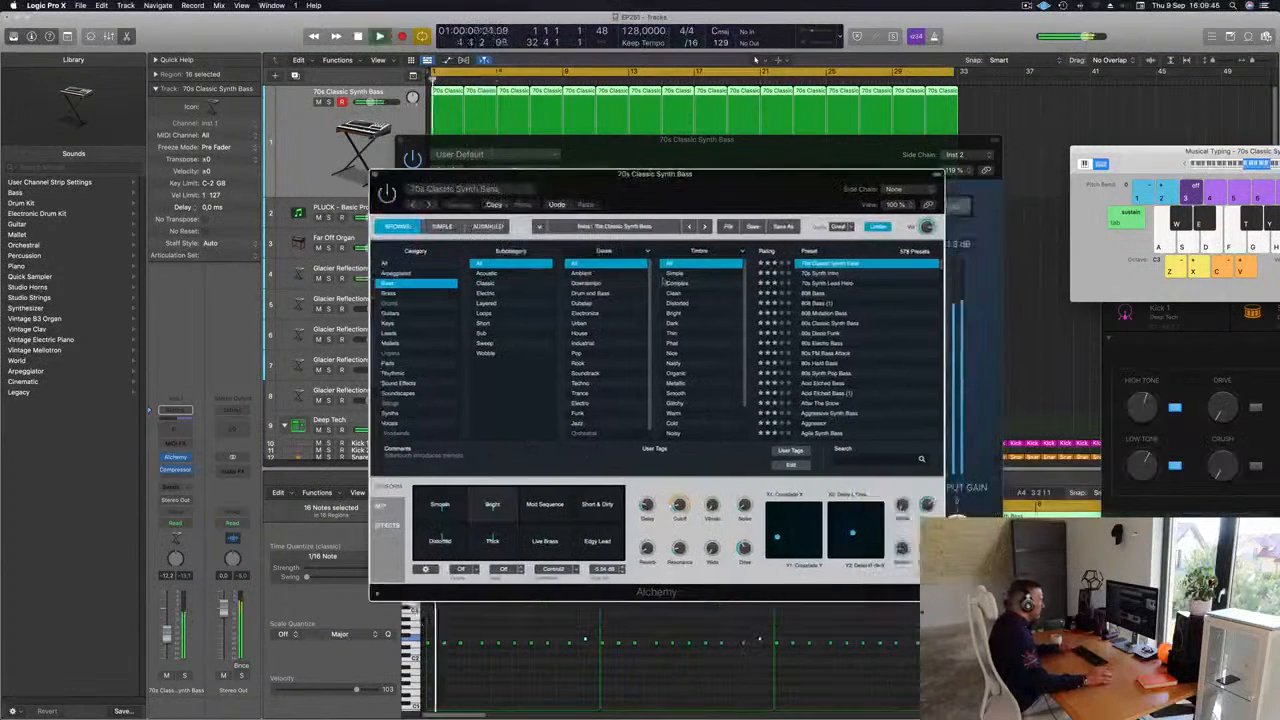
left_click_drag(675, 508, 677, 513)
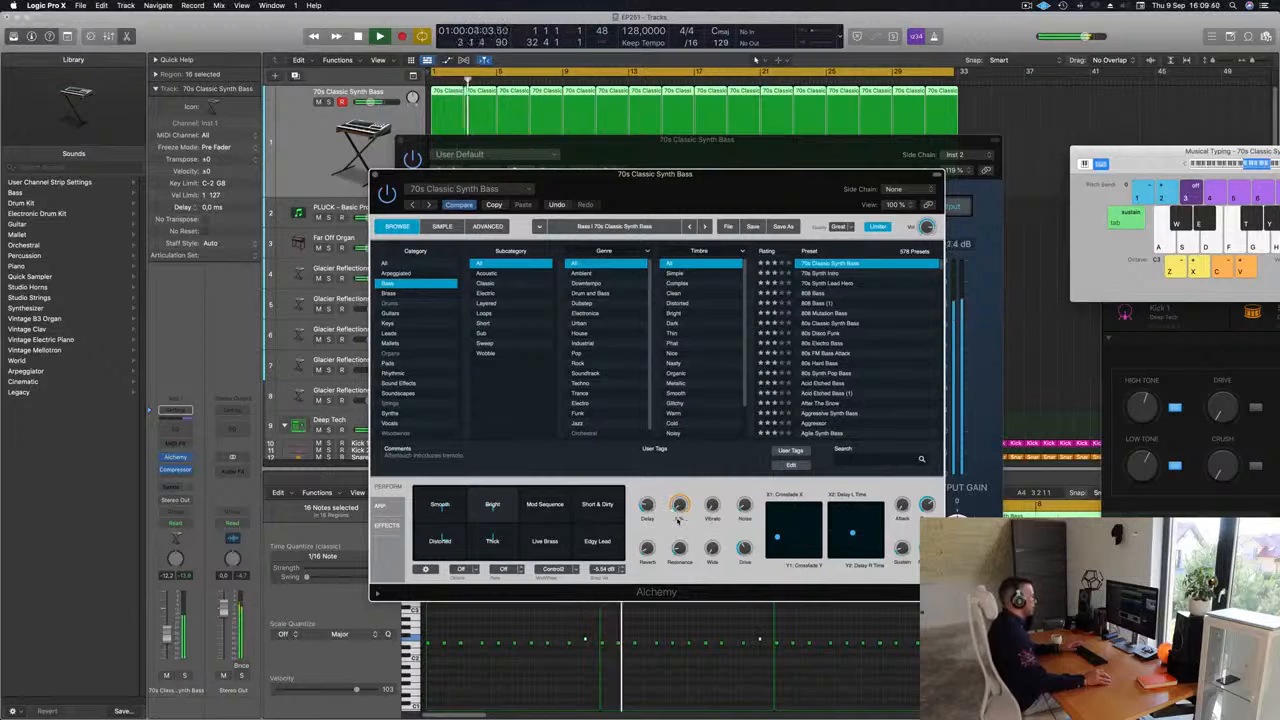
left_click_drag(635, 195, 573, 282)
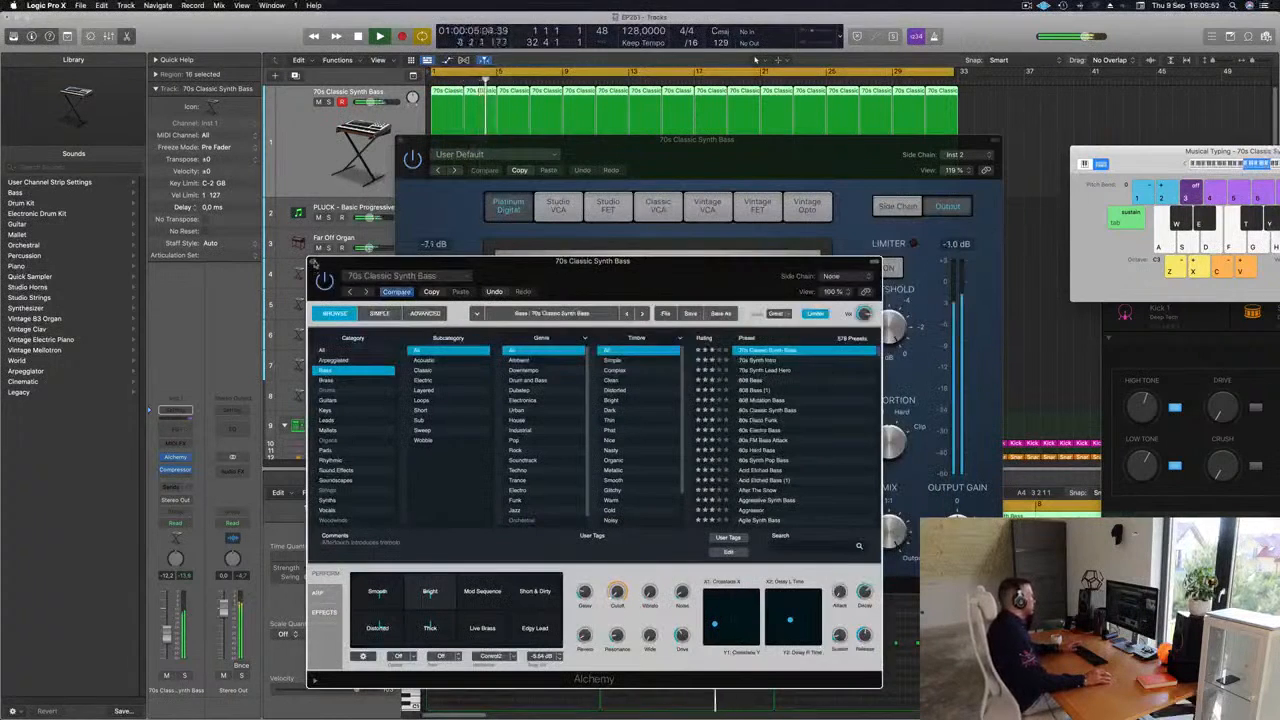
left_click(315, 262)
left_click_drag(430, 143, 323, 198)
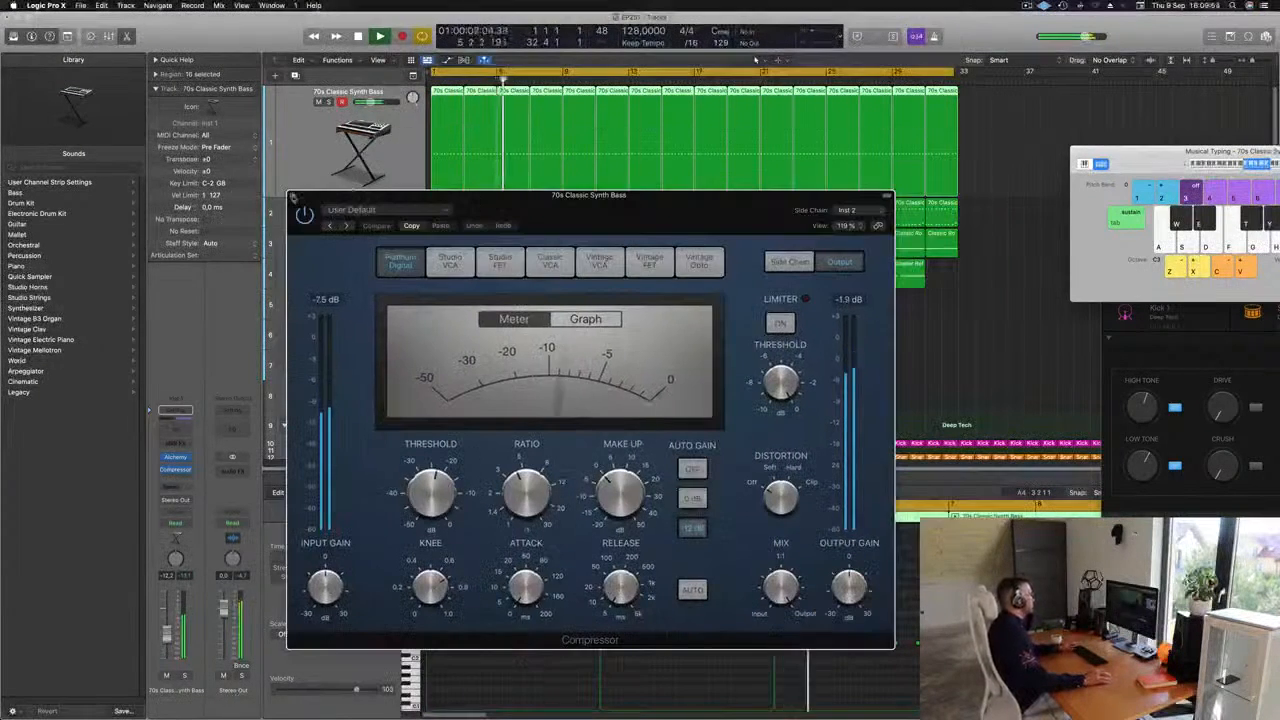
left_click(293, 197)
Select the second Glacier Reflections track, restart playback, and open its Alchemy instrument.
scroll(437, 308, "down", 5)
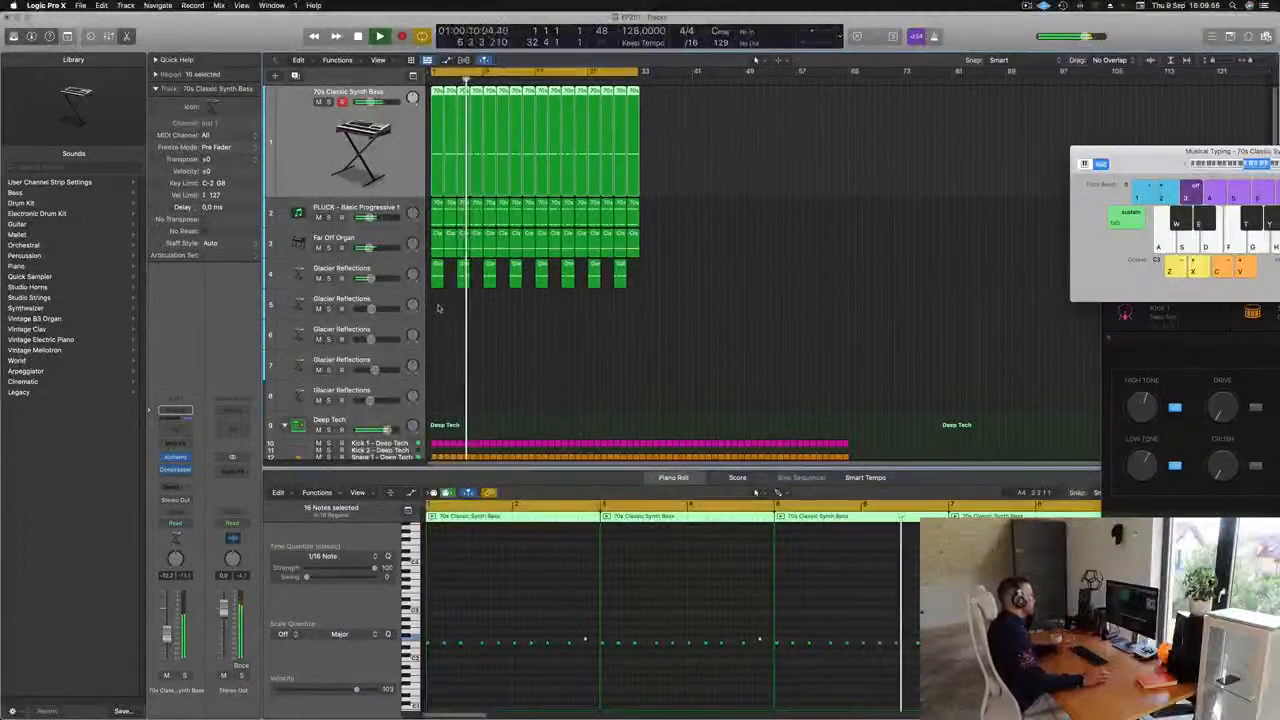
left_click(380, 299)
key("Return")
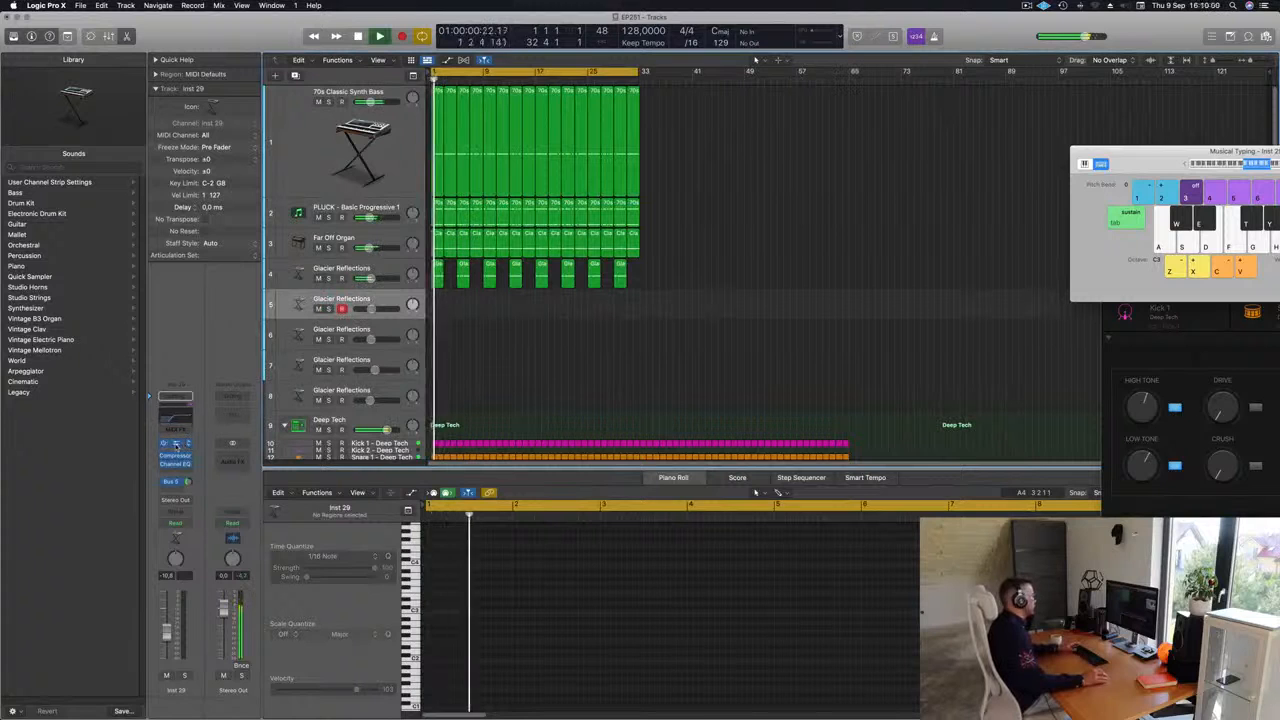
left_click(176, 444)
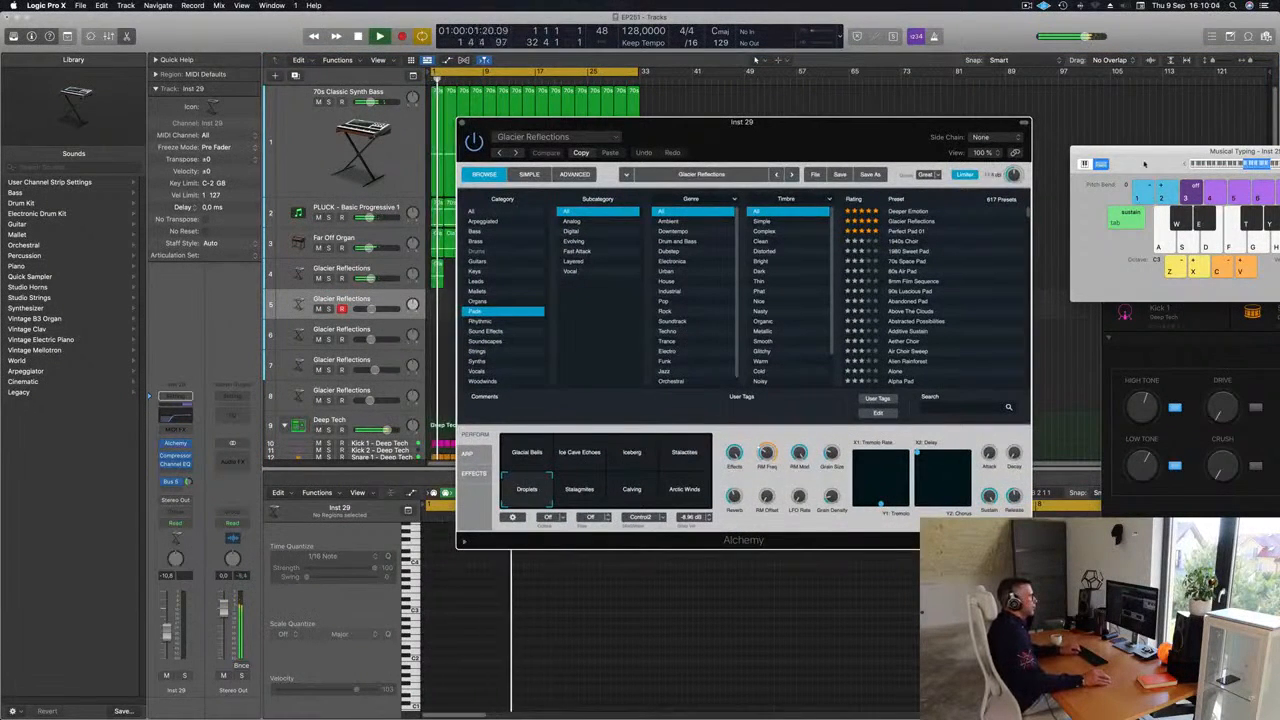
Play test notes on Musical Typing at octave C1 and raise the second Glacier Reflections track's volume to about -0.7 dB.
left_click_drag(1178, 168, 1108, 176)
left_click(1115, 174)
key("d")
left_click(1115, 174)
key("g")
left_click_drag(1112, 161, 878, 156)
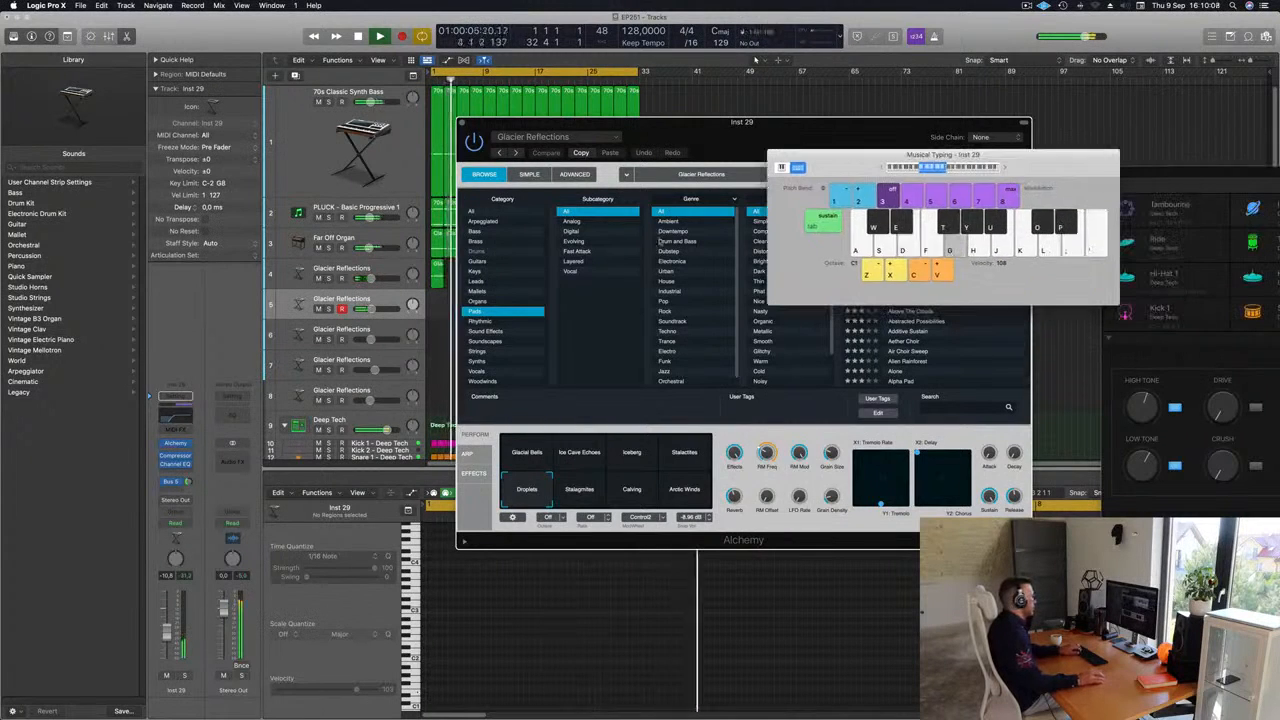
key("g")
left_click_drag(371, 309, 377, 309)
Load the Perfect Pad 01 preset in track 5's Alchemy and set the track's volume to about -2.2 dB.
left_click_drag(700, 122, 524, 160)
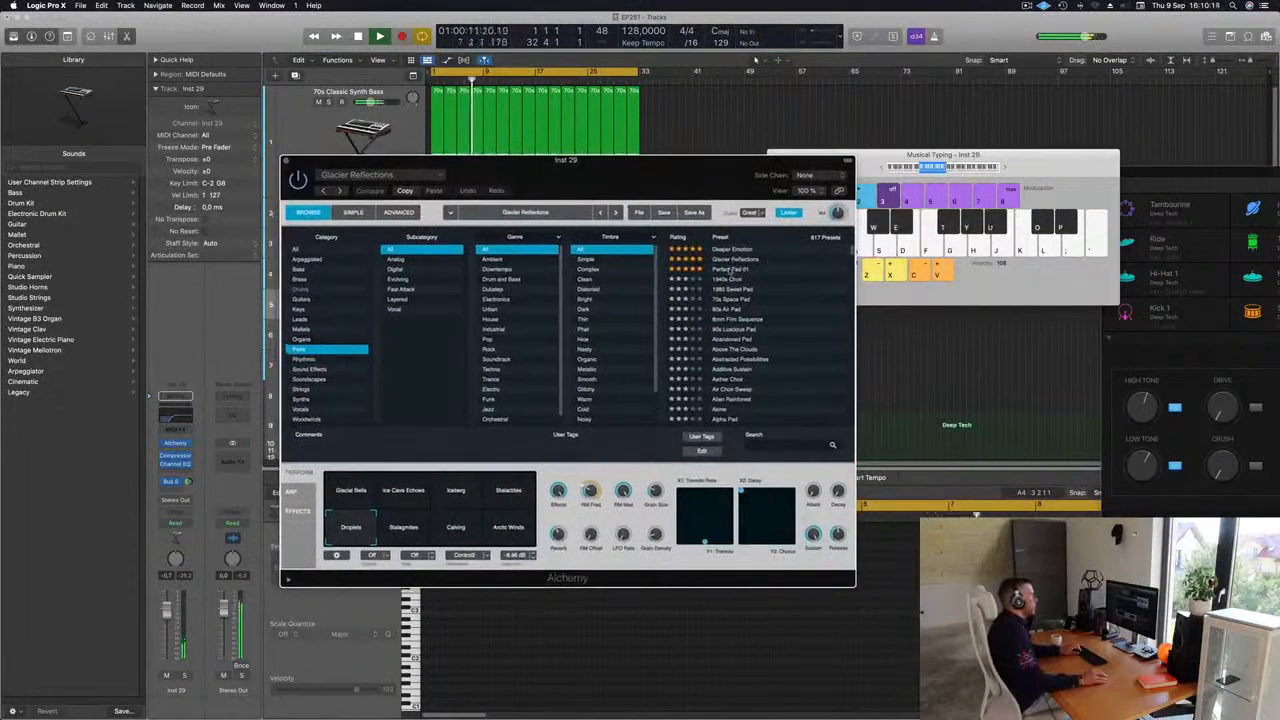
left_click(732, 270)
left_click_drag(662, 185, 881, 153)
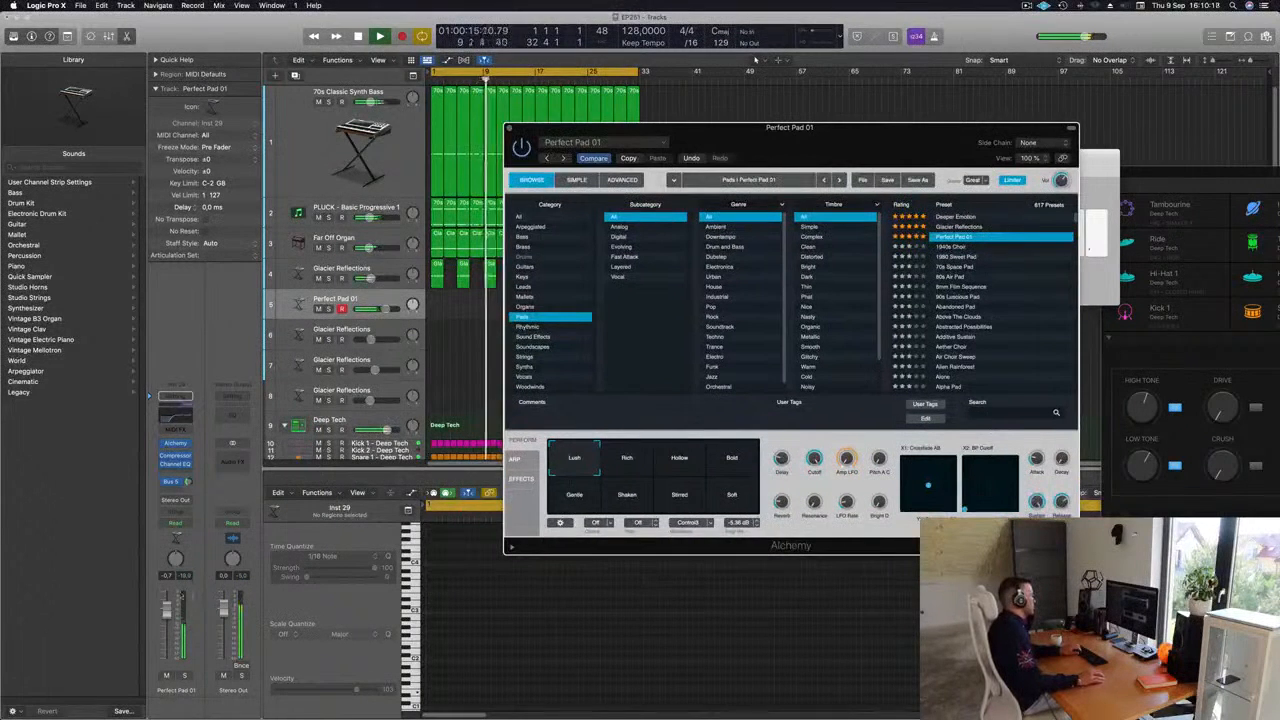
left_click(168, 617)
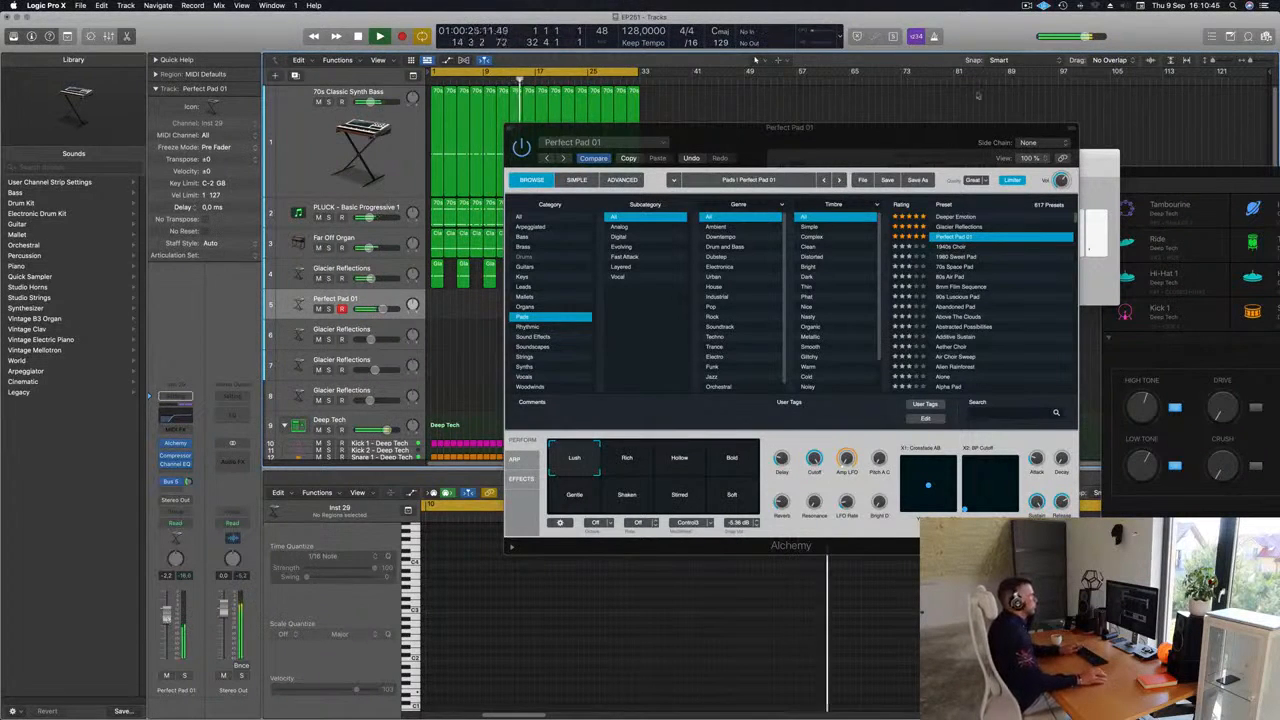
Move the Alchemy window off the arrangement and record a pad part on the Perfect Pad 01 track with Musical Typing.
left_click_drag(660, 128, 970, 146)
key("space")
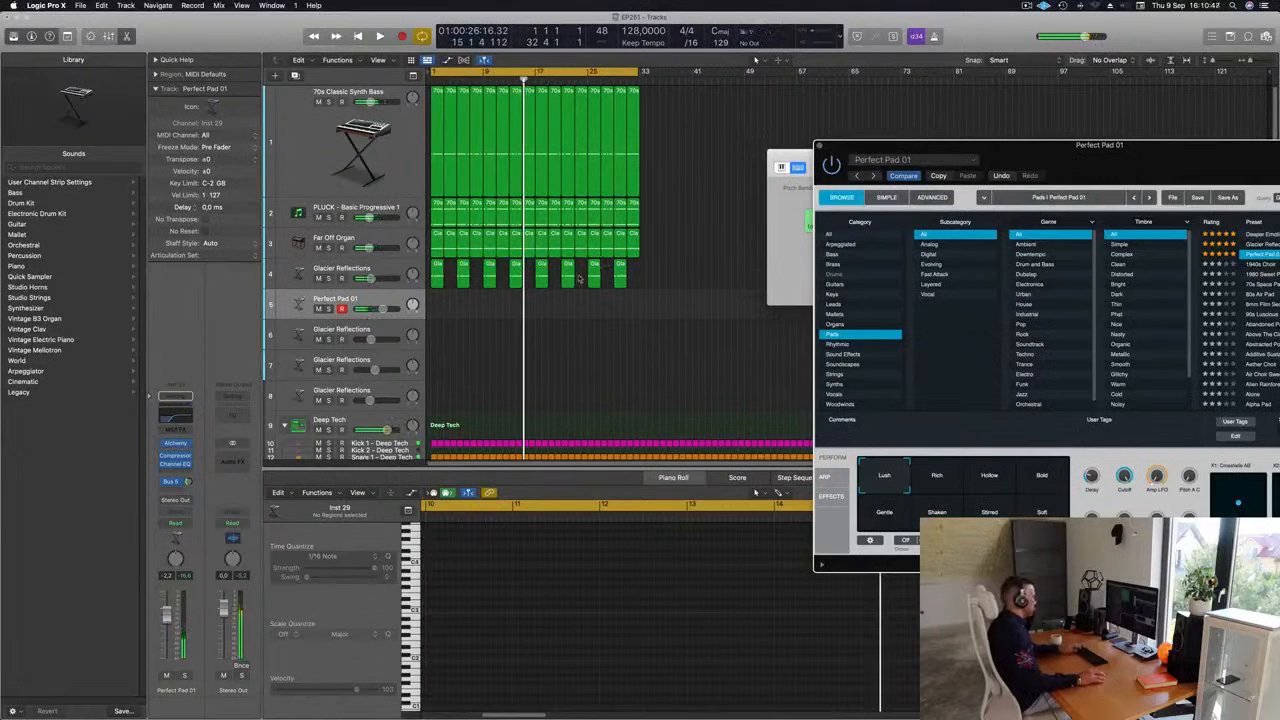
key("r")
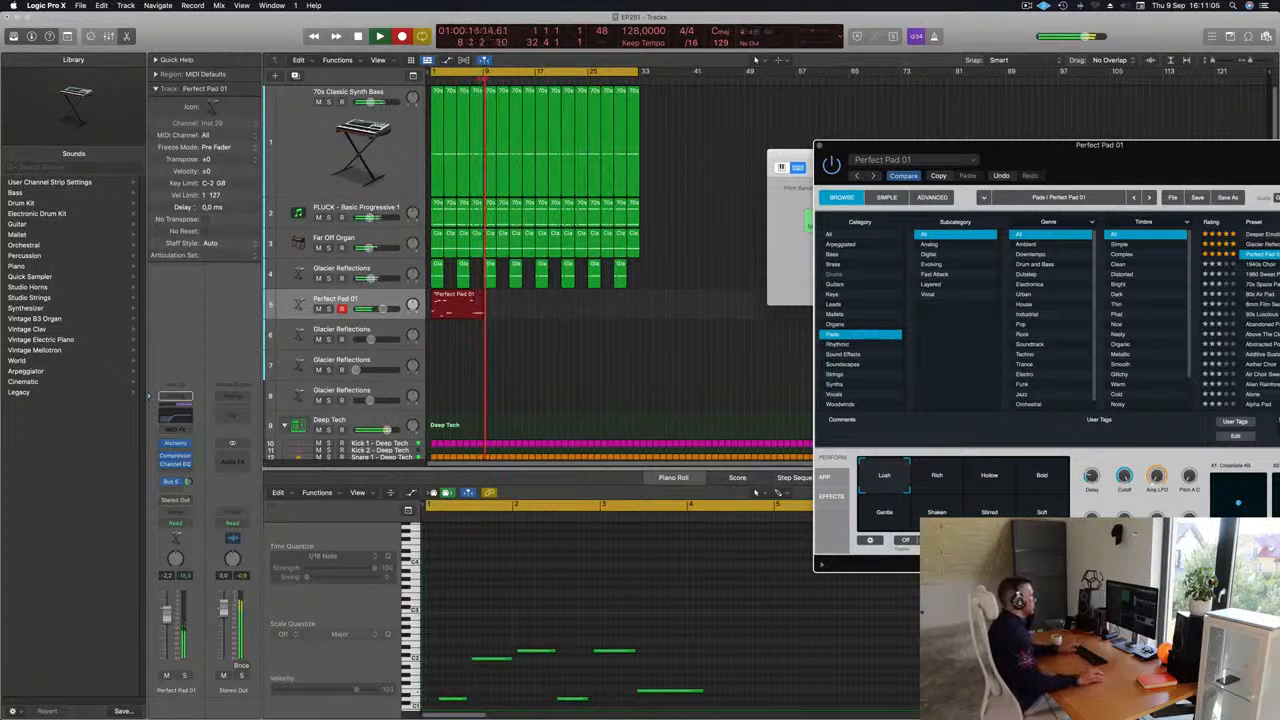
key("space")
Cut the Perfect Pad 01 recording down to one two-bar region and place it at bar 1.
left_click(497, 305)
left_click(477, 299)
key("Delete")
left_click_drag(476, 299, 437, 300)
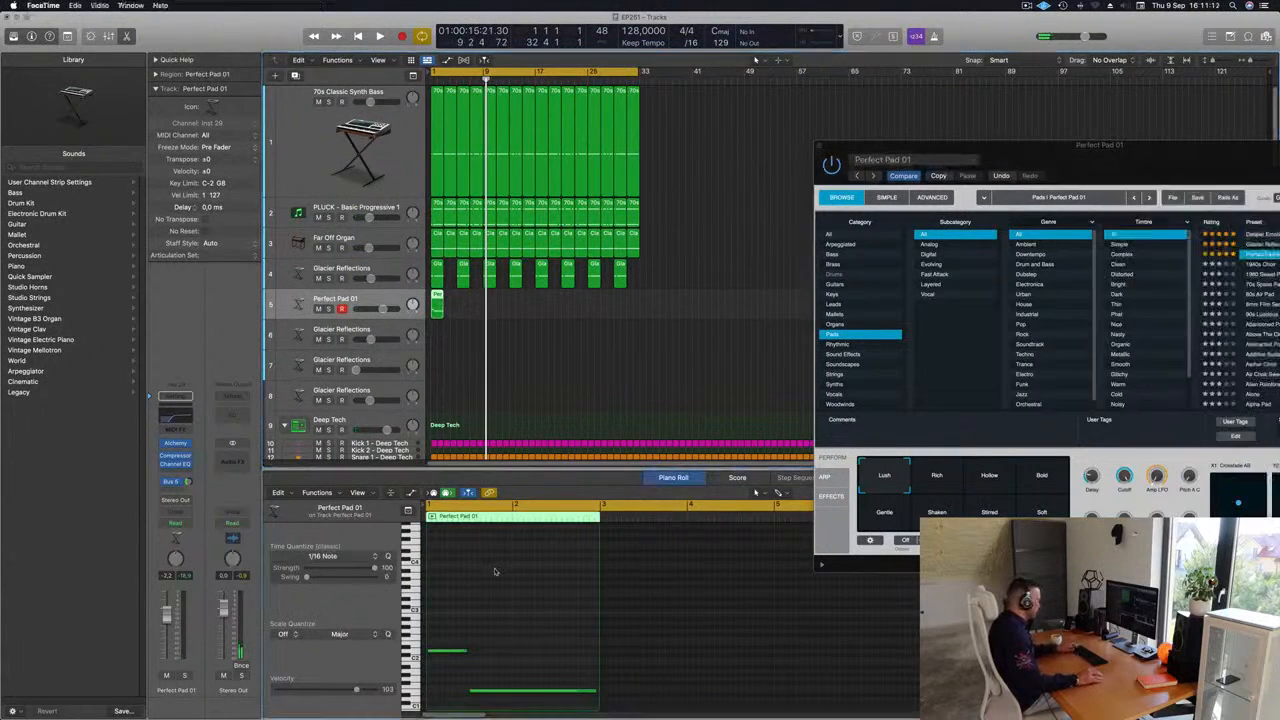
Select the two-bar Perfect Pad 01 region and inspect its first note in the Piano Roll.
left_click(515, 604)
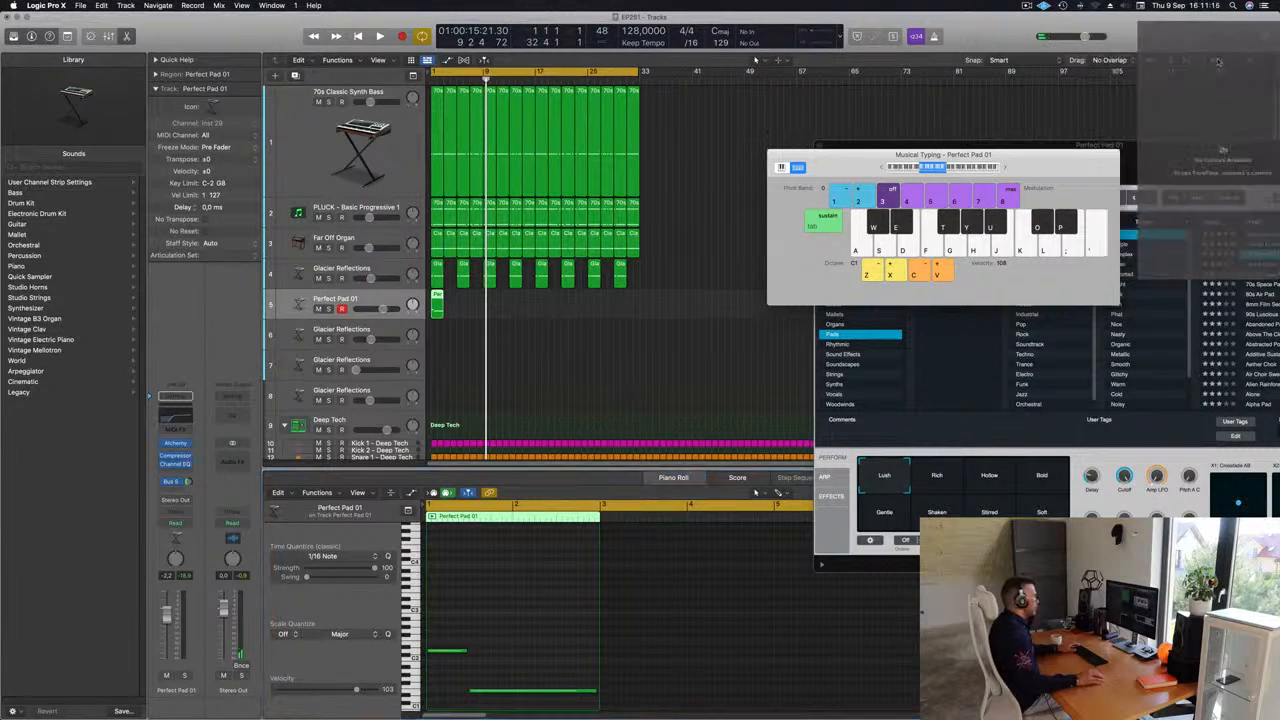
left_click(447, 313)
left_click(437, 304)
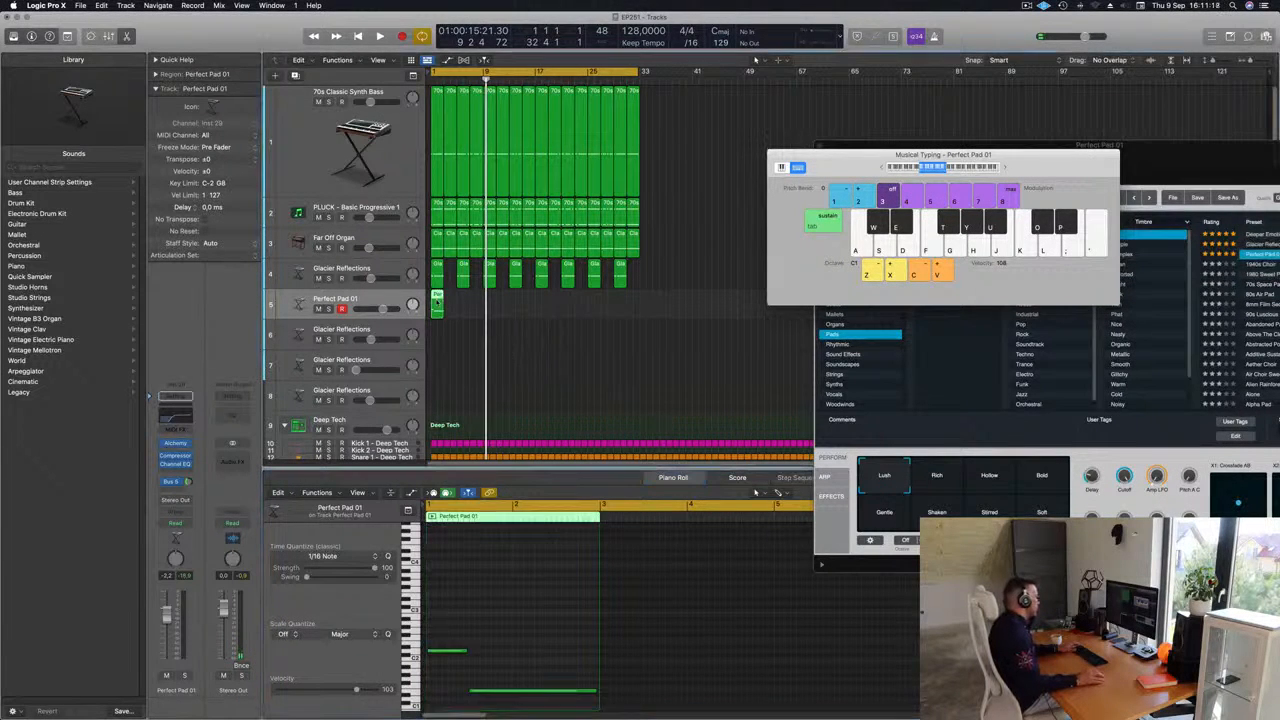
left_click(464, 638)
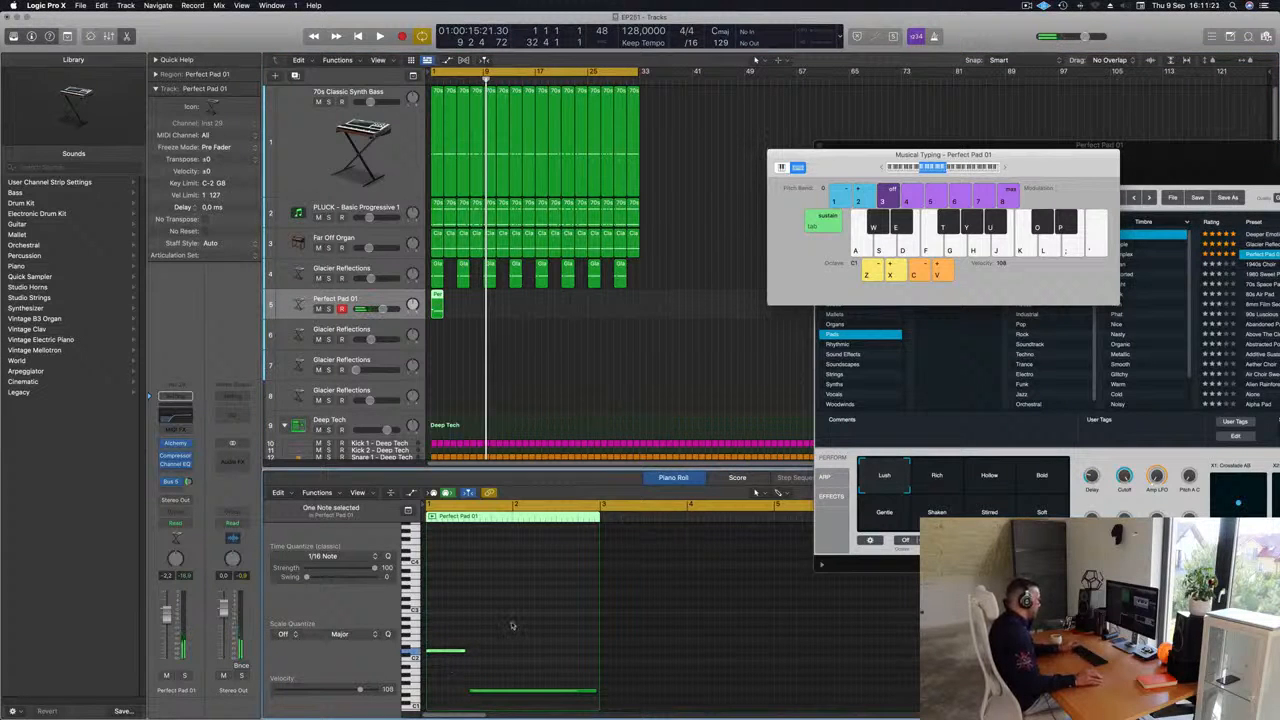
Play the song from the start and repeat the two-bar Perfect Pad 01 region up to bar 31.
key("space")
left_click(494, 323)
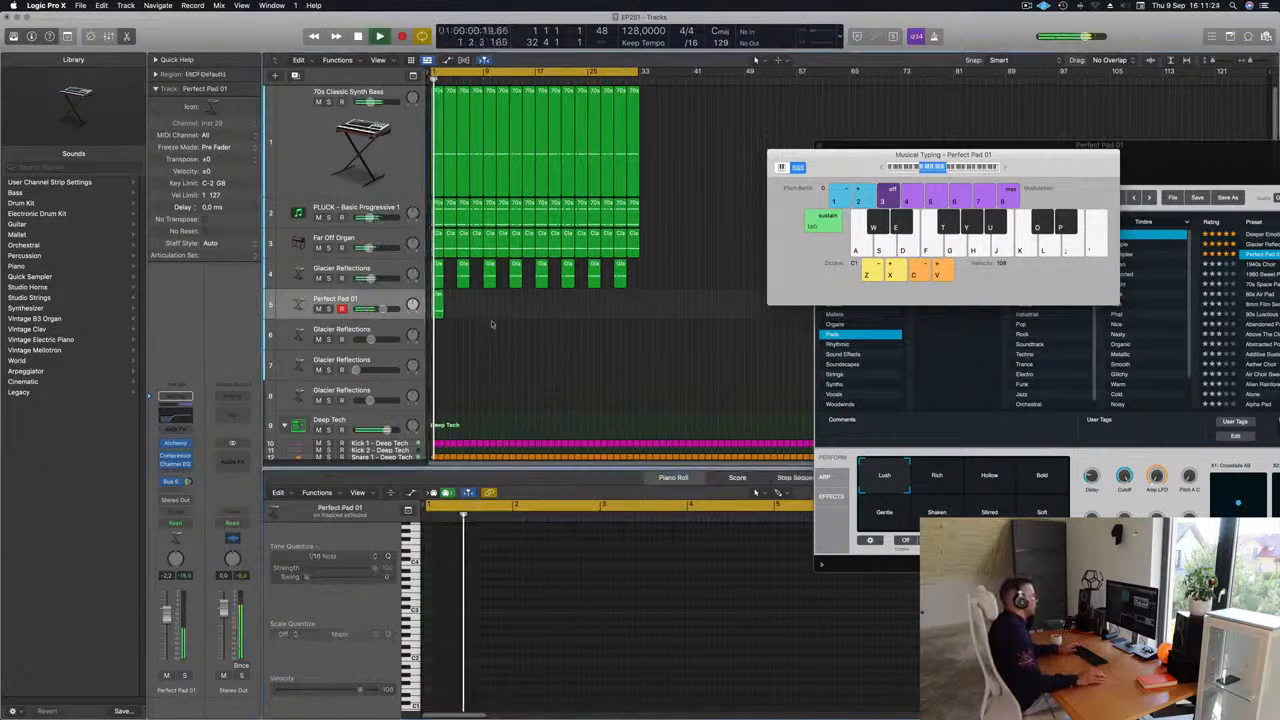
left_click(435, 312)
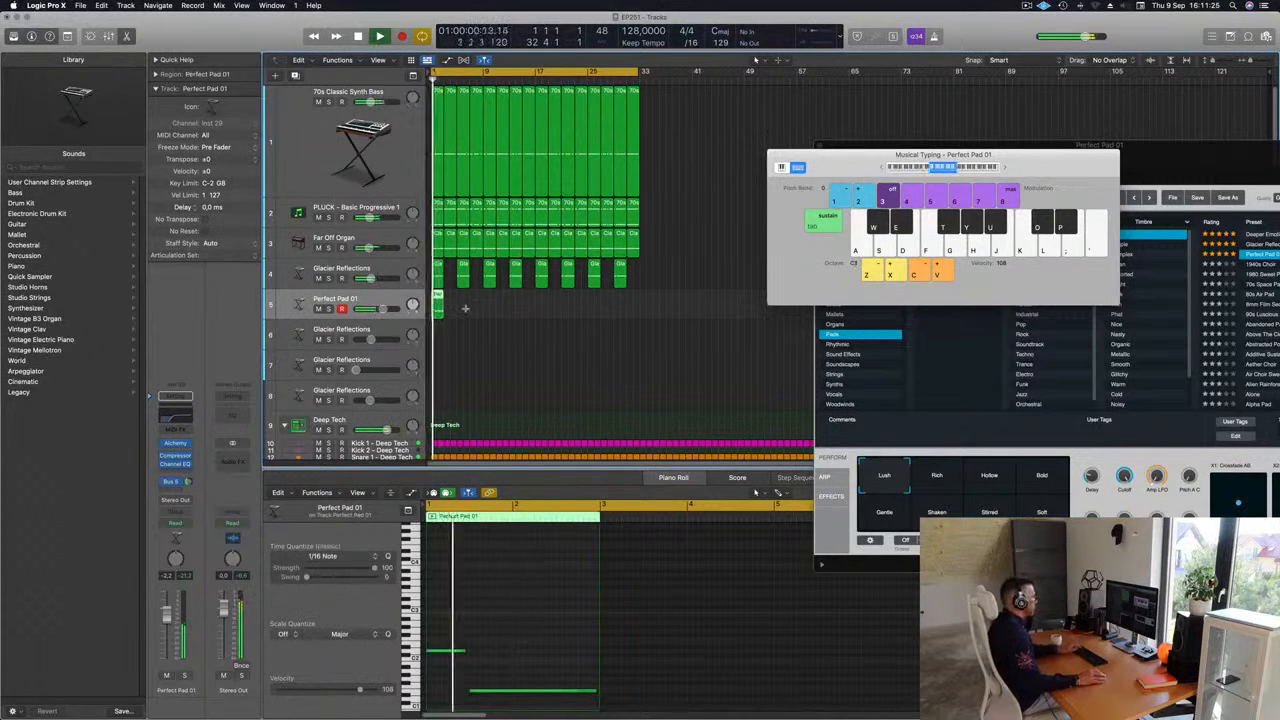
key("r")
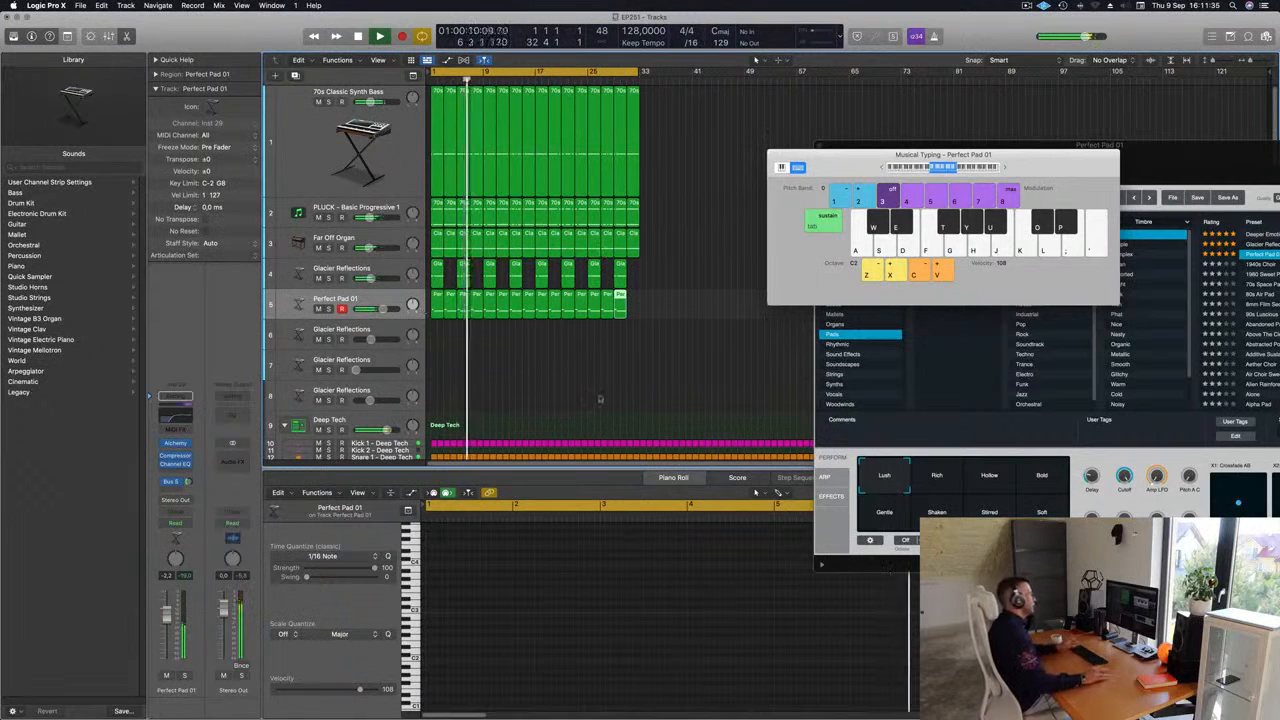
left_click(529, 375)
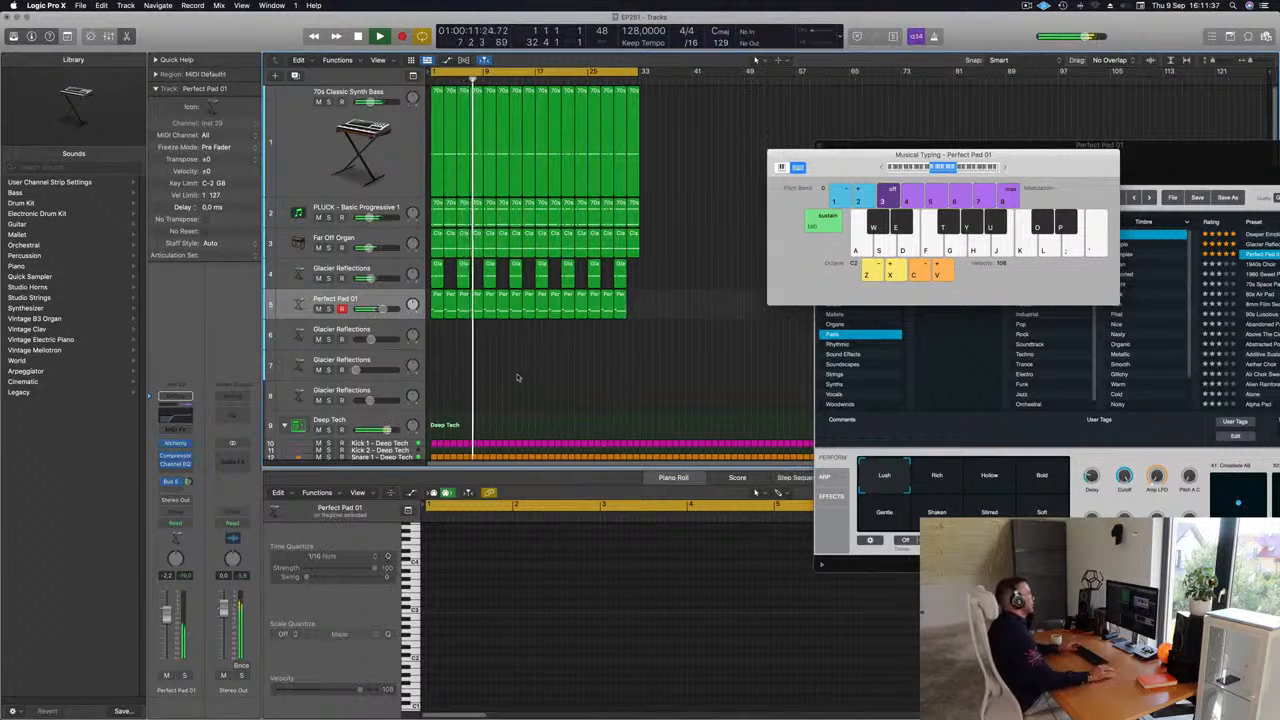
Lower the Perfect Pad 01 track's volume to about -3.5 dB and set its Alchemy Cutoff to about 48%.
left_click(370, 299)
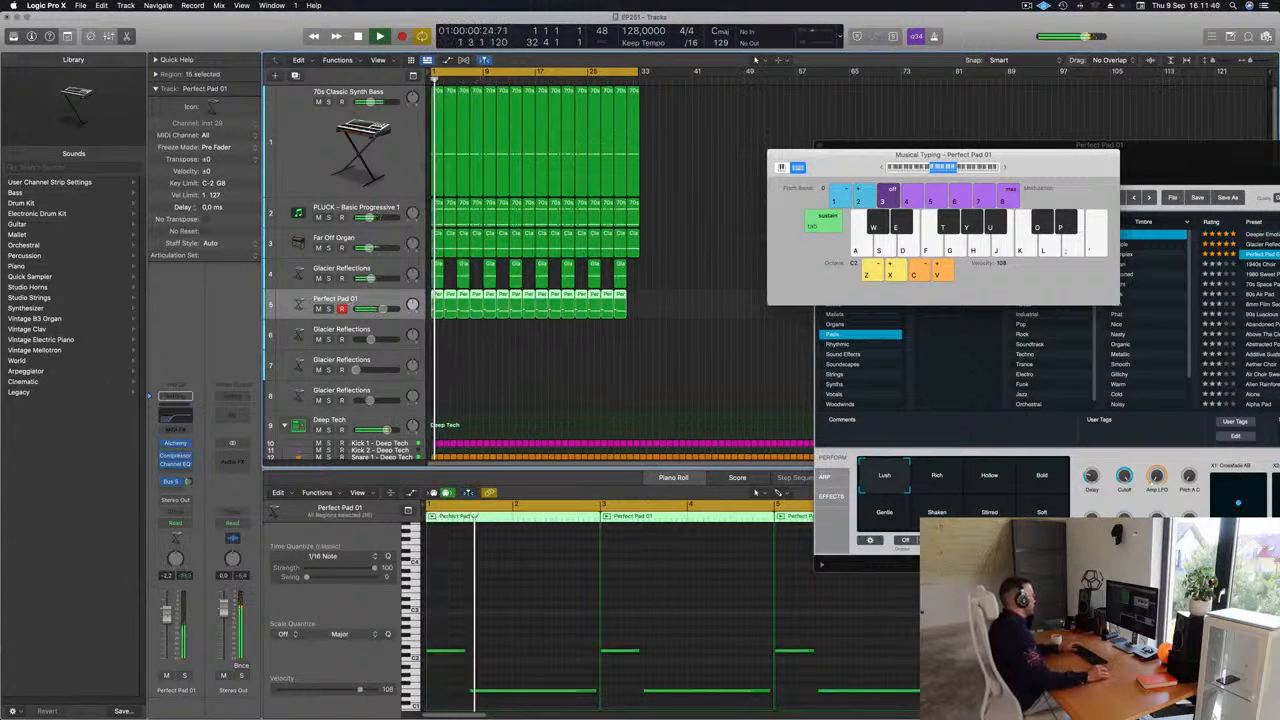
key("Return")
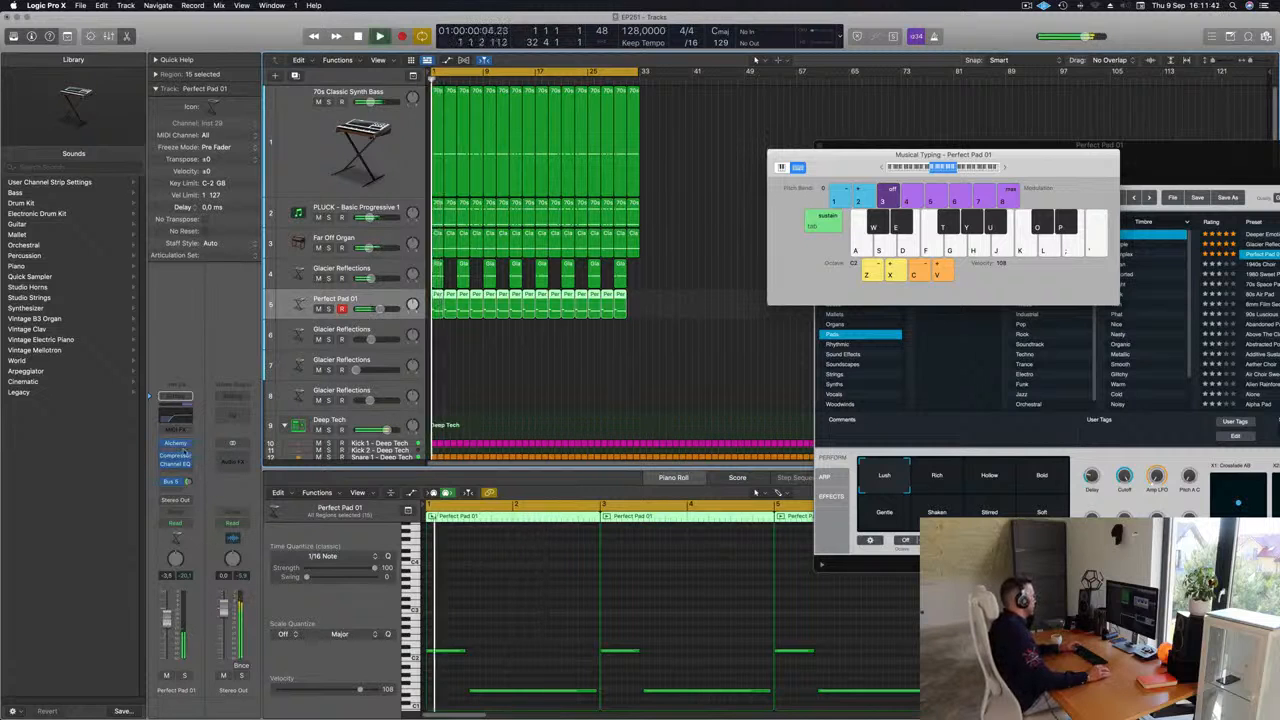
left_click(176, 444)
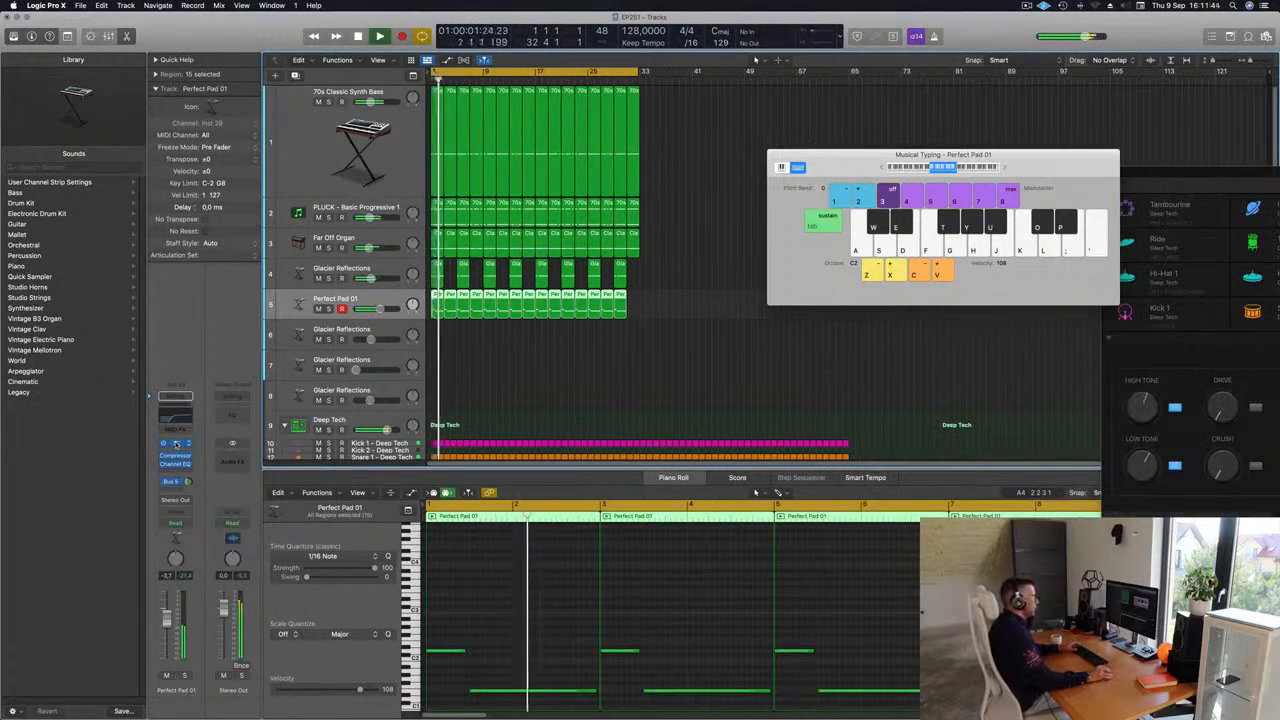
left_click(176, 444)
left_click_drag(1088, 168, 645, 151)
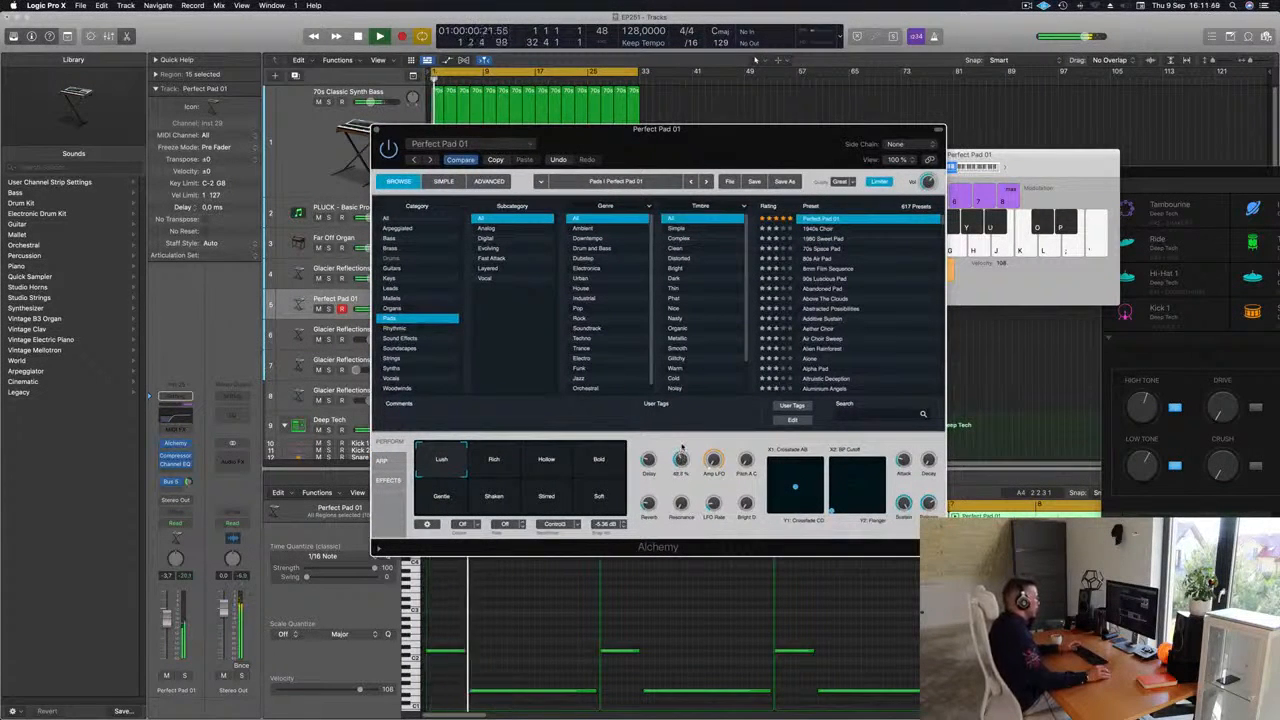
key("Return")
left_click_drag(389, 138, 233, 262)
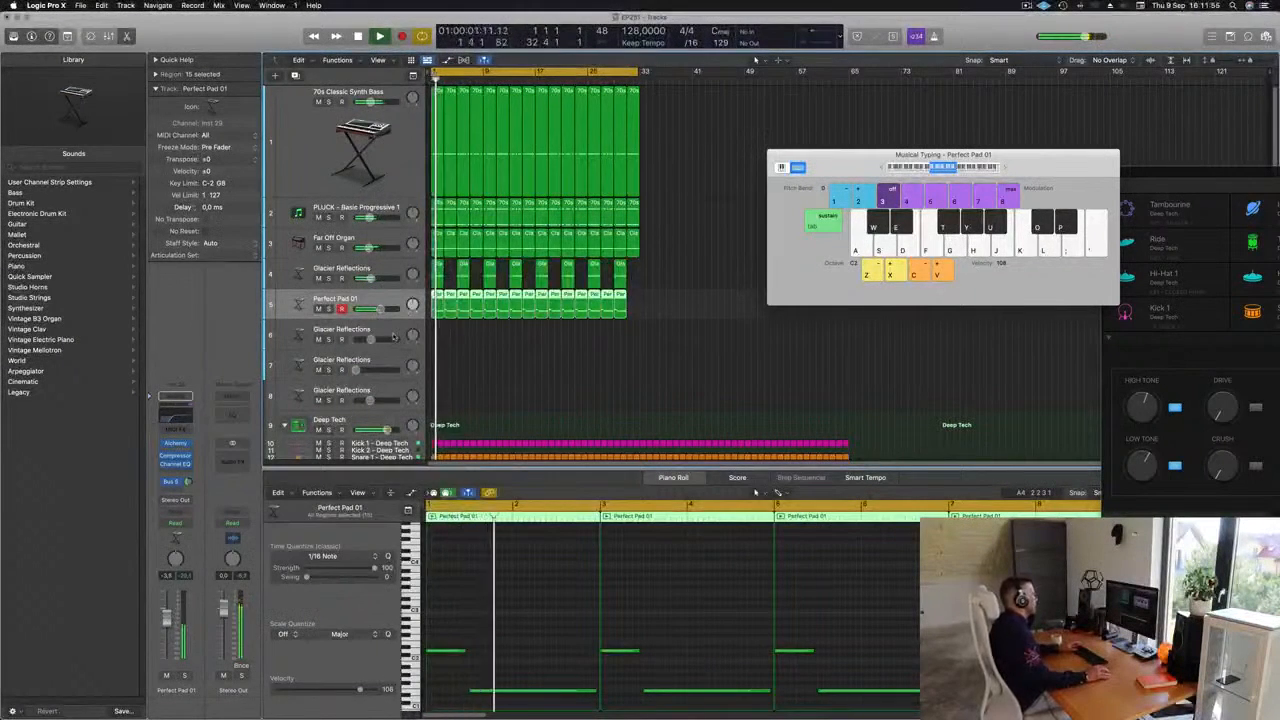
Repeat the last Perfect Pad 01 region once more at bar 31, and briefly check the track's Alchemy settings.
left_click(595, 362)
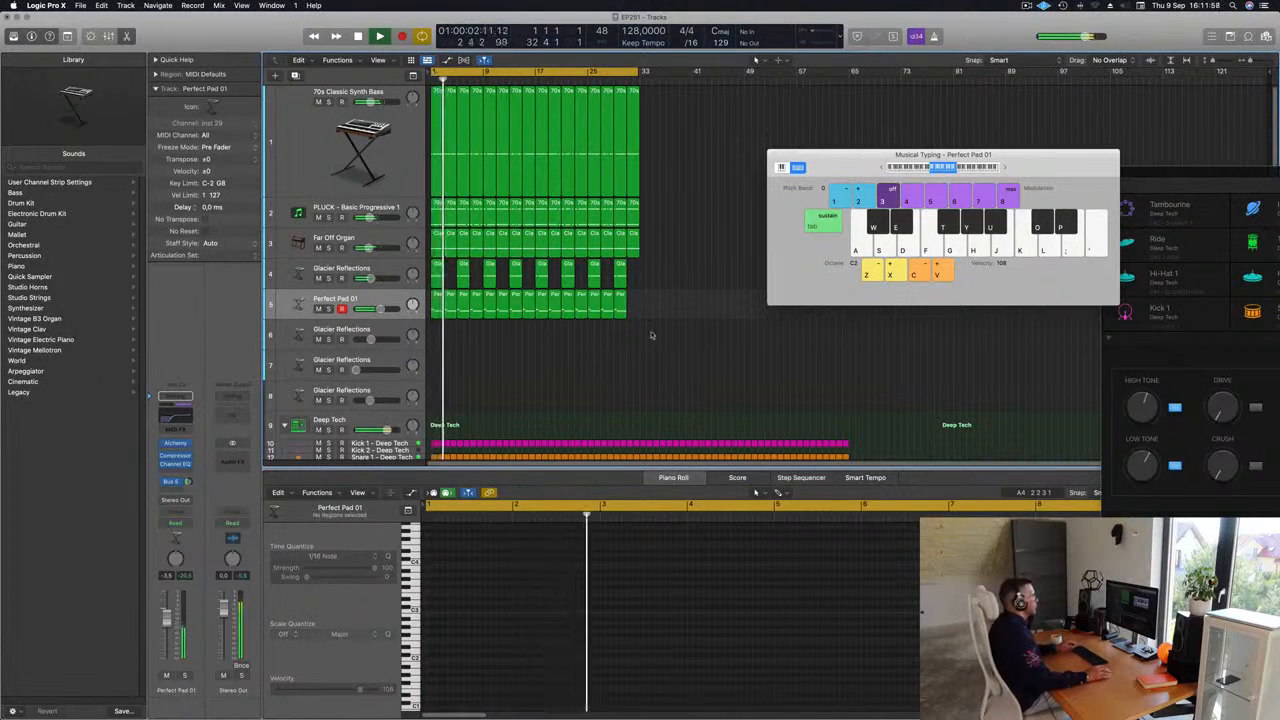
left_click(621, 314)
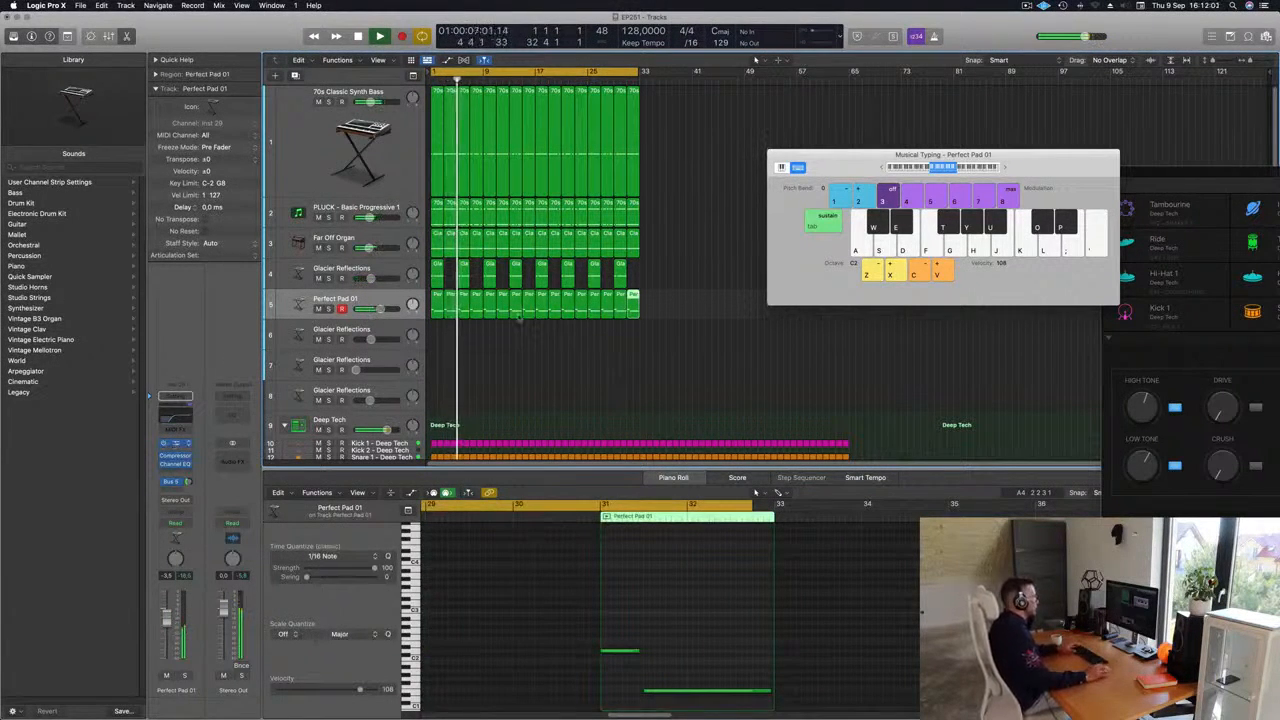
left_click(176, 445)
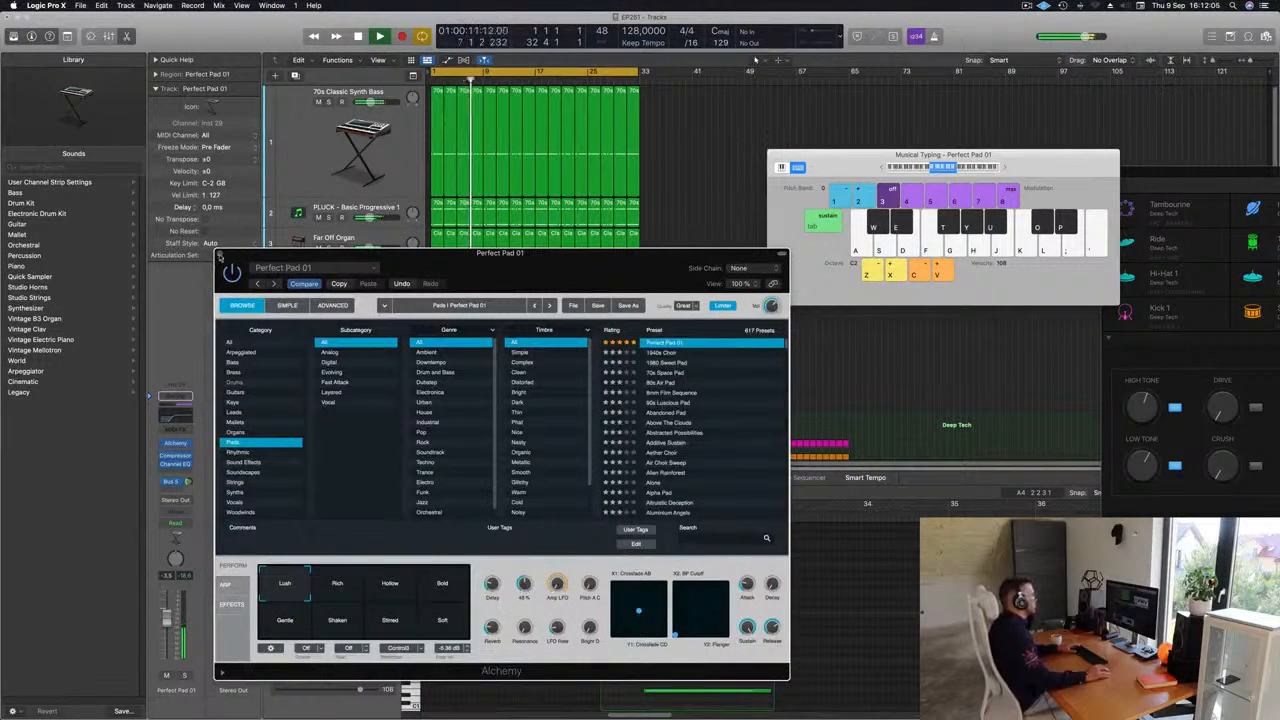
key("super+w")
left_click(658, 381)
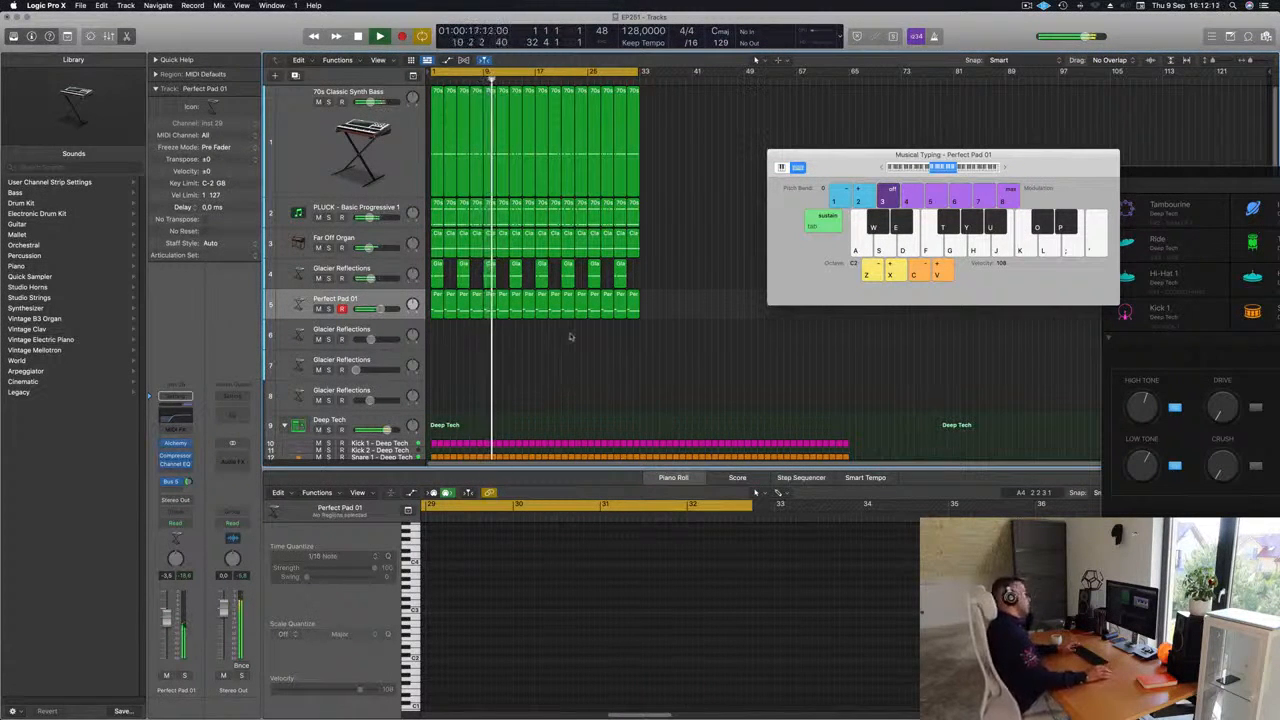
Load the Brassy and Funky preset from the Fast Attack pads in track 8's Alchemy, with Musical Typing at octave C3.
left_click(389, 388)
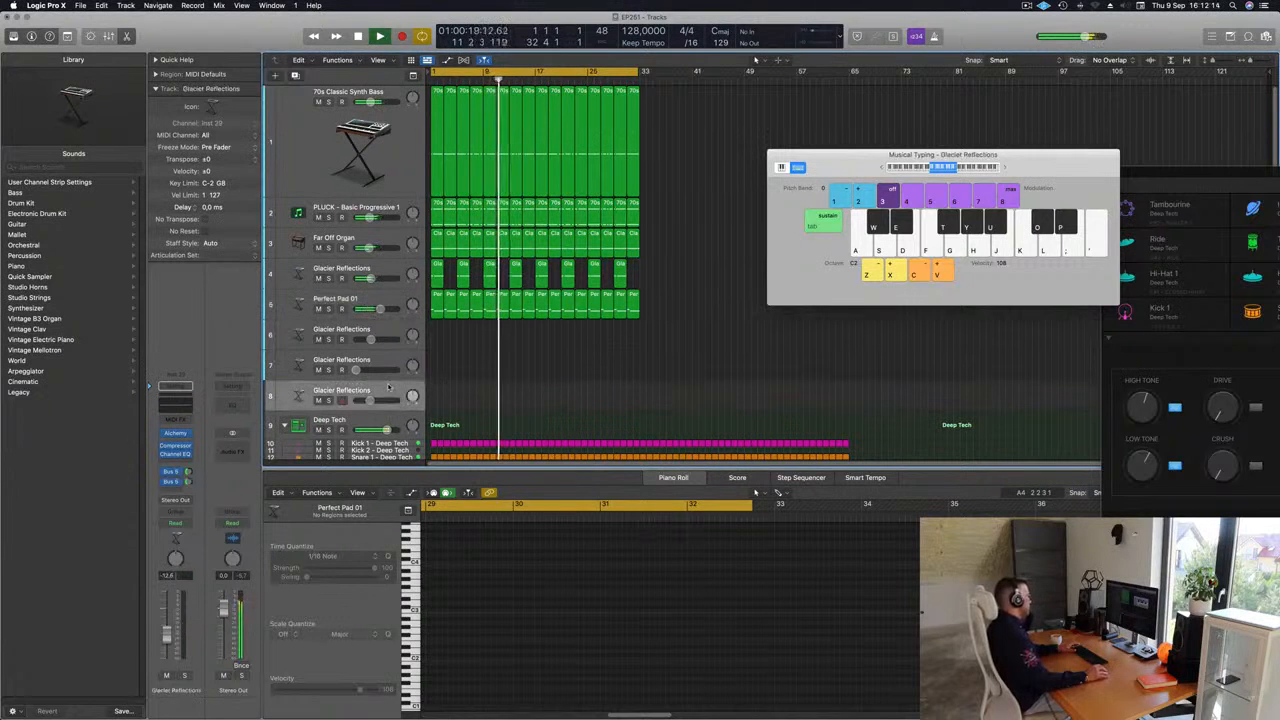
left_click(176, 434)
left_click_drag(845, 163, 873, 282)
left_click_drag(1004, 173, 1017, 167)
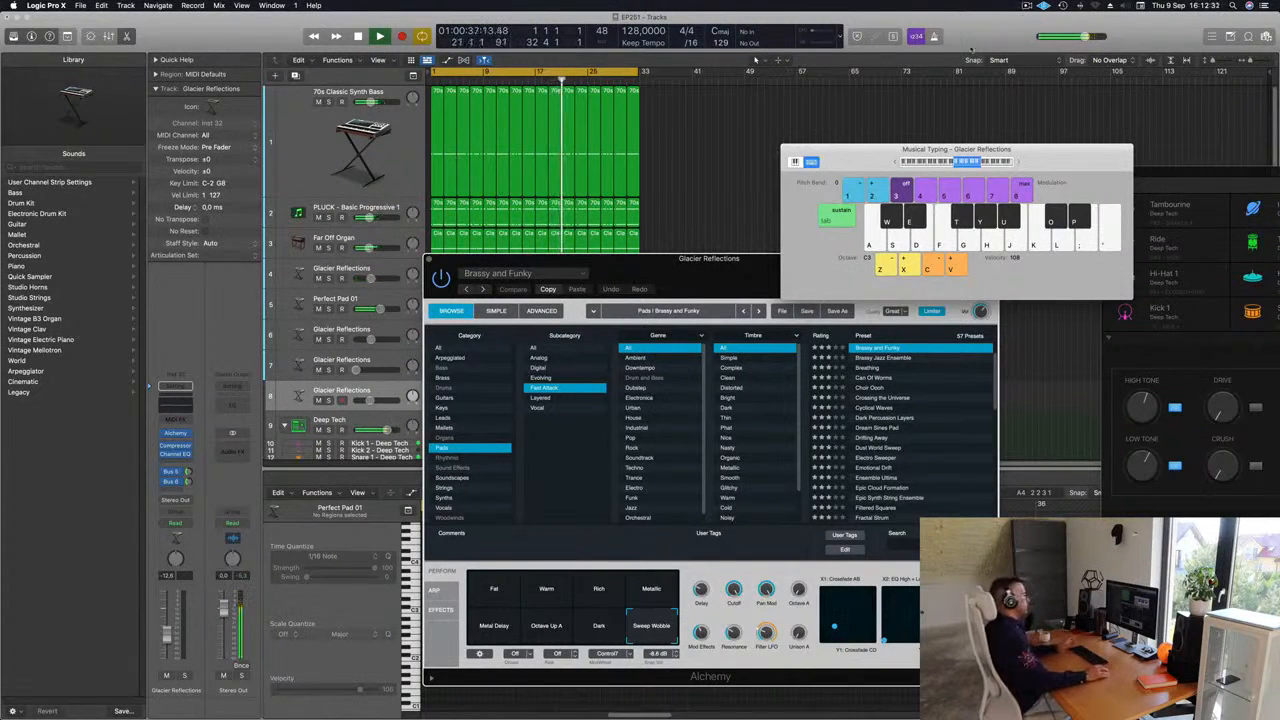
Play test notes on the Brassy and Funky preset, try the Fat snapshot, and switch its performance snapshot to Warm.
left_click_drag(654, 275, 692, 254)
key("k")
key("f")
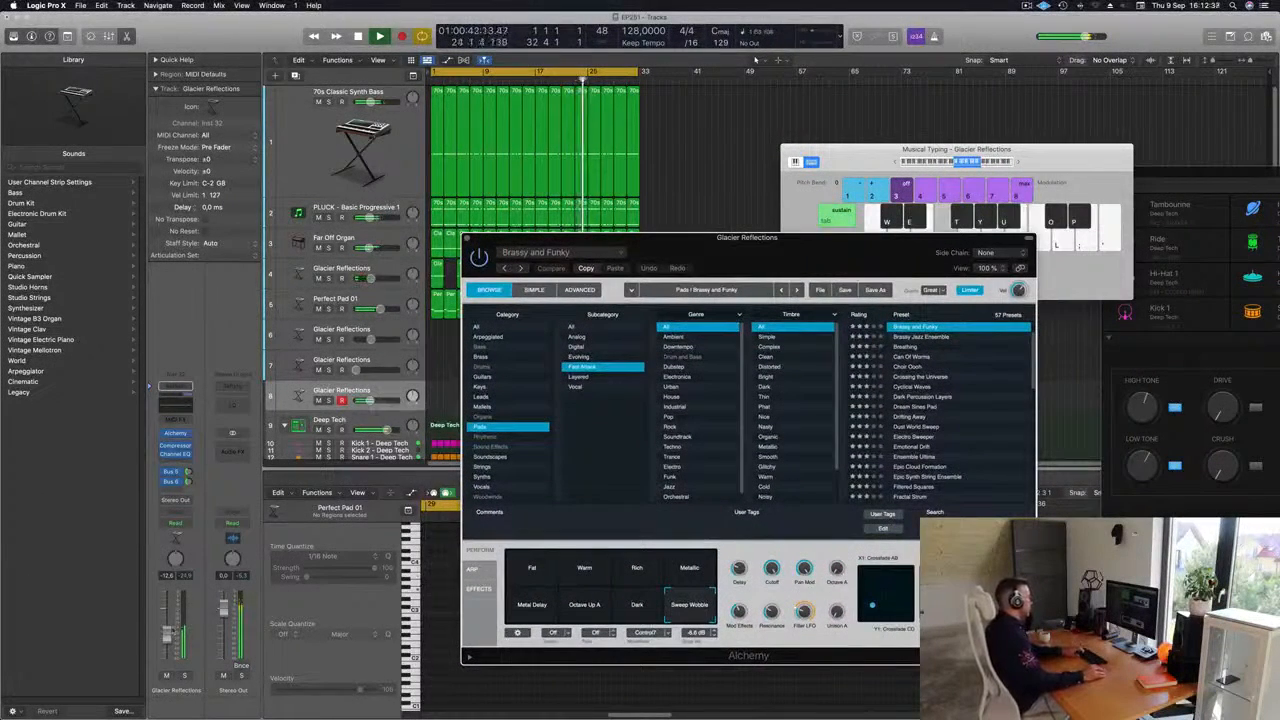
left_click(577, 572)
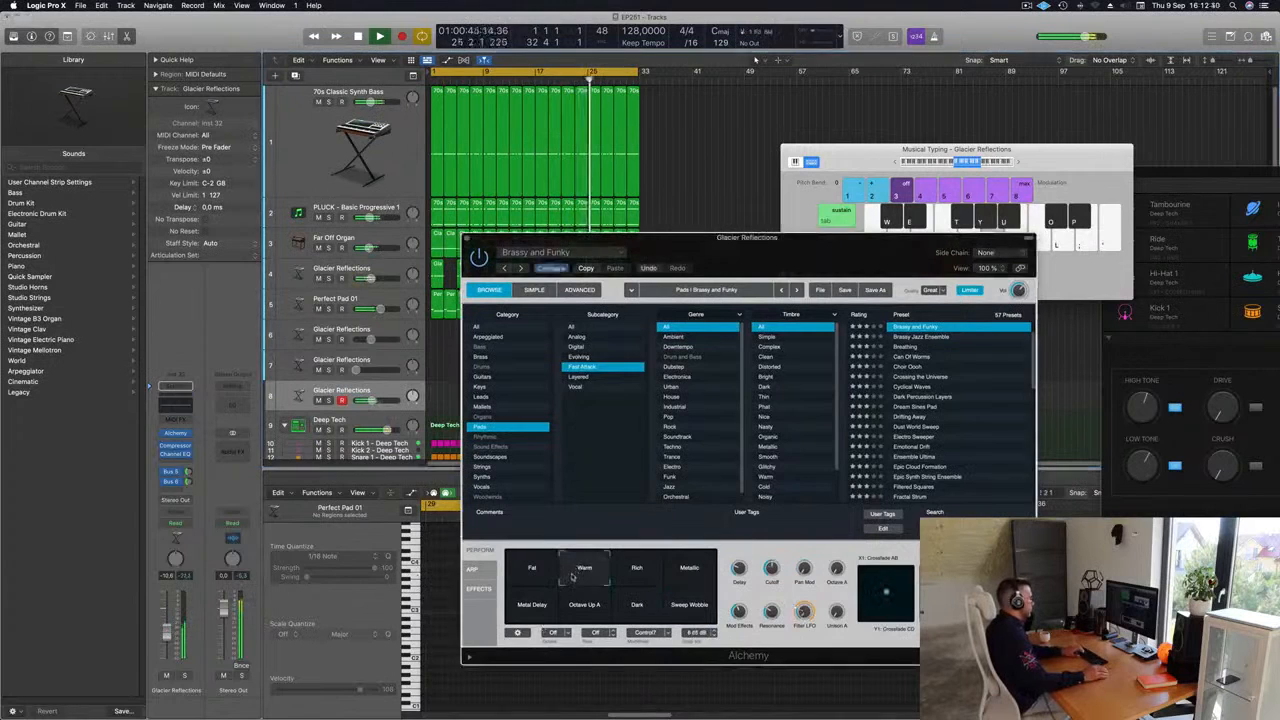
left_click(534, 572)
left_click(575, 574)
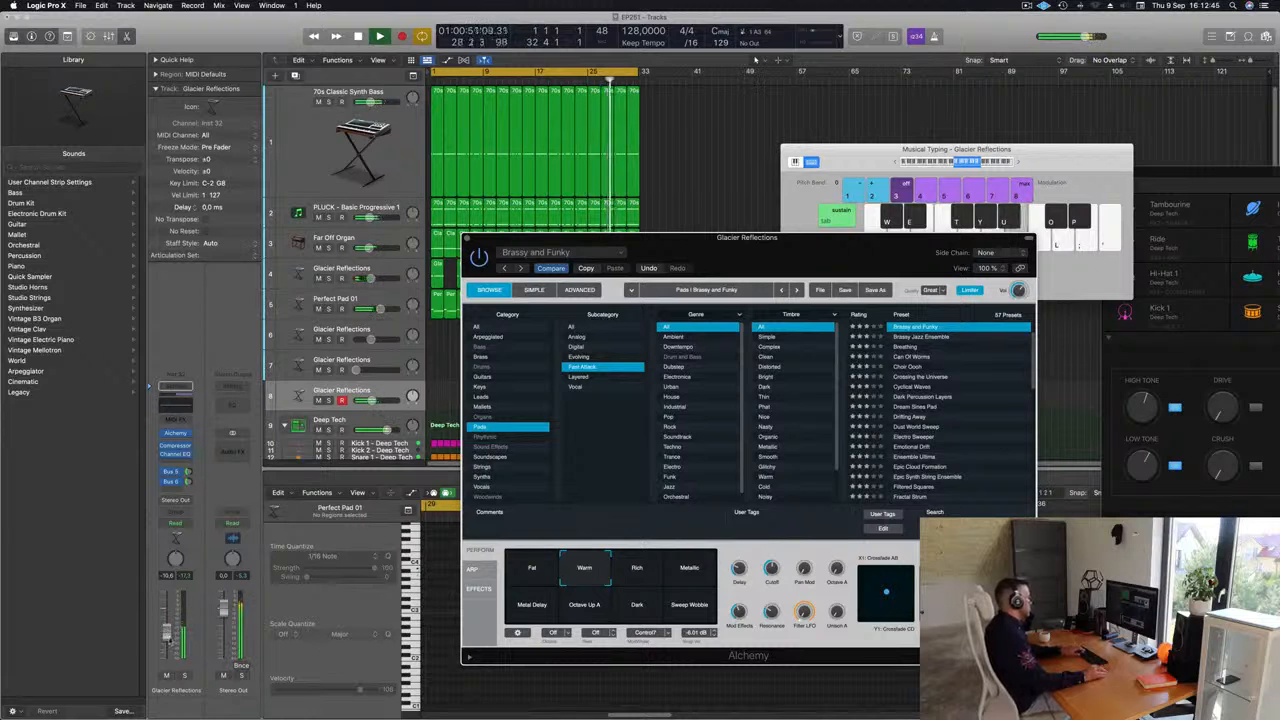
Raise track 8's volume to about -8 dB and try out a melody over the loop with Musical Typing.
left_click_drag(168, 634, 168, 632)
key("l")
key("semicolon")
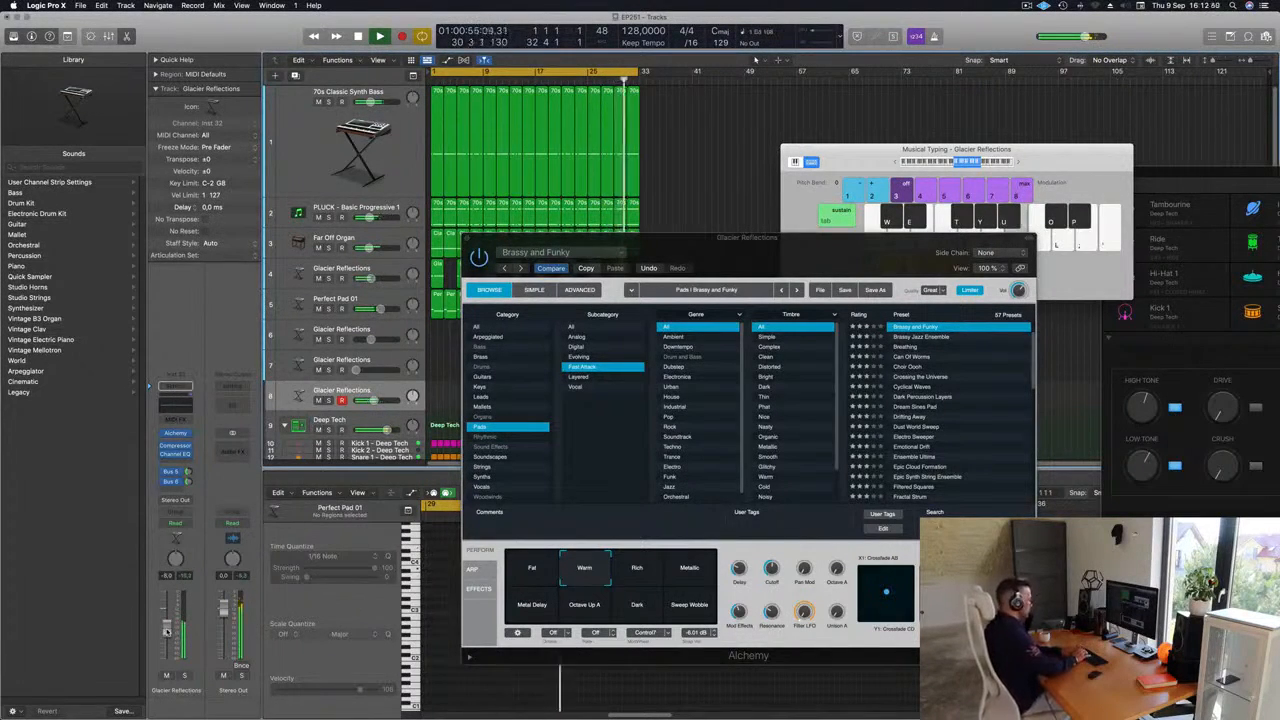
key("semicolon")
key("j")
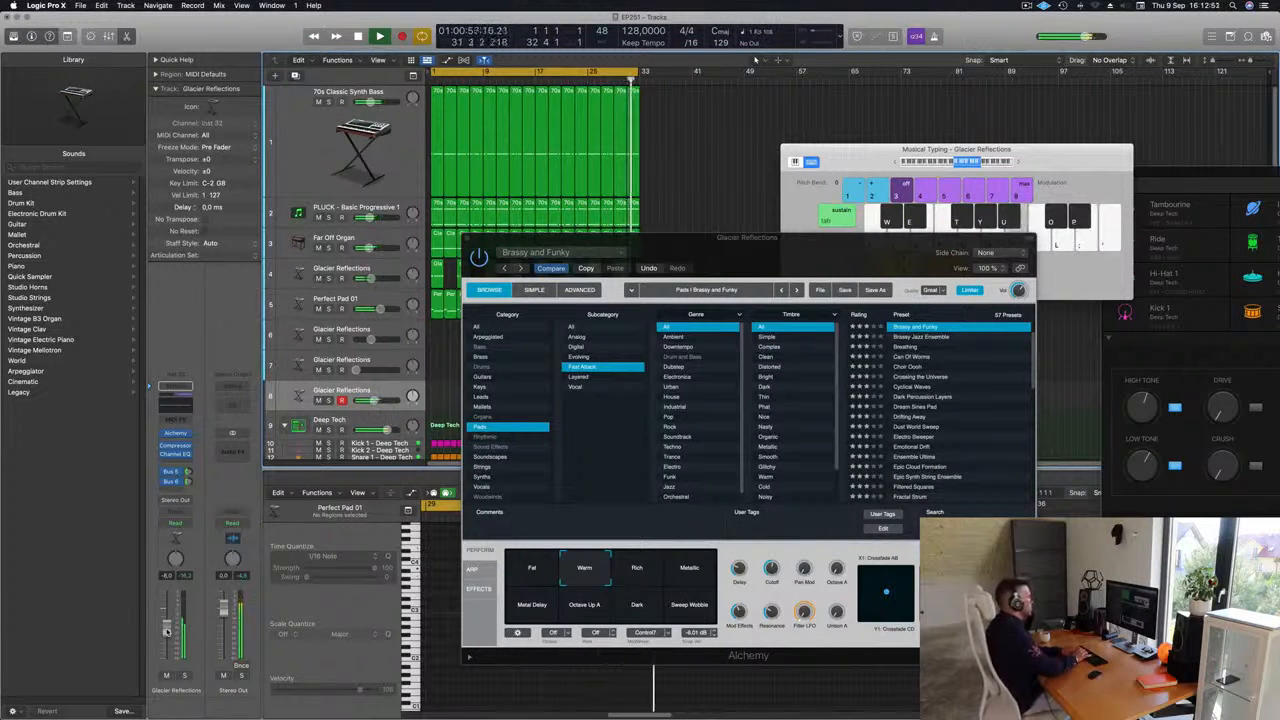
key("h")
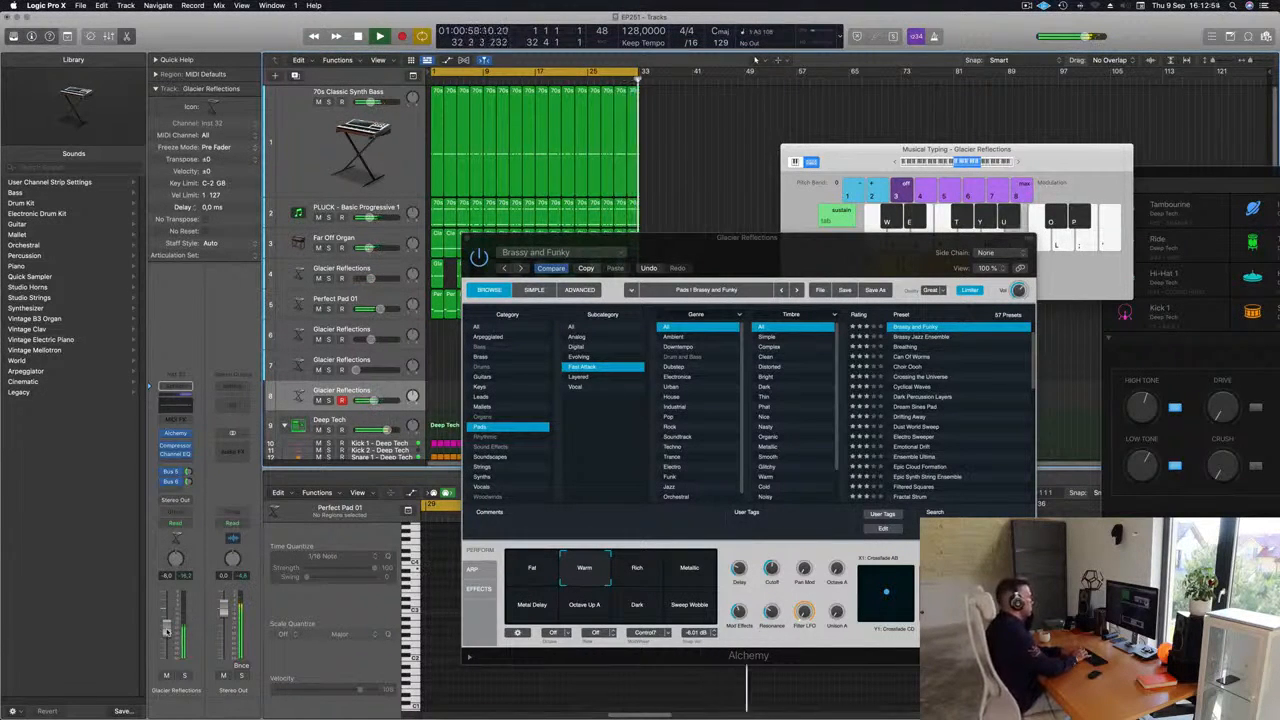
key("j")
key("h")
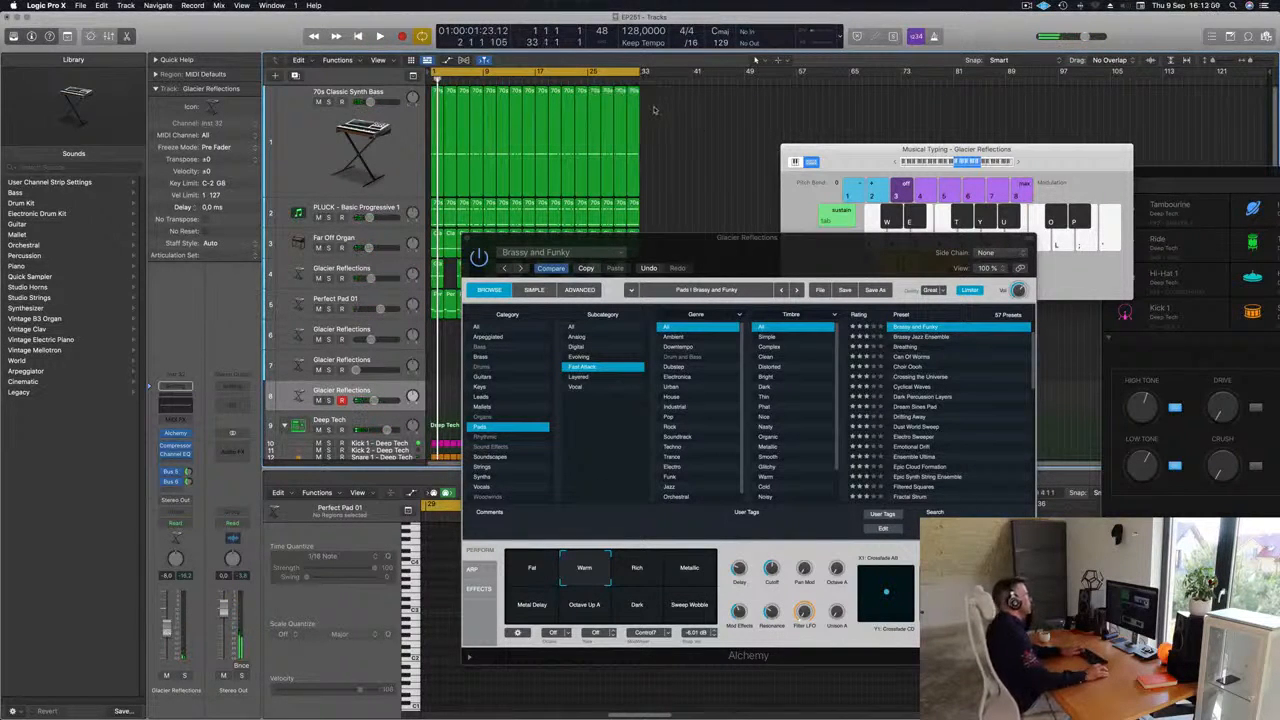
Record a Brassy and Funky melody on track 8 over the first eight bars.
key("space")
key("semicolon")
key("r")
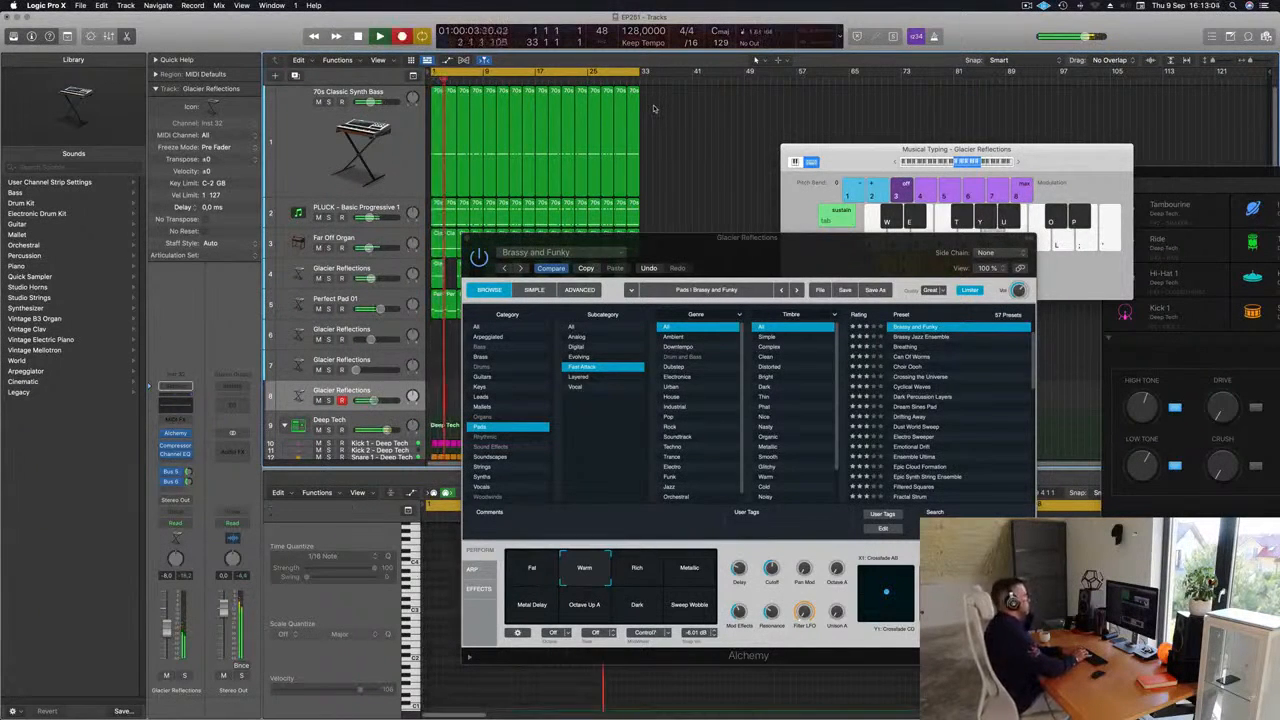
key("h")
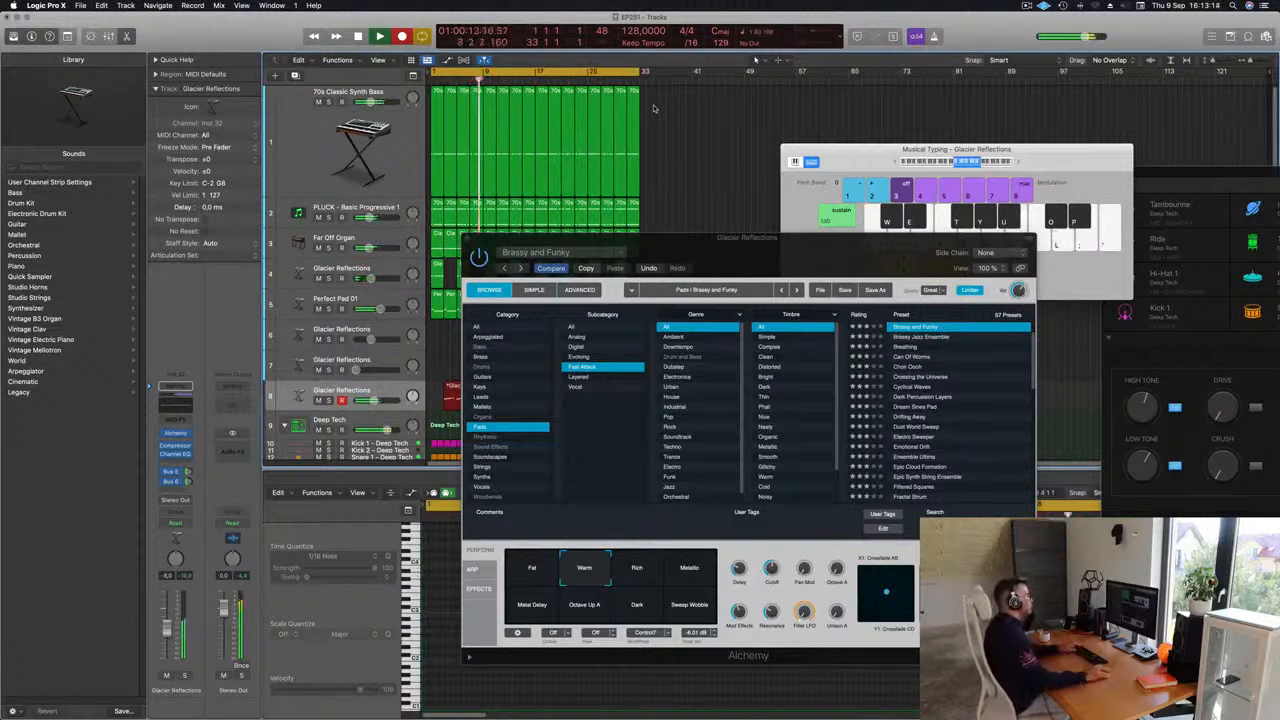
key("space")
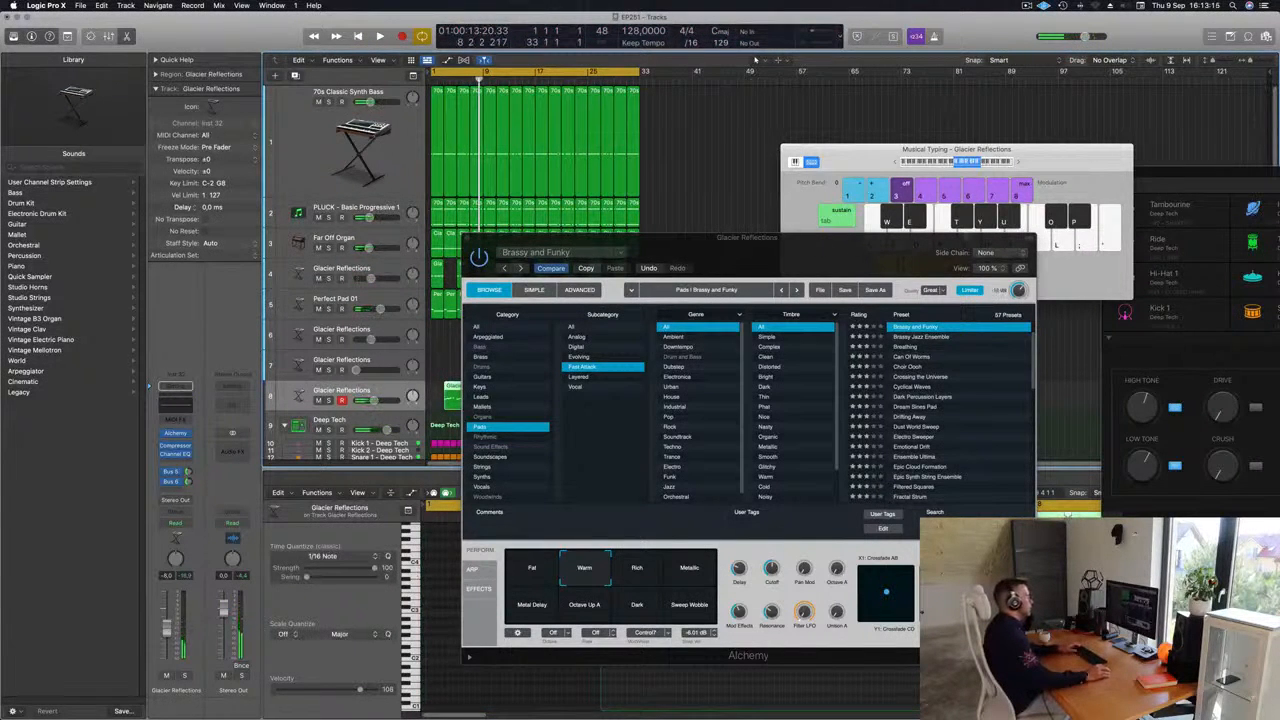
Split the track 8 recording at bar 5 with notes split, delete the first piece, and move the four-bar remainder to bar 1.
left_click_drag(910, 242, 1053, 229)
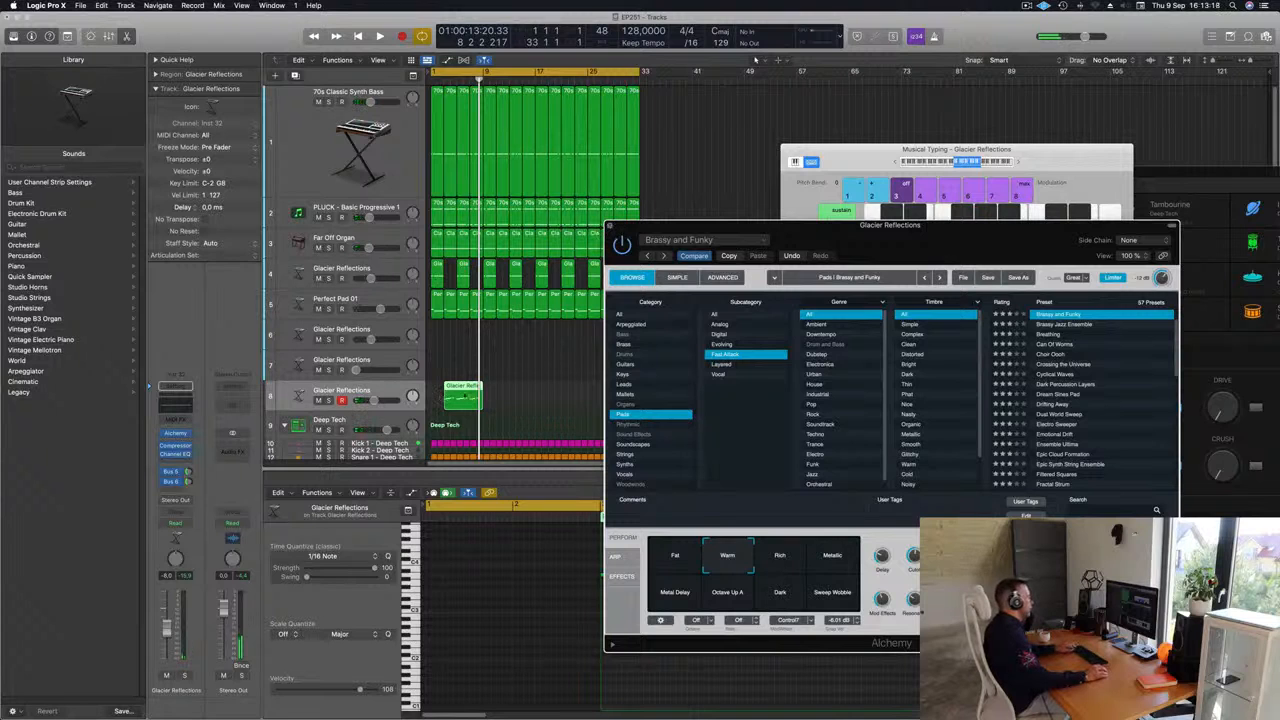
double_click(461, 395, "super")
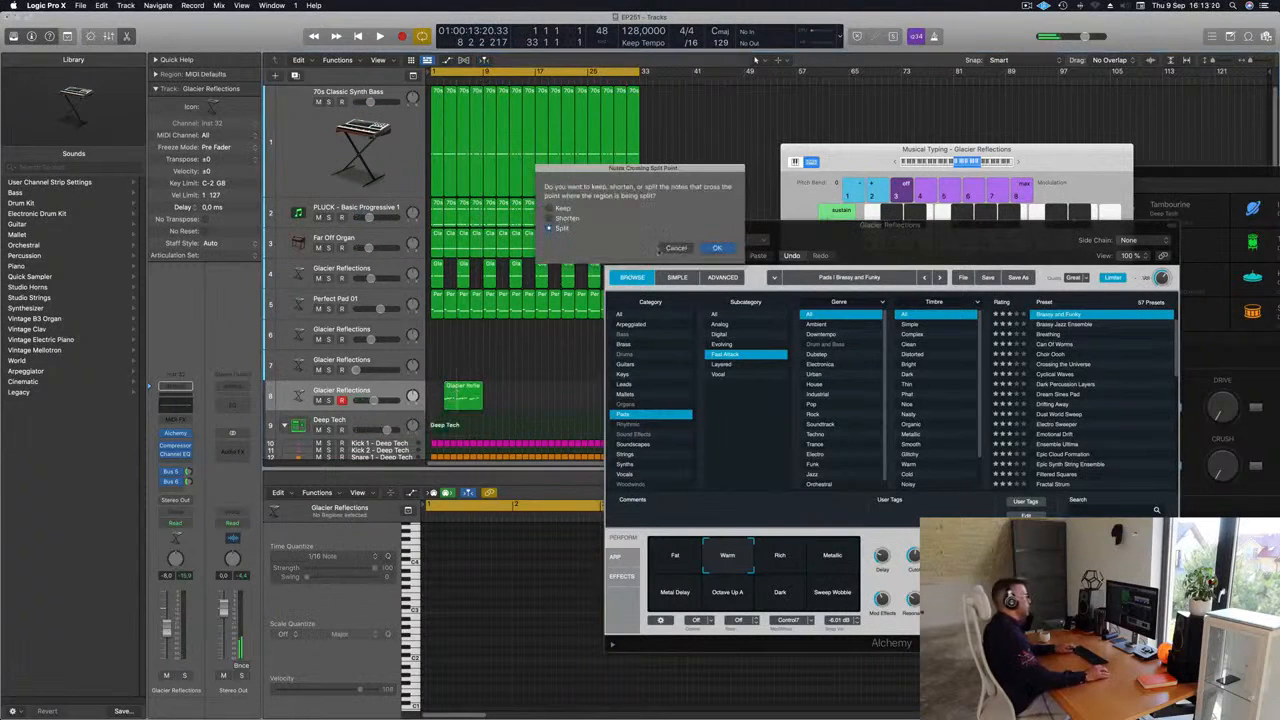
left_click(716, 248)
left_click(449, 392)
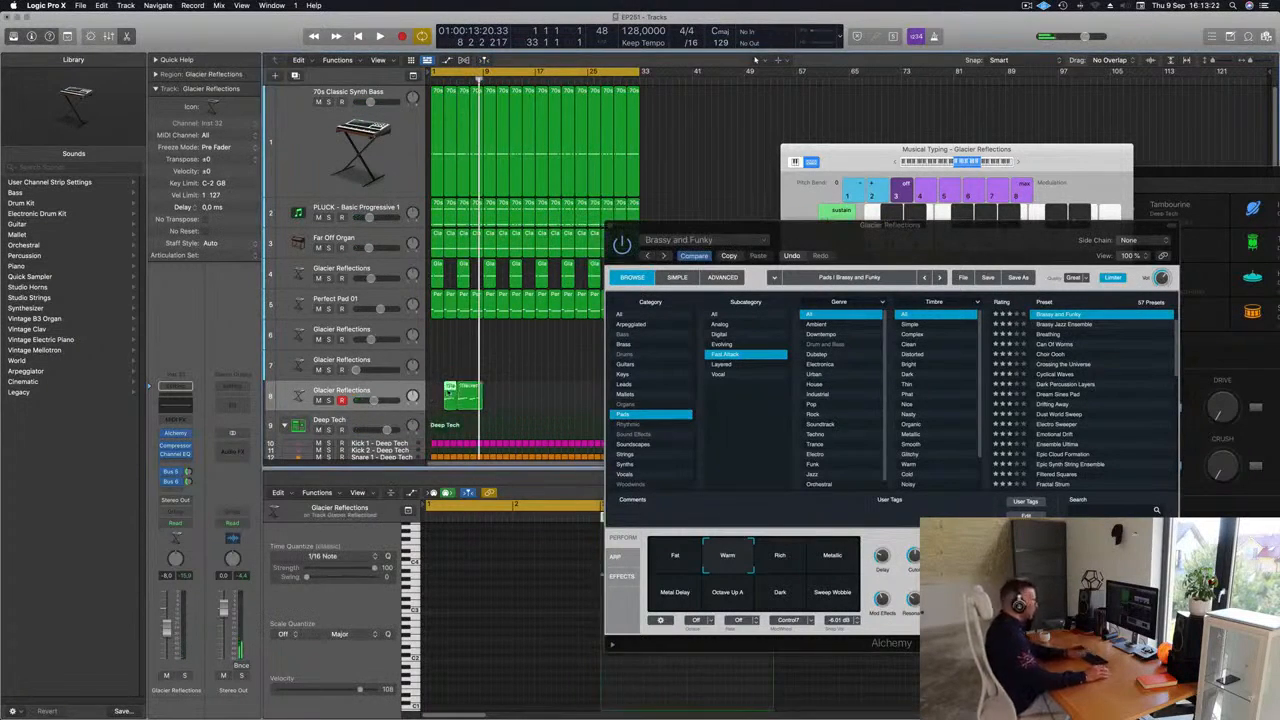
key("Delete")
left_click_drag(468, 392, 442, 392)
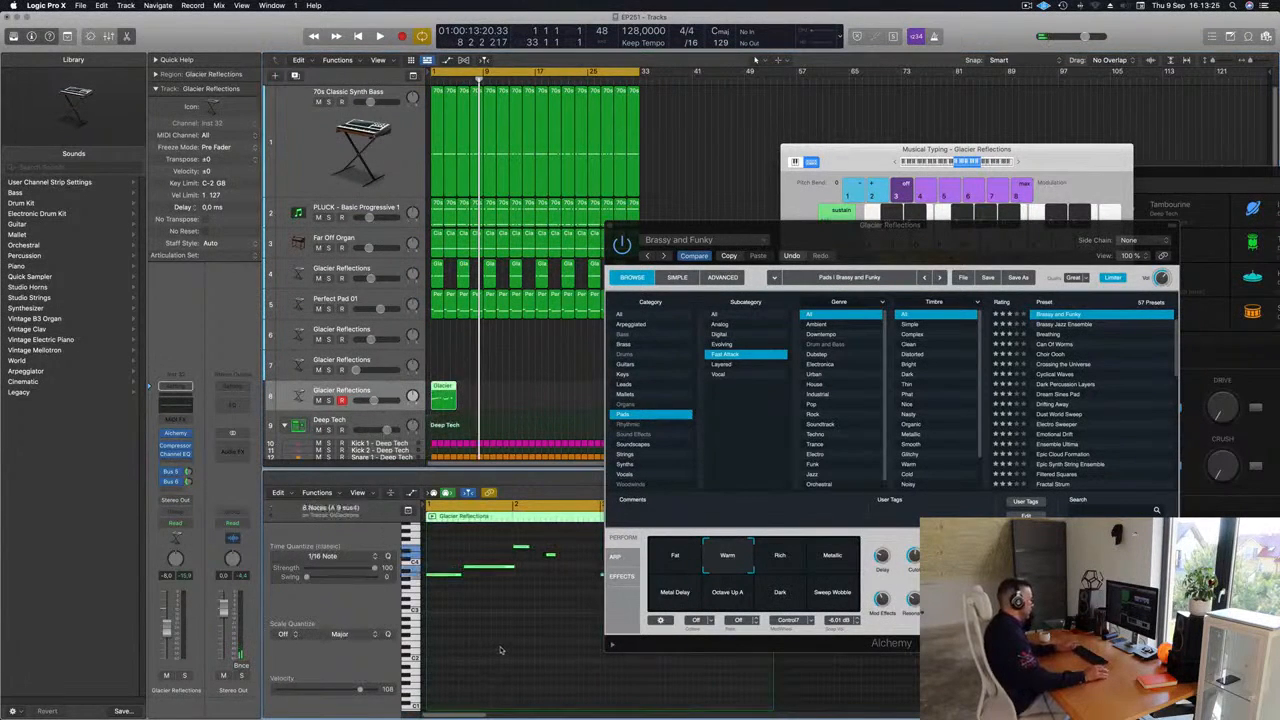
Close the Alchemy window and shorten the second note of the track 8 region so it ends just before bar 2.
left_click_drag(873, 240, 850, 157)
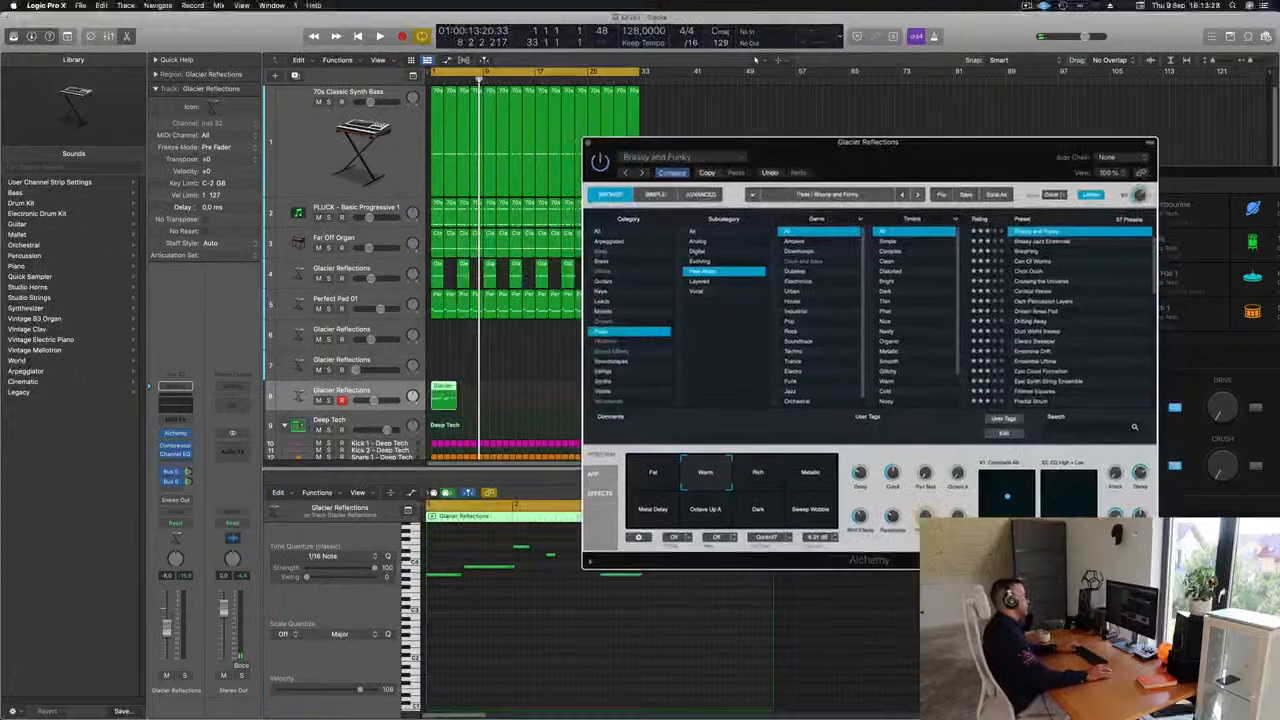
left_click(587, 144)
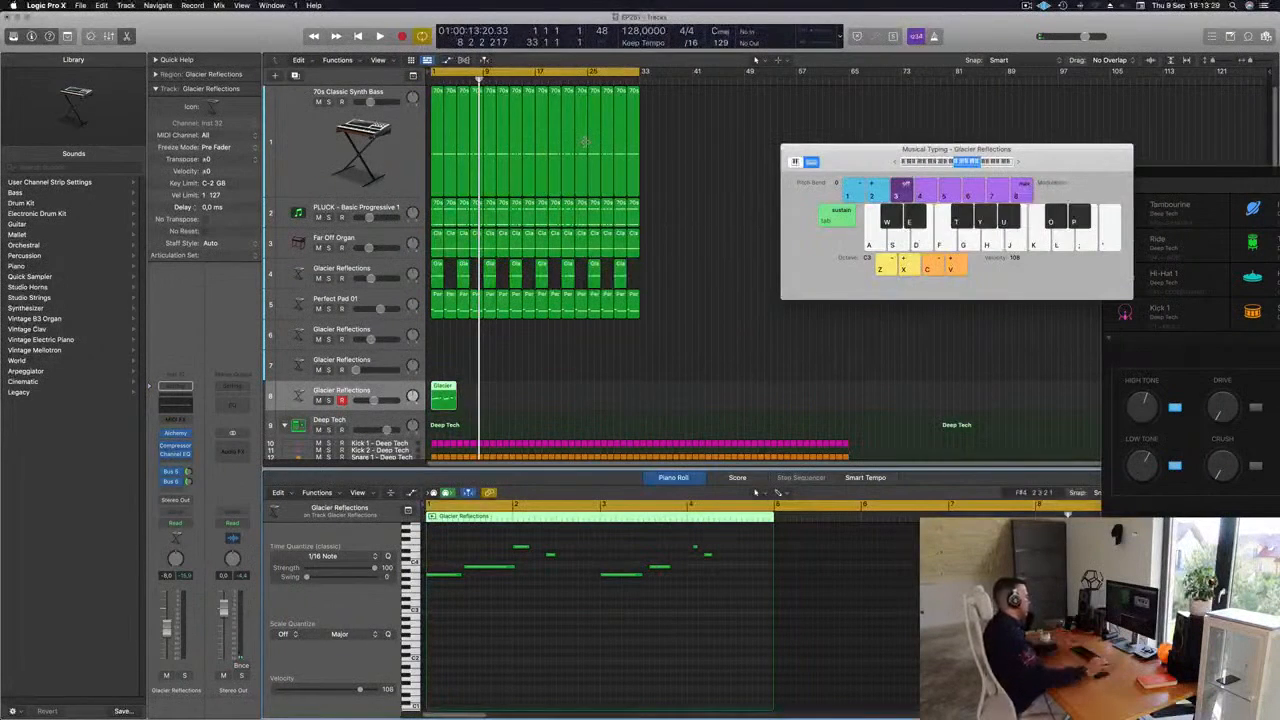
key("space")
scroll(531, 695, "down", 3)
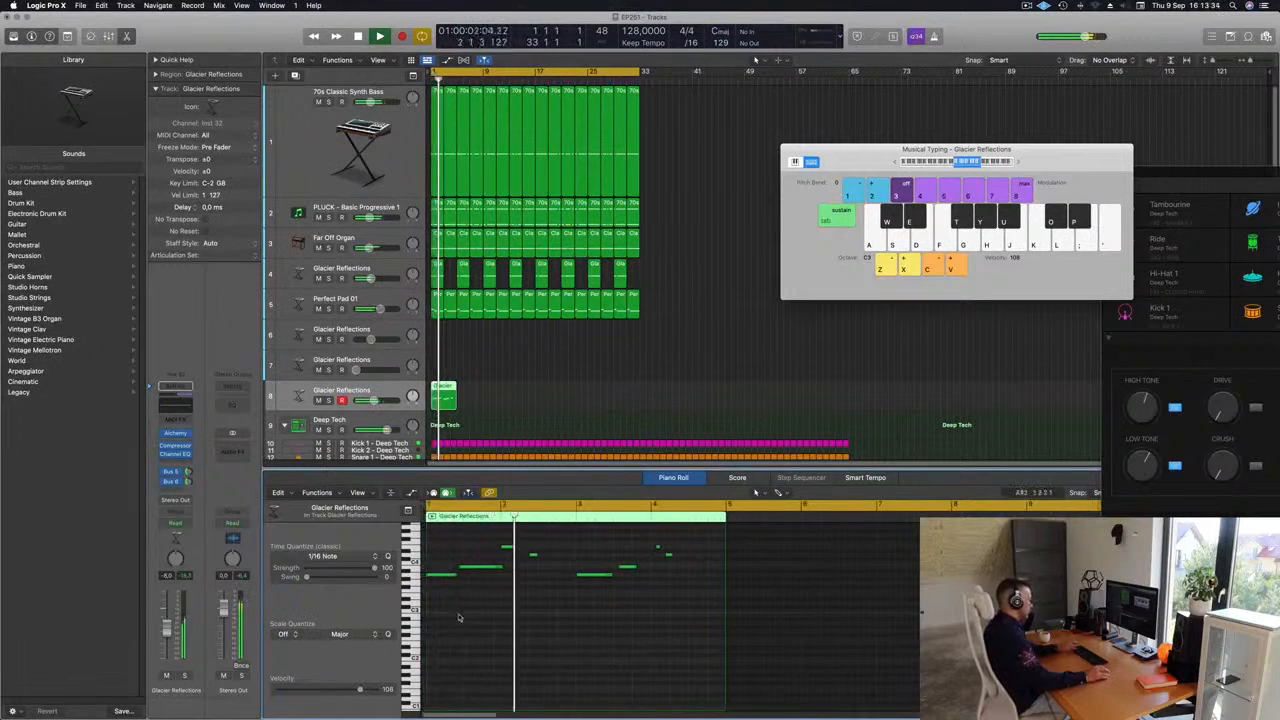
left_click_drag(503, 567, 492, 567)
scroll(489, 596, "up", 3)
scroll(489, 596, "up", 3)
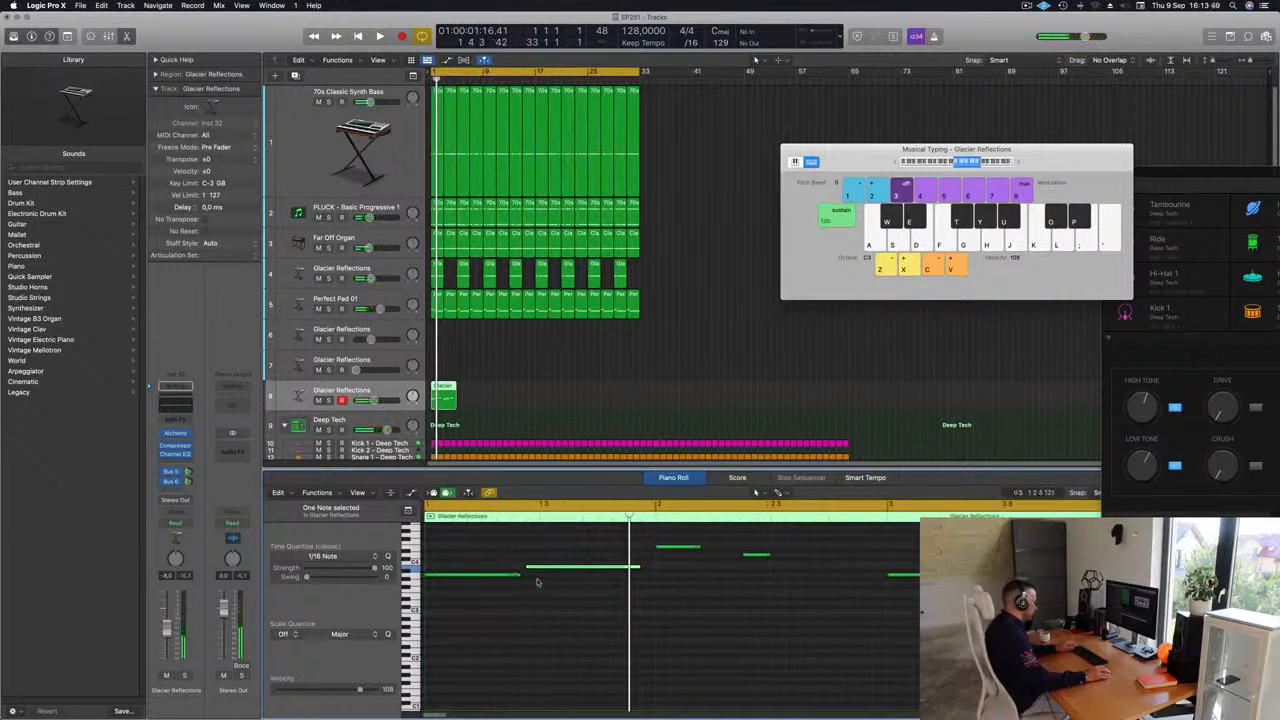
scroll(537, 585, "down", 3)
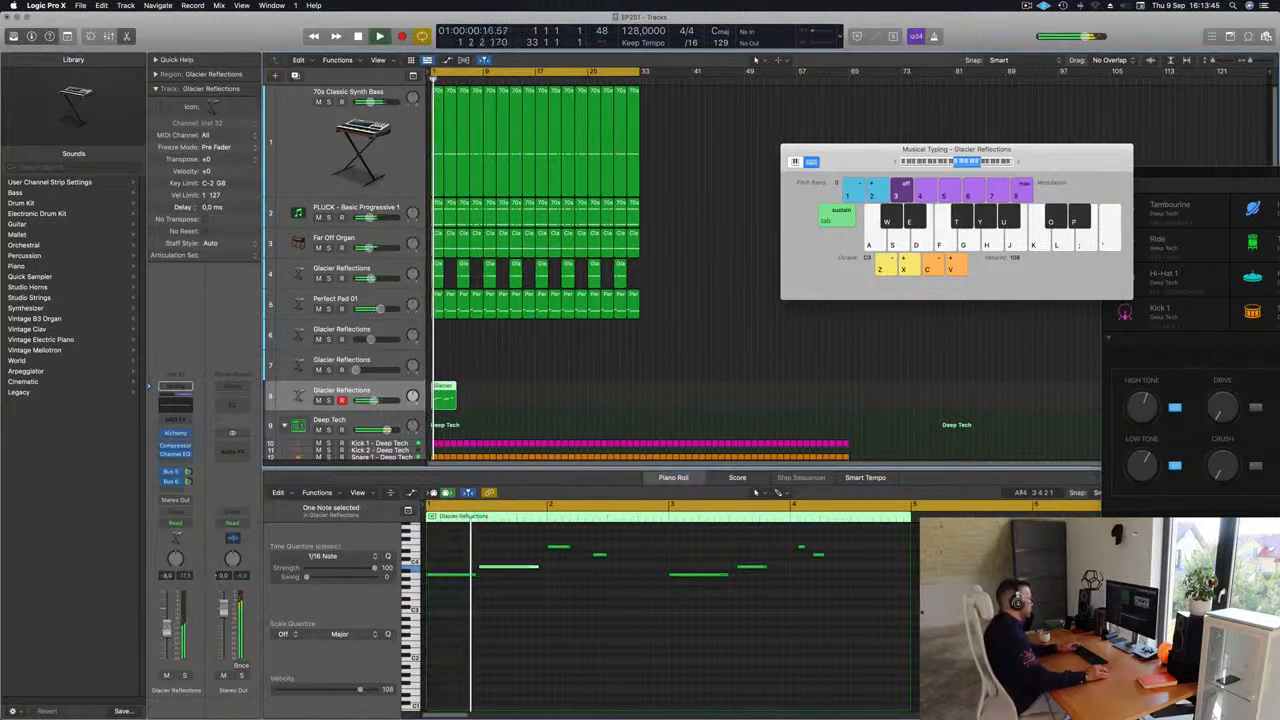
scroll(660, 568, "down", 3)
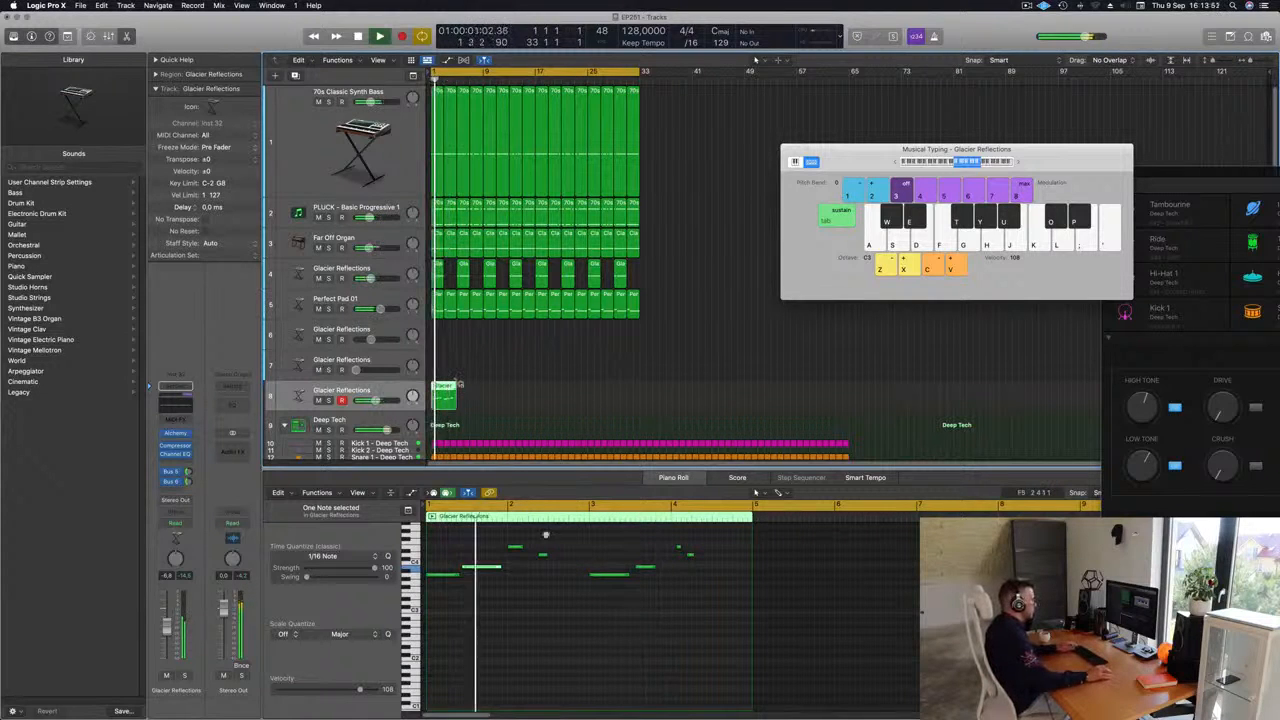
Replace the track 8 region's notes in bars 3 and 4 with a copy of the first four notes, and raise the track to about -6 dB.
left_click_drag(590, 534, 732, 610)
key("Delete")
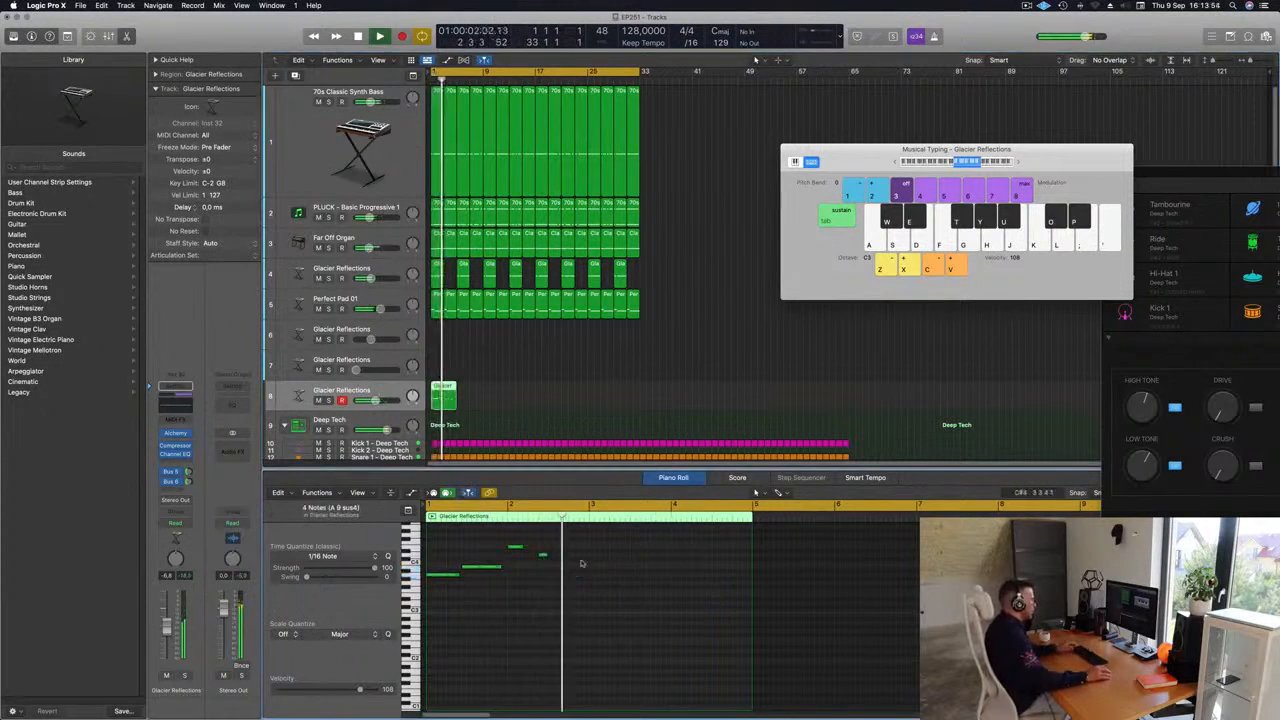
left_click_drag(573, 533, 606, 577)
key("Return")
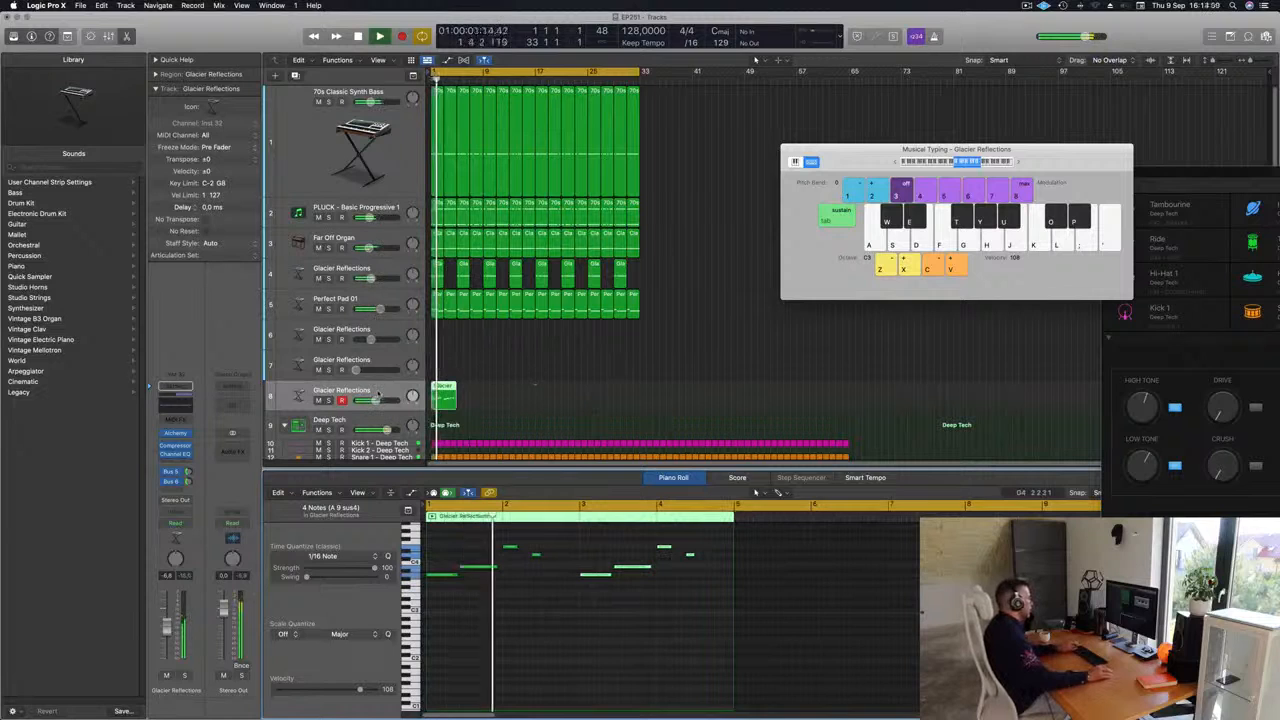
key("Return")
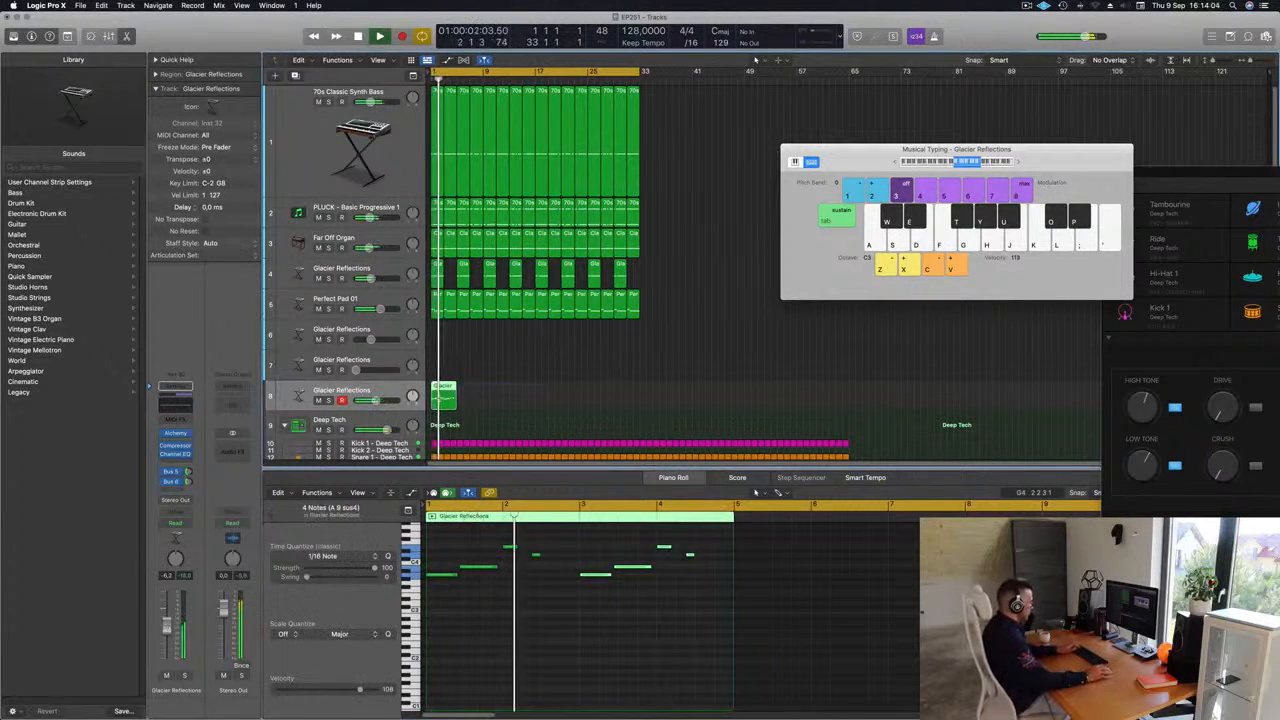
Duplicate track 8's instrument setup on a new empty track and repeat the track 8 region to fill the cycle up to bar 33.
key("super+d")
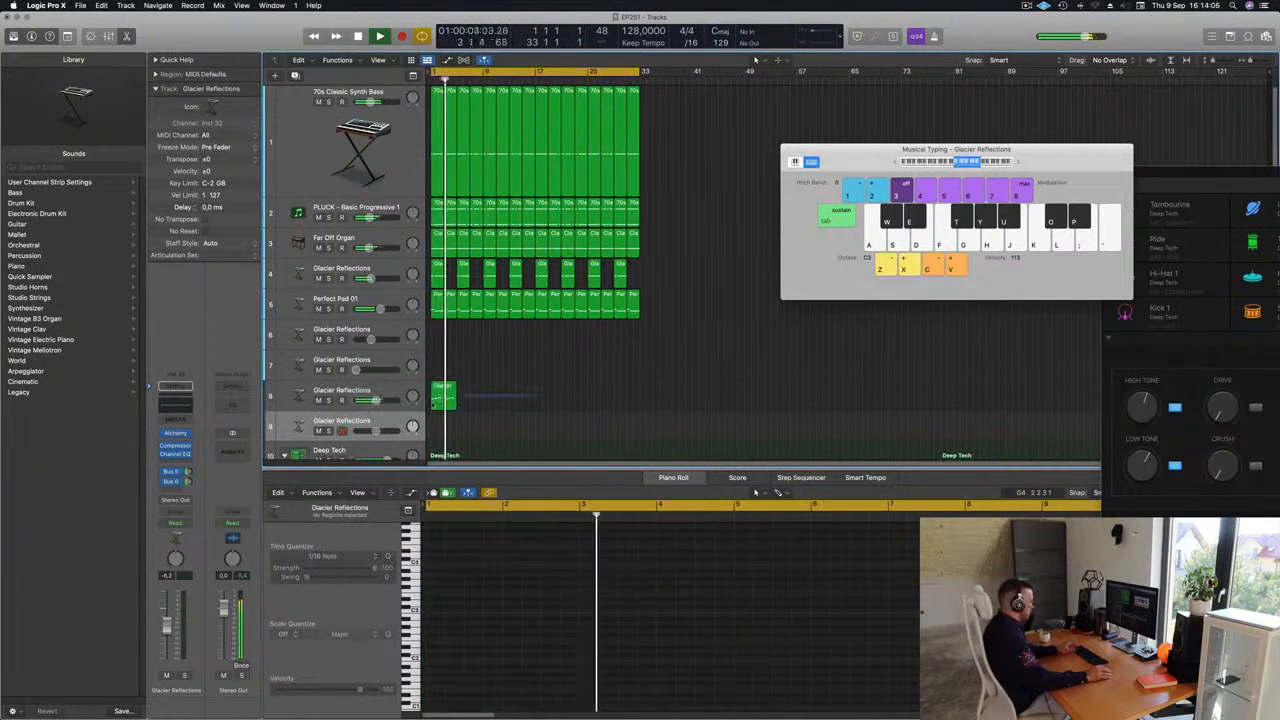
key("super+r")
key("super+r")
key("super+r")
key("super+r")
key("super+r")
key("super+r")
key("super+r")
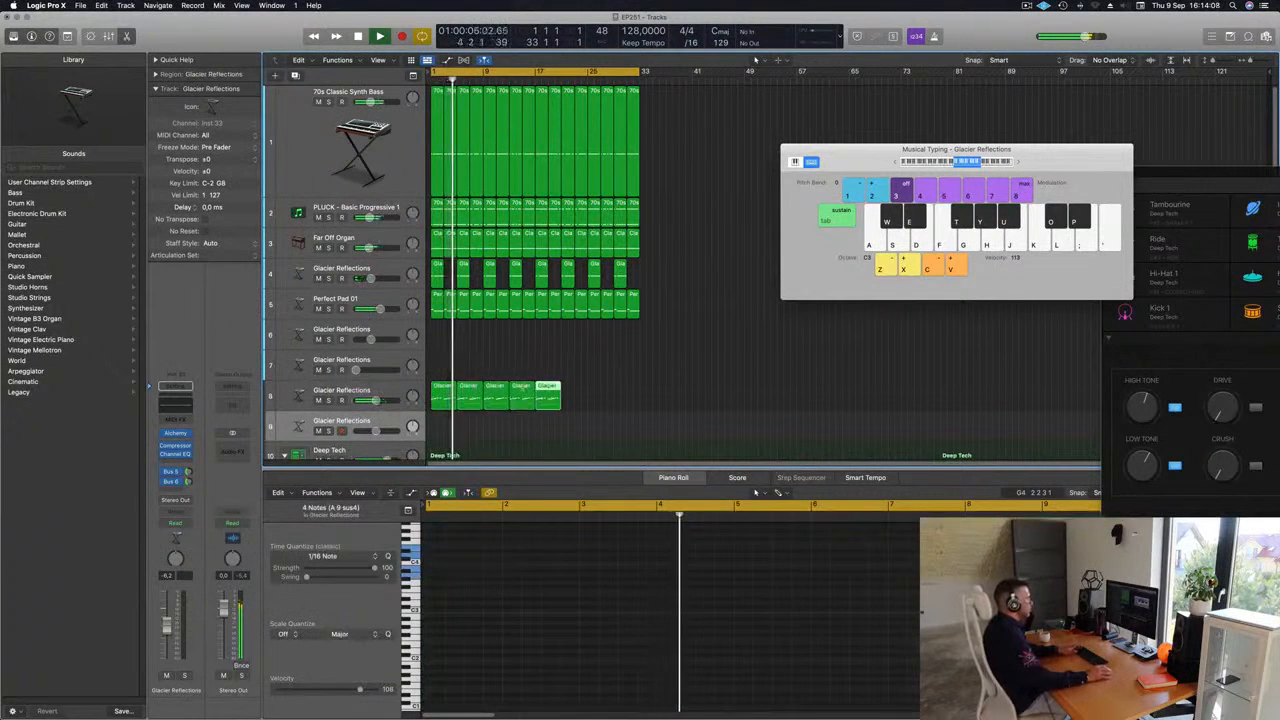
left_click(700, 357)
key("space")
key("space")
left_click(340, 391)
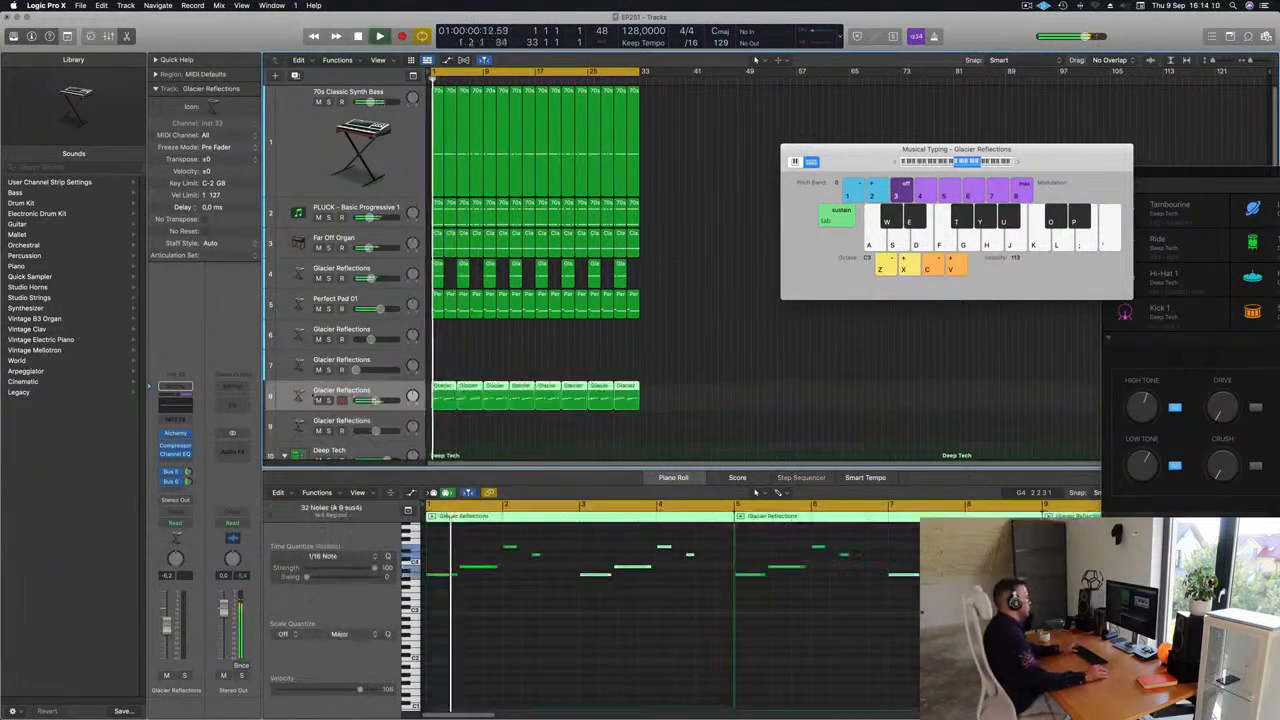
key("Return")
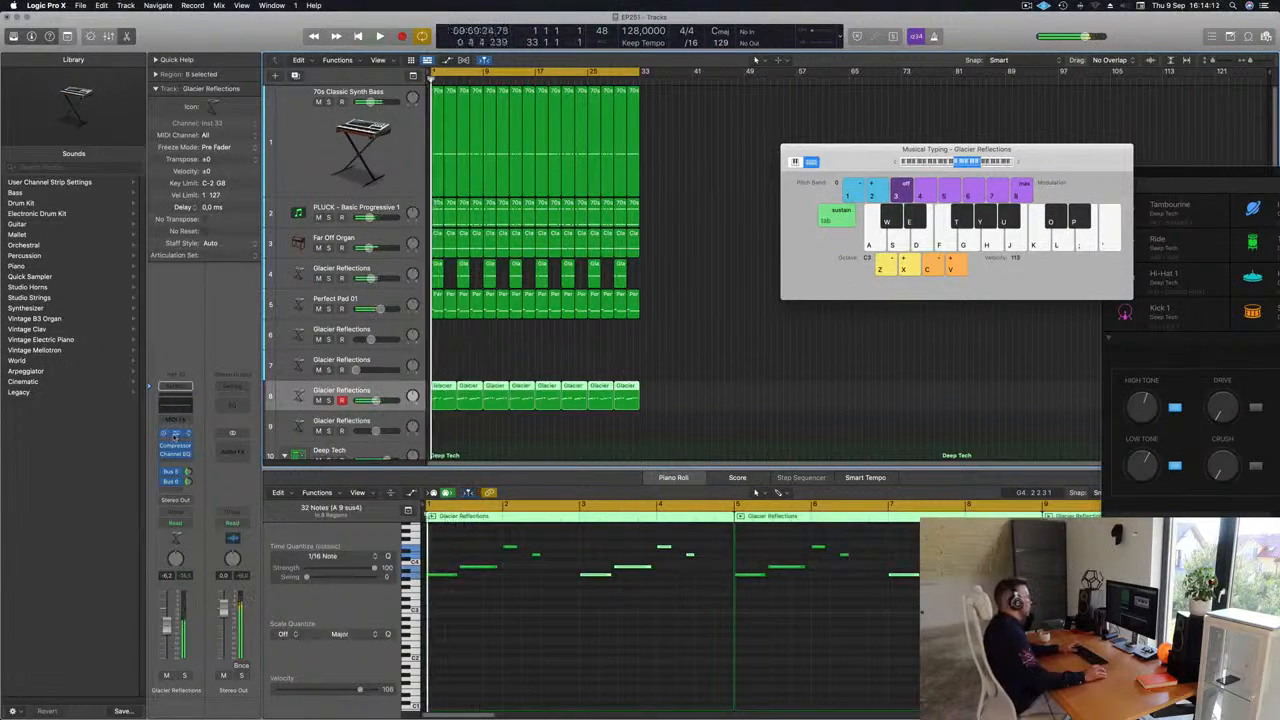
Open Alchemy on track 8, audition the Rich, Metallic, Metal Delay, Octave Up A, Dark and Sweep Wobble snapshots, and return to Warm.
left_click(176, 433)
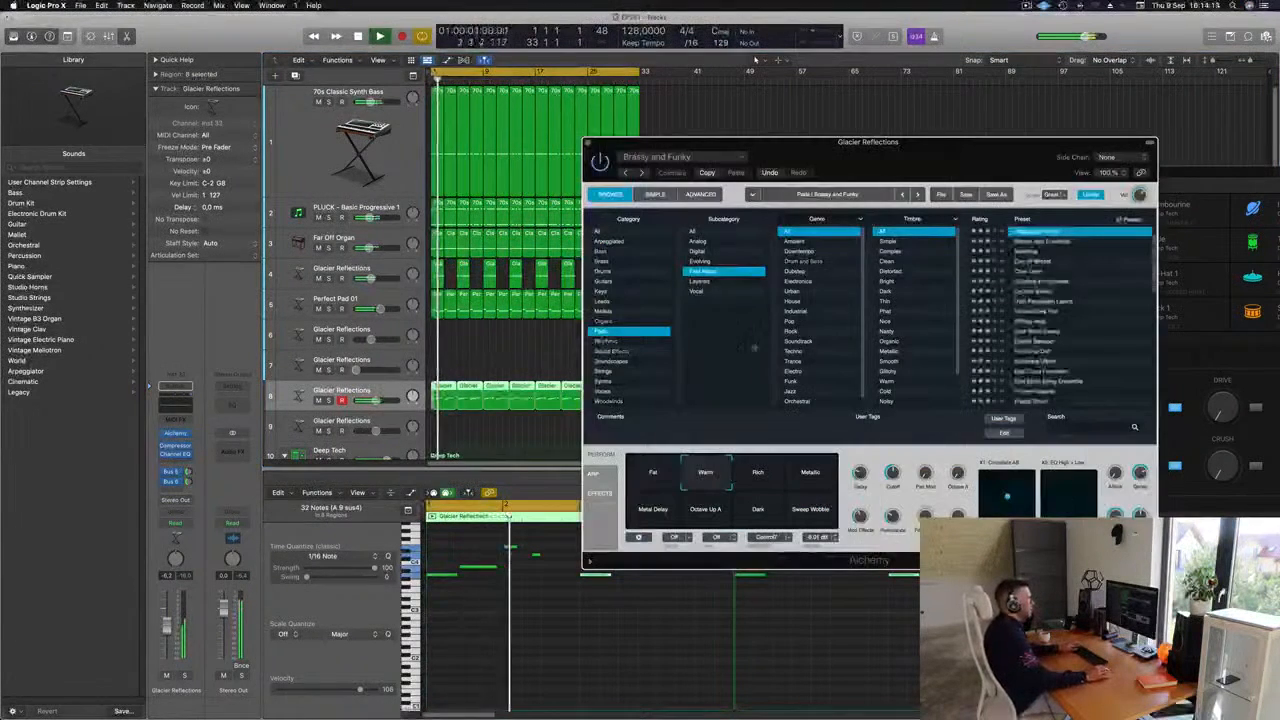
left_click_drag(698, 181, 471, 195)
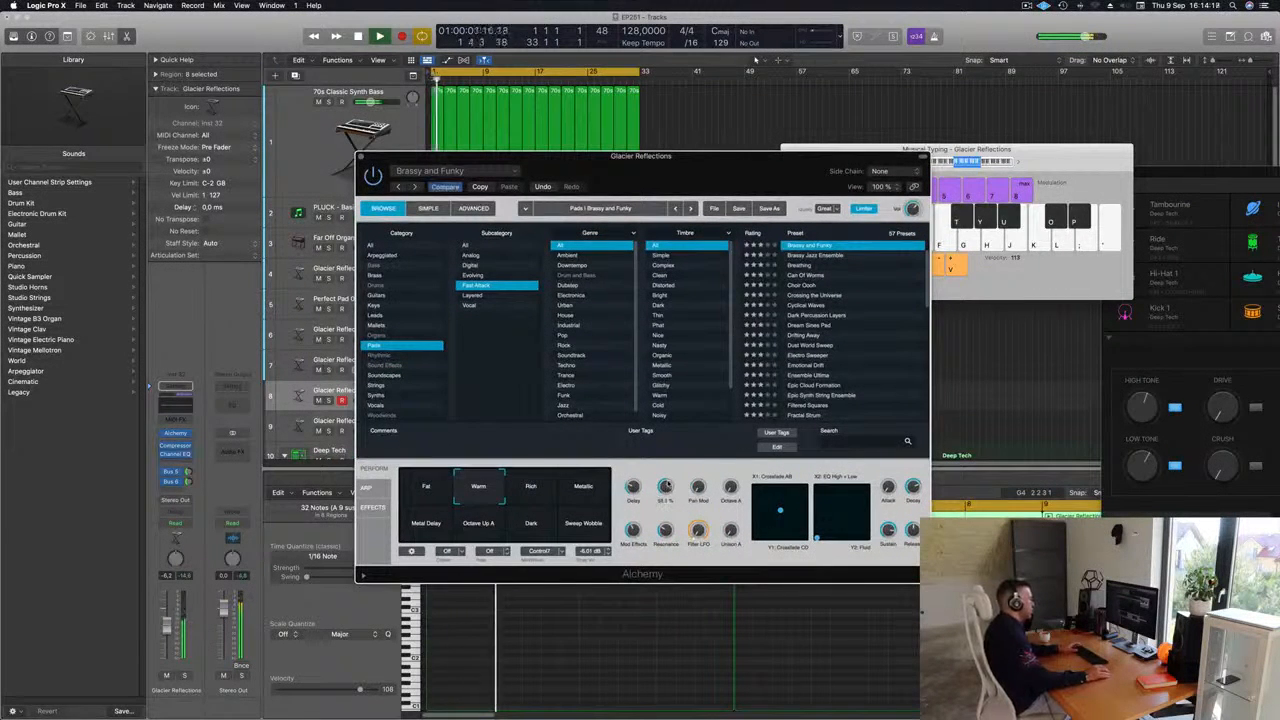
left_click_drag(640, 156, 757, 150)
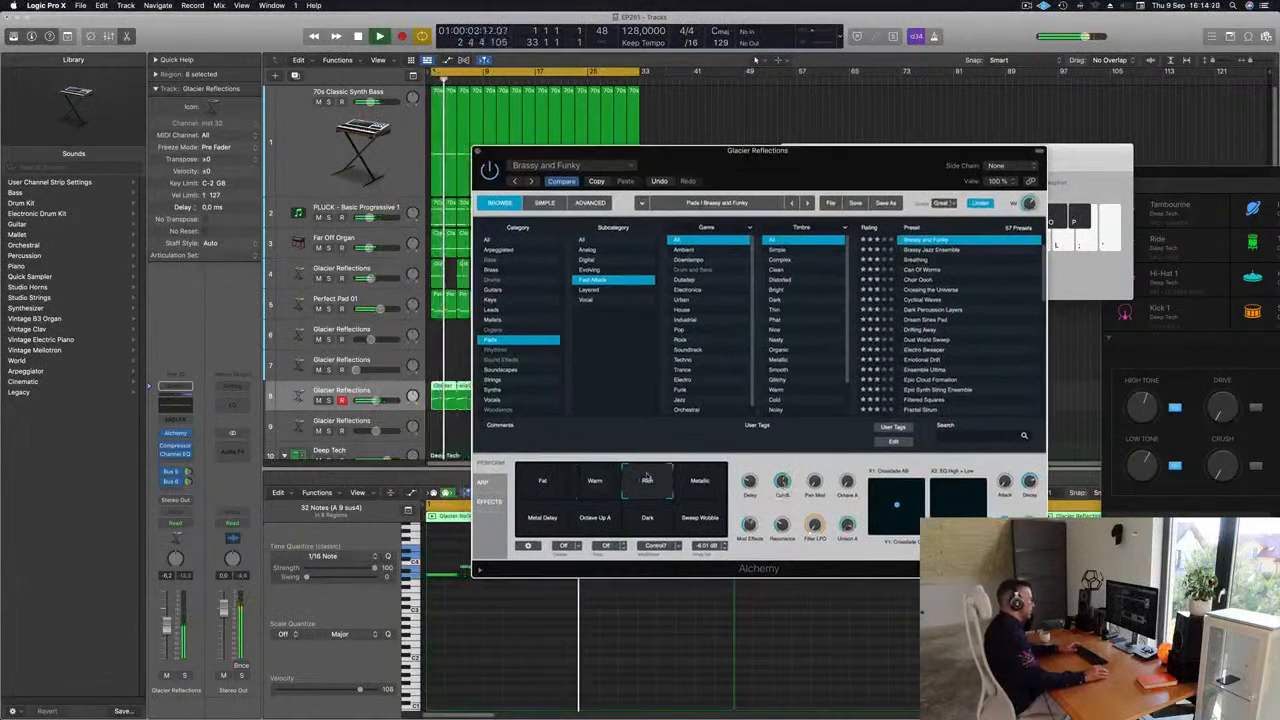
left_click(697, 486)
left_click(542, 517)
left_click(604, 528)
left_click(663, 526)
left_click(710, 526)
left_click(703, 489)
left_click(661, 487)
left_click(699, 484)
left_click(598, 484)
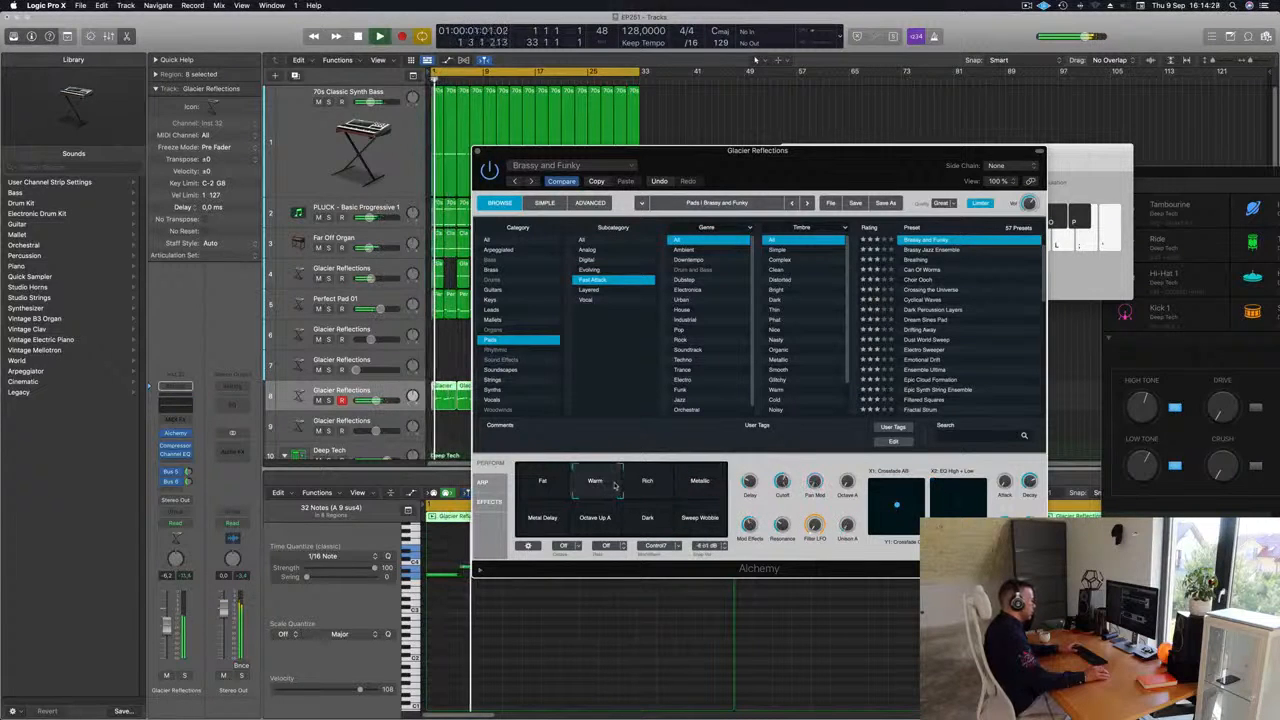
Keep the Warm snapshot and lower track 8's volume to about -11 dB, replaying the loop from the start.
left_click(584, 484)
left_click_drag(584, 484, 598, 485)
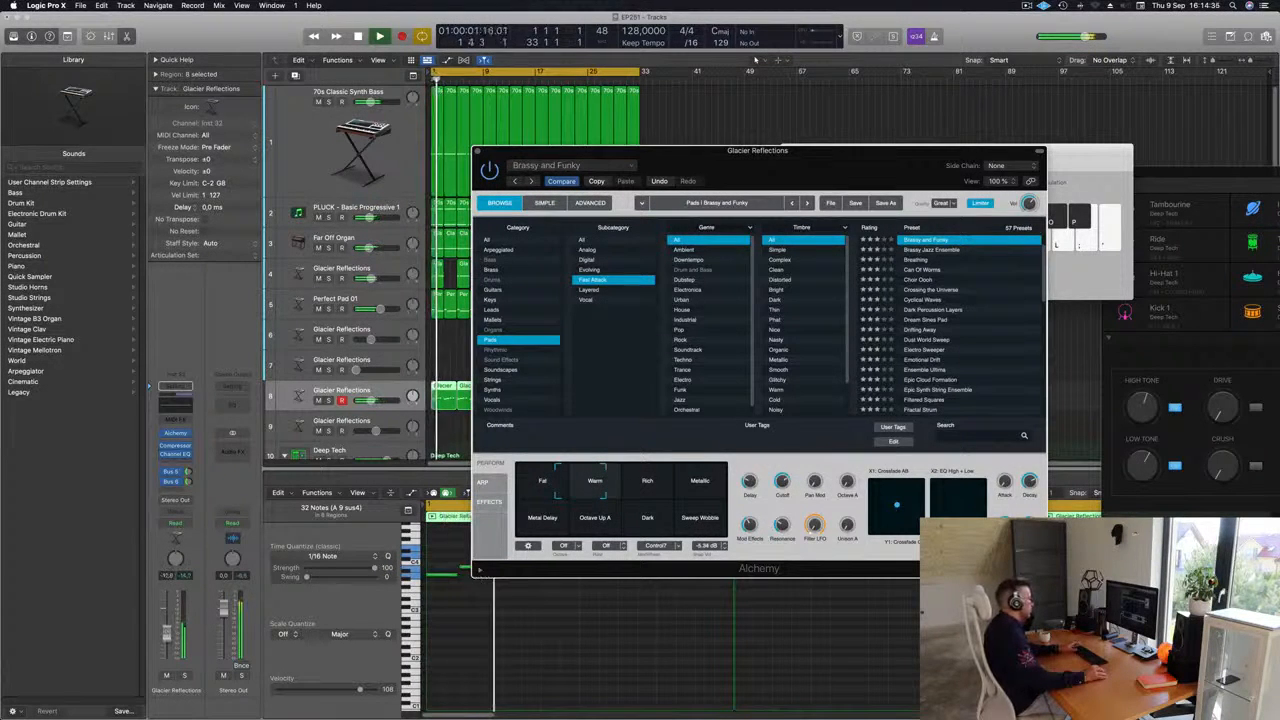
key("Return")
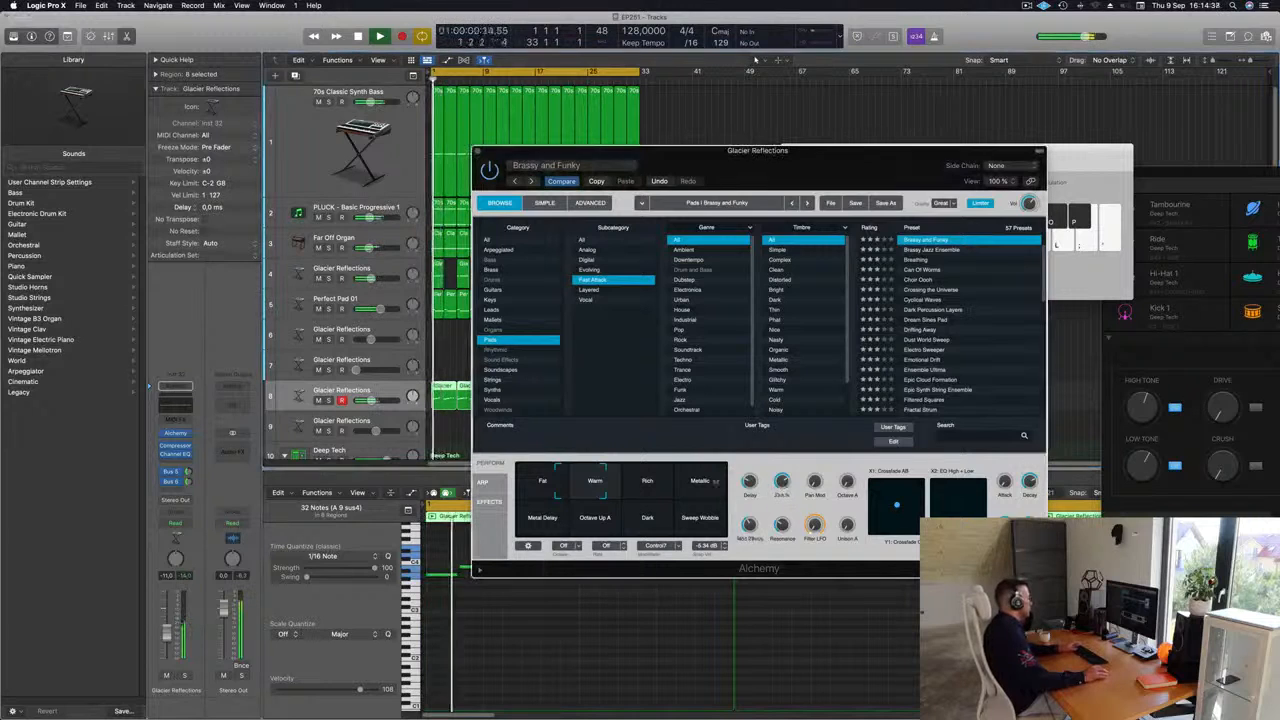
Enable the low cut at 436 Hz, 12 dB/Oct in track 8's Channel EQ, close the EQ and move Alchemy off the regions.
left_click(175, 453)
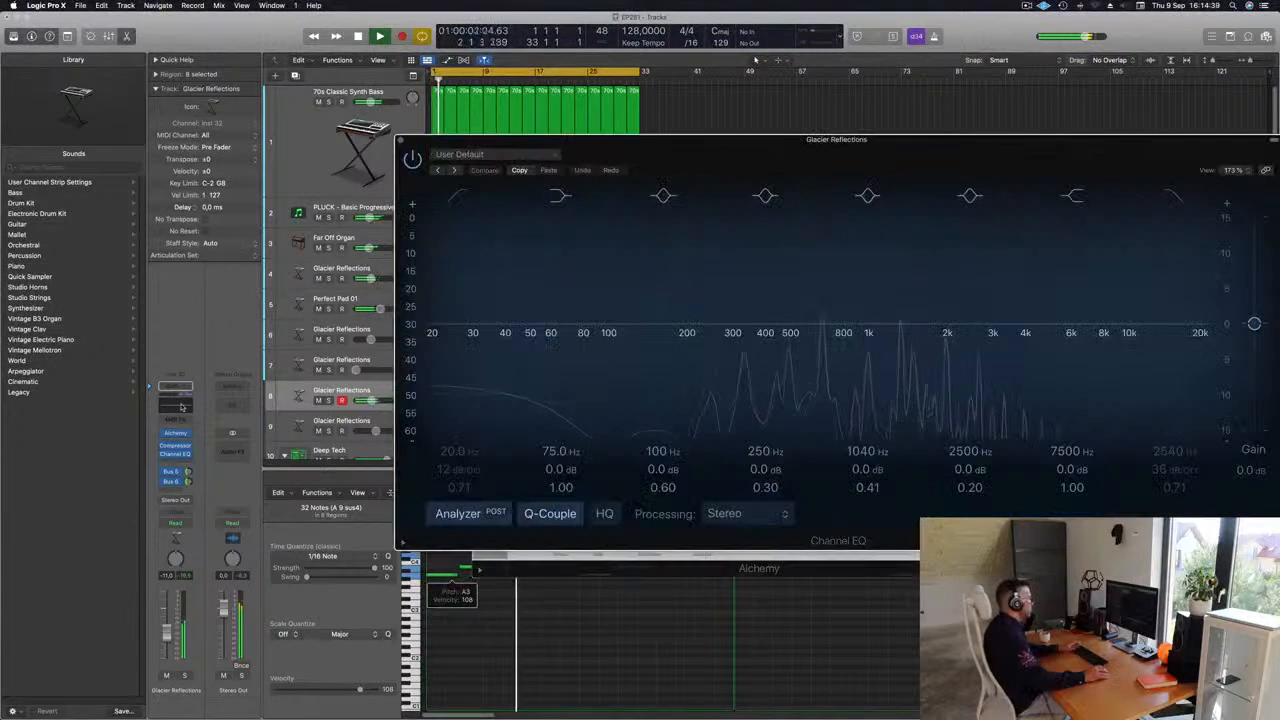
left_click(460, 203)
left_click_drag(484, 252, 791, 211)
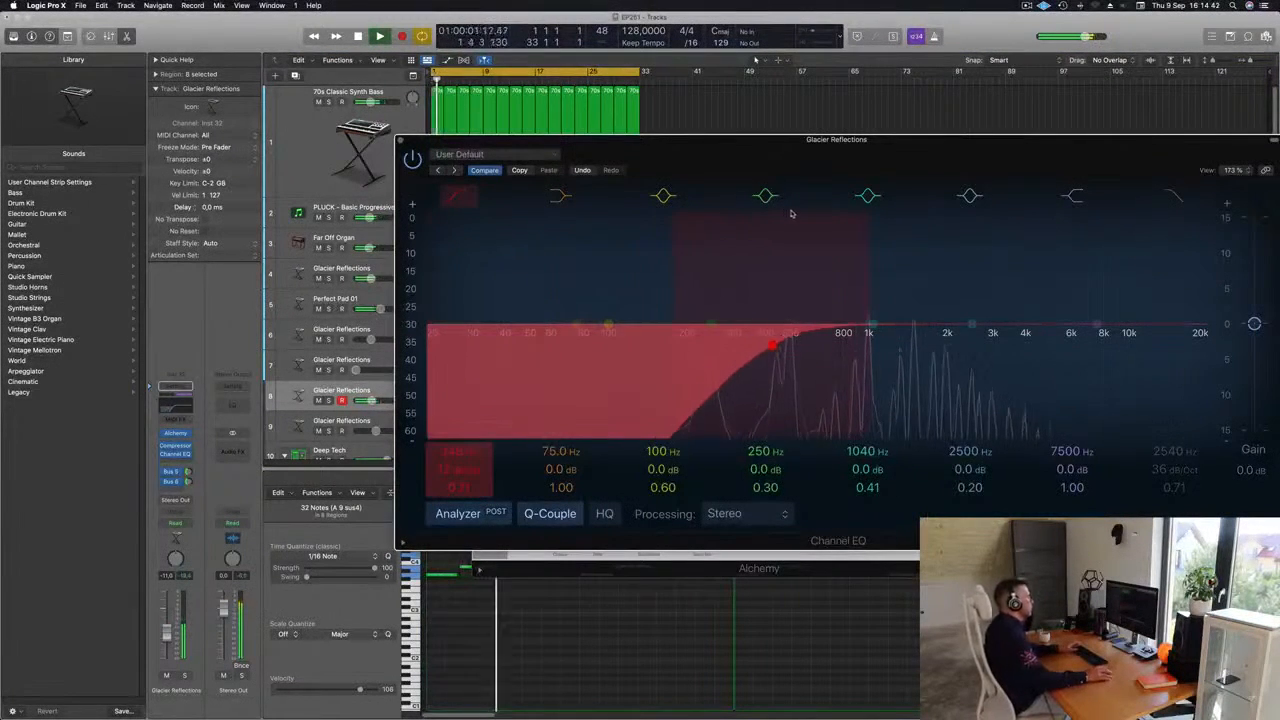
left_click_drag(697, 146, 429, 213)
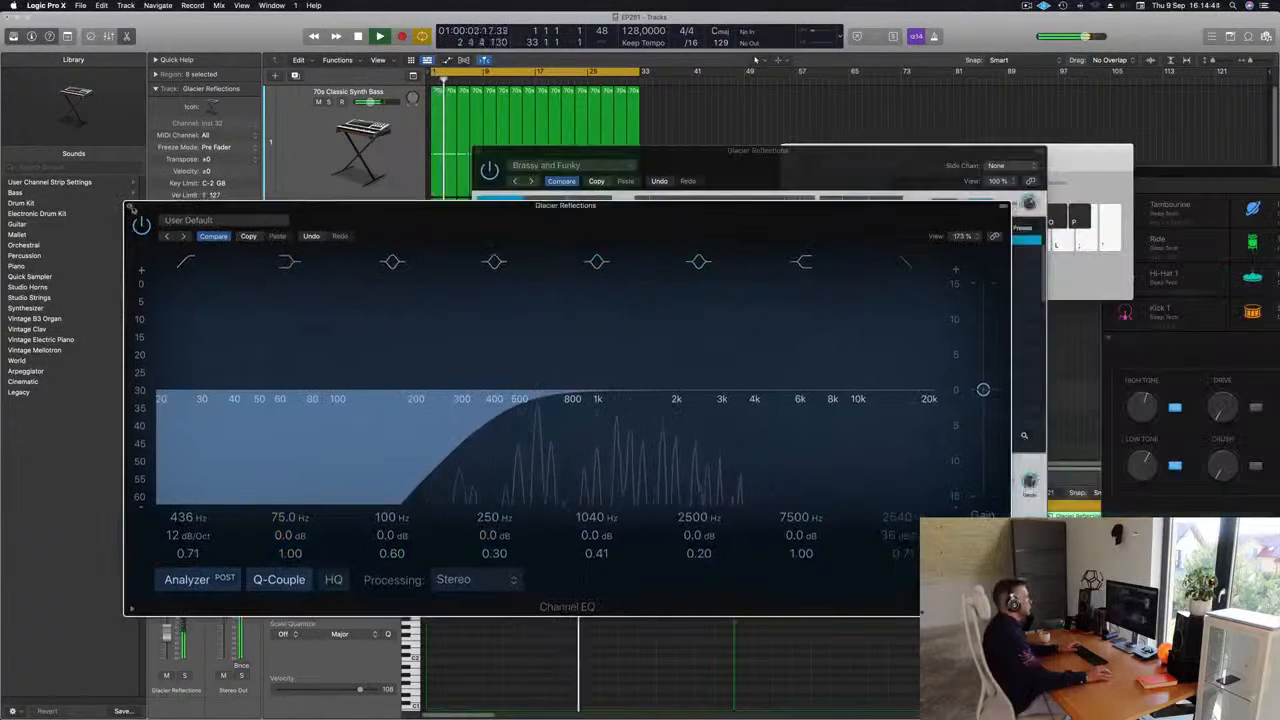
left_click(132, 206)
left_click_drag(640, 165, 1060, 163)
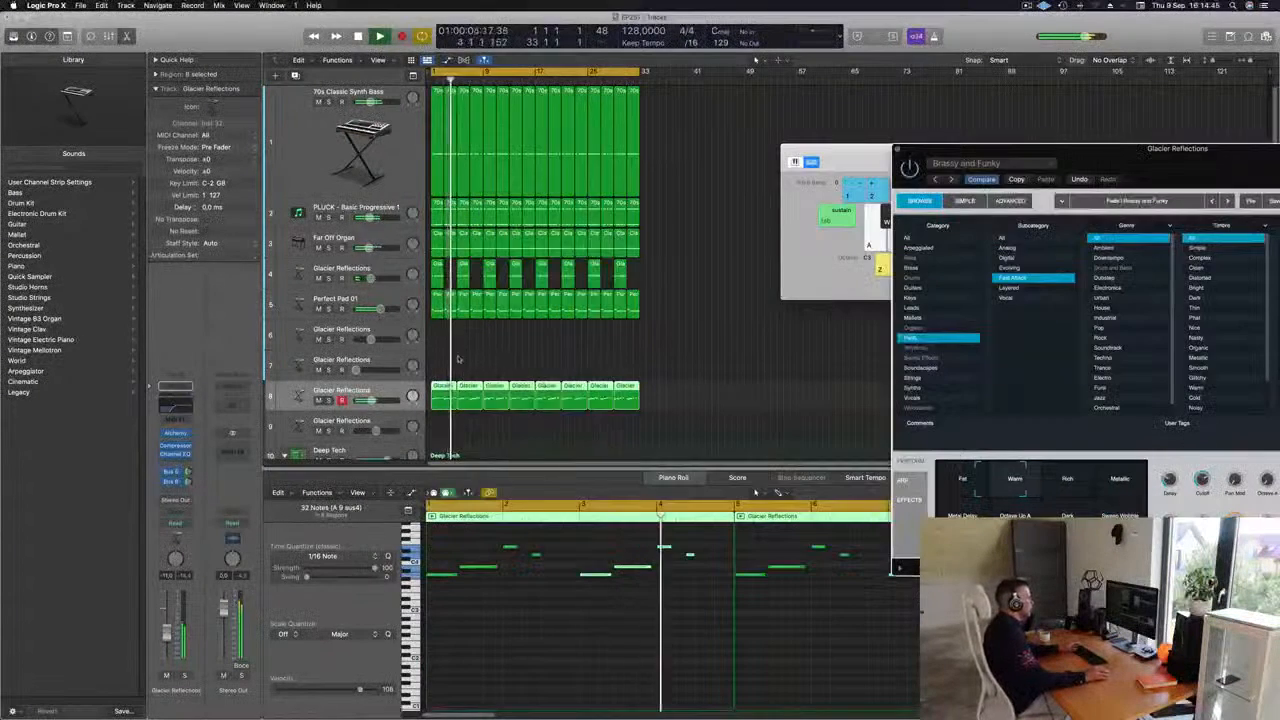
Try lower pitches for the note at bar 4 in track 8's first region, listening from the start.
left_click(442, 390)
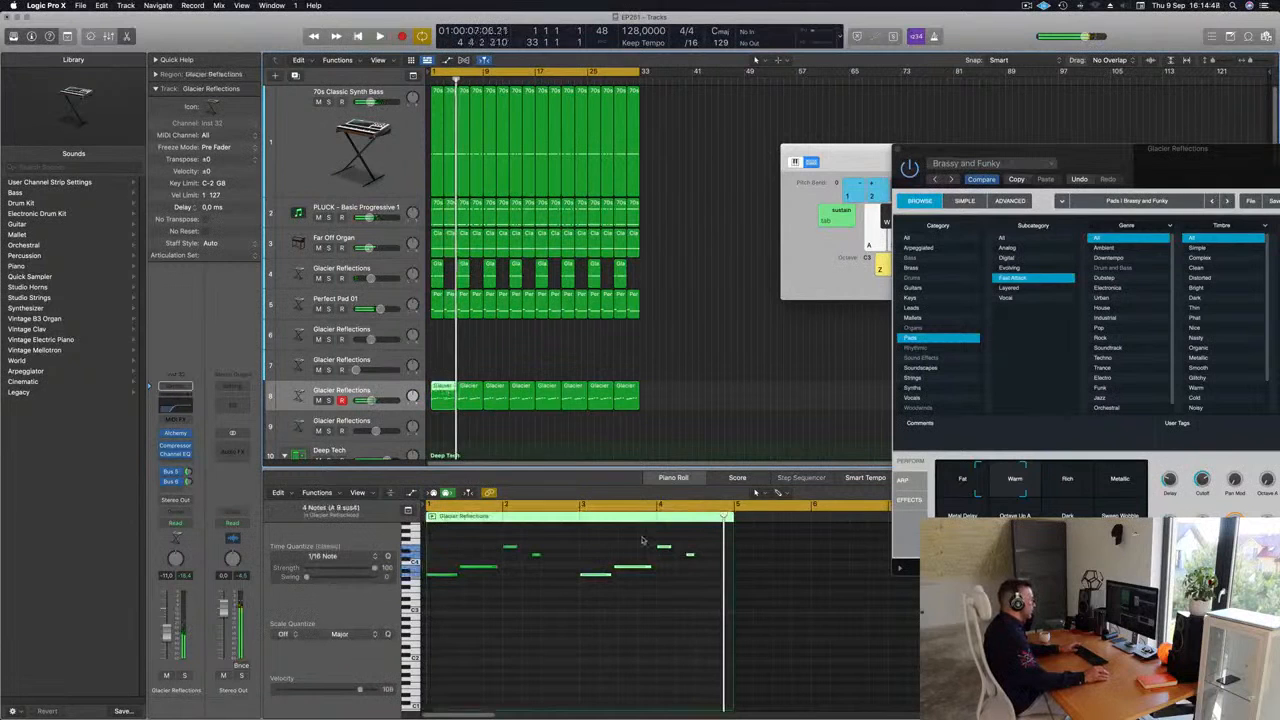
left_click(690, 544)
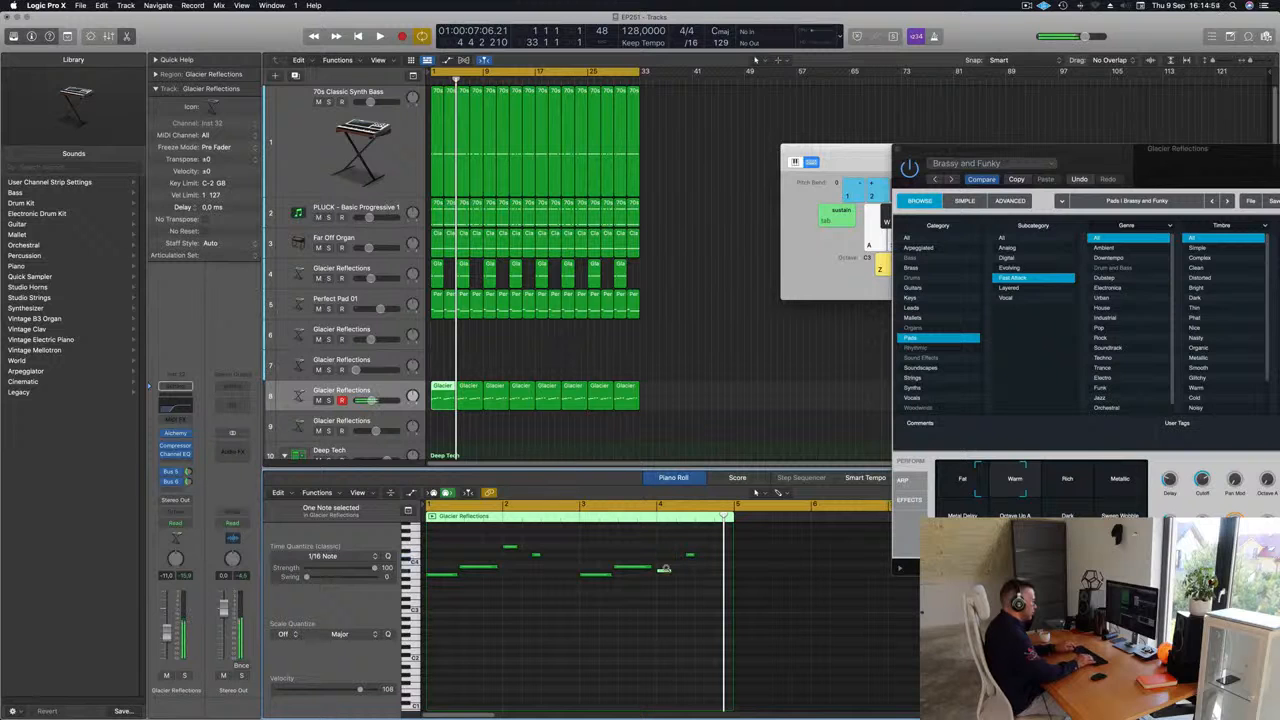
key("Return")
key("space")
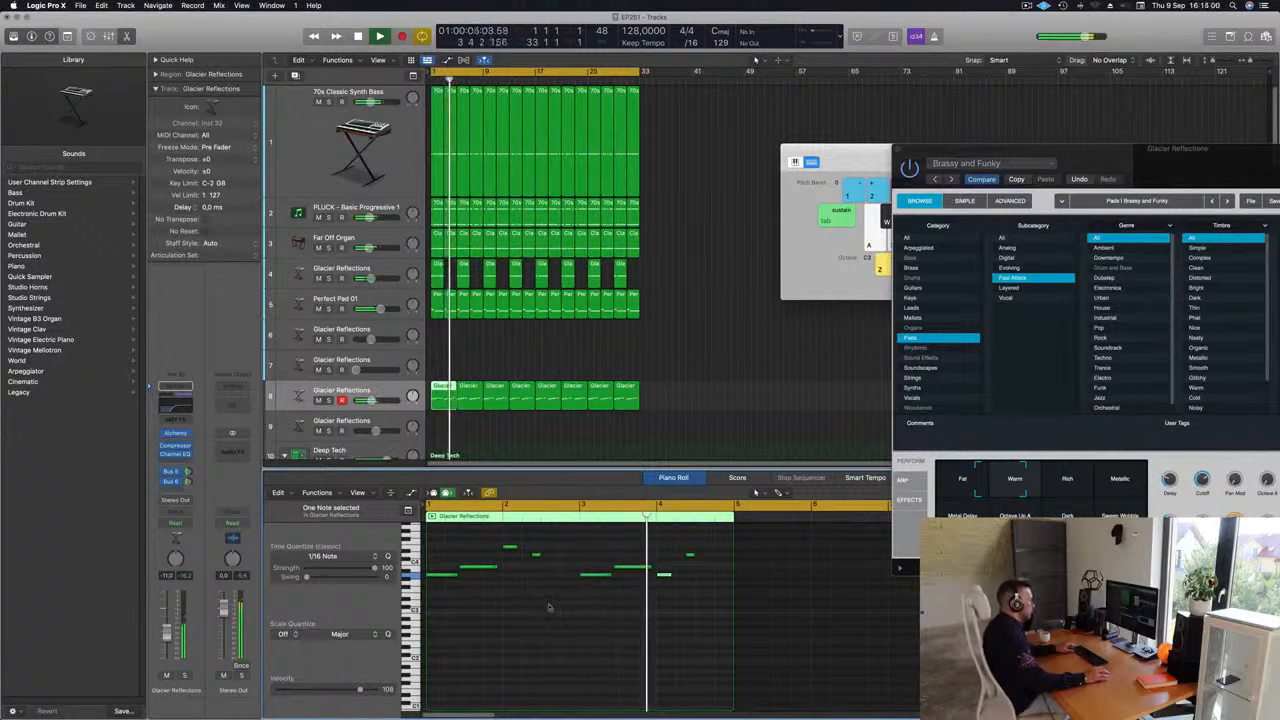
key("Return")
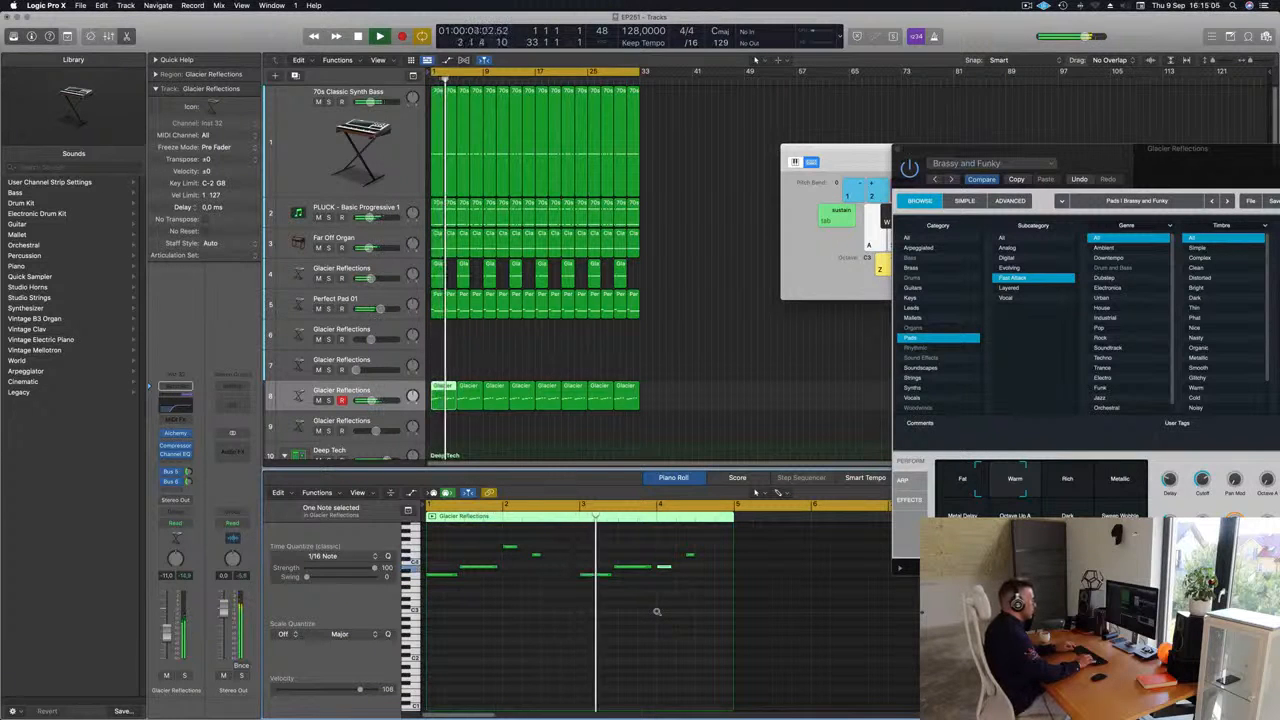
Replace track 8's first region with a copy of the bar 5 region and close the Alchemy window.
key("space")
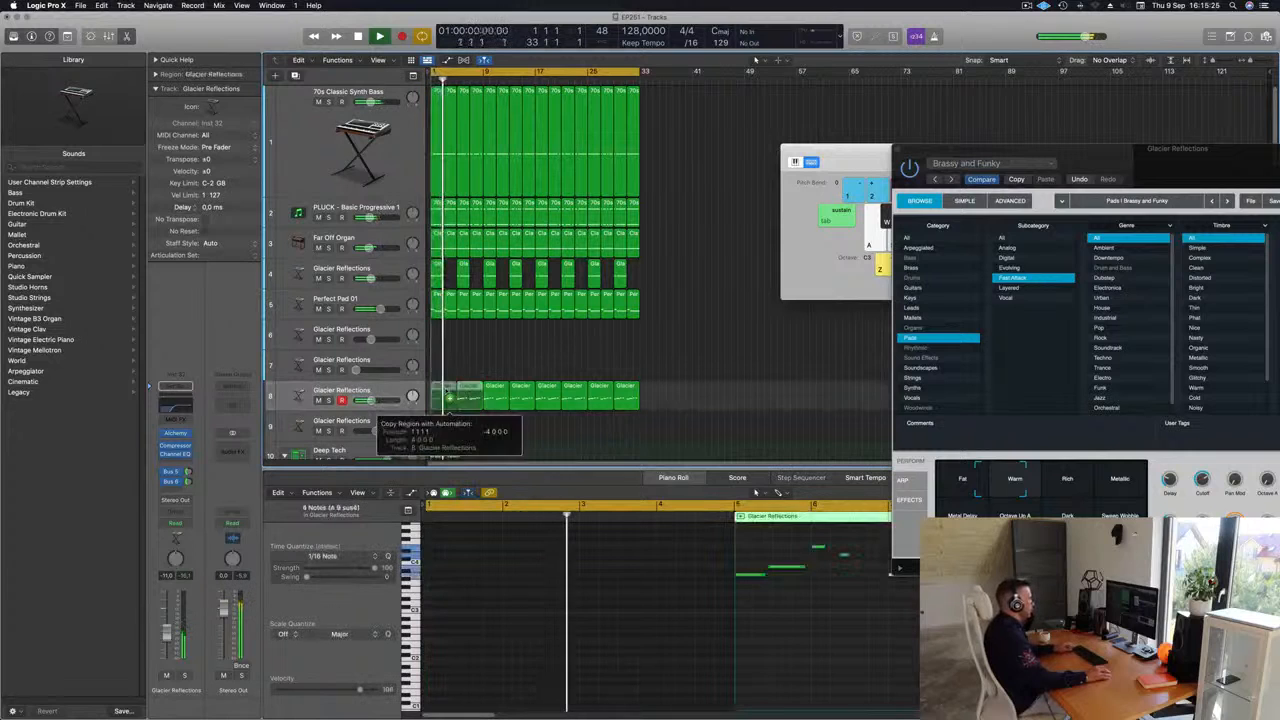
left_click_drag(1110, 150, 778, 88)
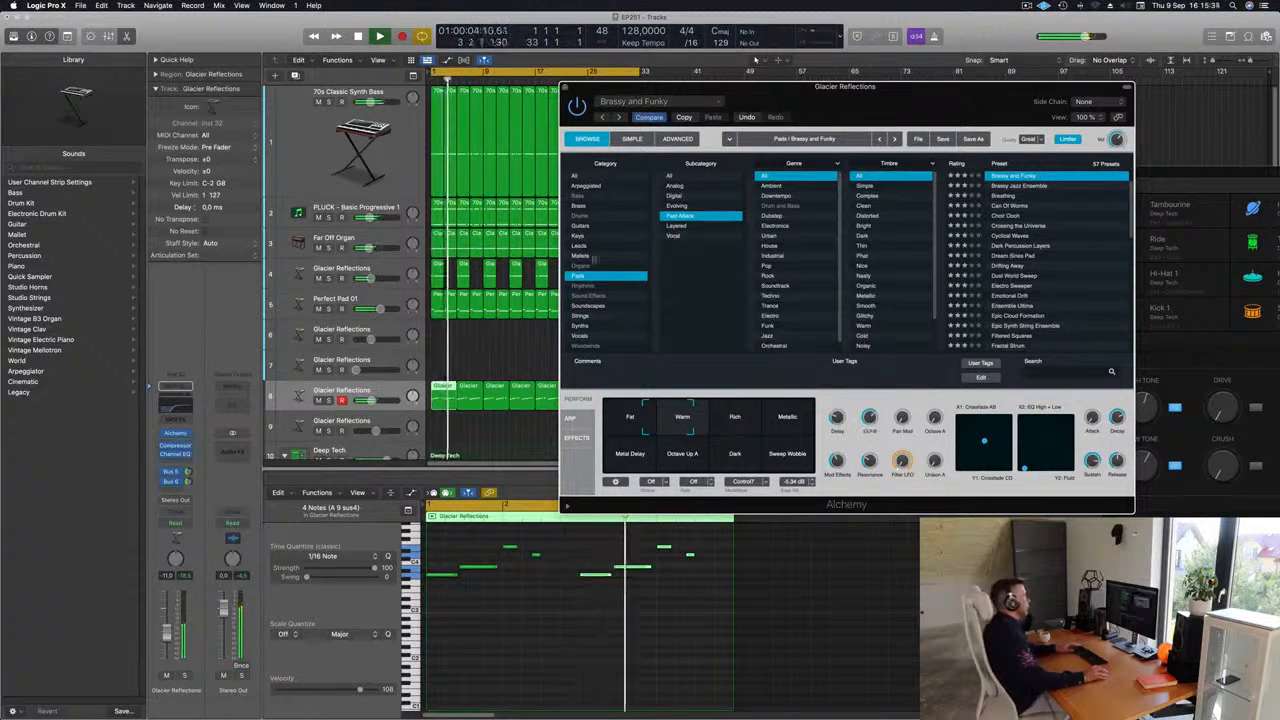
key("super+w")
Copy the first Tom Low region of the Deep Tech kit onto the Block track at bar 1.
scroll(588, 320, "down", 5)
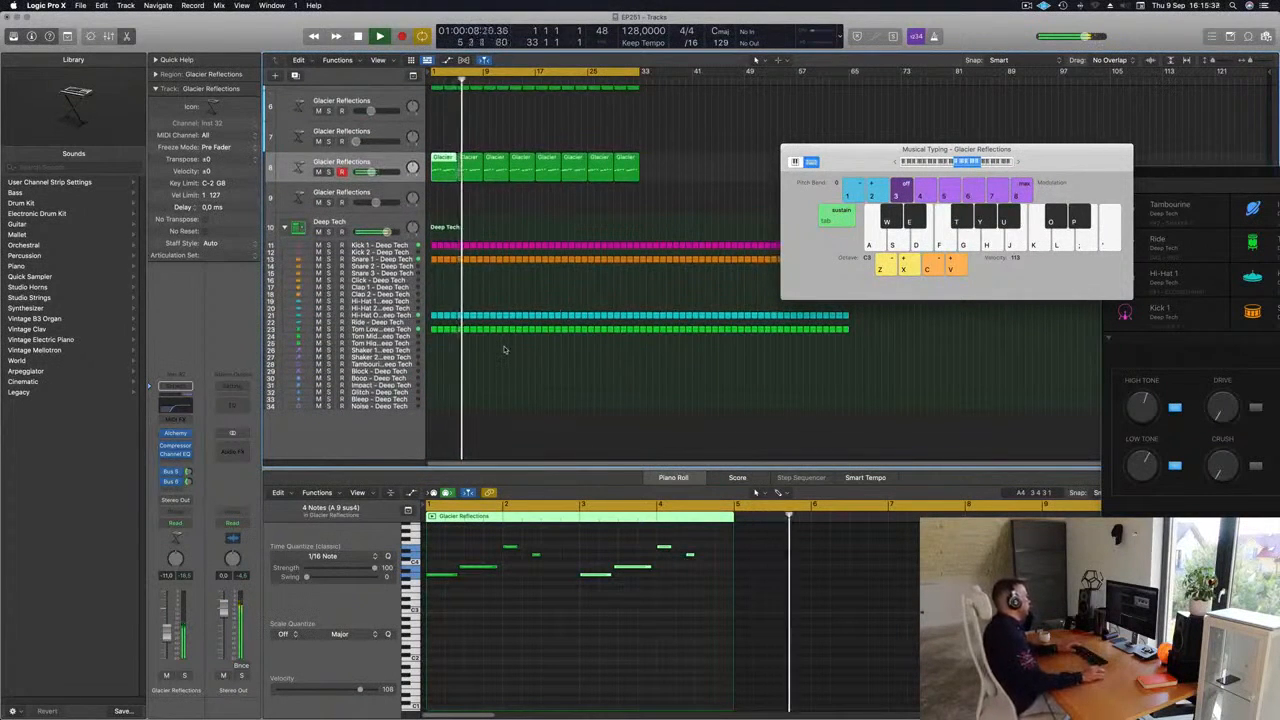
left_click(434, 330)
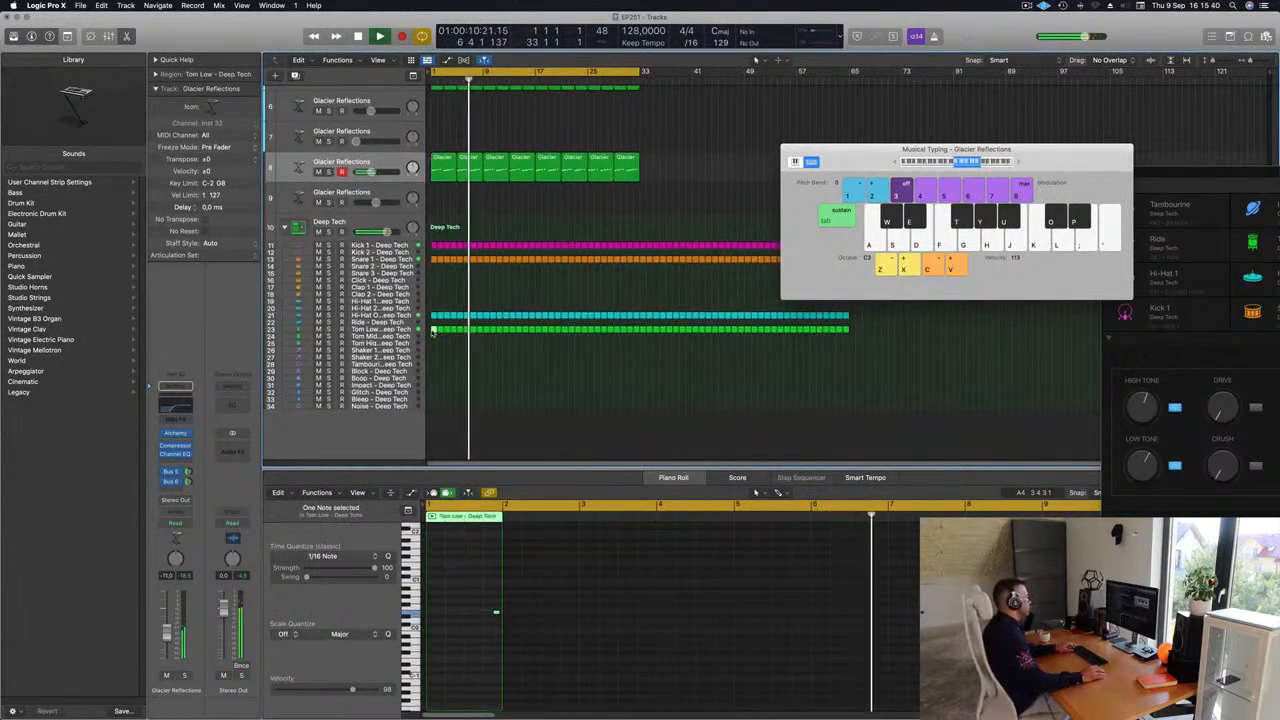
left_click_drag(434, 330, 434, 374)
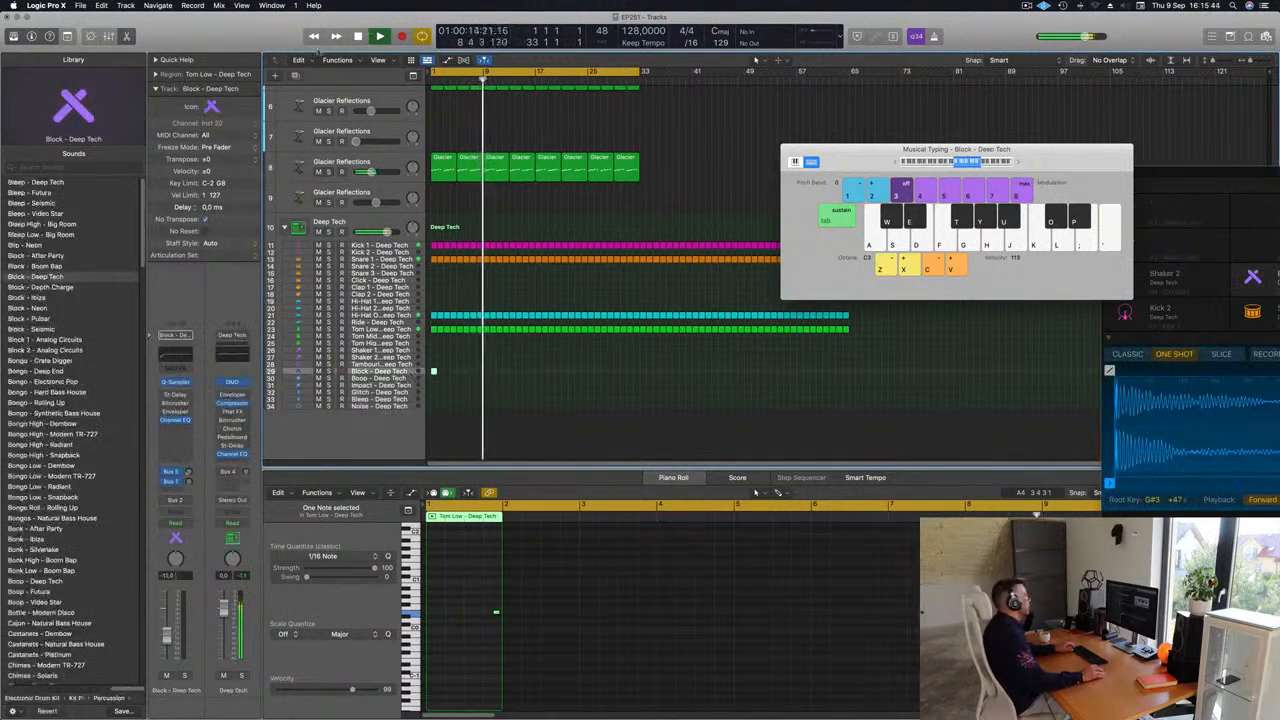
Show the toolbar, enlarge the Block track, zoom in on its first region and replay from the start.
key("ctrl+alt+super+t")
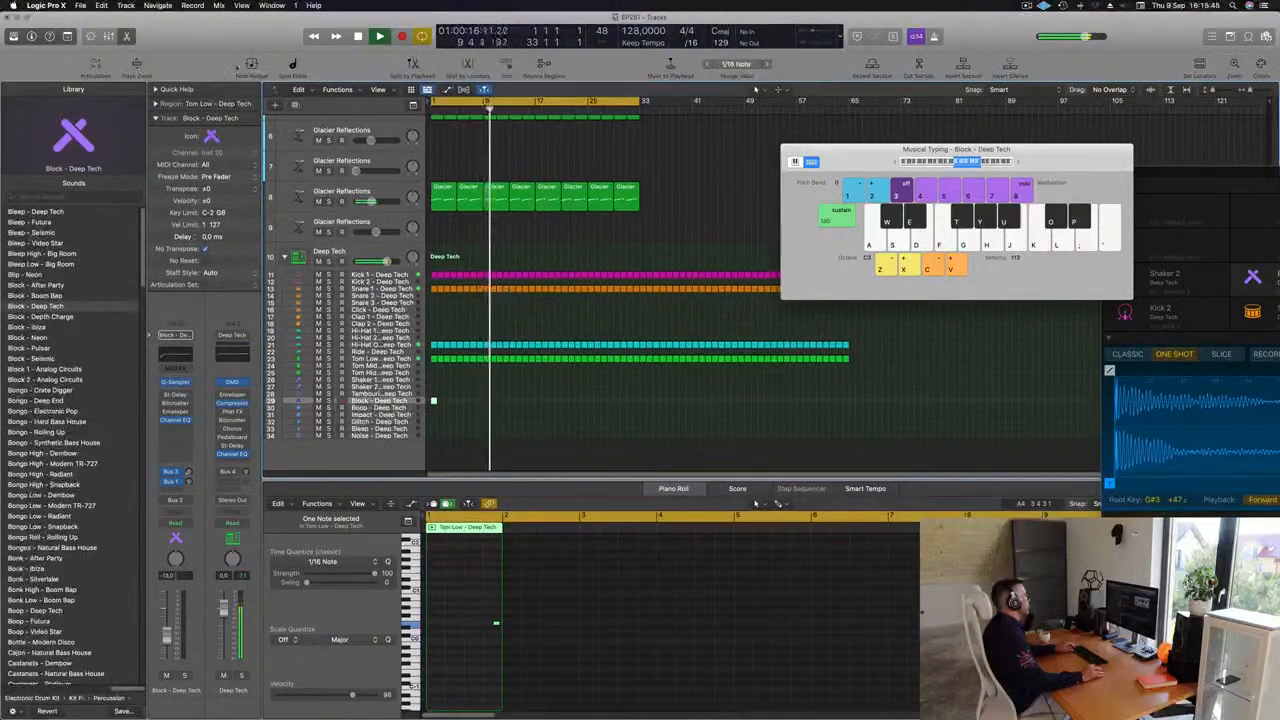
key("ctrl+z")
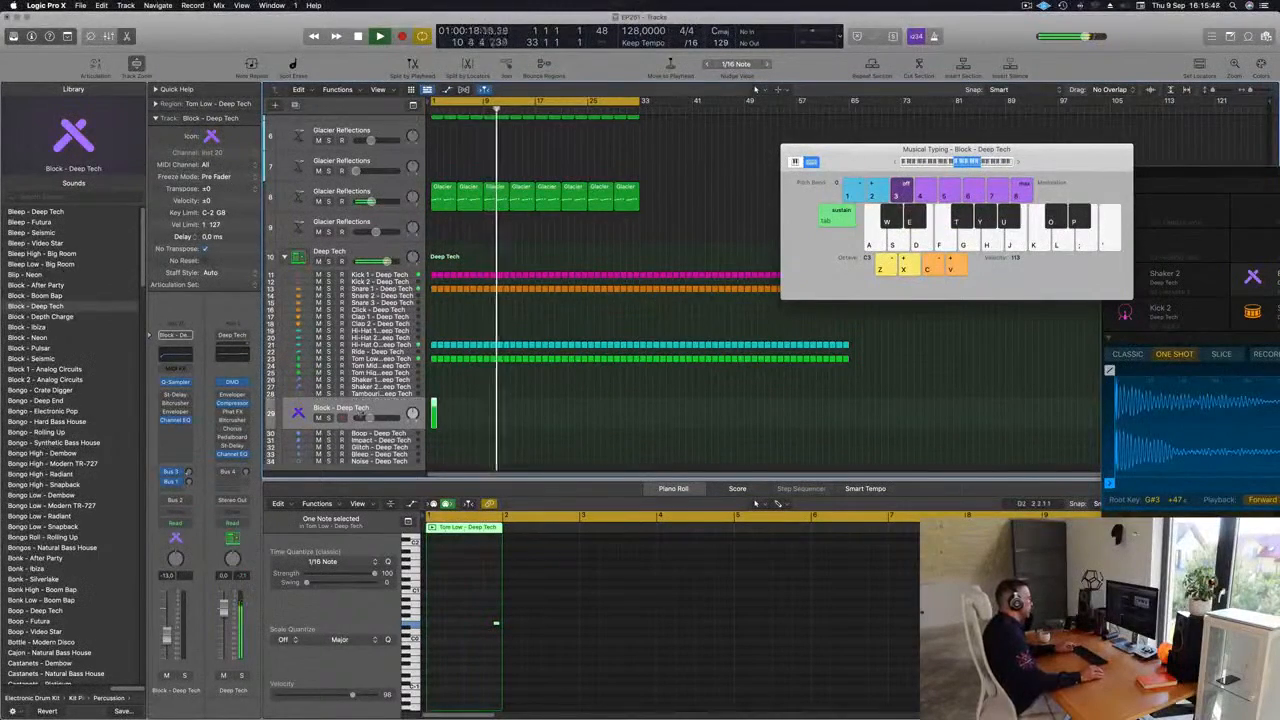
scroll(480, 417, "up", 5)
key("Return")
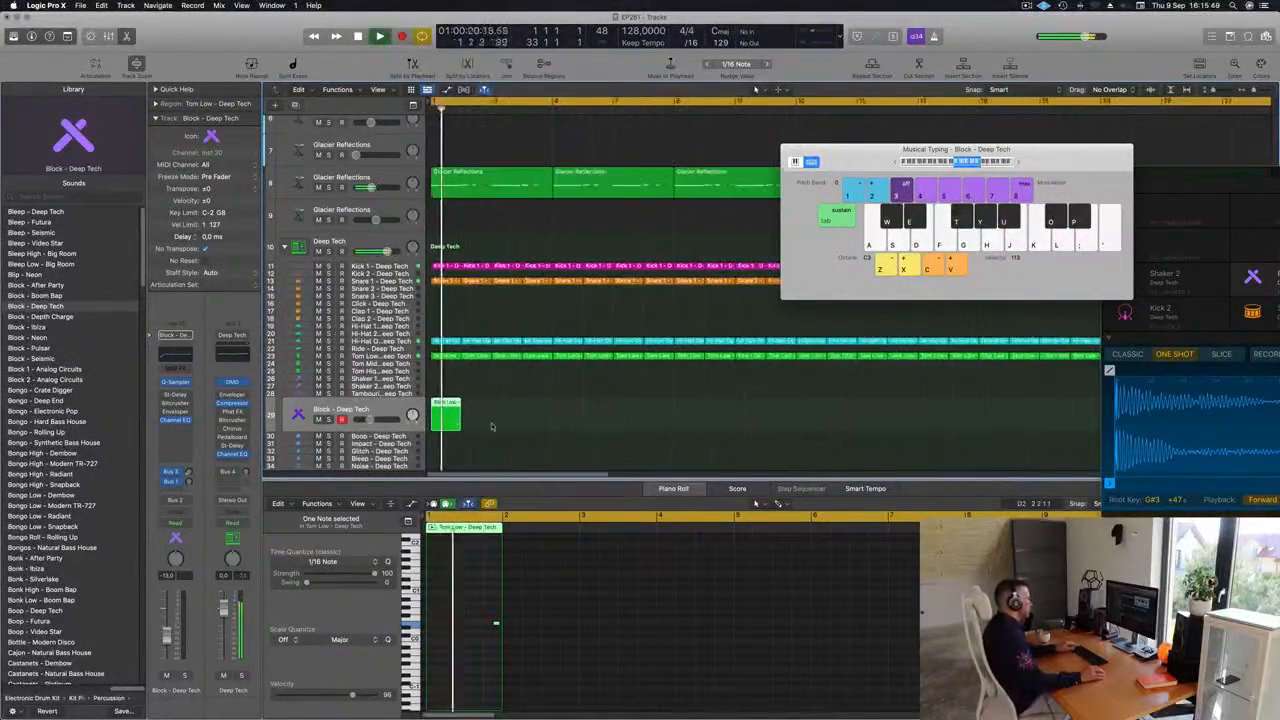
Copy the note in the Block track's first region to two earlier positions within bar 1, forming a three-note pattern.
left_click(497, 625)
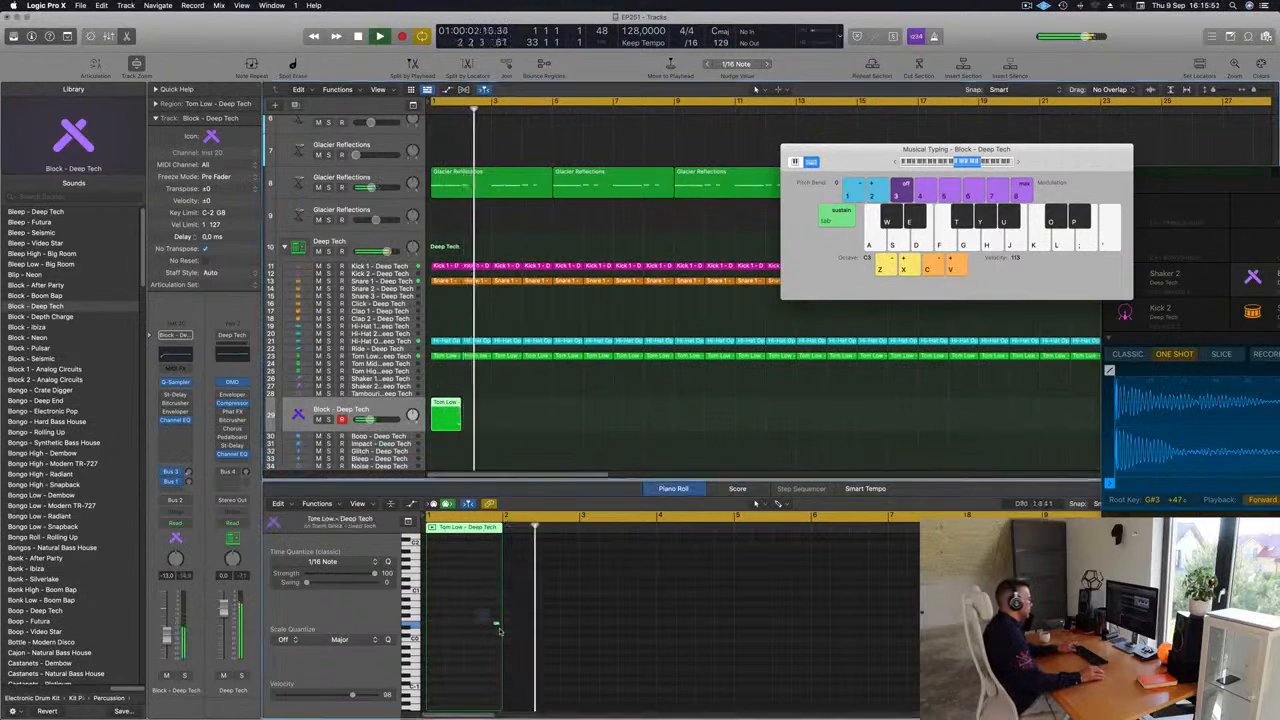
left_click_drag(481, 608, 516, 656)
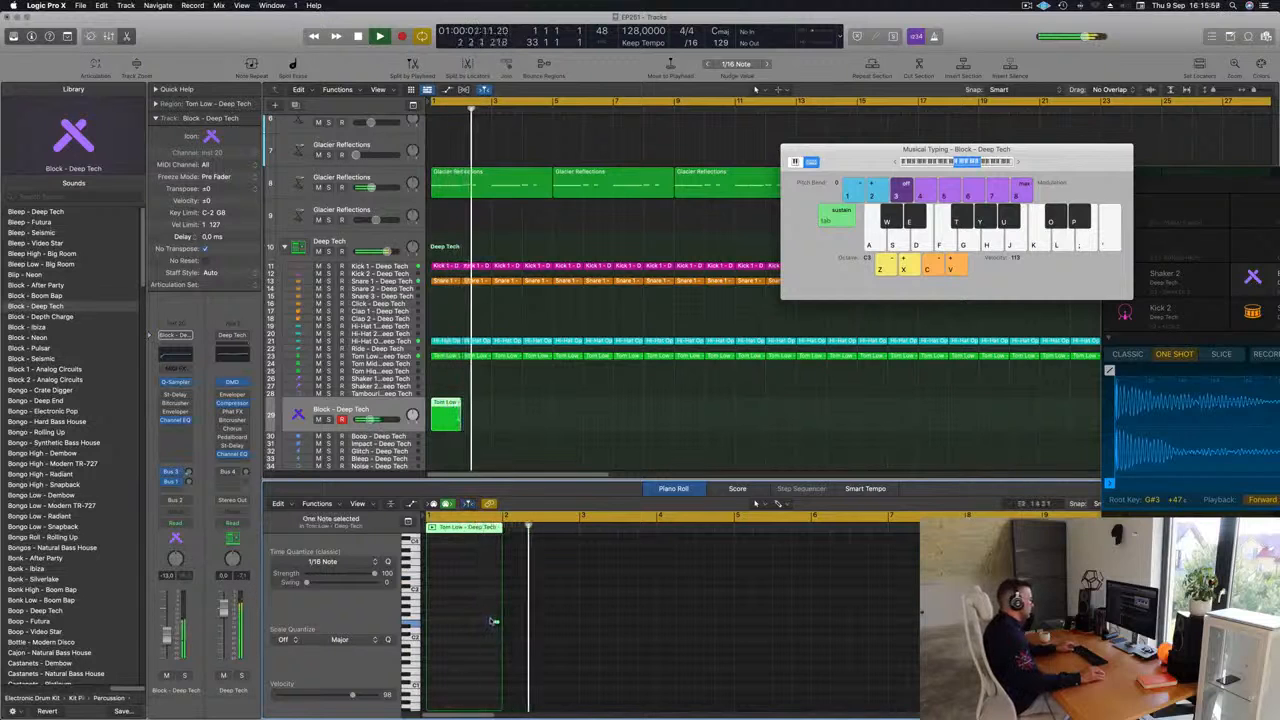
left_click_drag(497, 622, 449, 623)
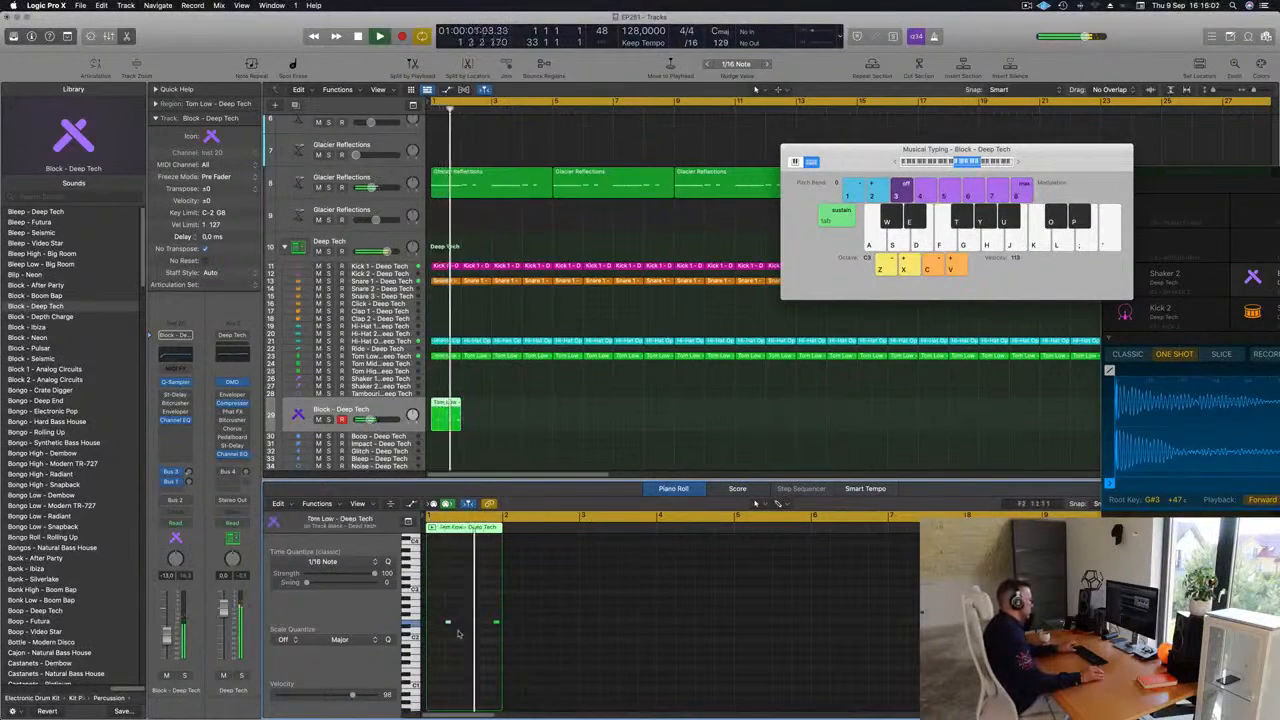
left_click_drag(467, 630, 476, 623)
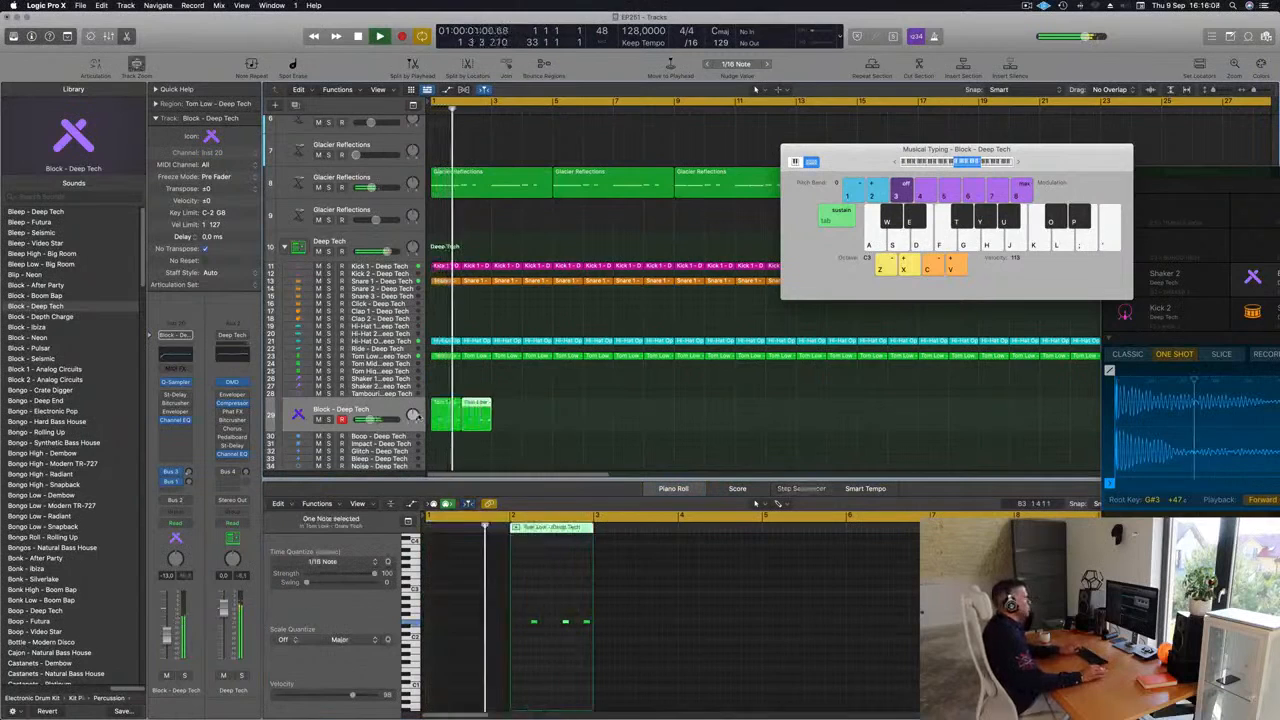
Repeat the three-note region along the Block track up to the end of bar 36.
key("super+r")
key("super+r")
key("super+r")
key("super+r")
scroll(595, 402, "down", 5)
scroll(594, 402, "down", 1)
scroll(590, 406, "down", 1)
left_click_drag(574, 418, 430, 425)
key("super+r")
key("super+r")
key("super+r")
key("super+r")
key("super+r")
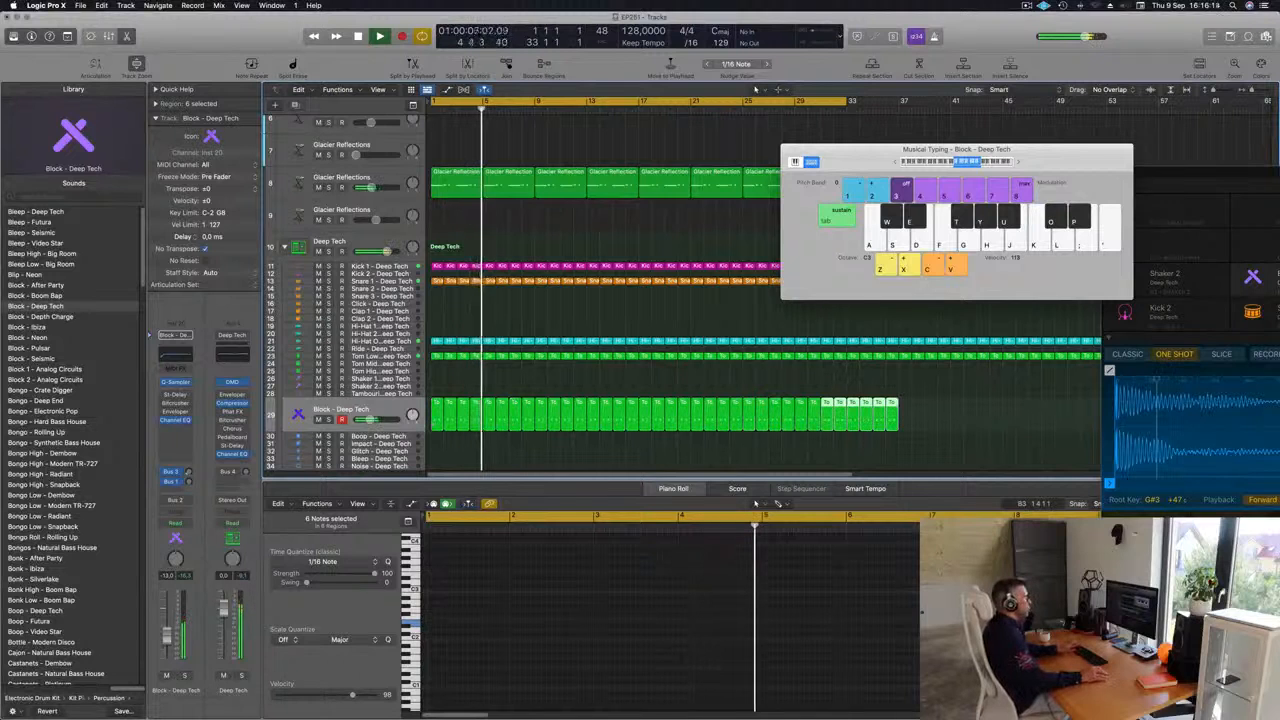
Move the Musical Typing window aside and raise all notes in the Block track's first 32 bars by an octave, replaying from the start.
left_click_drag(1046, 165, 1279, 174)
key("space")
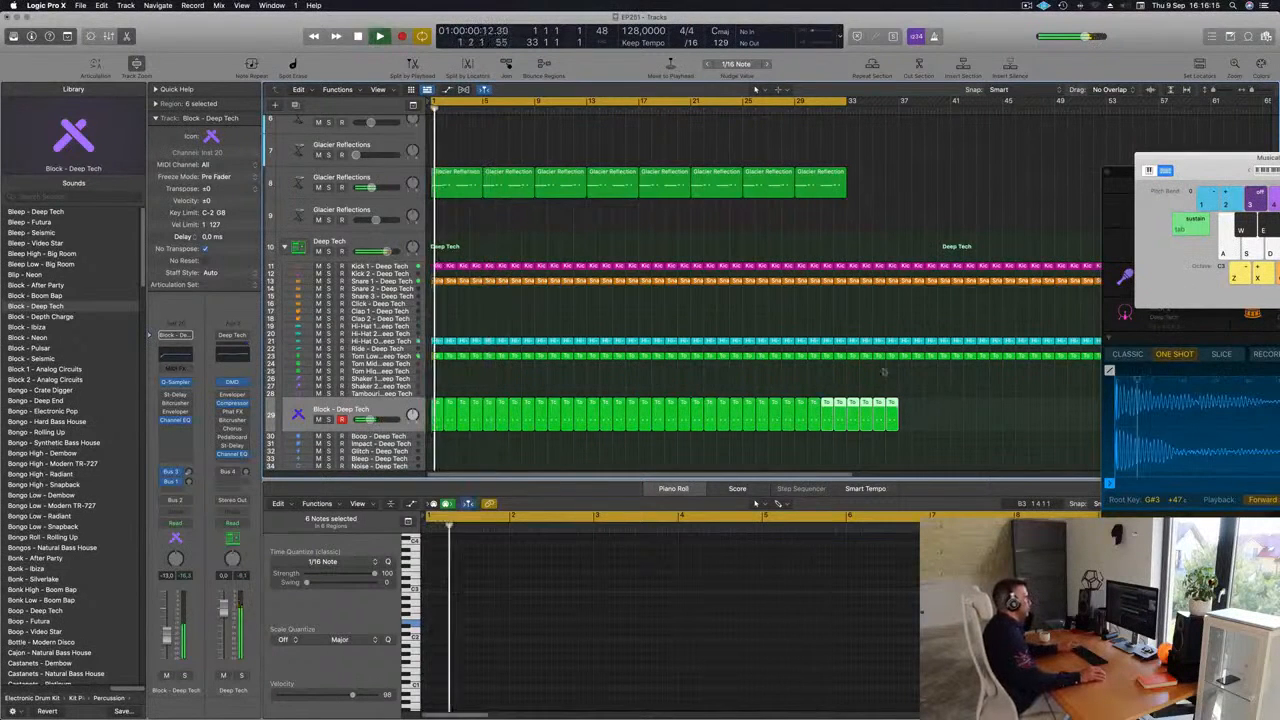
left_click(388, 407)
left_click(571, 599)
key("super+a")
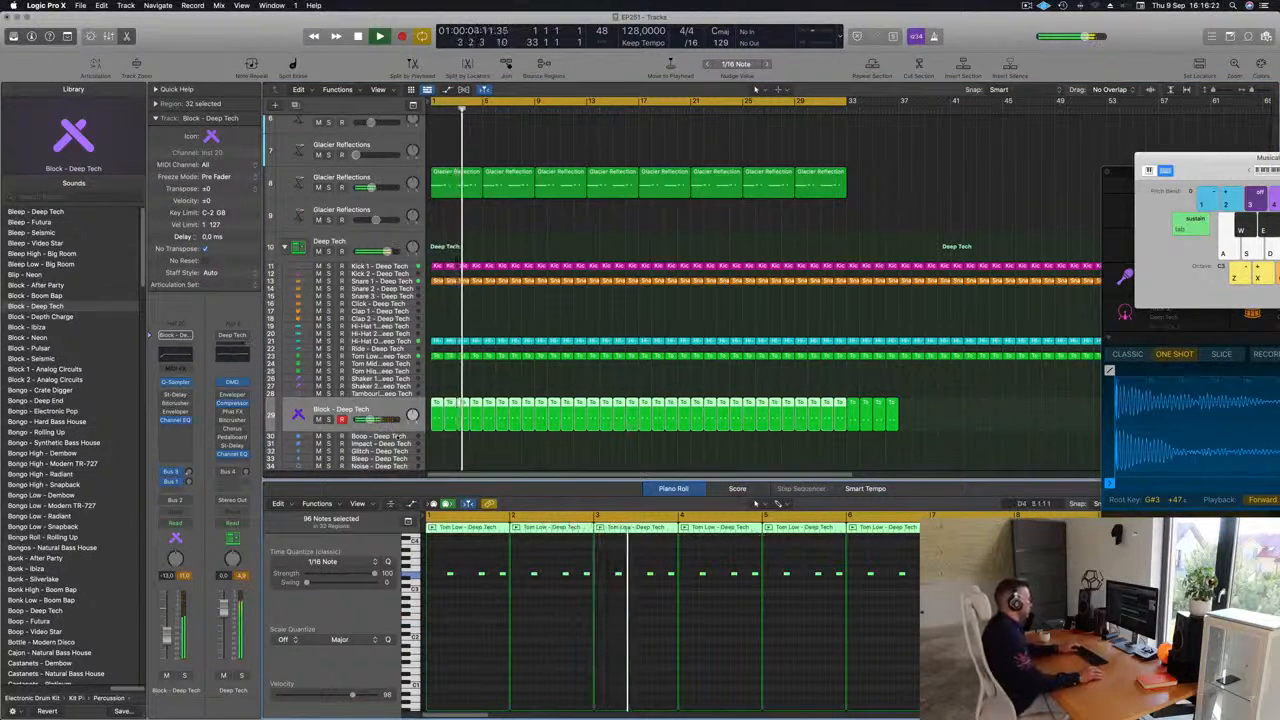
key("Return")
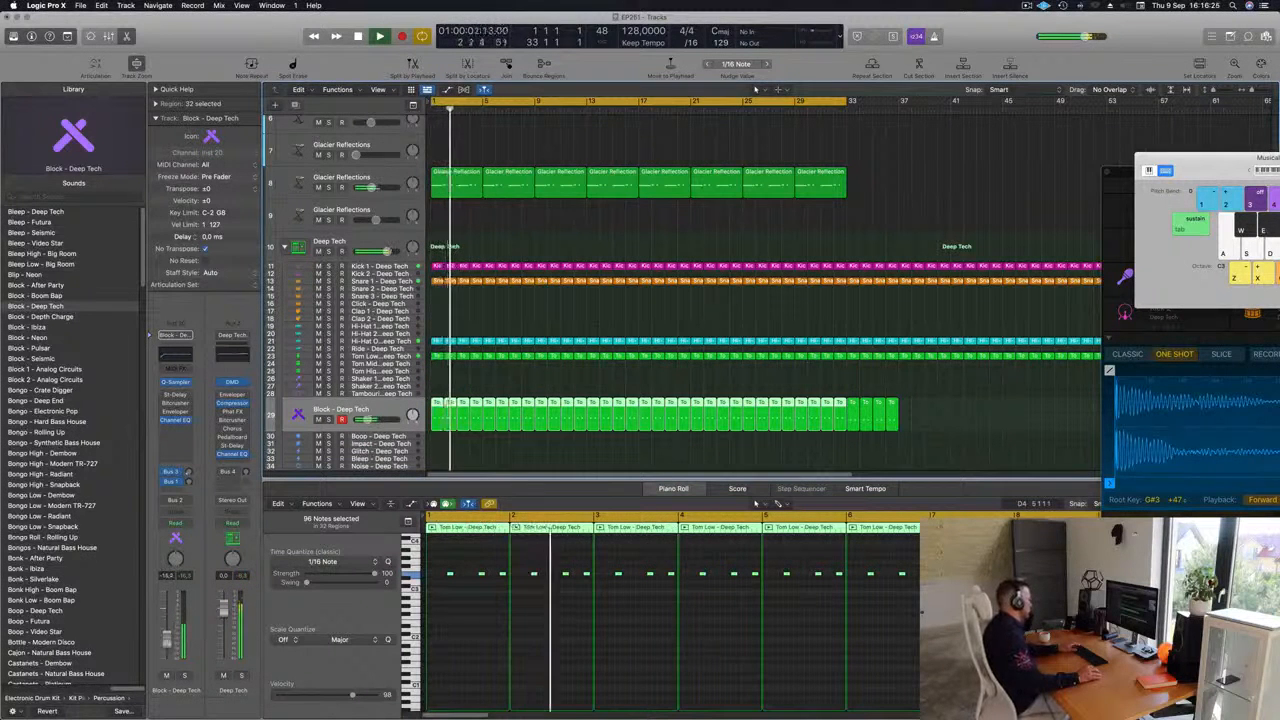
Load the 1/2 Note Swing preset in the Block track's Stereo Delay.
left_click(176, 395)
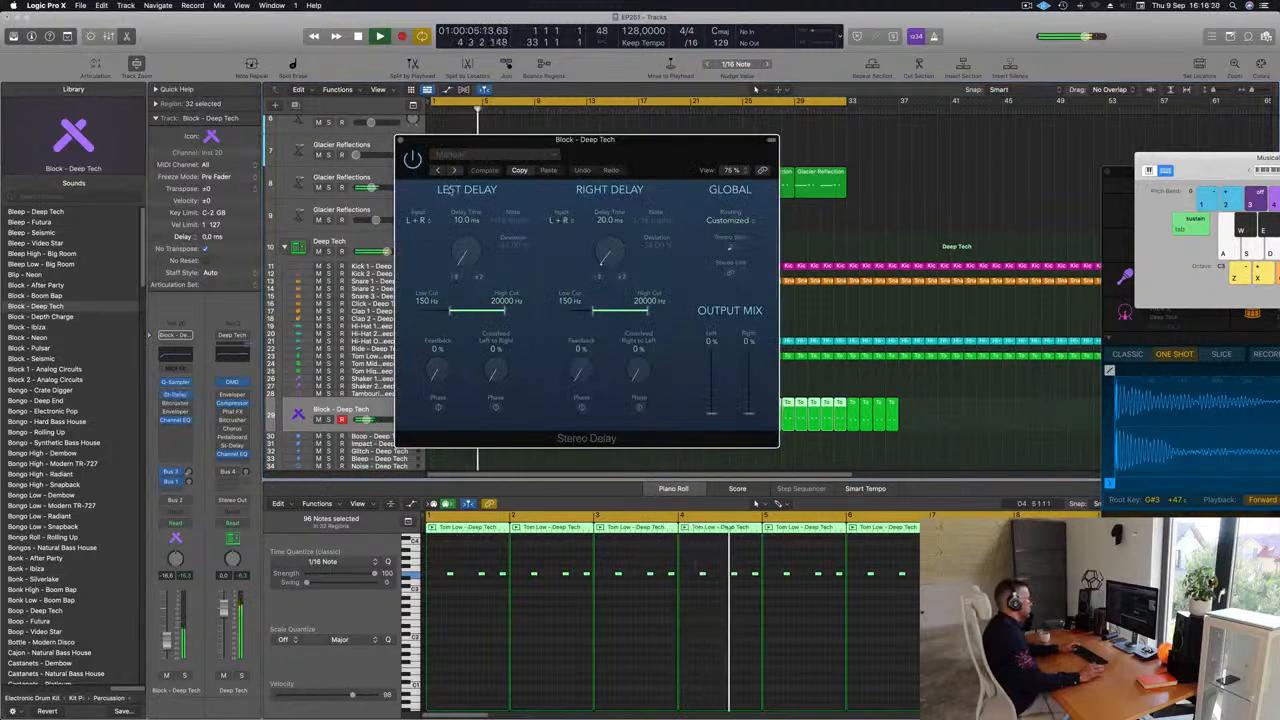
left_click(437, 171)
left_click_drag(537, 140, 544, 156)
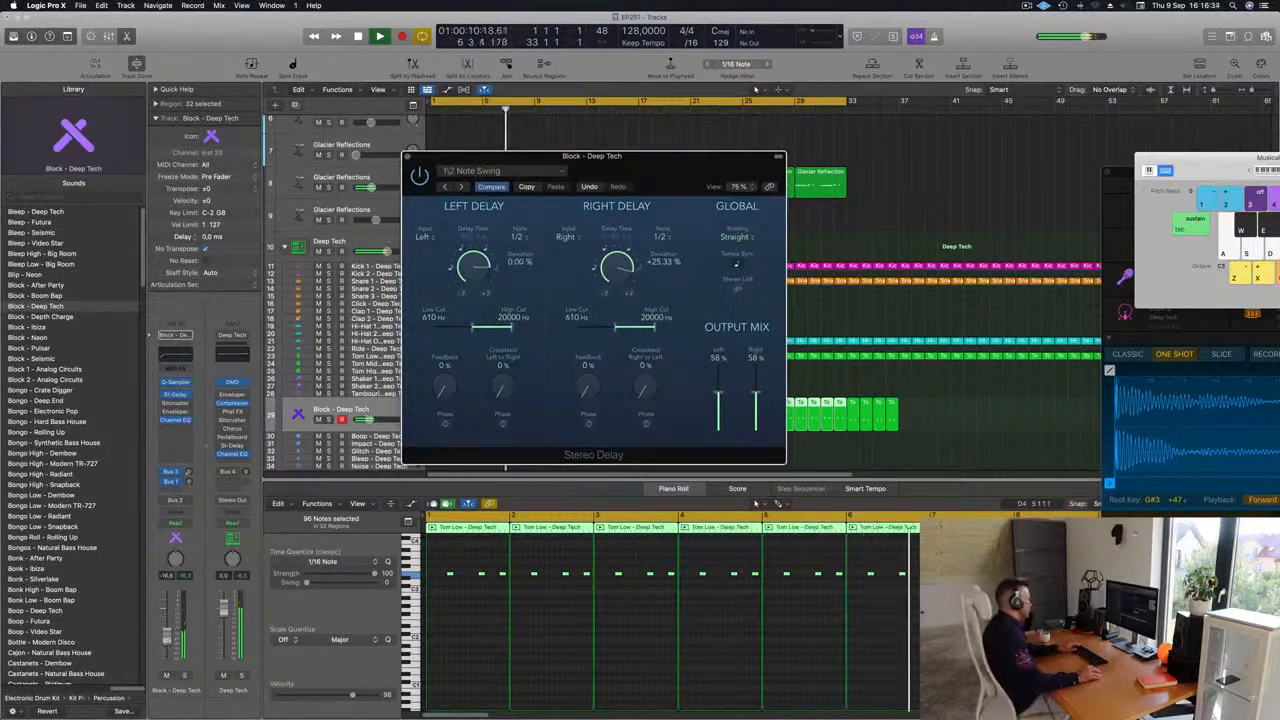
Raise the Block track's volume to about -9 dB, audition it in solo and close the Stereo Delay window.
left_click_drag(168, 643, 168, 638)
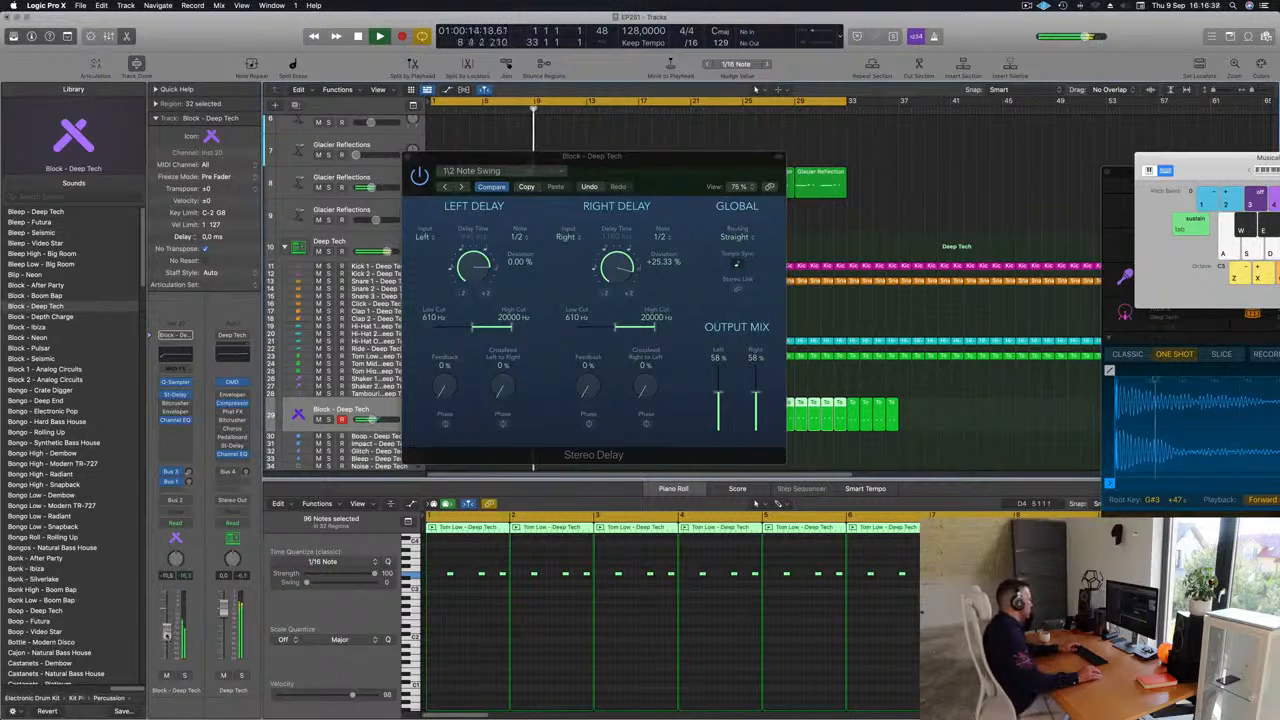
left_click(183, 677)
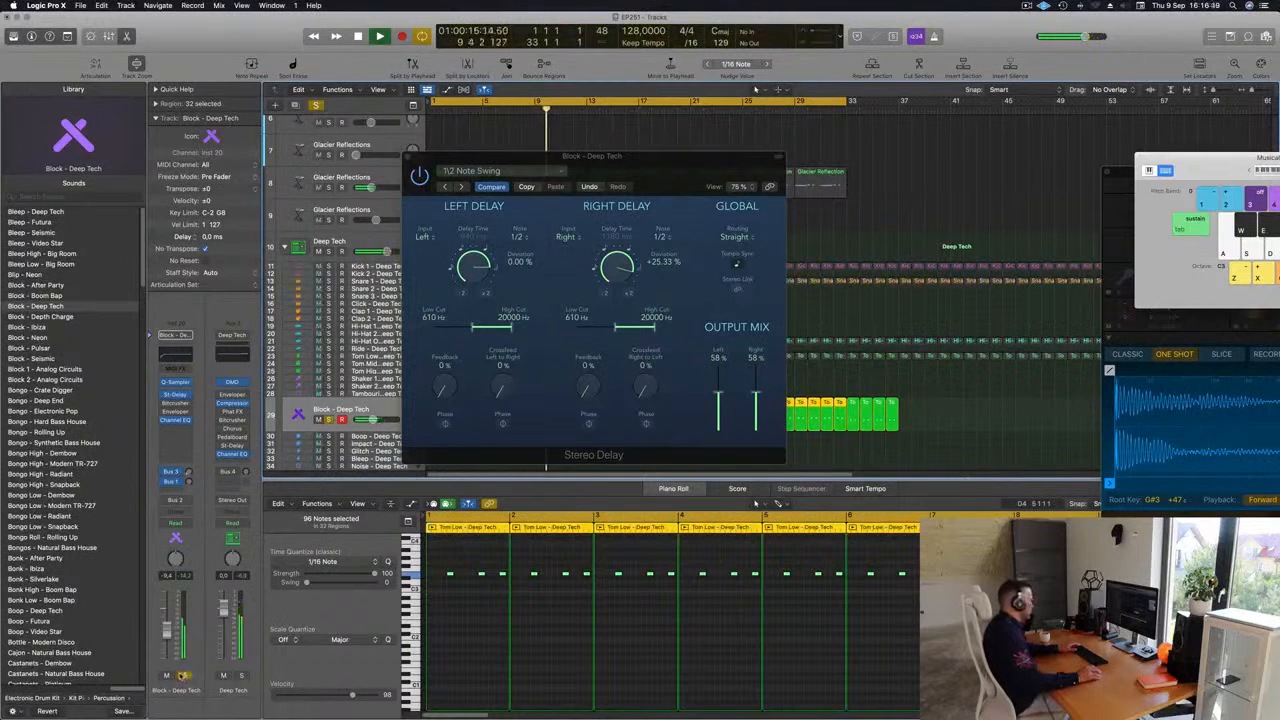
left_click(183, 677)
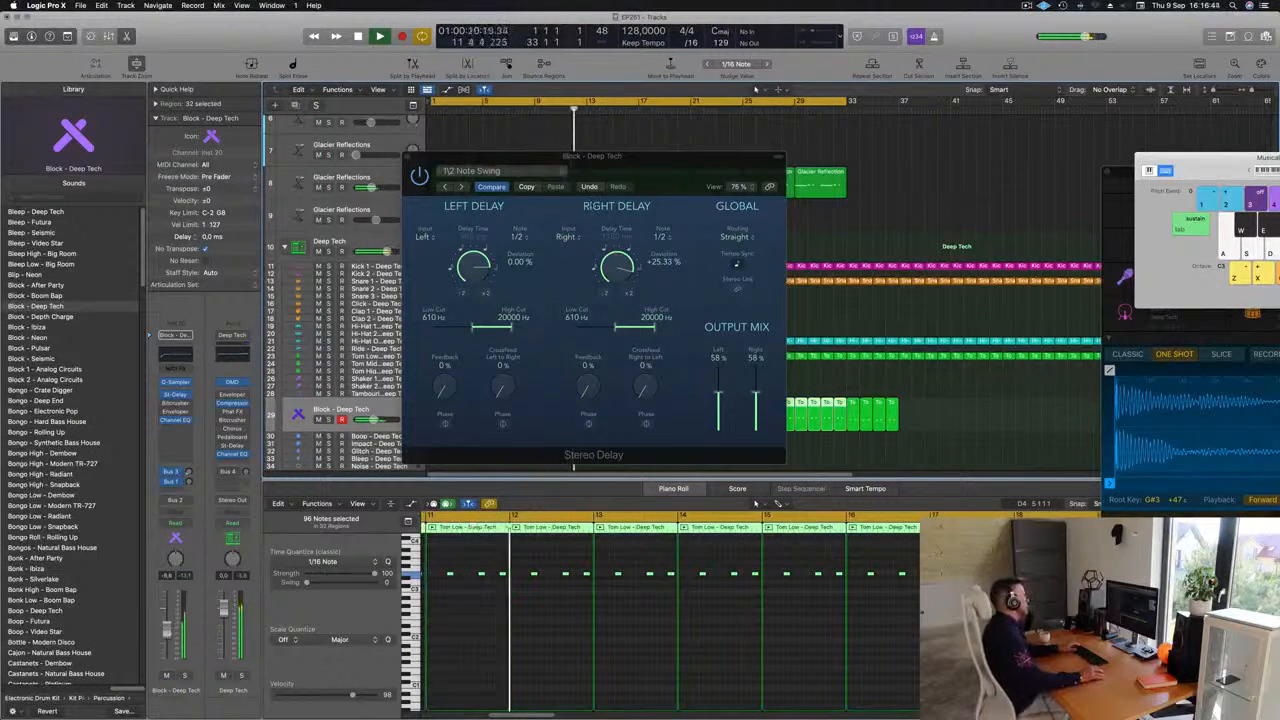
left_click_drag(426, 164, 381, 197)
left_click(364, 190)
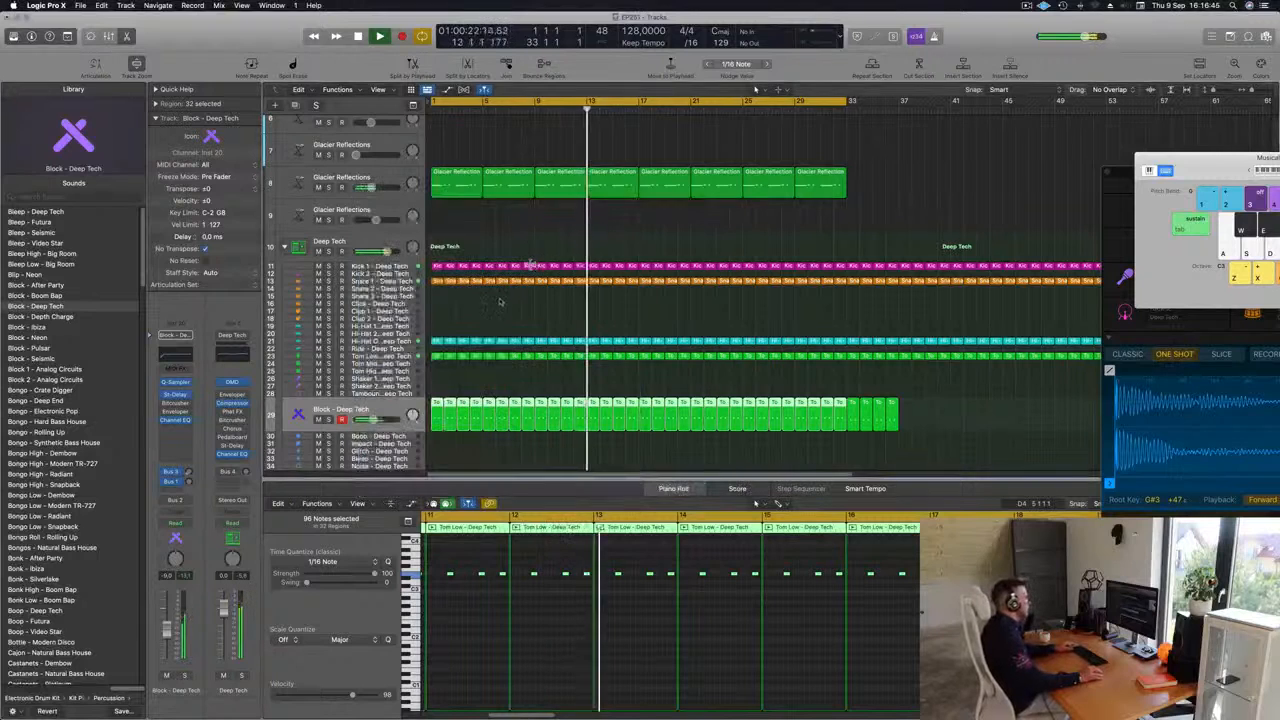
Copy the first Hi-Hat Open region of the Deep Tech kit onto the Shaker 2 track at bar 1.
key("super+Left")
key("super+Left")
left_click(537, 301)
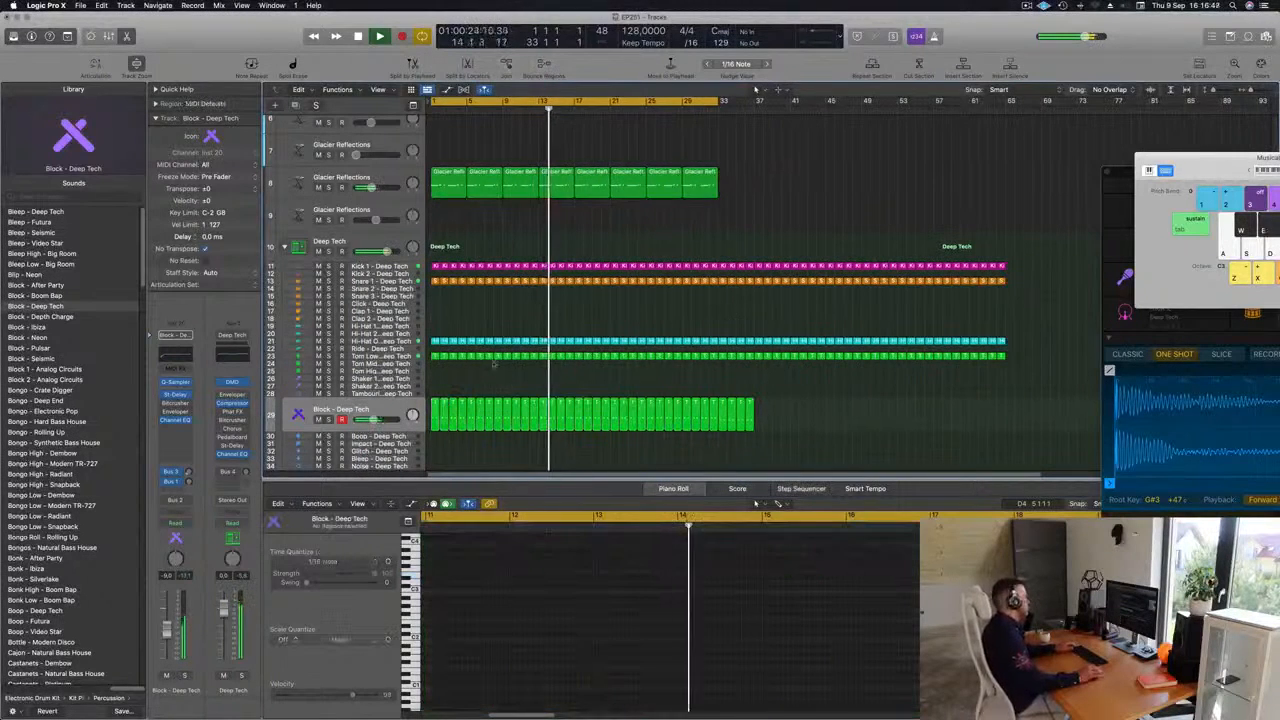
left_click(434, 356)
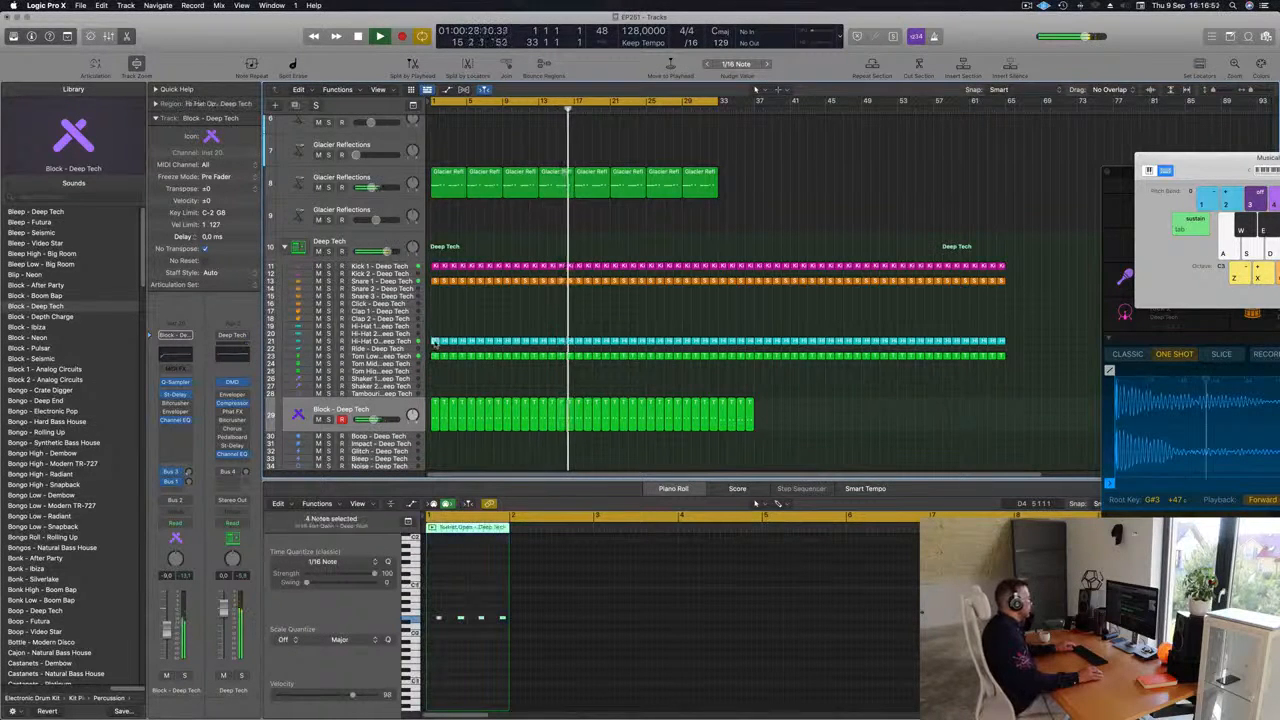
left_click_drag(436, 342, 435, 387)
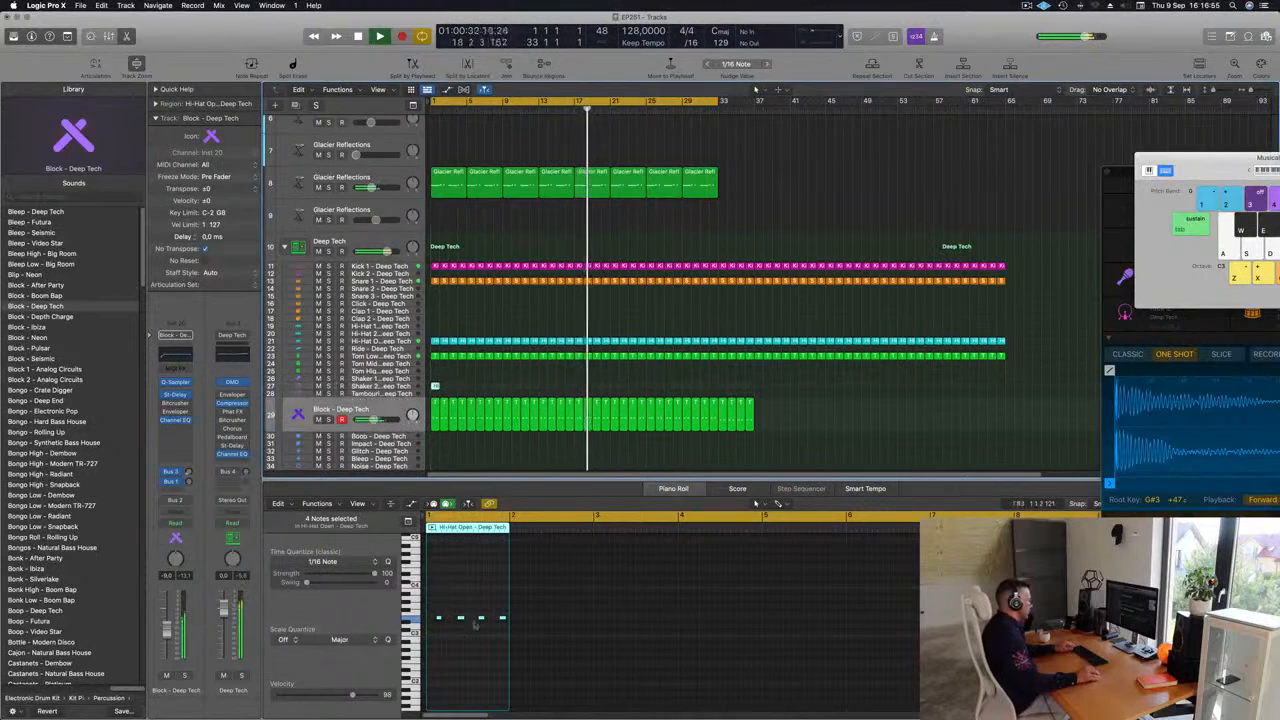
Duplicate the notes in the Shaker 2 region to make a 12-note pattern and shorten all of them.
key("z")
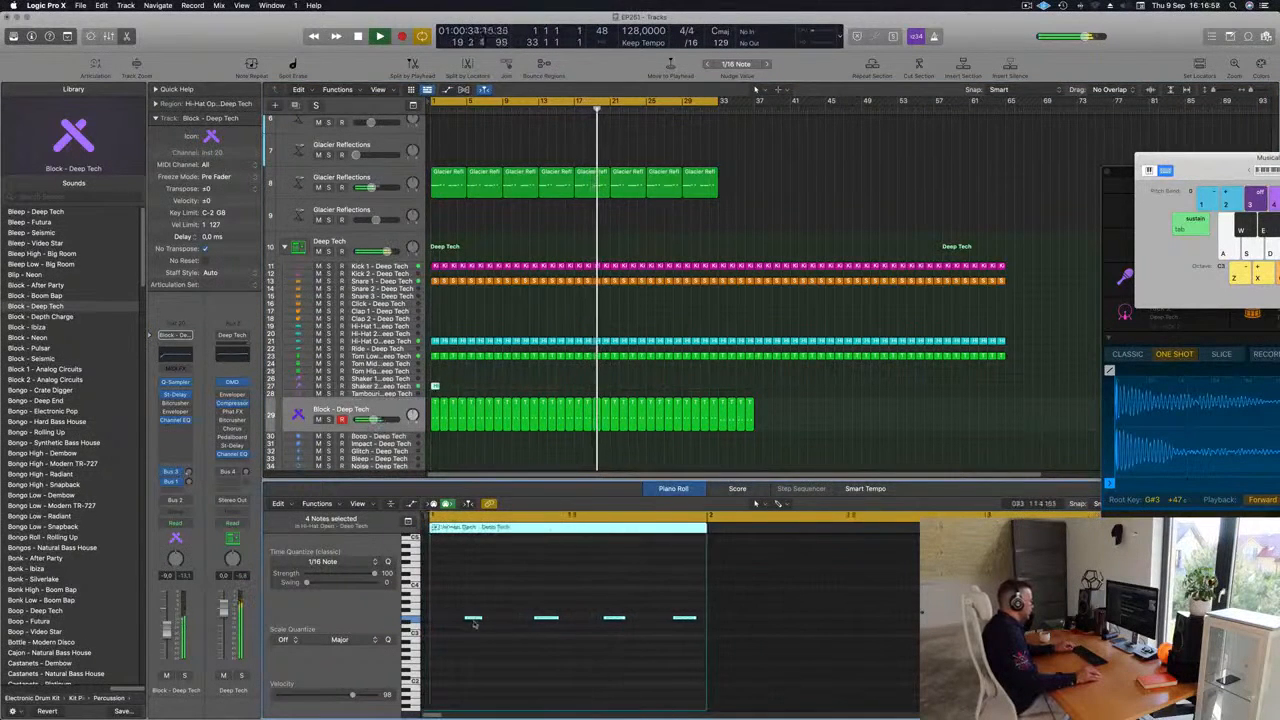
mouse_move(470, 618)
left_mouse_down()
mouse_move(436, 620)
mouse_move(478, 619)
left_mouse_up()
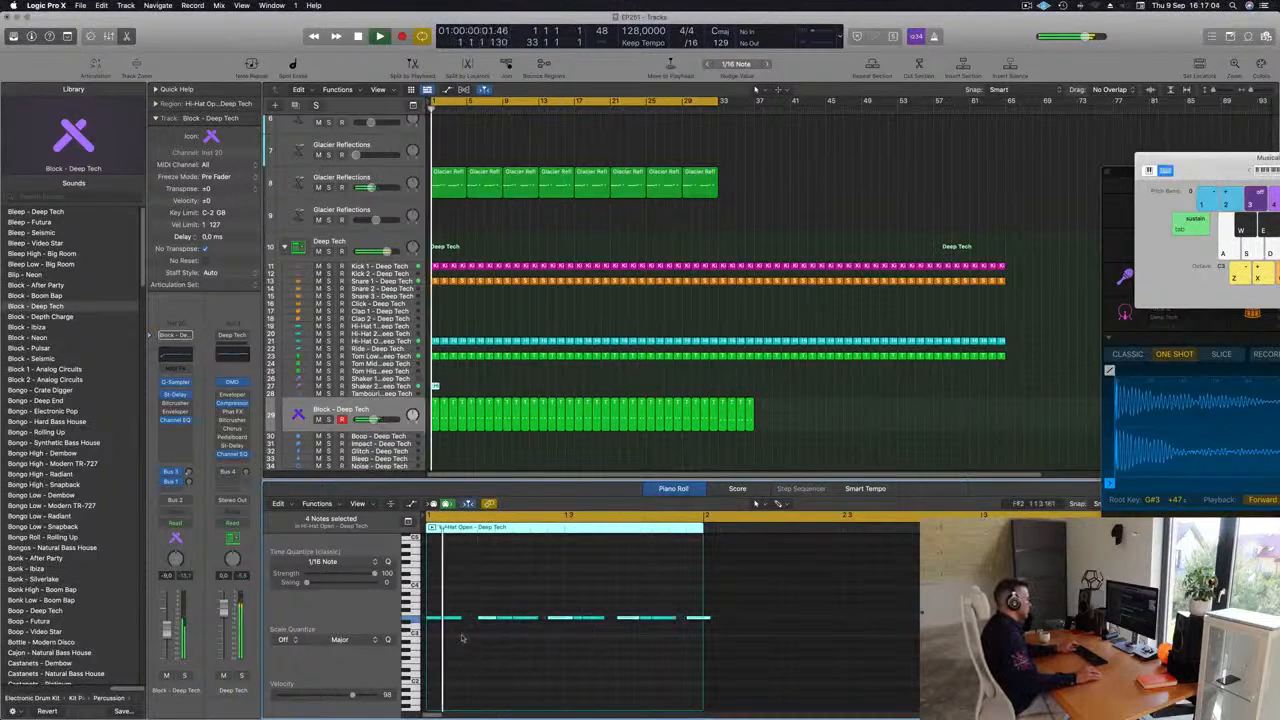
key("space")
left_click_drag(434, 603, 742, 659)
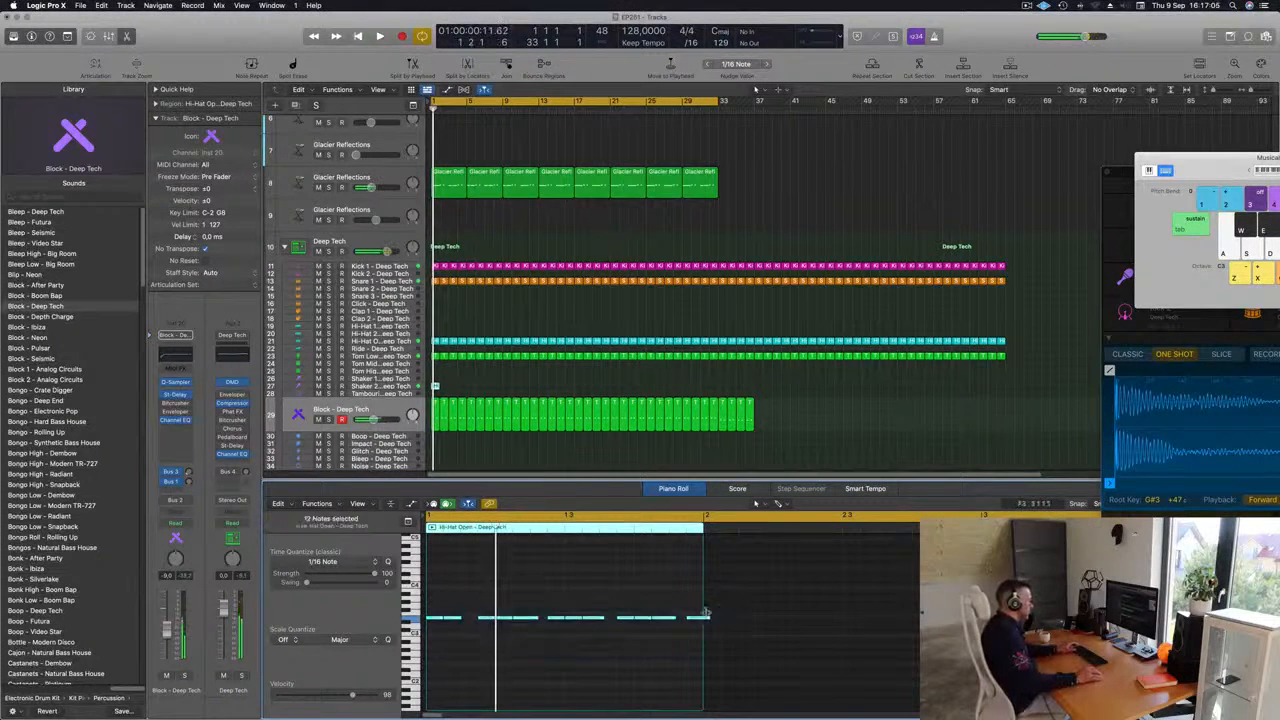
left_click_drag(708, 619, 698, 621)
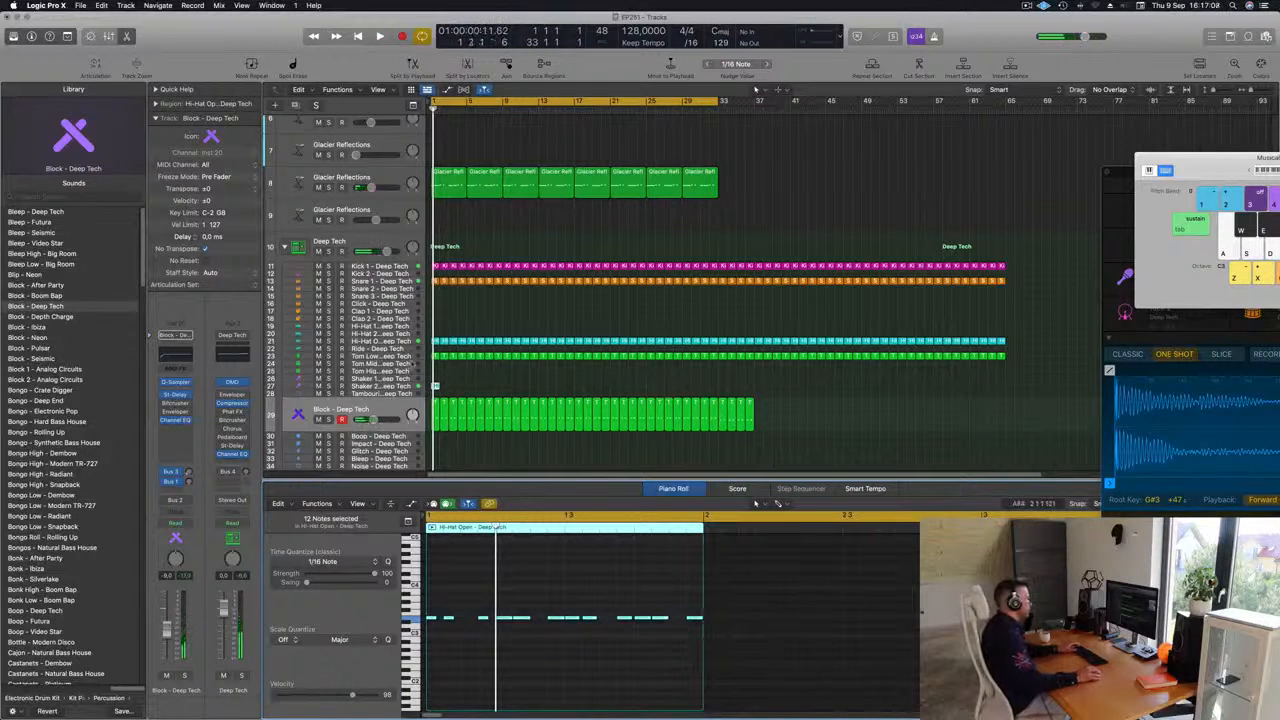
Repeat the Shaker 2 region up to bar 33 and delete the Shaker 2 and Block regions beyond it.
left_click(410, 387)
scroll(303, 393, "down", 5)
key("space")
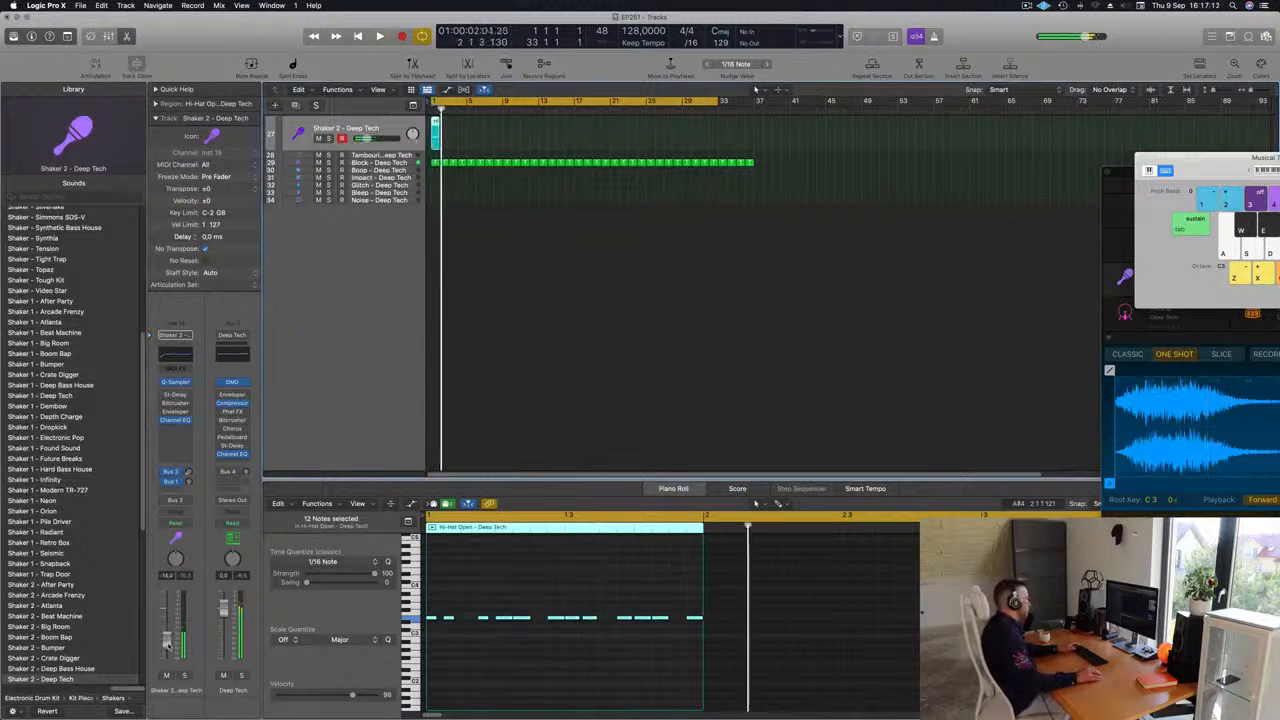
scroll(531, 257, "up", 4)
scroll(495, 211, "up", 5)
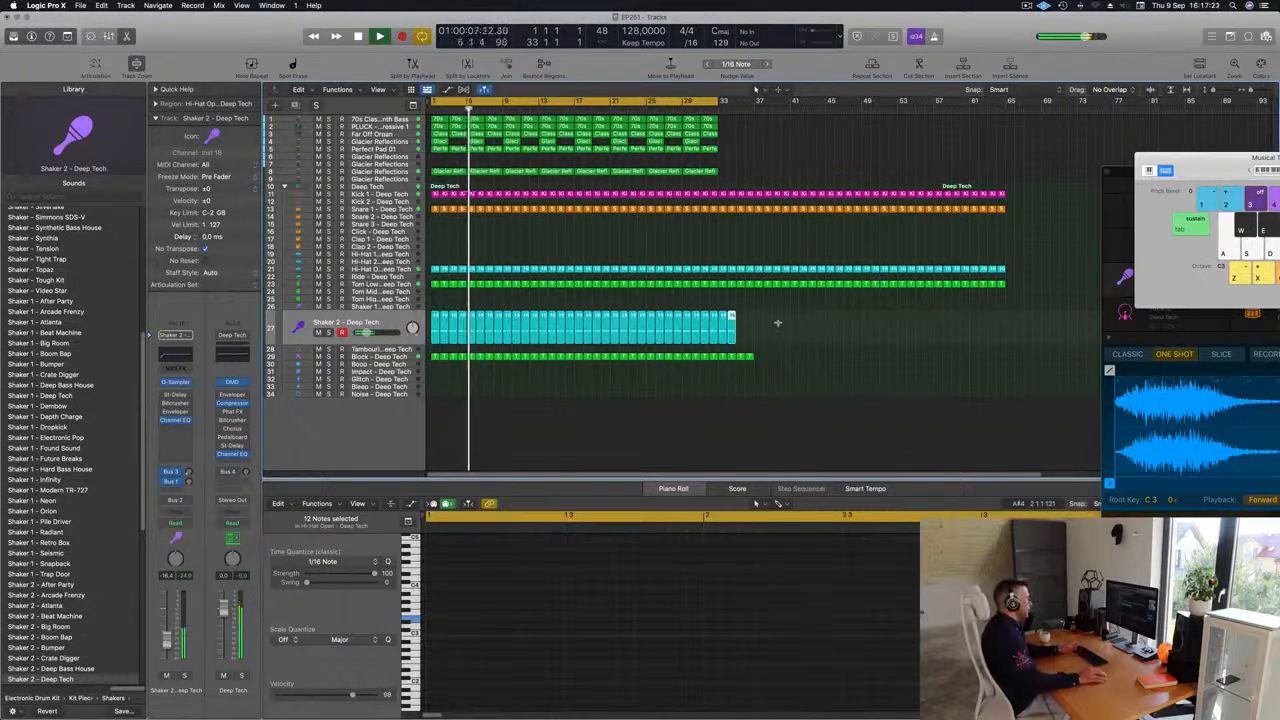
left_click_drag(766, 312, 720, 390)
key("Delete")
Lower the Shaker 2 track's volume to about -31 dB while replaying from the start.
key("Return")
key("space")
left_click(388, 320)
key("space")
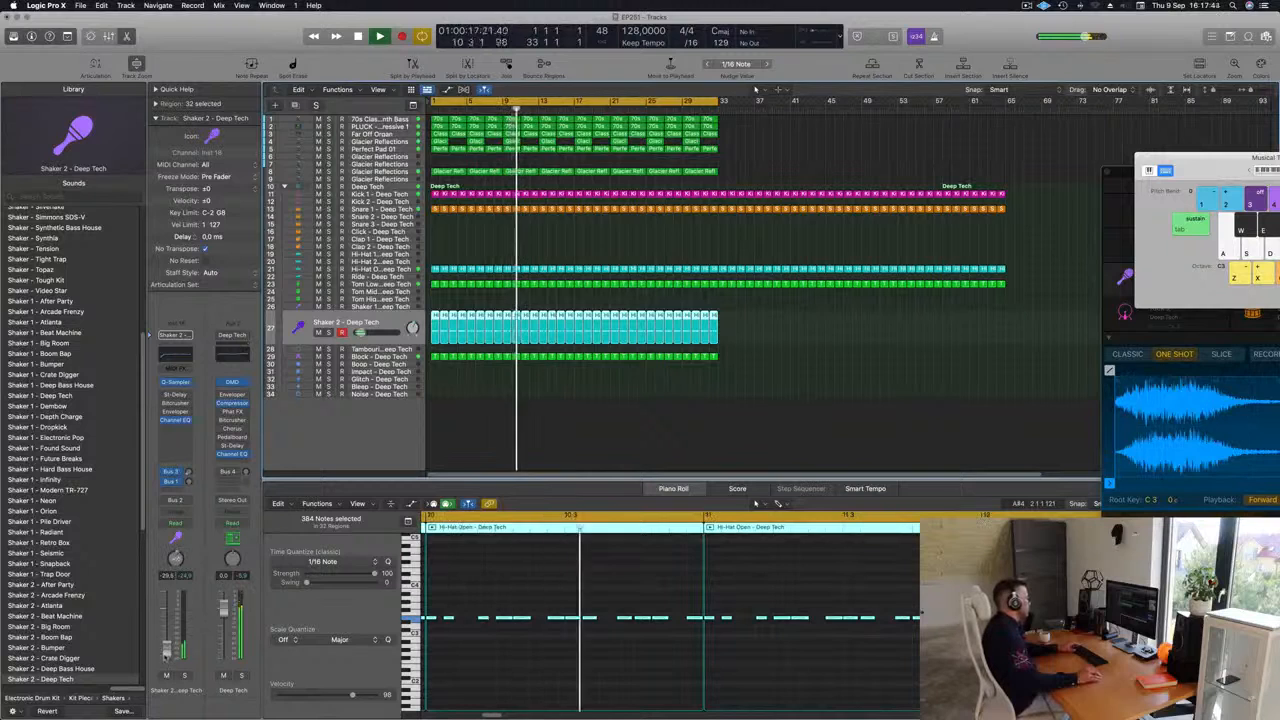
left_click(629, 440)
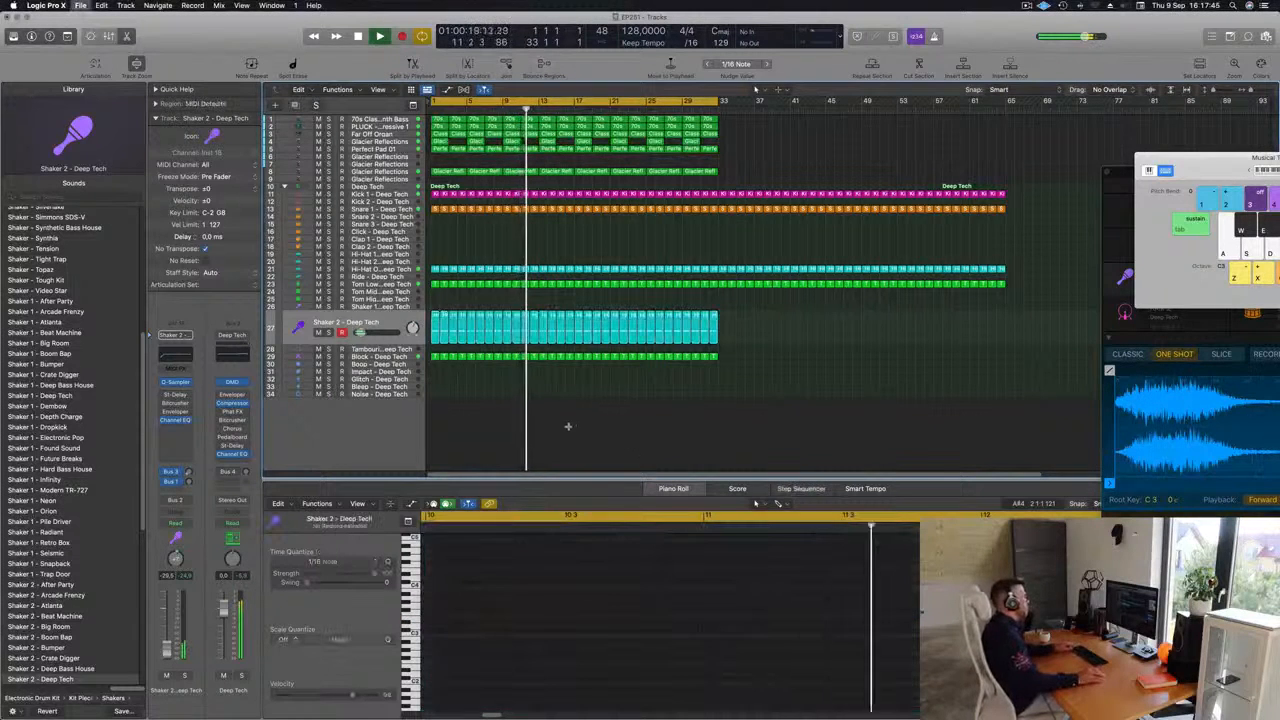
key("super+Left")
key("super+Right")
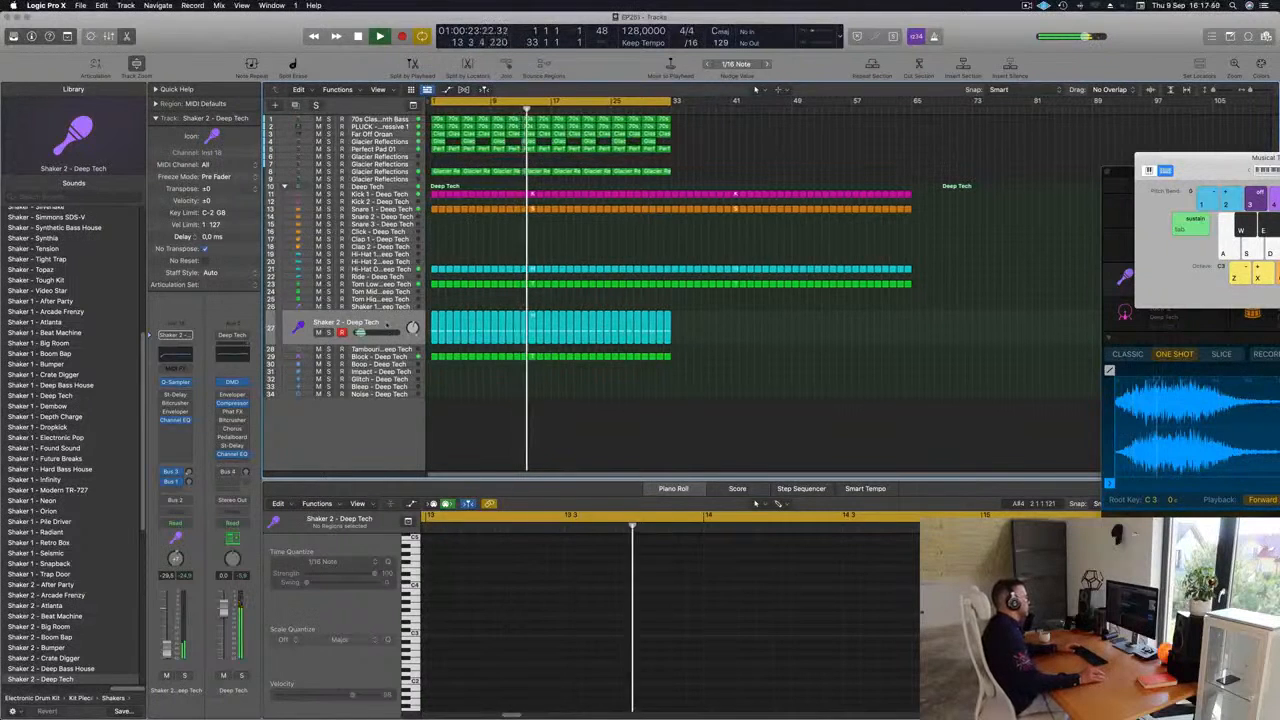
left_click(173, 650)
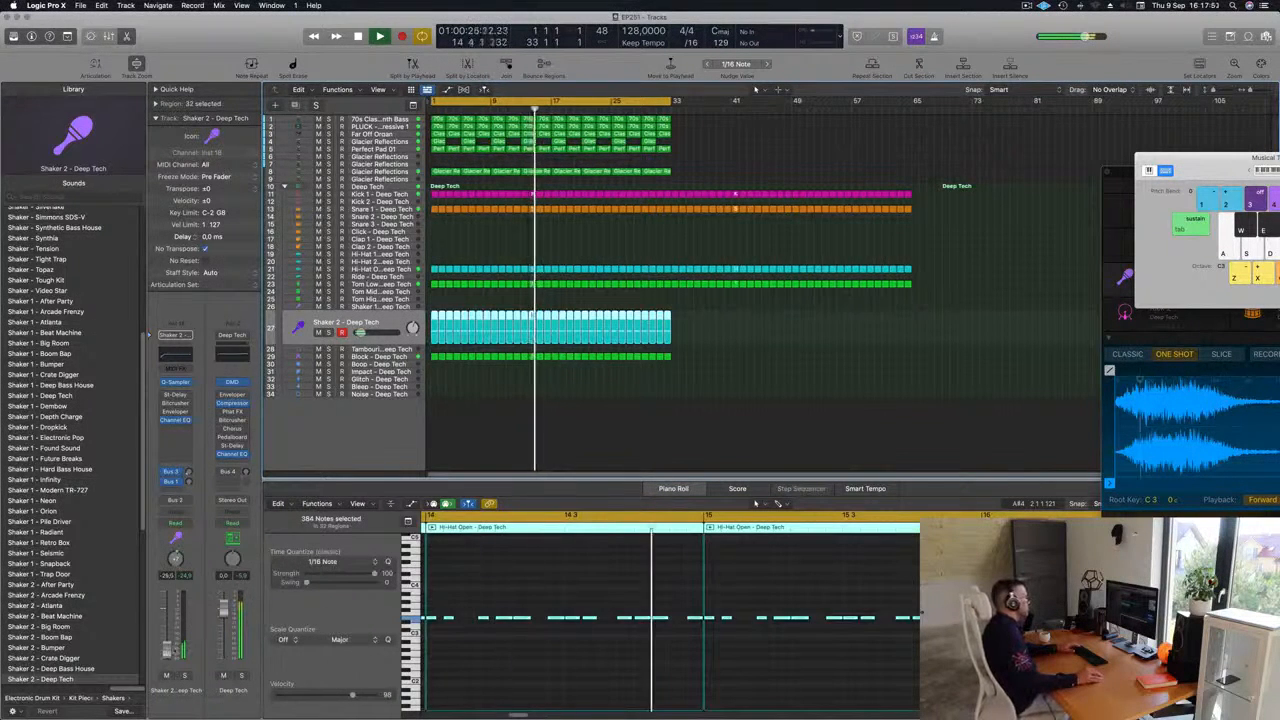
Delete the kick, snare, open hi-hat and low tom regions after bar 33.
left_click(660, 438)
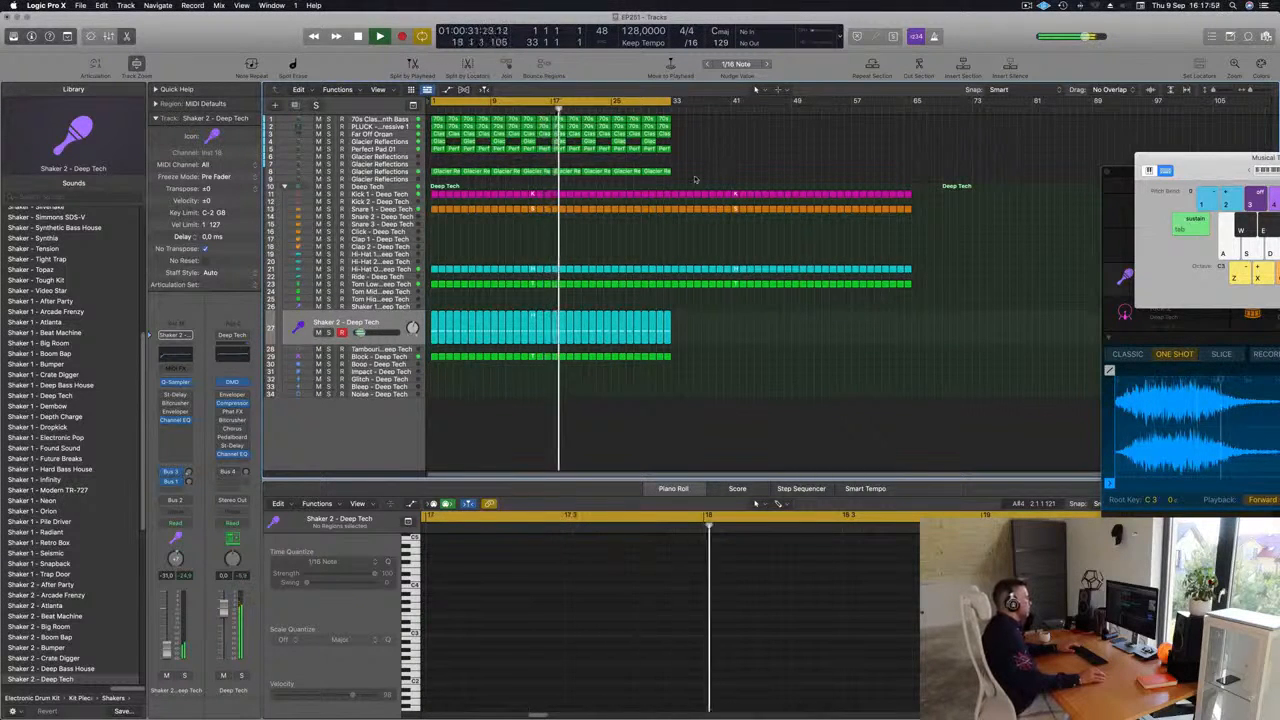
left_click_drag(676, 188, 942, 354)
key("Delete")
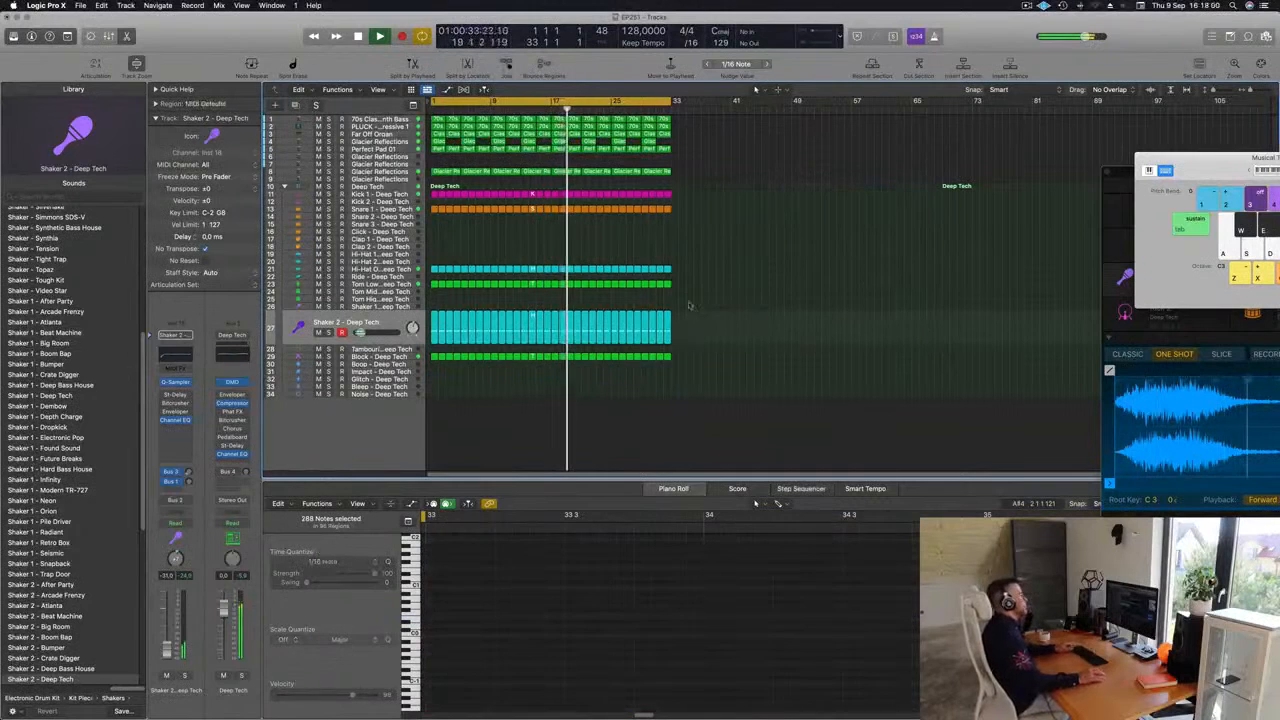
Copy the first Tom Low region onto the Tom High track at bar 1 and move its note earlier and to a lower pitch.
scroll(623, 269, "up", 2)
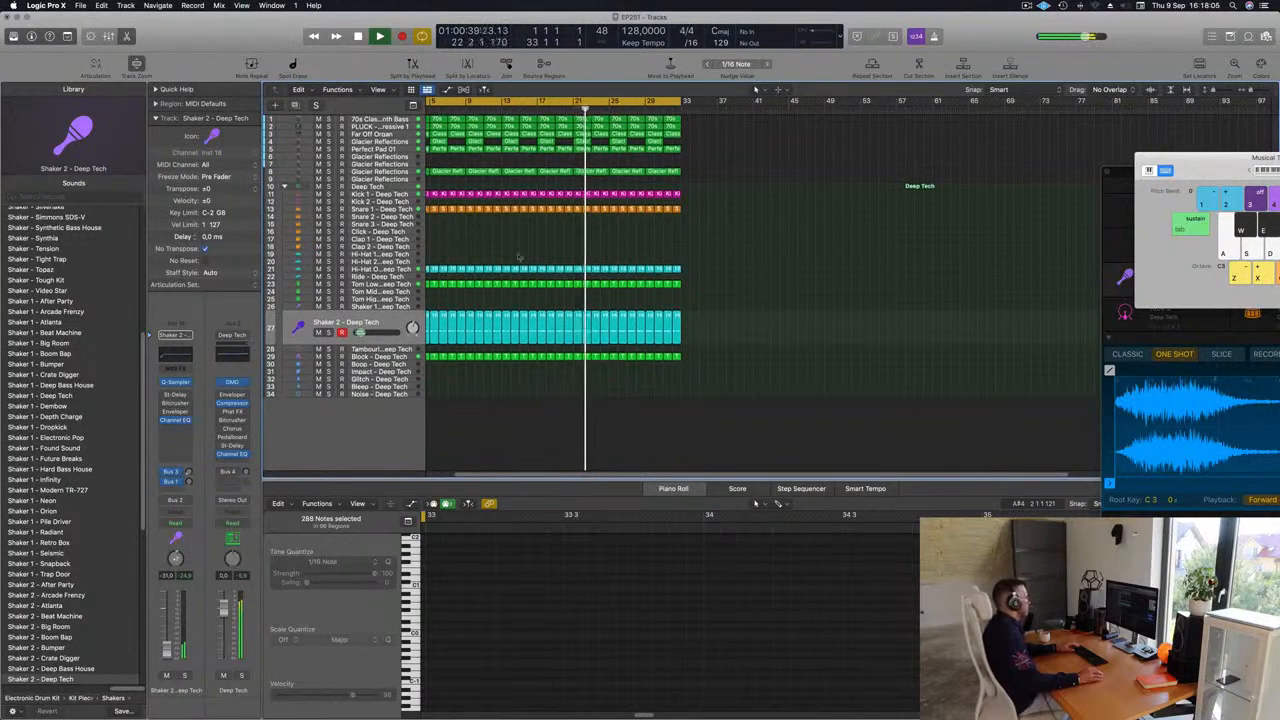
scroll(447, 294, "left", 3)
left_click_drag(436, 285, 436, 307)
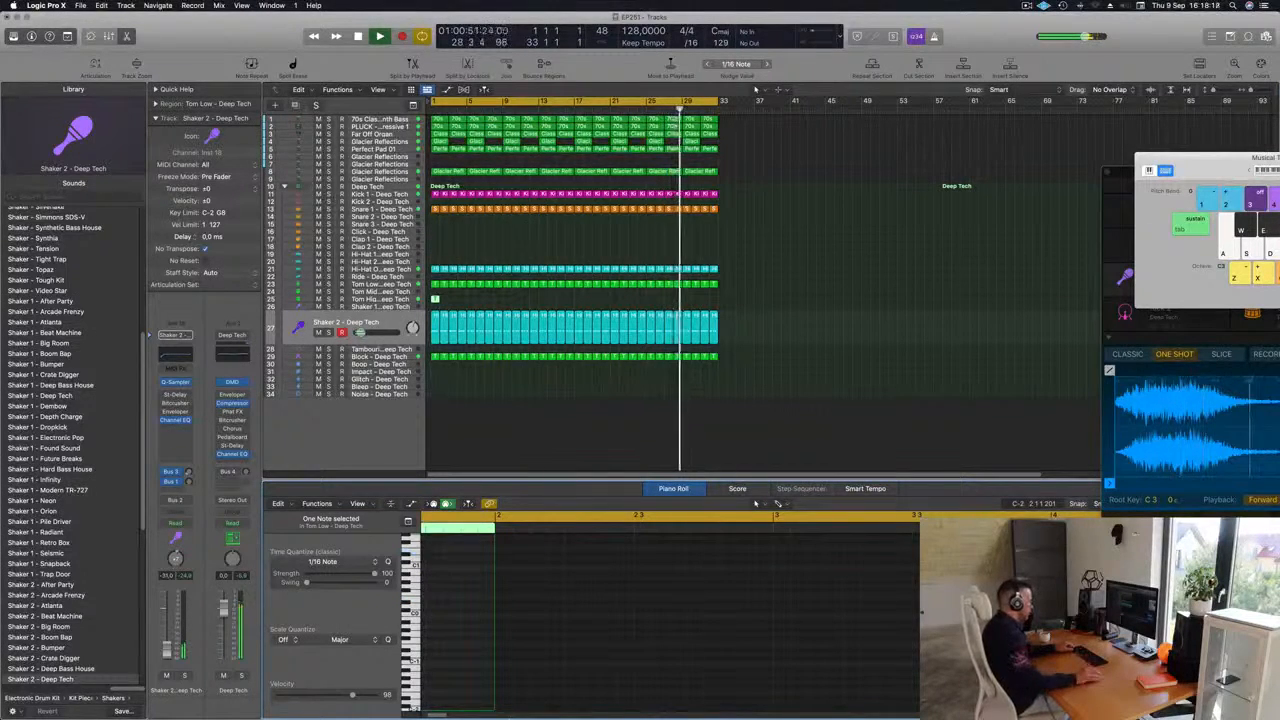
mouse_move(501, 690)
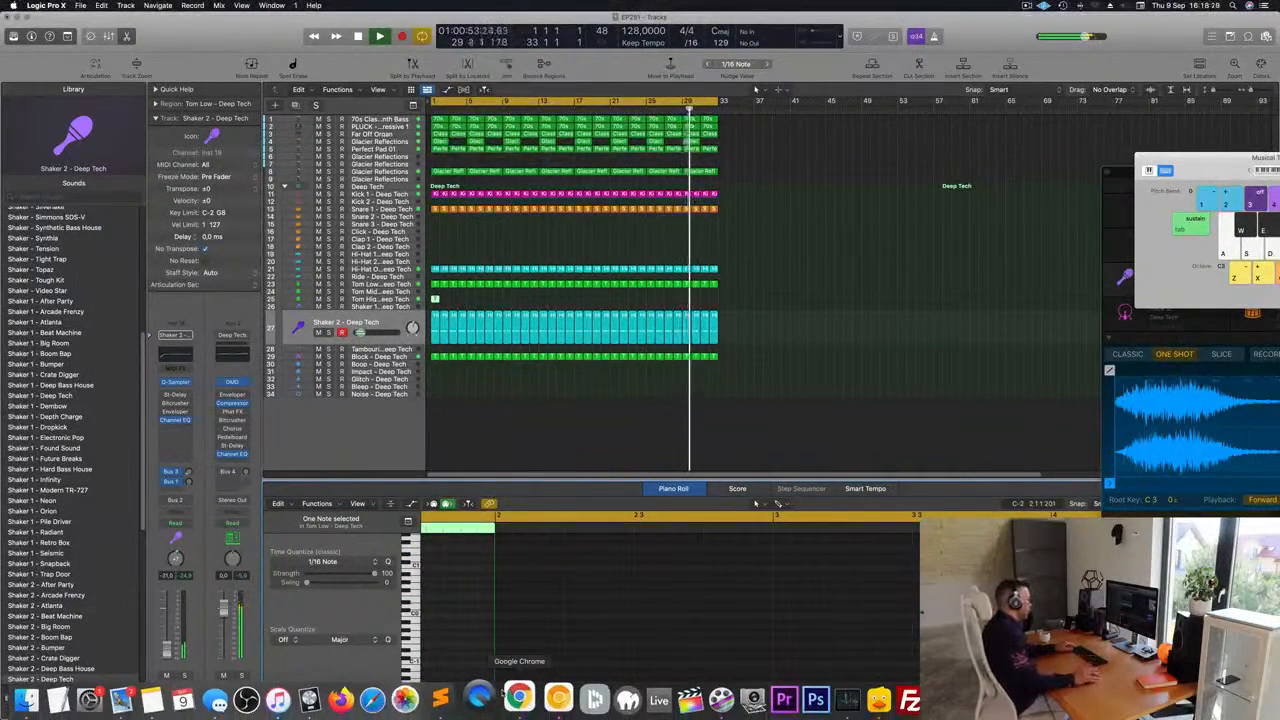
left_click(469, 595)
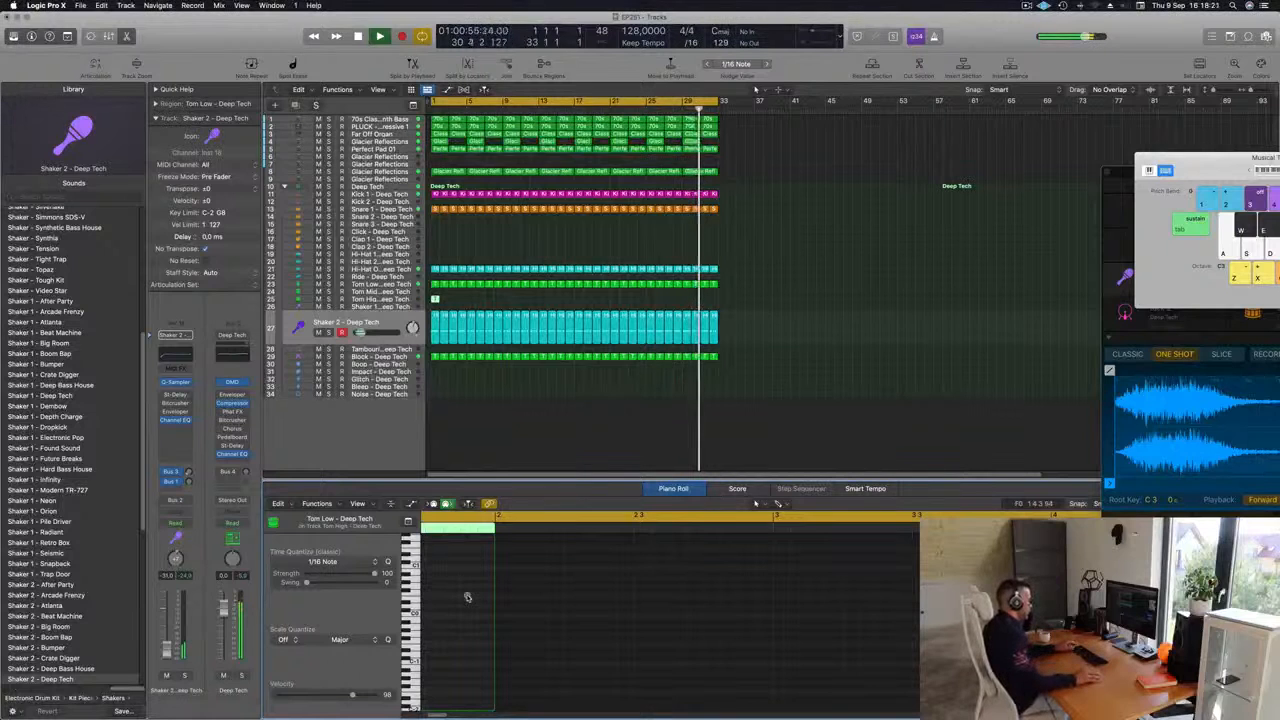
left_click(463, 587)
left_click(466, 588)
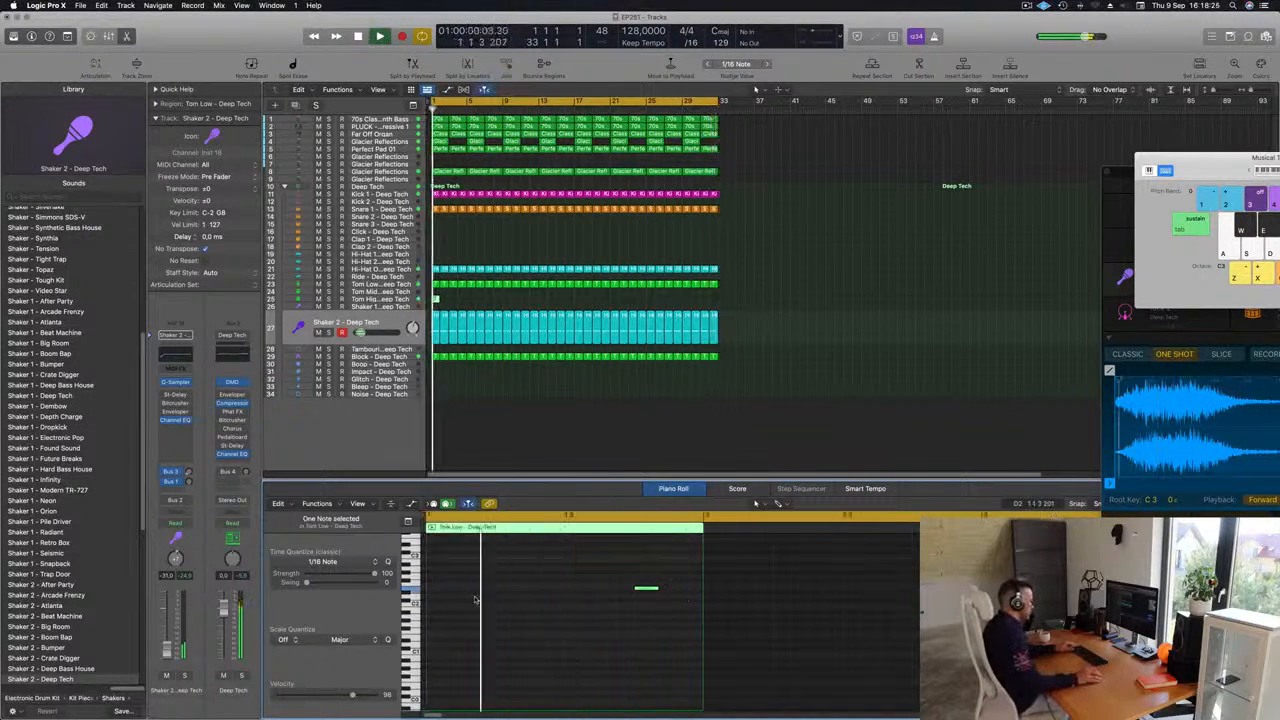
left_click_drag(652, 588, 464, 689)
key("space")
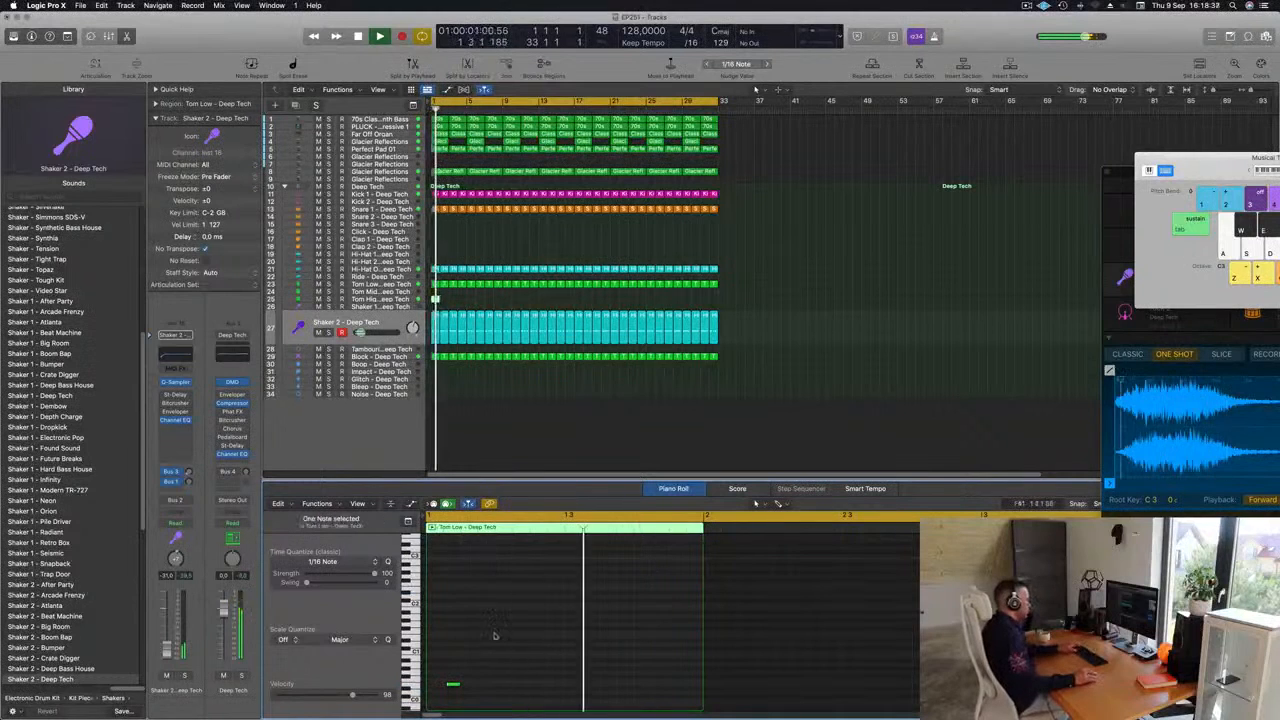
Copy the note in the Tom High region to just before beat 3 and repeat the region up to bar 33.
left_click(394, 300)
key("space")
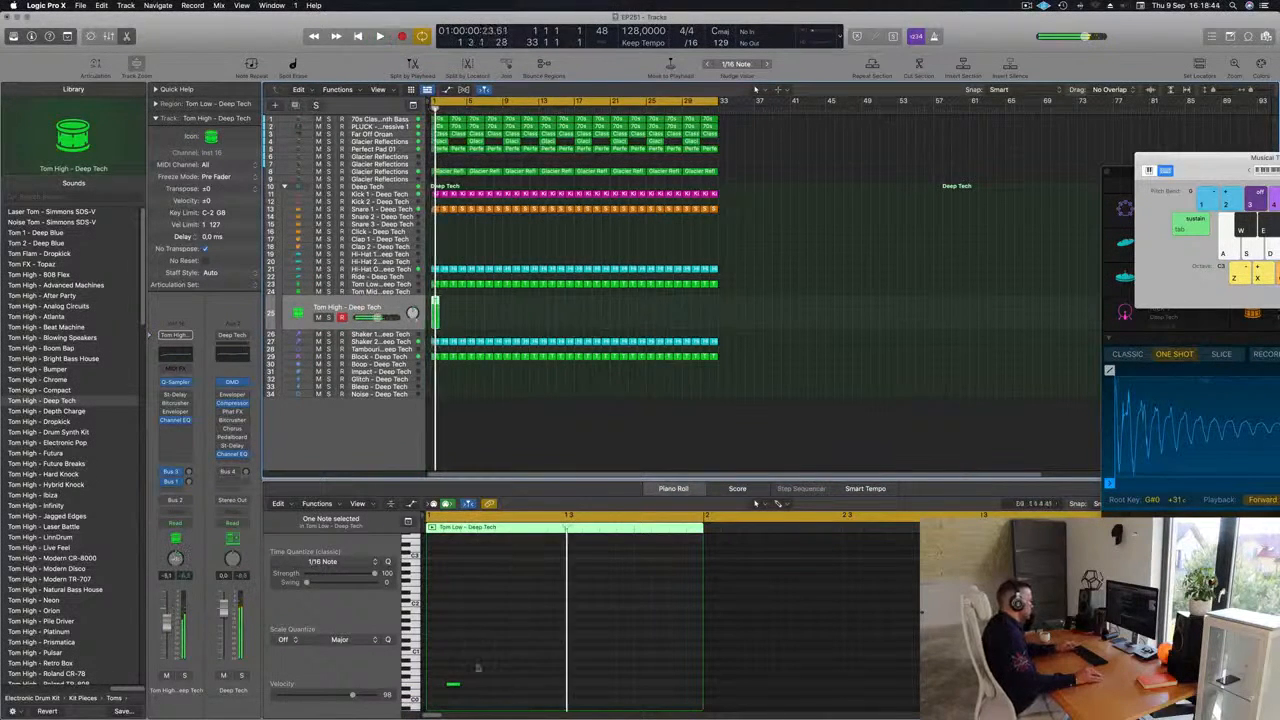
scroll(475, 663, "down", 1)
left_click(452, 686)
left_click_drag(450, 686, 541, 686)
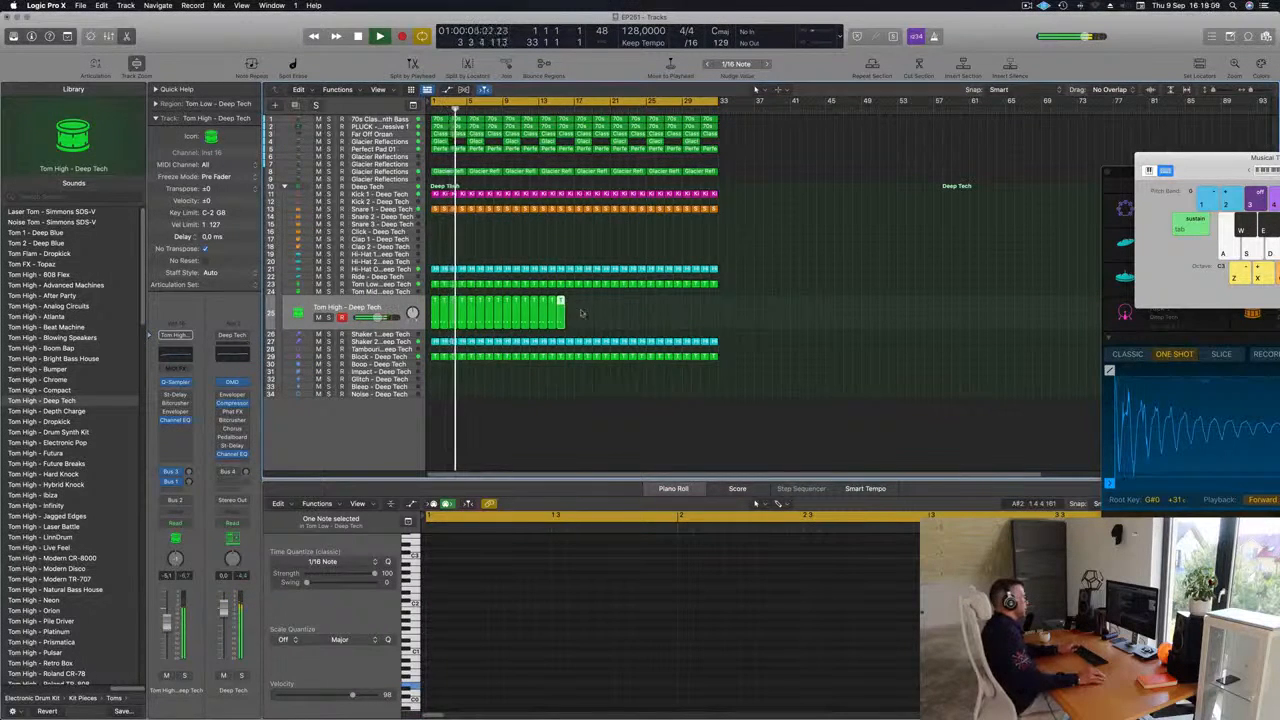
left_click_drag(440, 310, 572, 311)
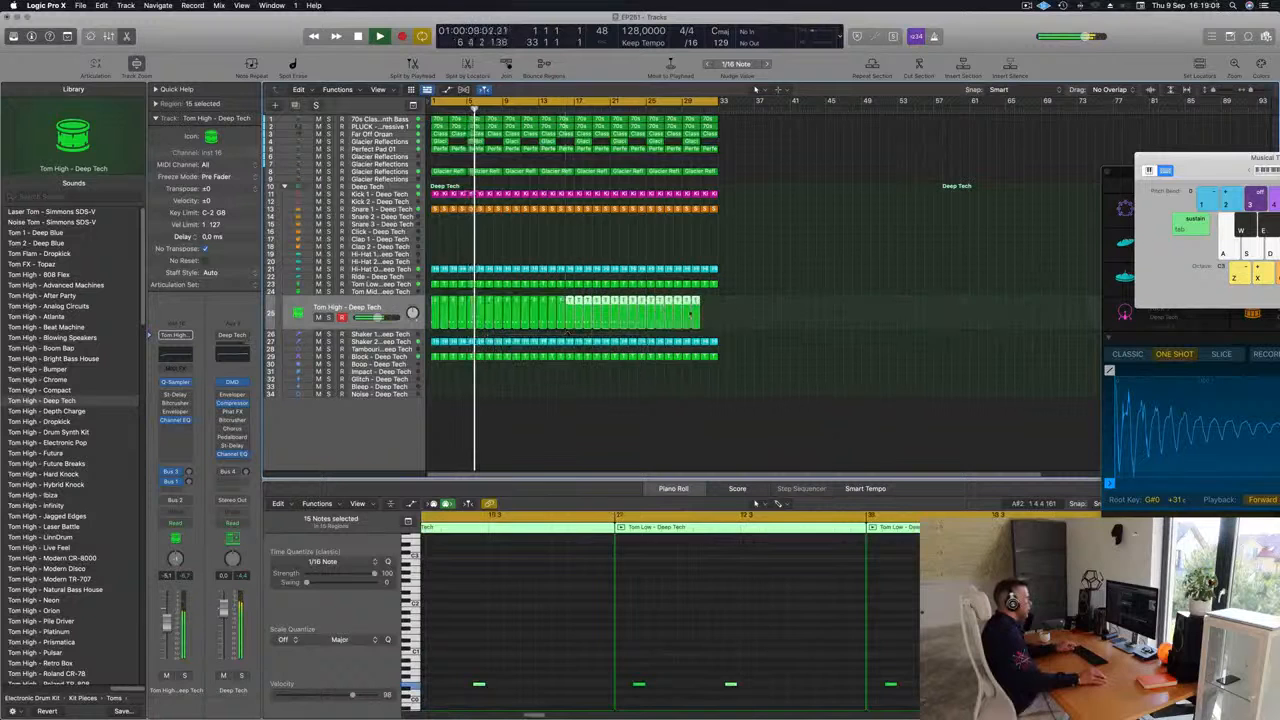
left_click_drag(694, 301, 707, 311)
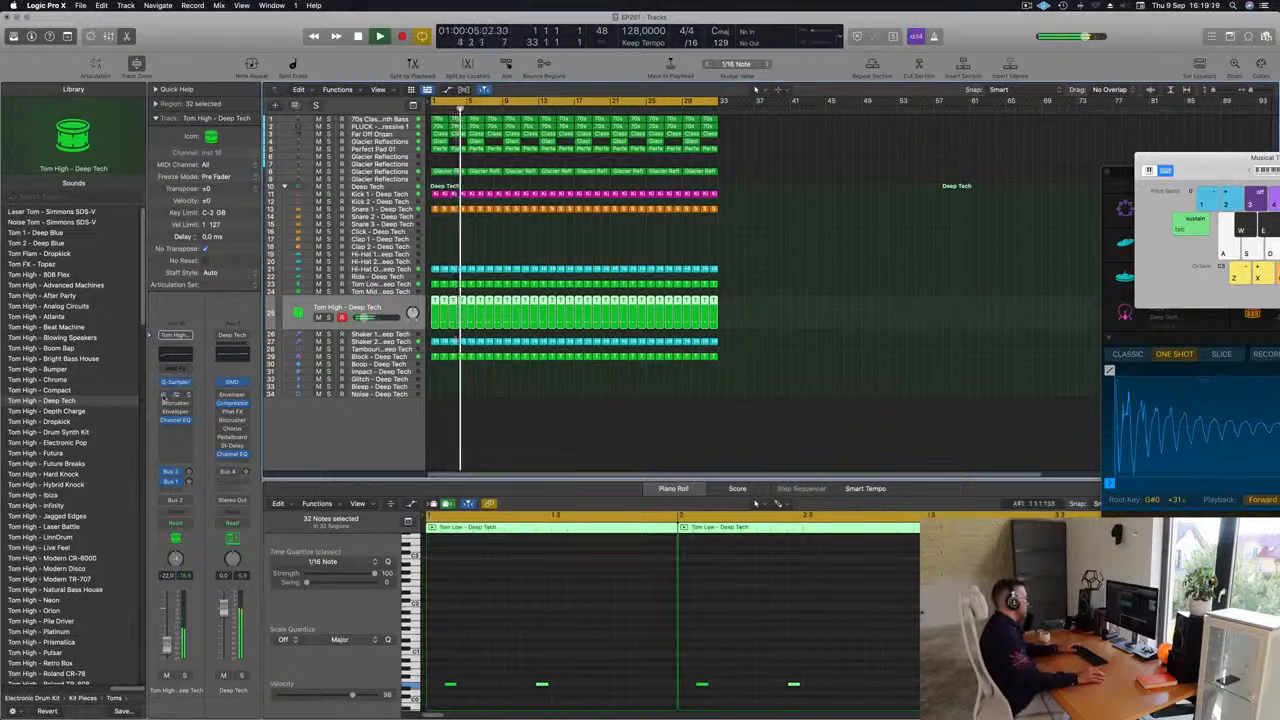
Enable the Stereo Delay on Tom High with the Dual 1/8 Note preset and set the track volume to about -15.6 dB.
left_click(175, 396)
left_click(440, 171)
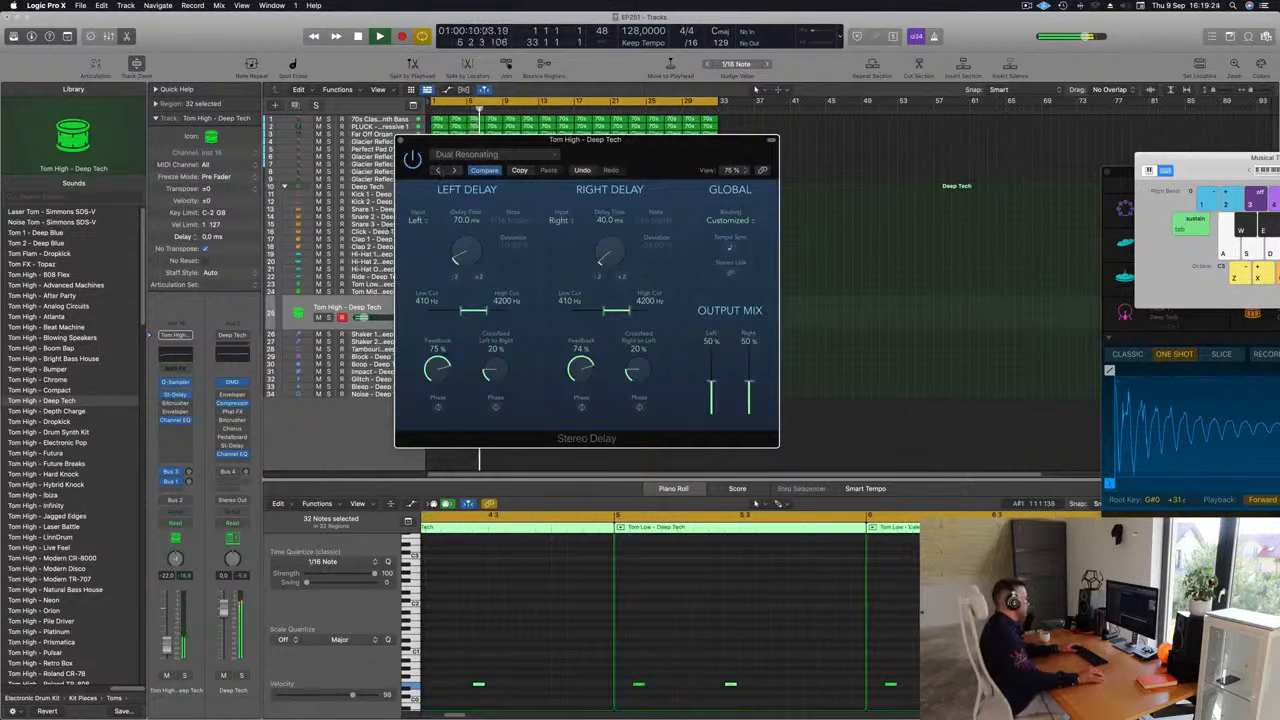
left_click_drag(168, 643, 168, 627)
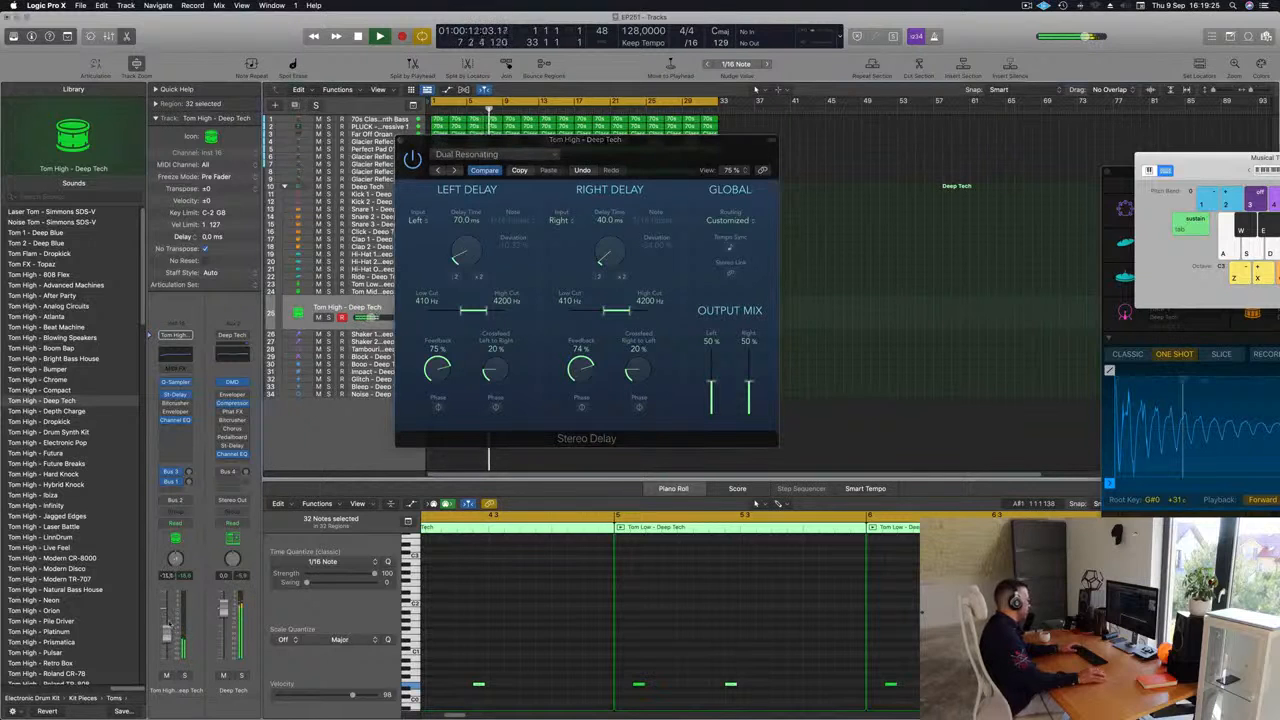
left_click(438, 171)
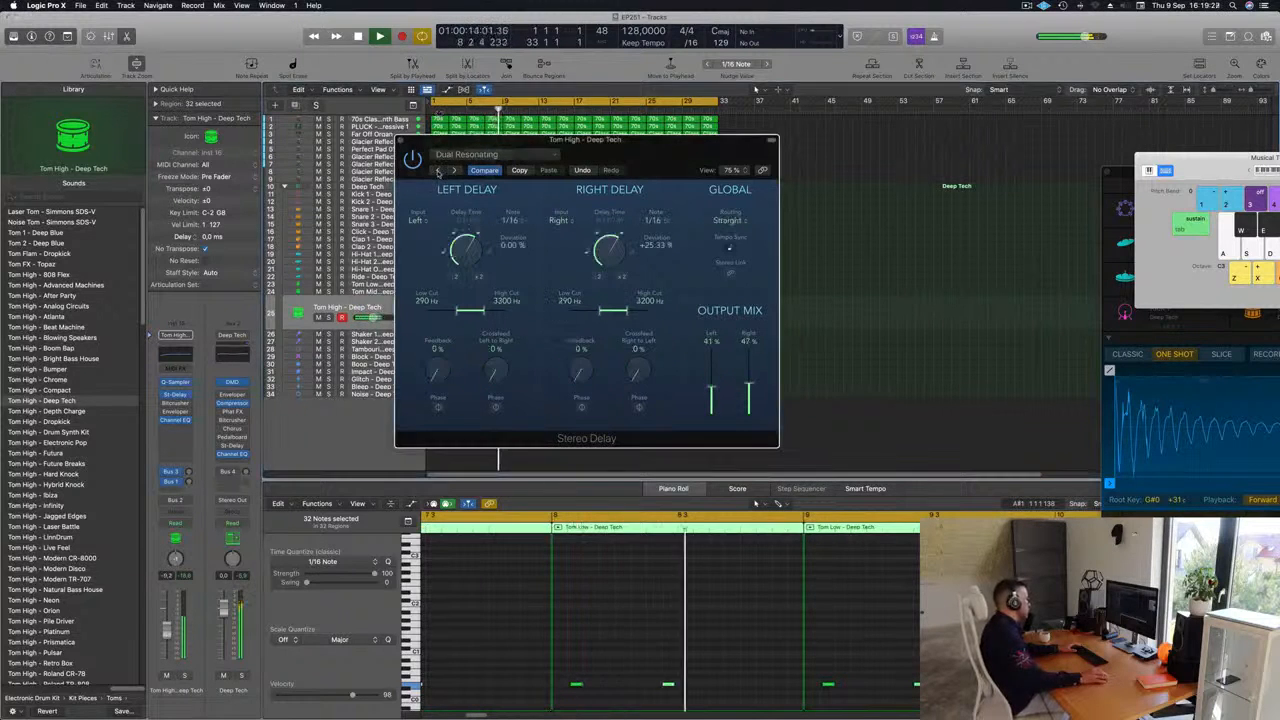
left_click(438, 171)
left_click(438, 171)
left_click(438, 171)
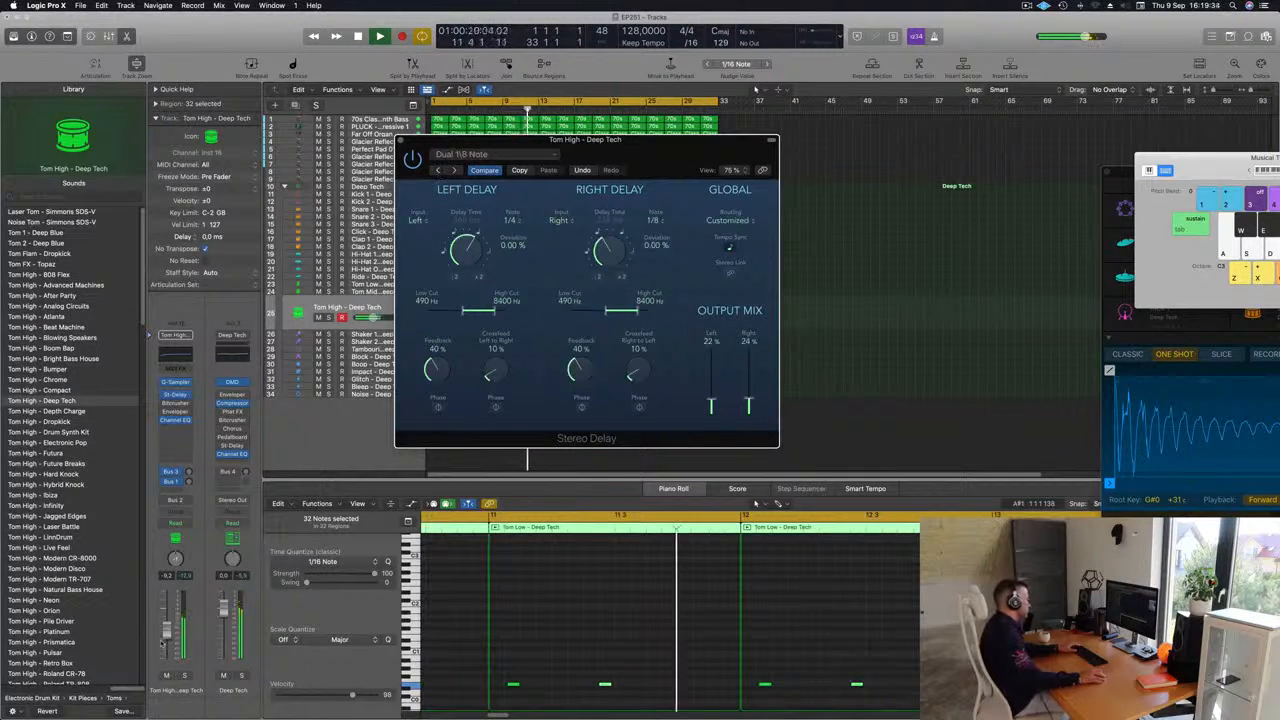
left_click_drag(167, 636, 168, 632)
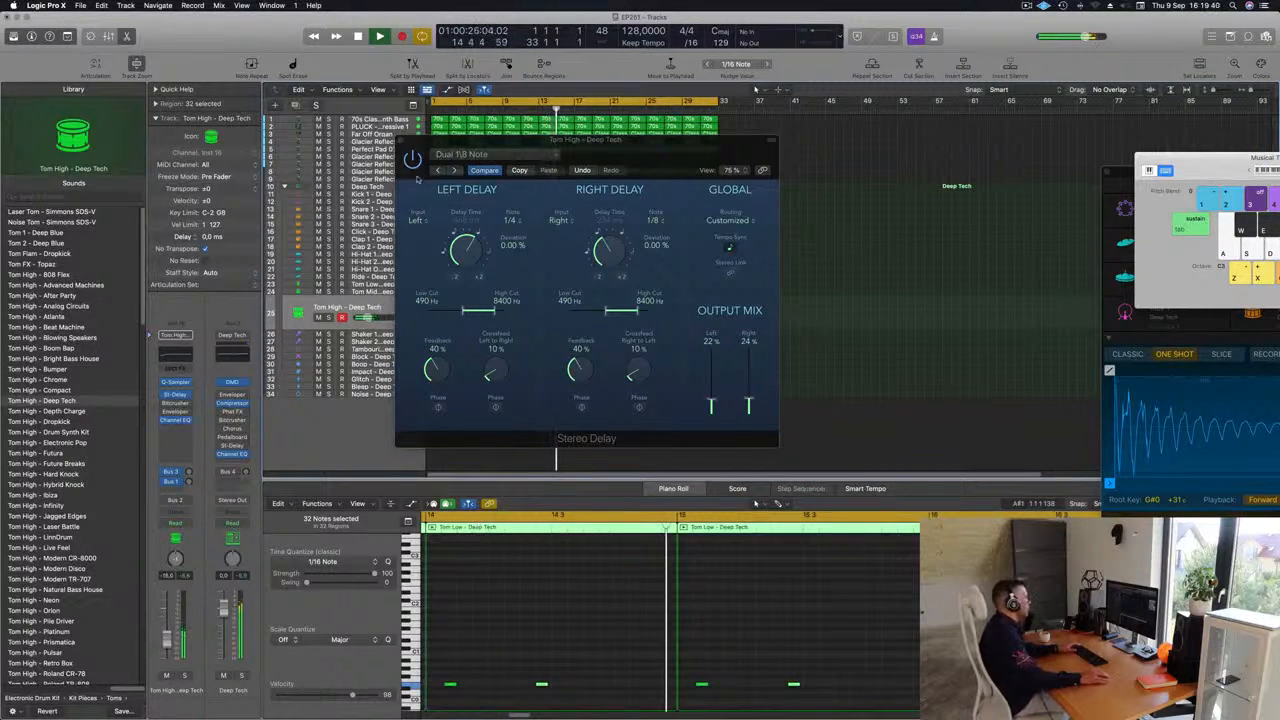
left_click(402, 141)
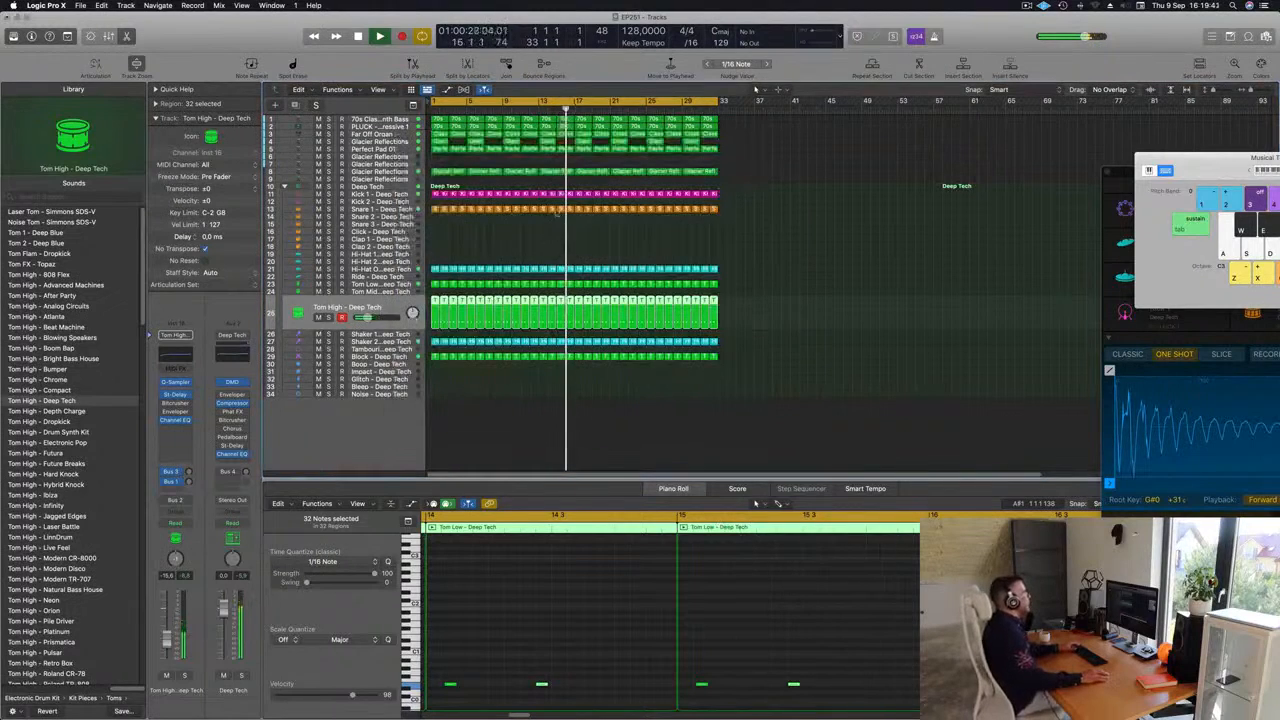
Lower the Cutoff in the Perfect Pad 01 track's Alchemy synth while soloing the track, and replay the full mix.
left_click(374, 149)
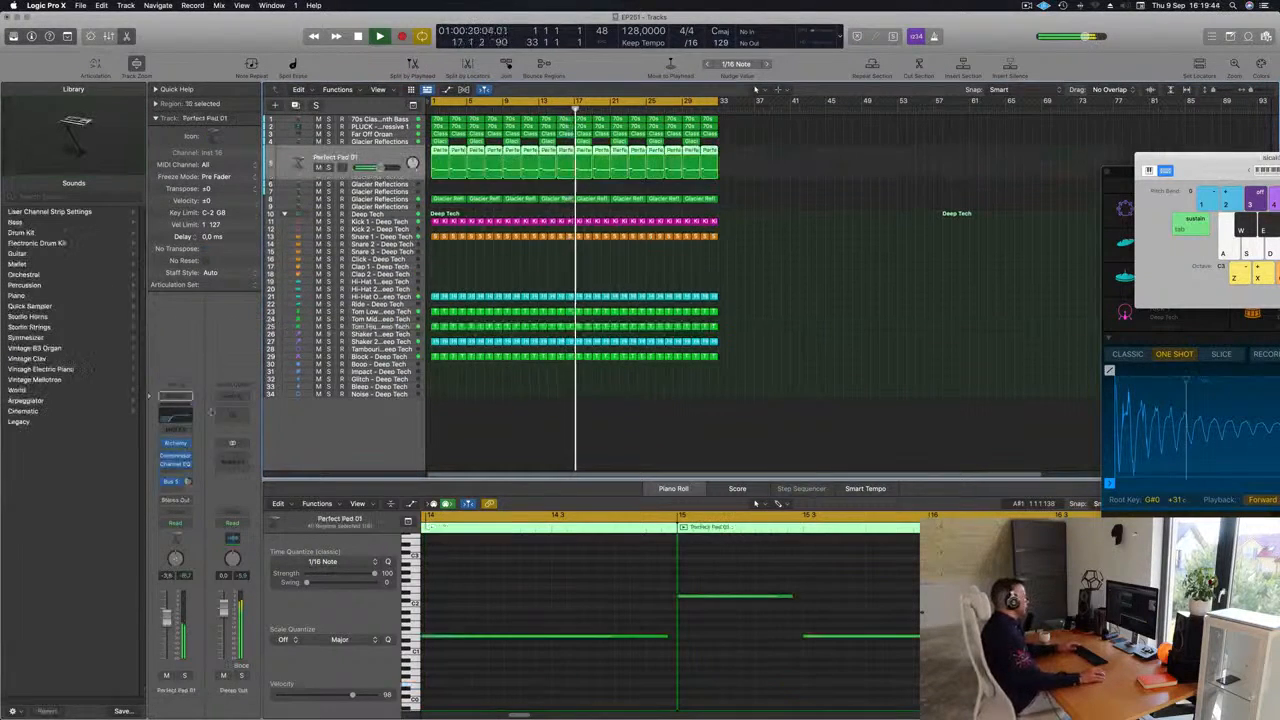
left_click(176, 443)
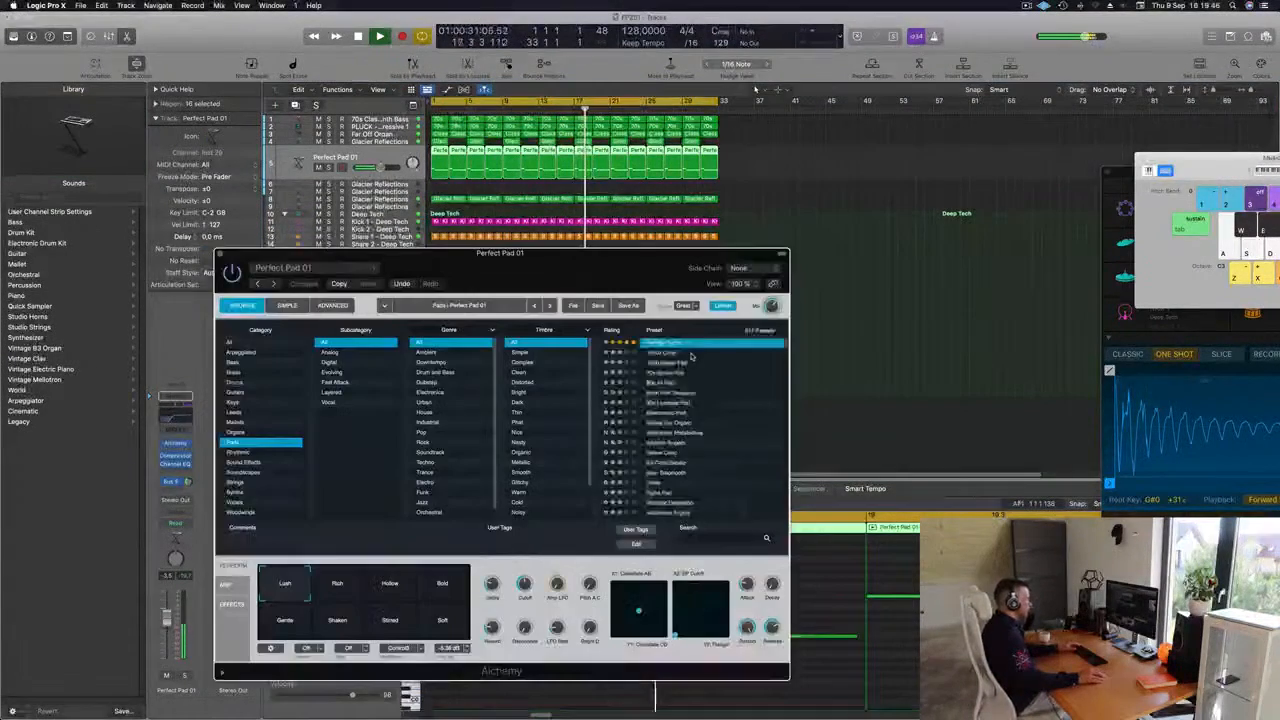
left_click_drag(526, 579, 527, 583)
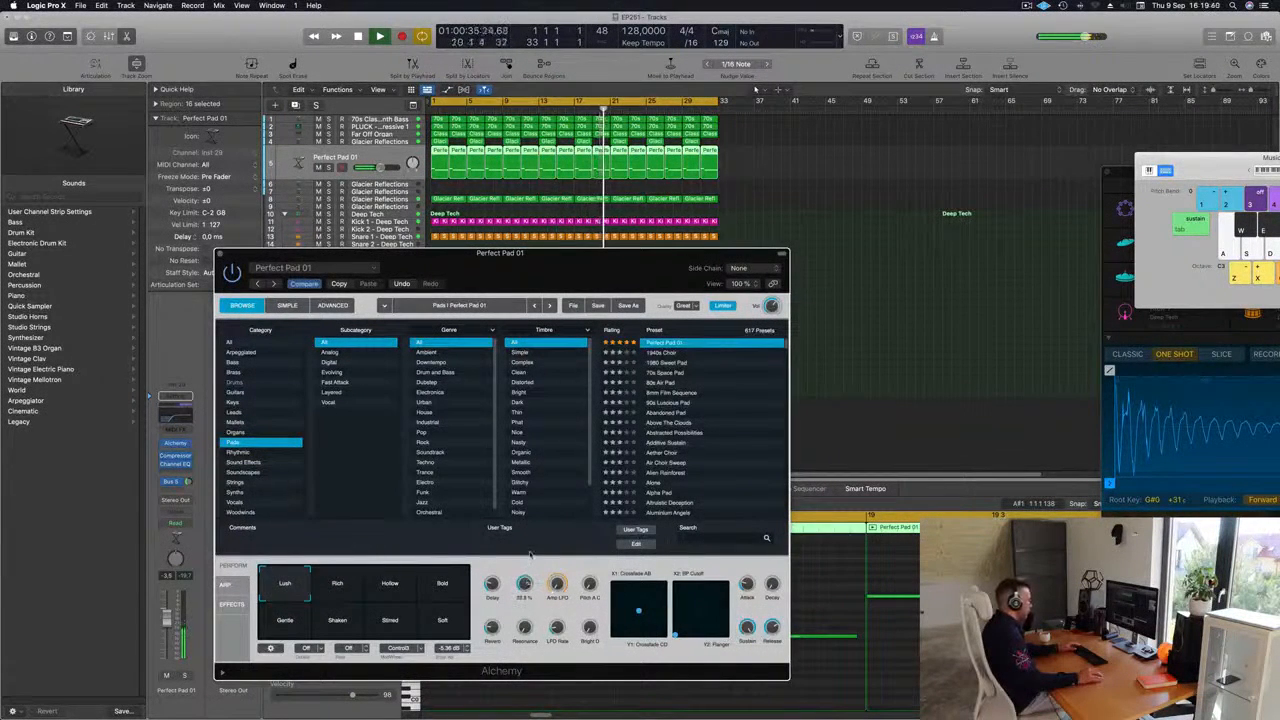
left_click(184, 676)
left_click_drag(524, 583, 525, 615)
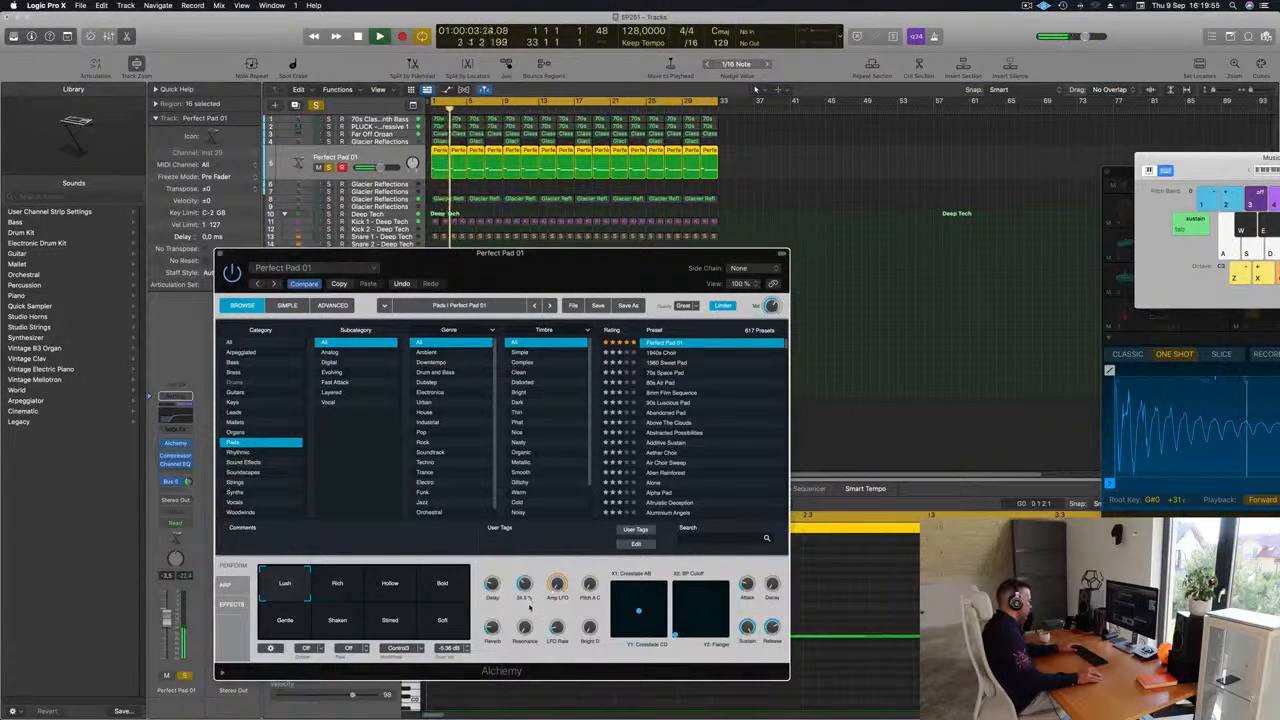
left_click(184, 676)
key("space")
key("space")
Create a new track with a duplicate of Perfect Pad 01's settings and arrange the Alchemy and Musical Typing windows side by side.
left_click_drag(228, 252, 203, 314)
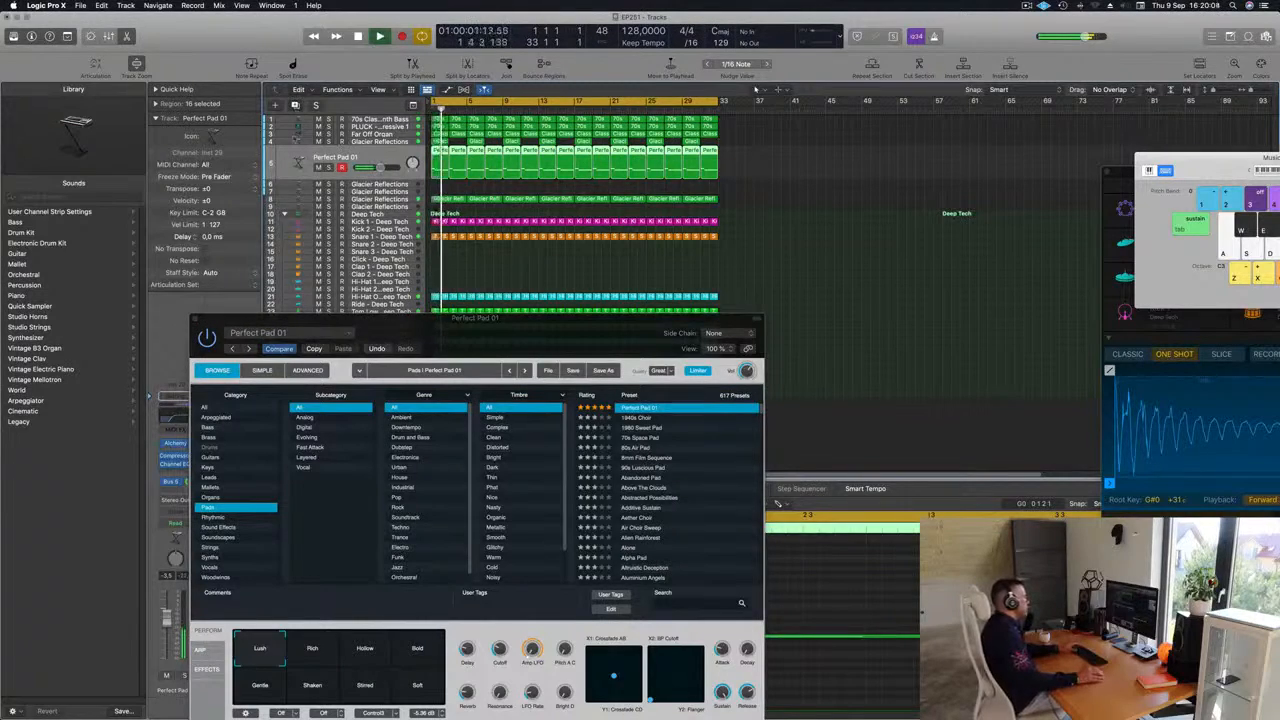
key("super+d")
left_click_drag(440, 326, 643, 230)
key("super+k")
key("super+k")
left_click_drag(985, 157, 790, 151)
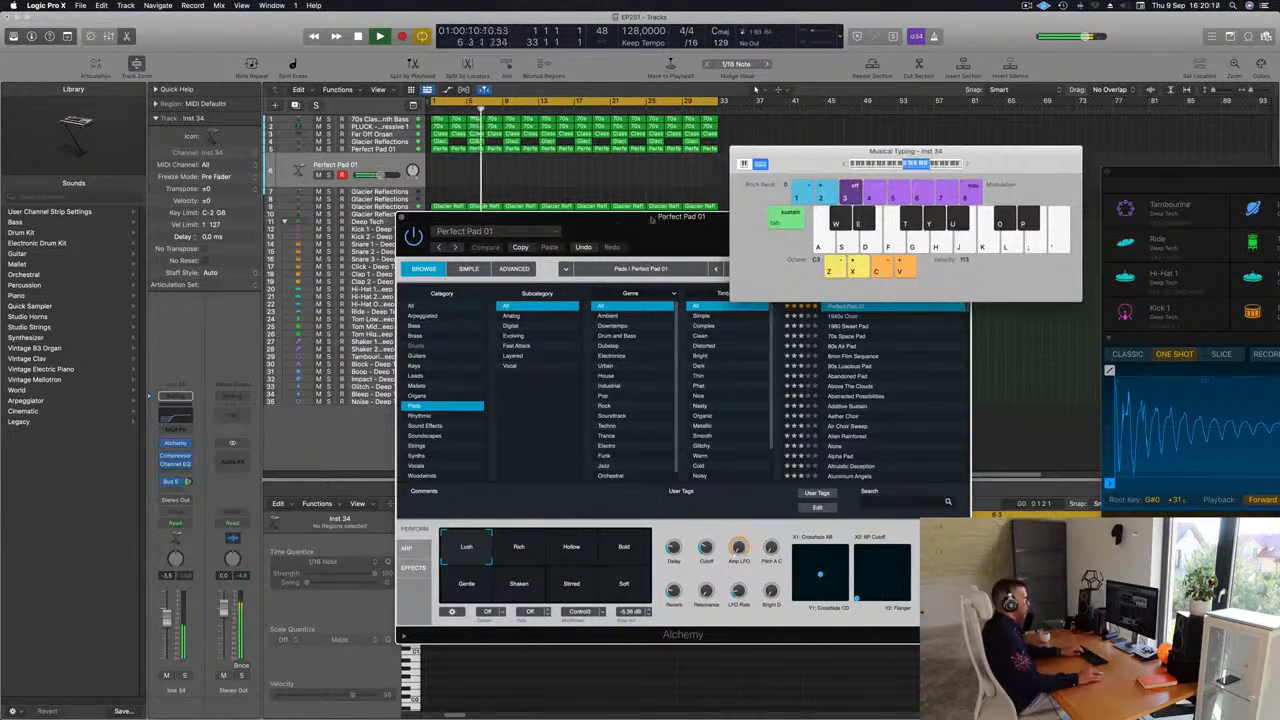
left_click_drag(617, 226, 457, 267)
Raise the Cutoff in the open Alchemy window and switch it to the Bold snapshot while playing test notes.
key("g")
left_click_drag(549, 587, 550, 567)
key("g")
left_click(464, 590)
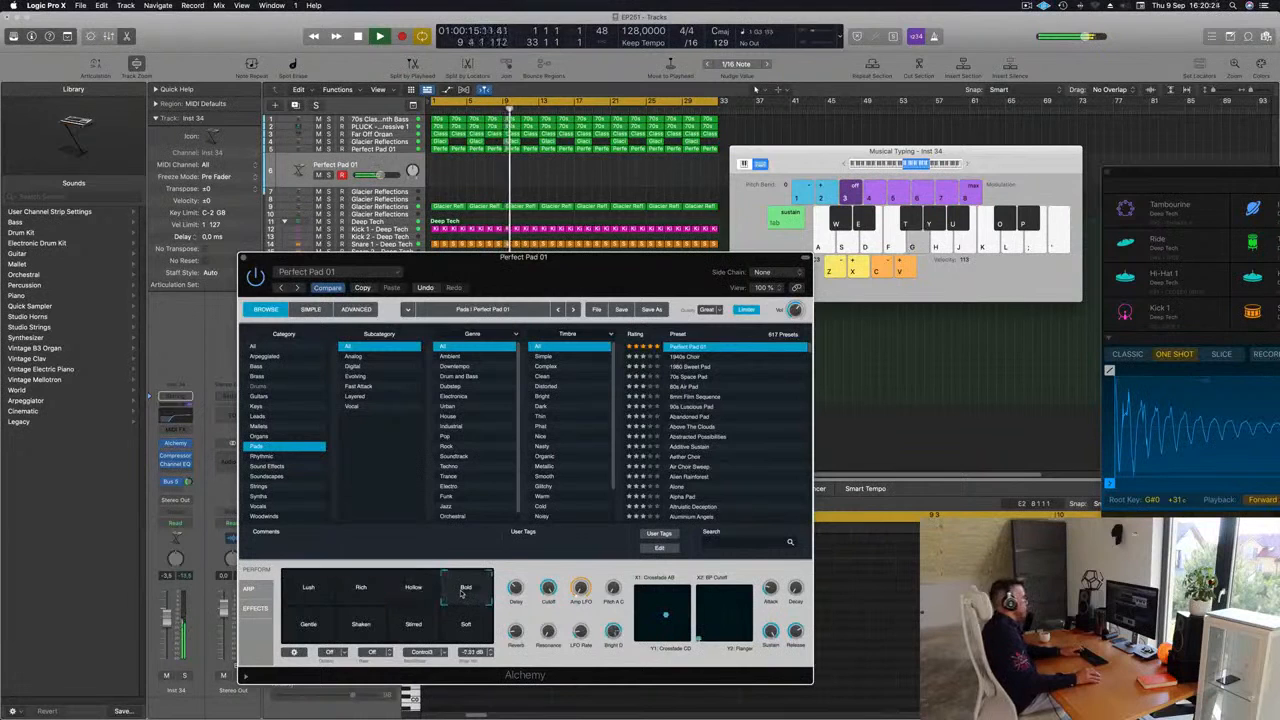
key("h")
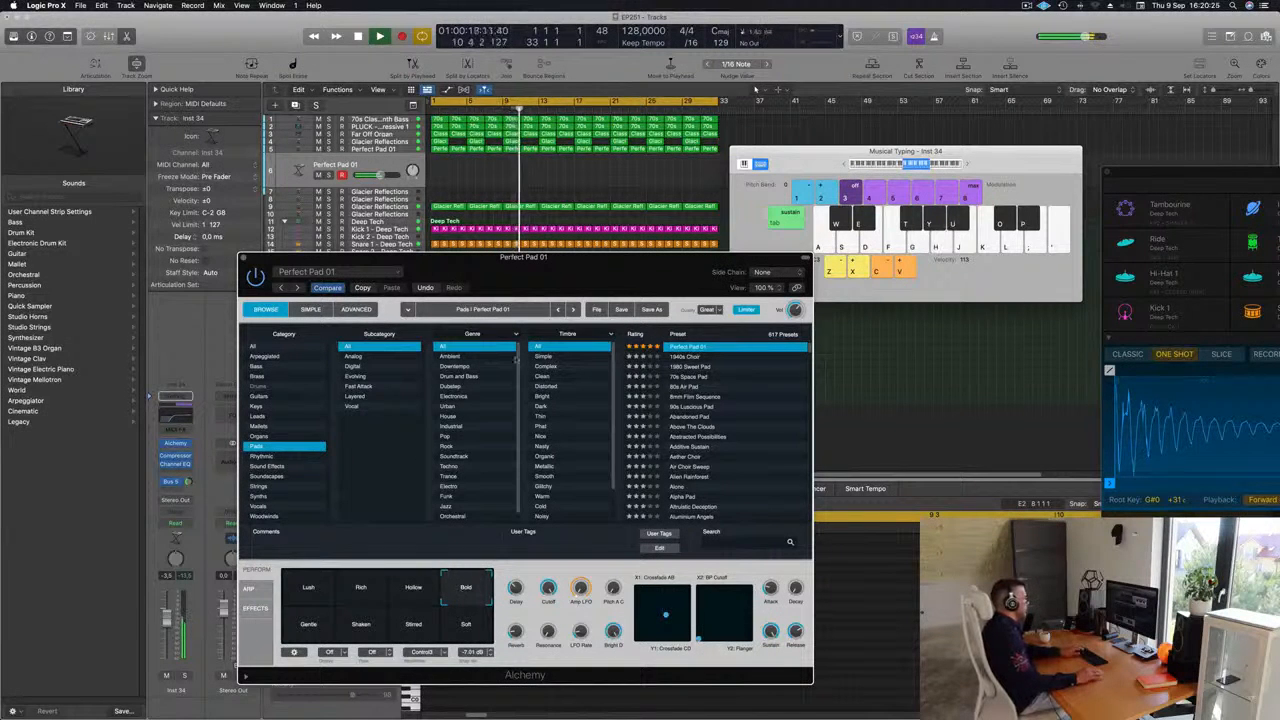
key("h")
Replay from the start and try out upper notes for a pad melody with Musical Typing at octave C3.
key("Return")
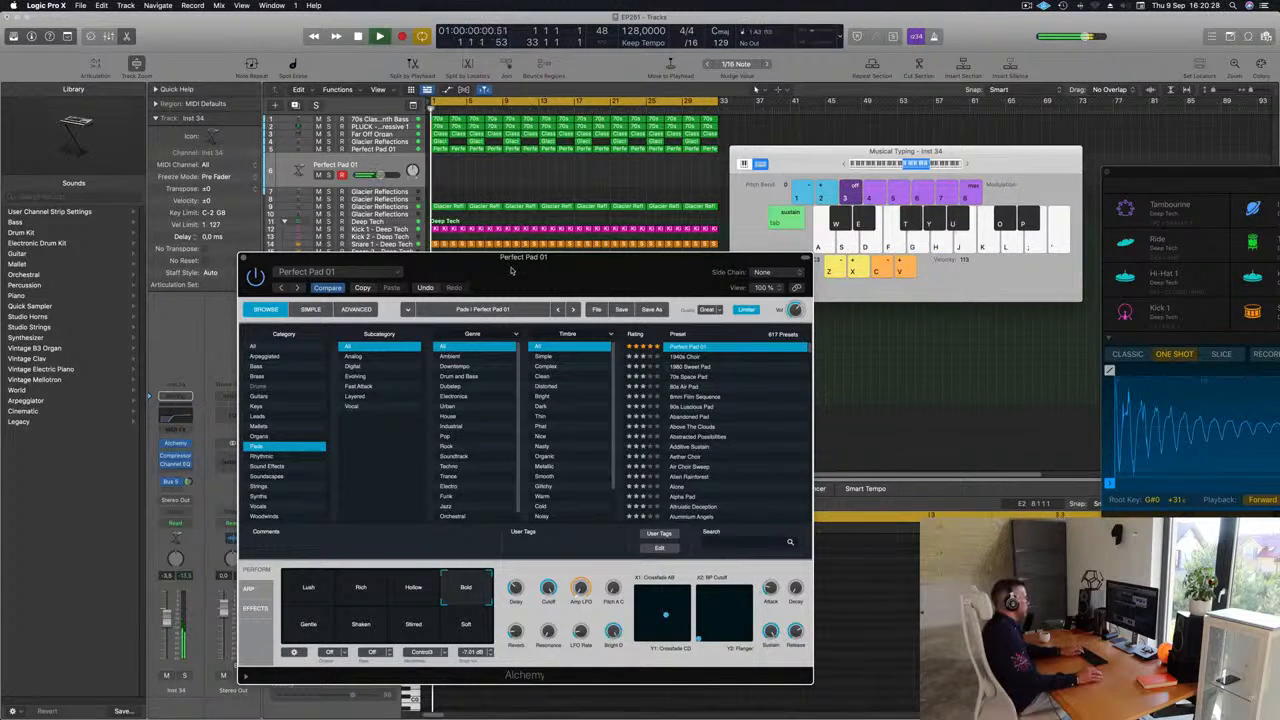
key("j")
left_click_drag(511, 270, 548, 297)
key("j")
key("k")
key("l")
key("semicolon")
key("semicolon")
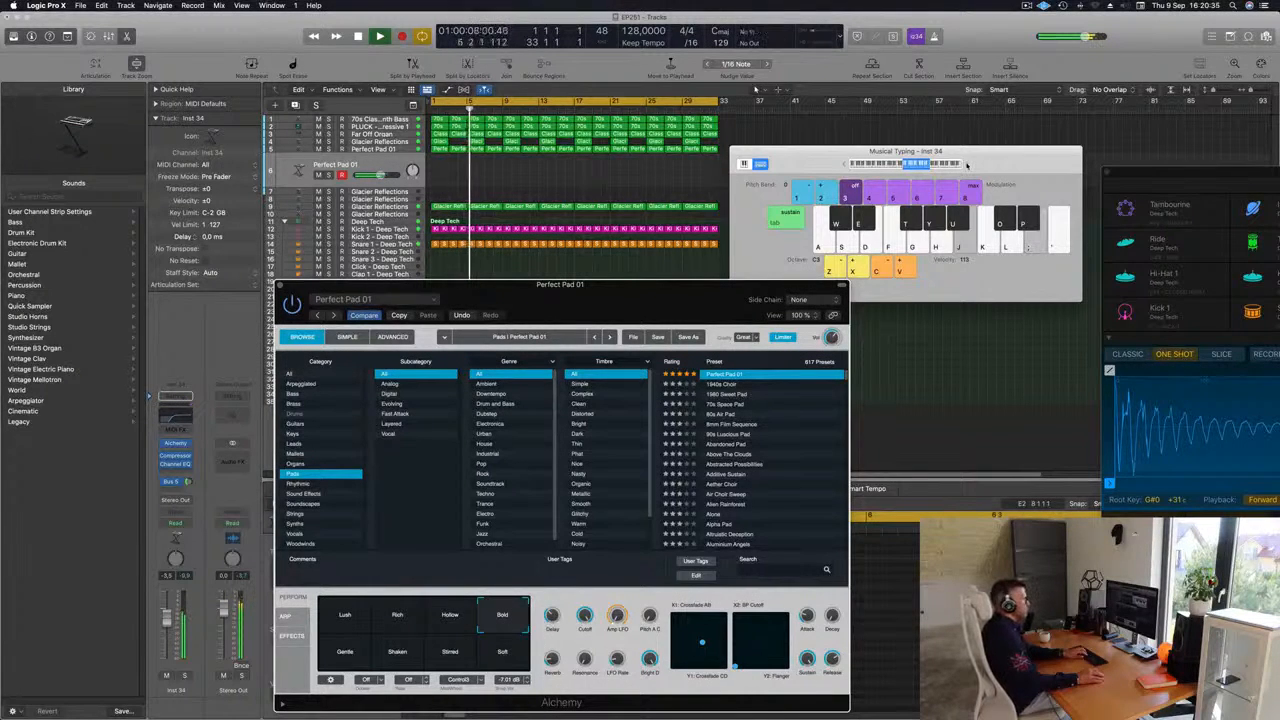
key("apostrophe")
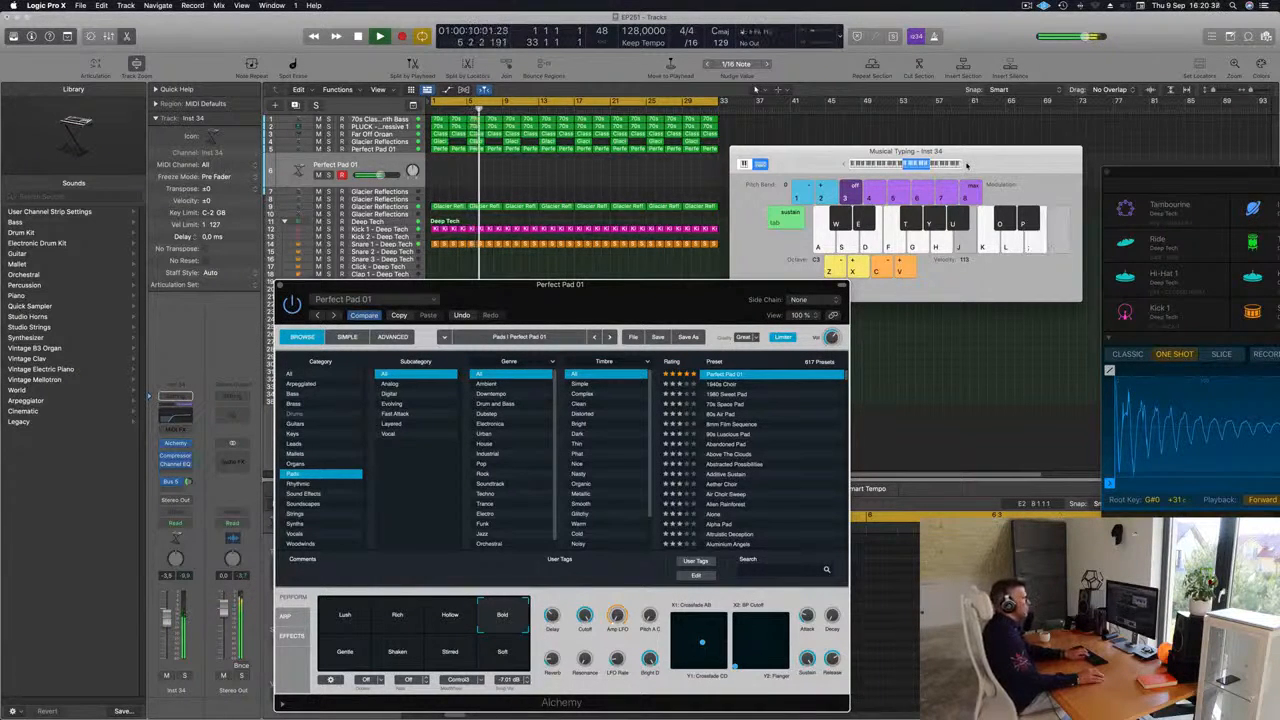
key("semicolon")
key("apostrophe")
key("semicolon")
Raise the Musical Typing octave to C4 and try out a higher pad melody over the playback.
left_click(968, 165)
key("semicolon")
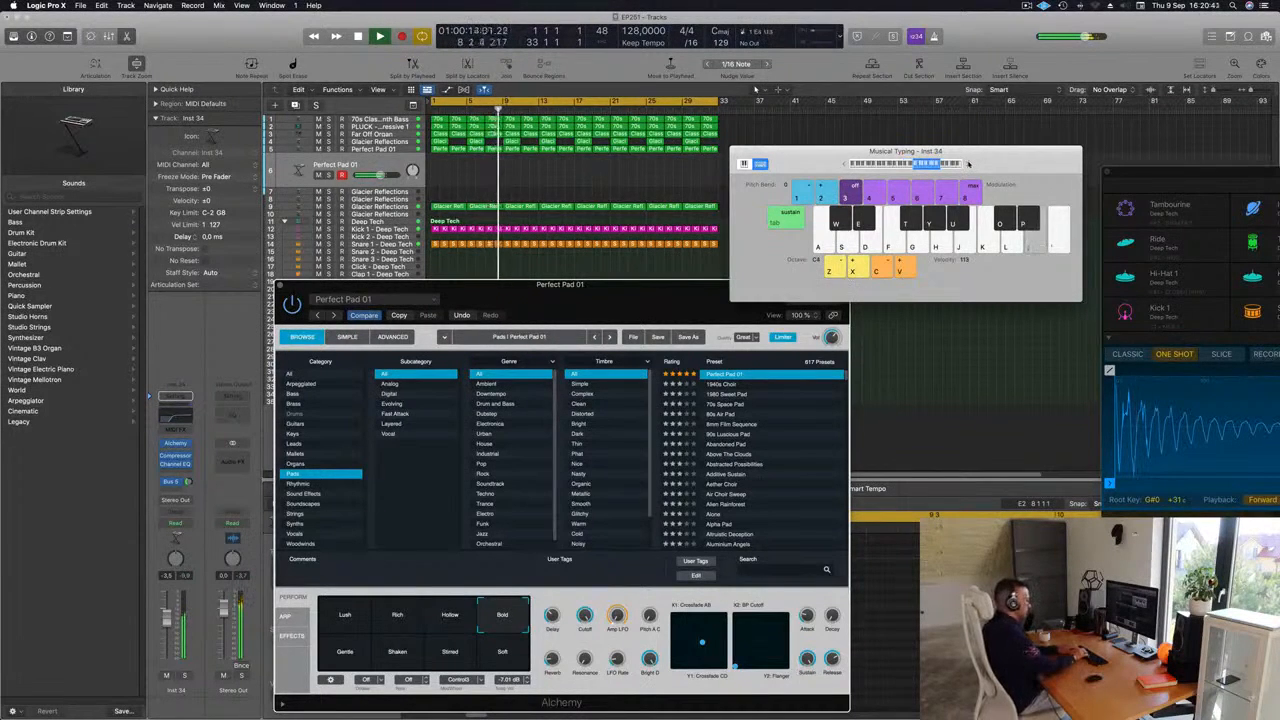
key("d")
key("k")
key("l")
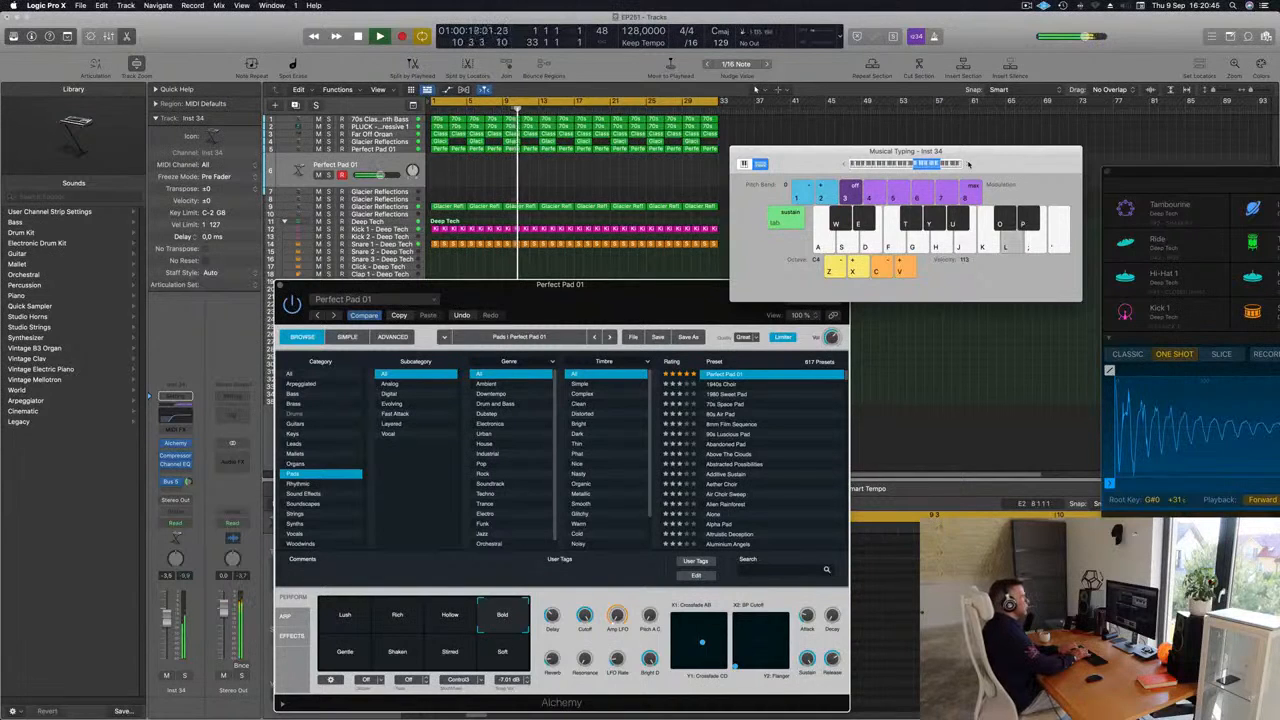
key("semicolon")
key("d")
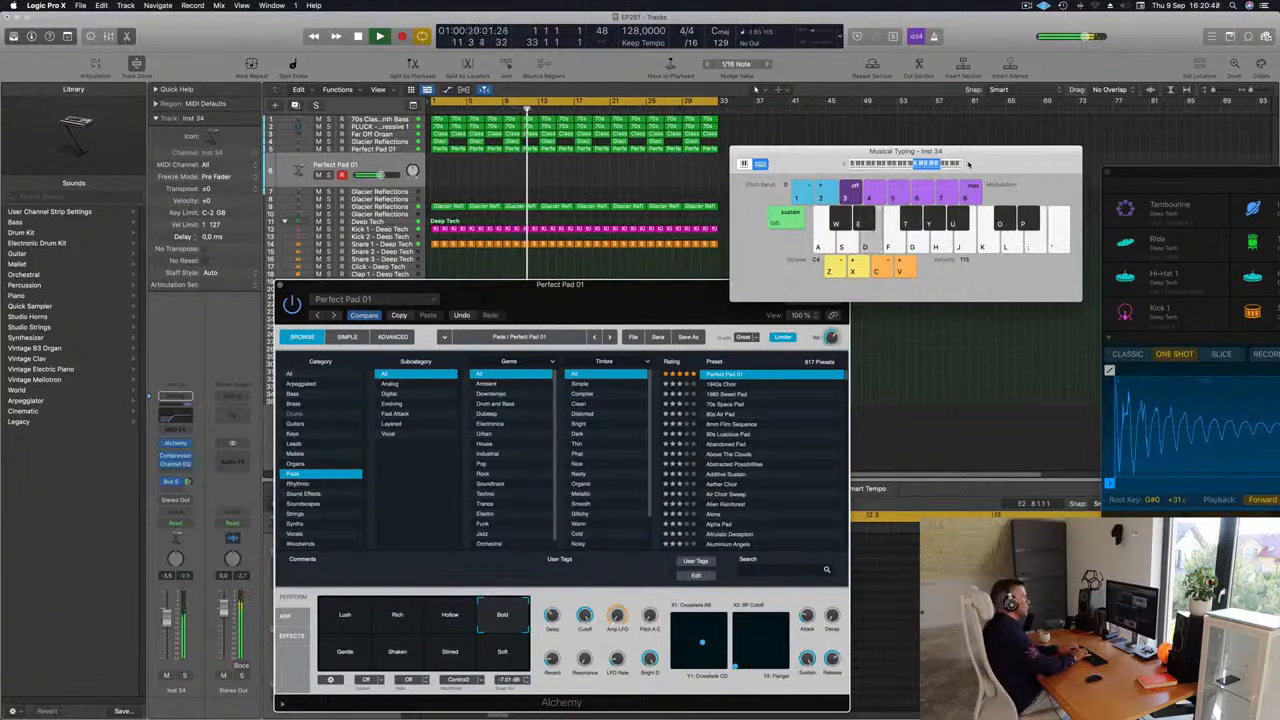
key("d")
key("d")
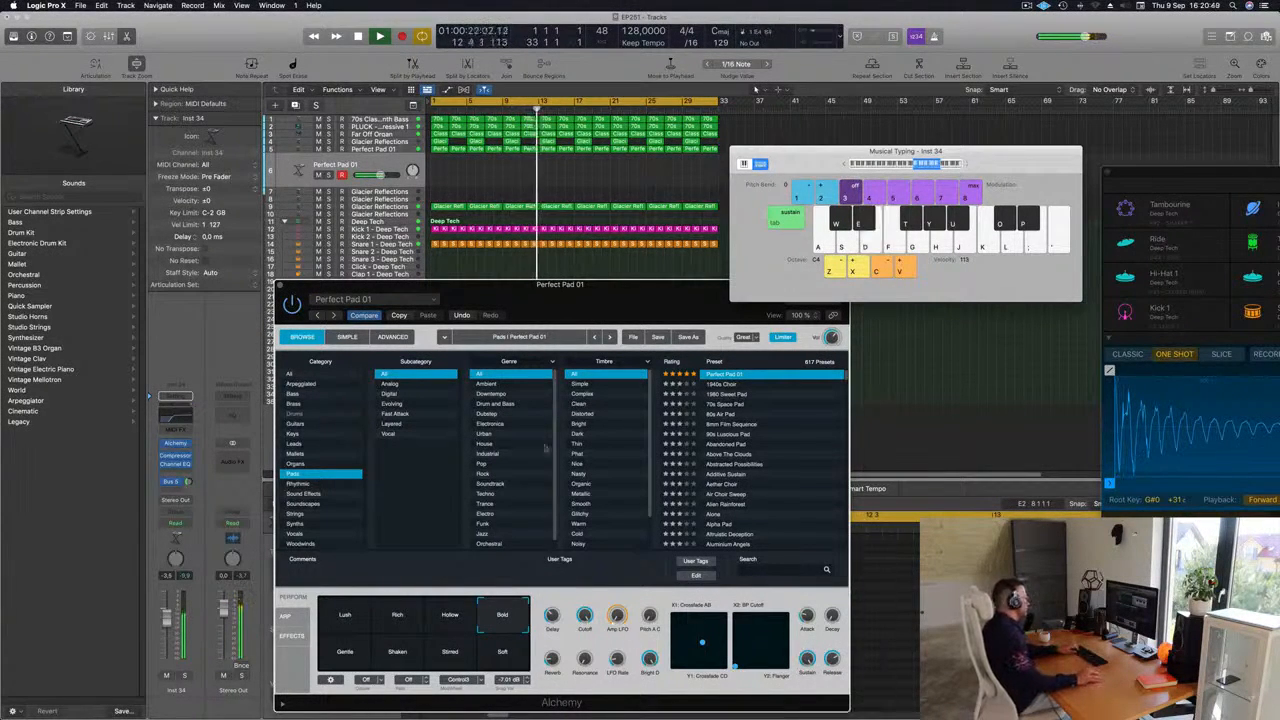
key("d")
key("d")
Raise the new pad track's volume to about -1.5 dB and solo it while playing test notes.
mouse_move(608, 617)
left_click_drag(346, 612, 540, 612)
key("d")
key("d")
left_click(185, 676)
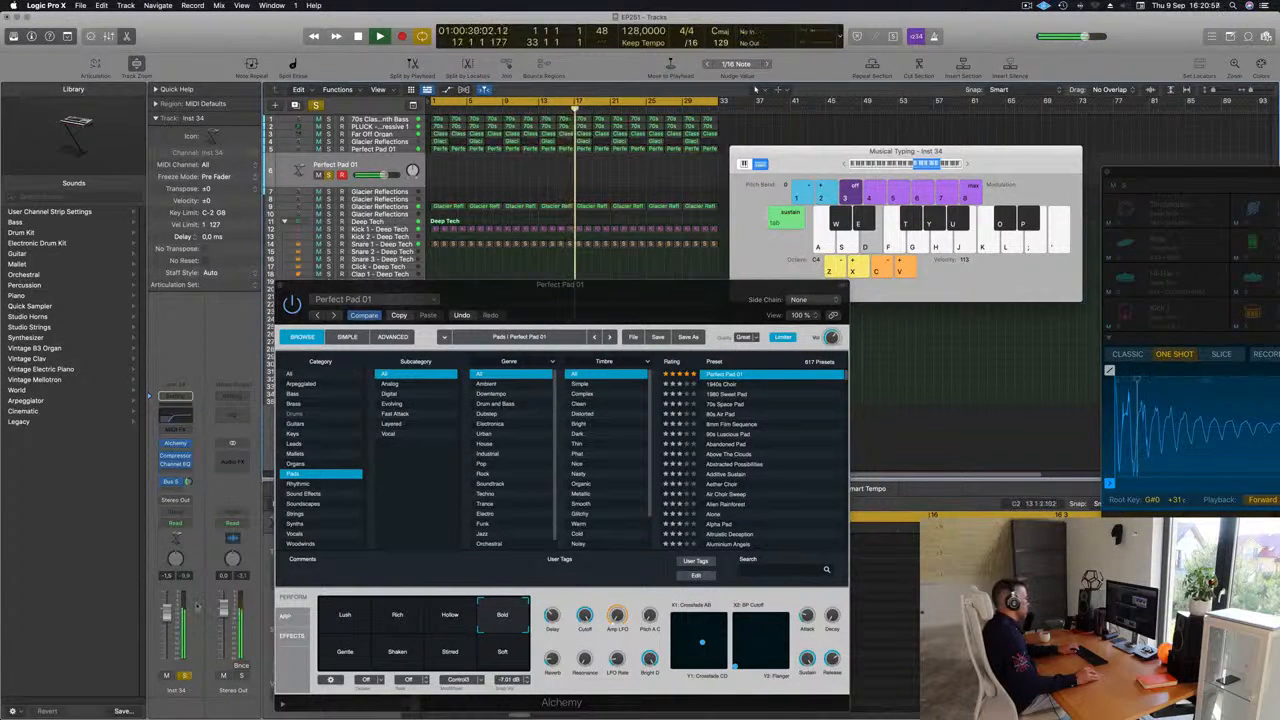
key("d")
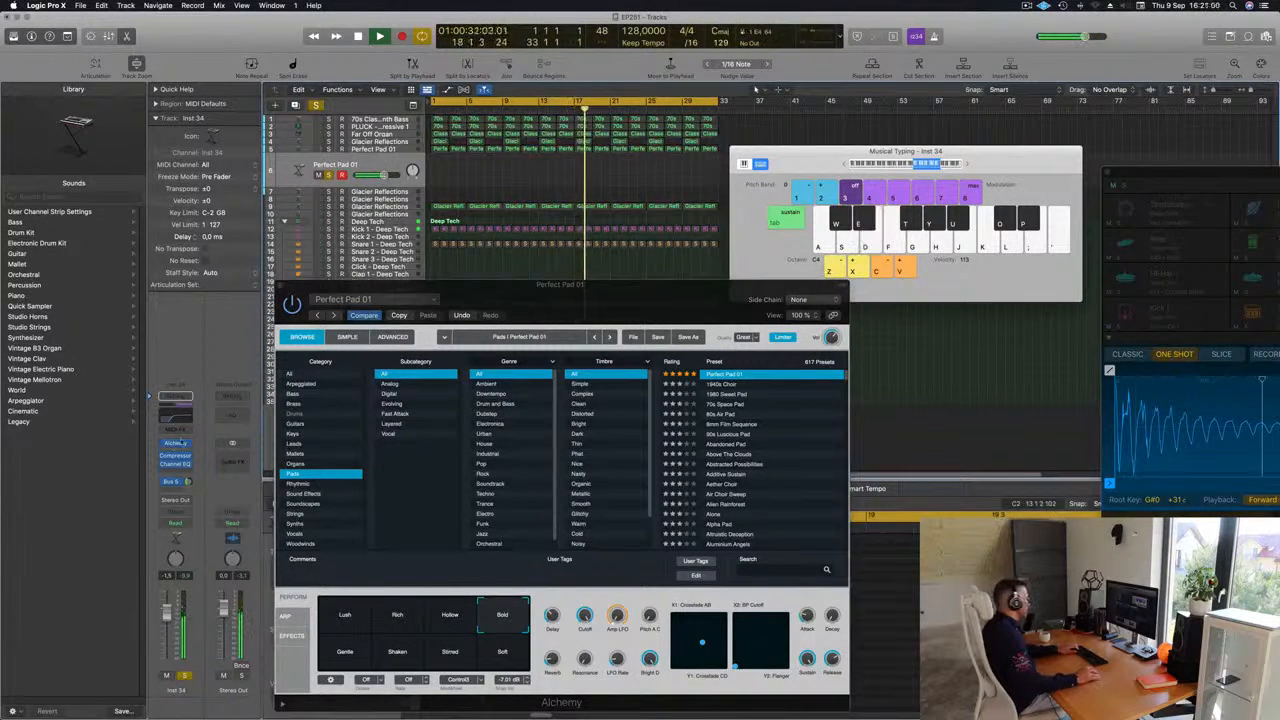
Open the new pad track's own Alchemy to compare its settings, and close both Alchemy windows.
left_click(175, 444)
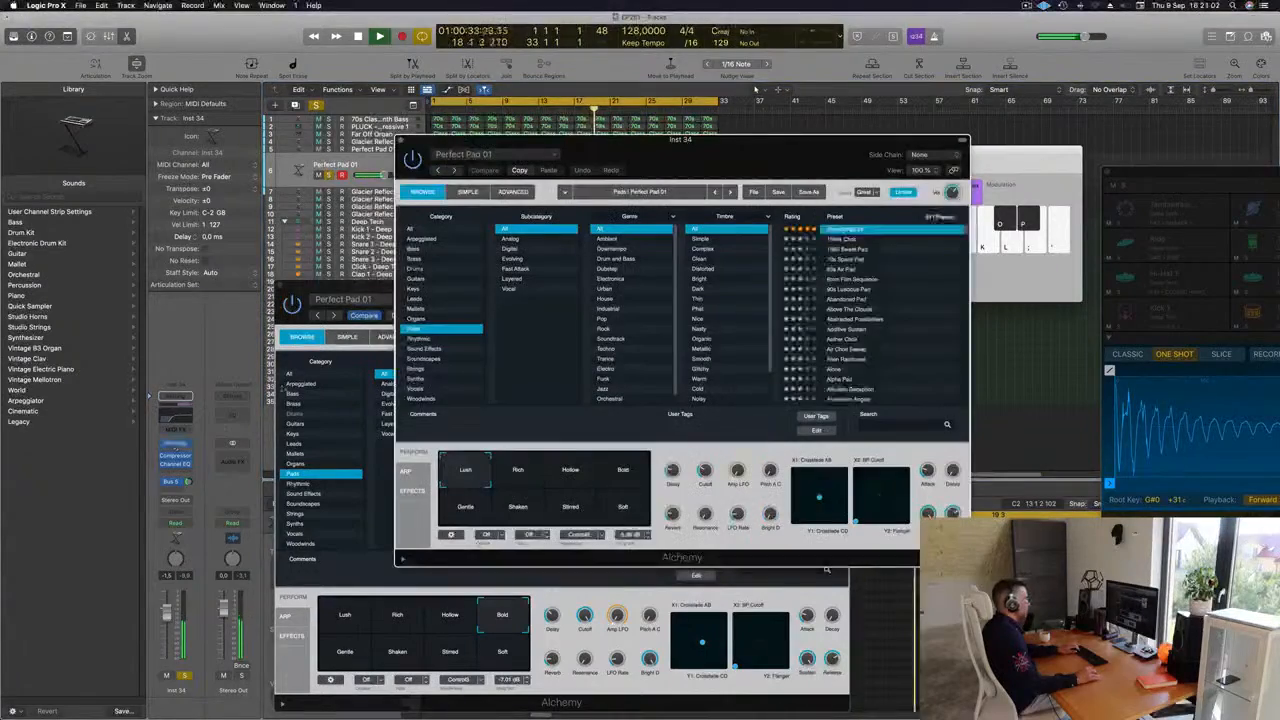
left_click_drag(434, 144, 824, 154)
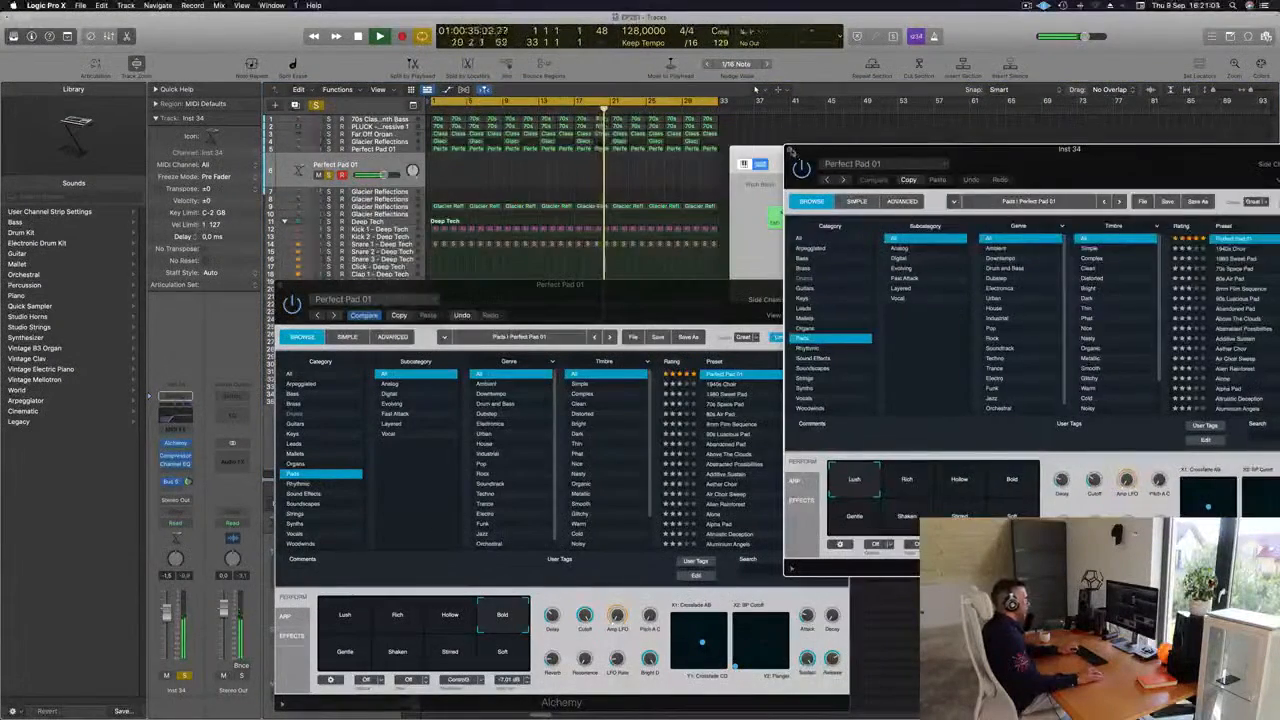
left_click(790, 152)
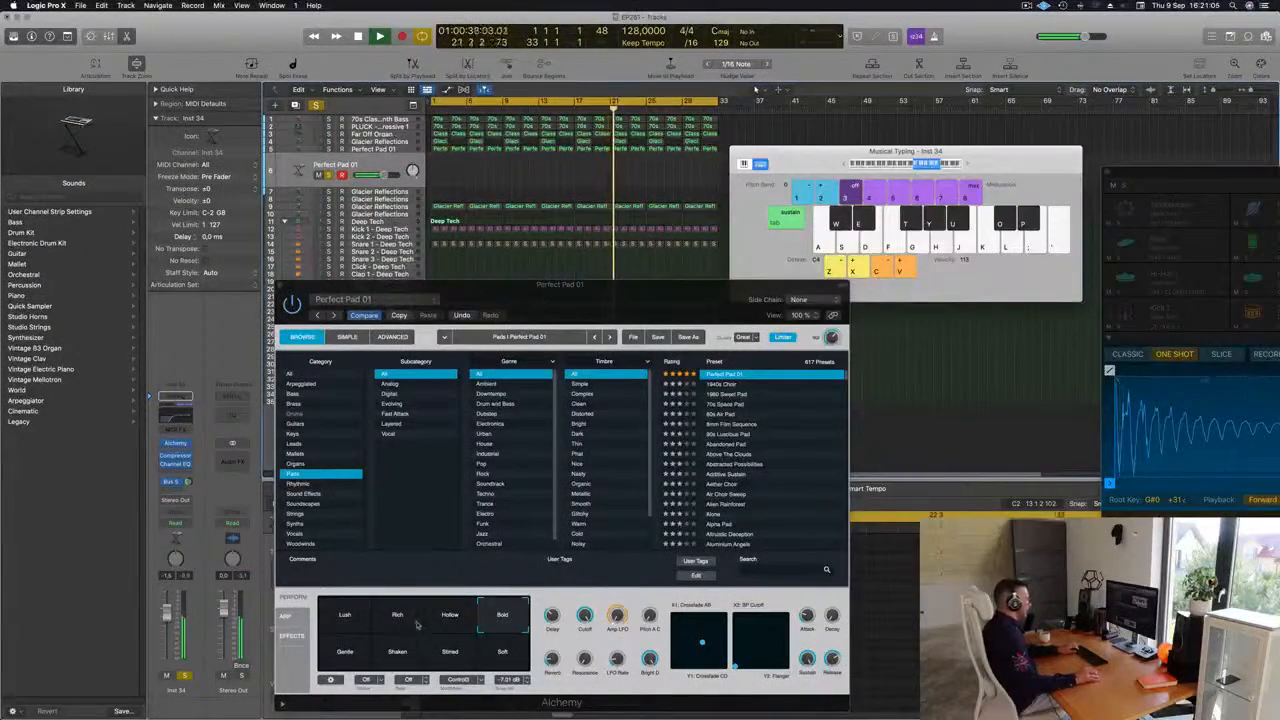
left_click_drag(538, 292, 469, 287)
key("space")
left_click(212, 285)
Replay from the start, solo the original Perfect Pad 01 track as well, and clear all solos.
key("Return")
key("space")
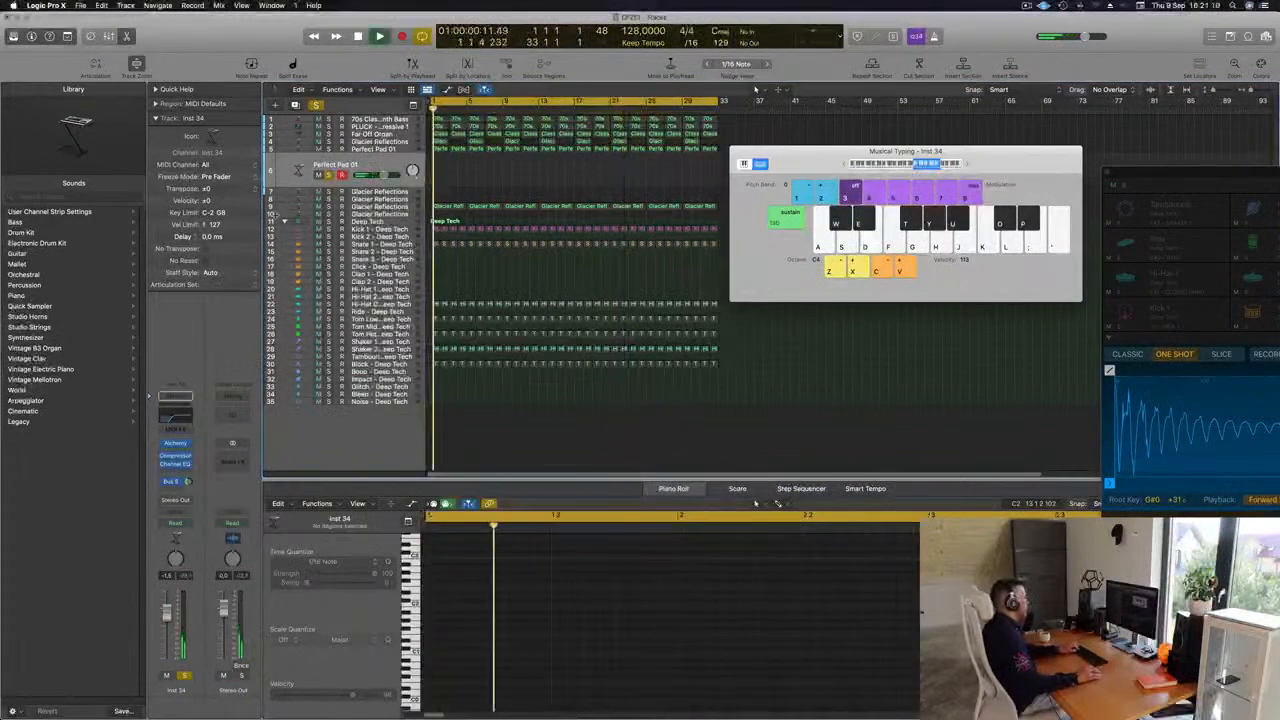
left_click(329, 149)
left_click(315, 104)
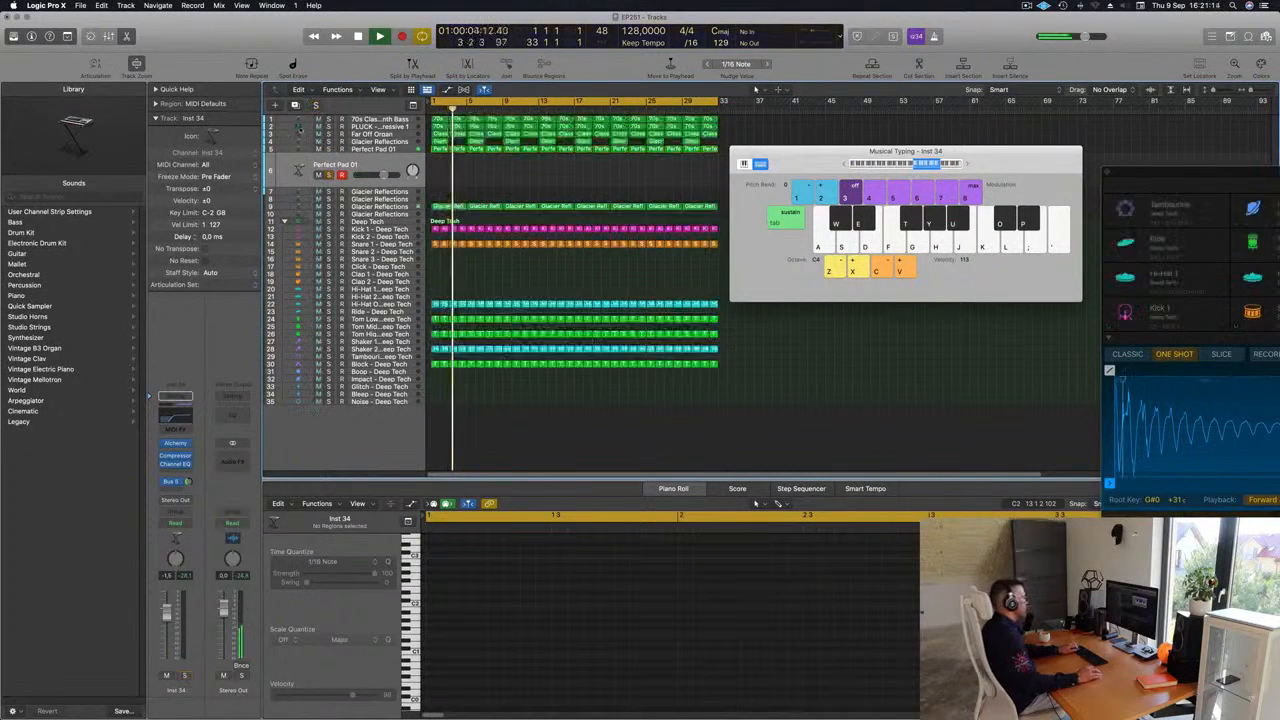
Open the new pad track's Alchemy, compare the Hollow and Bold snapshots and keep Bold.
left_click(176, 443)
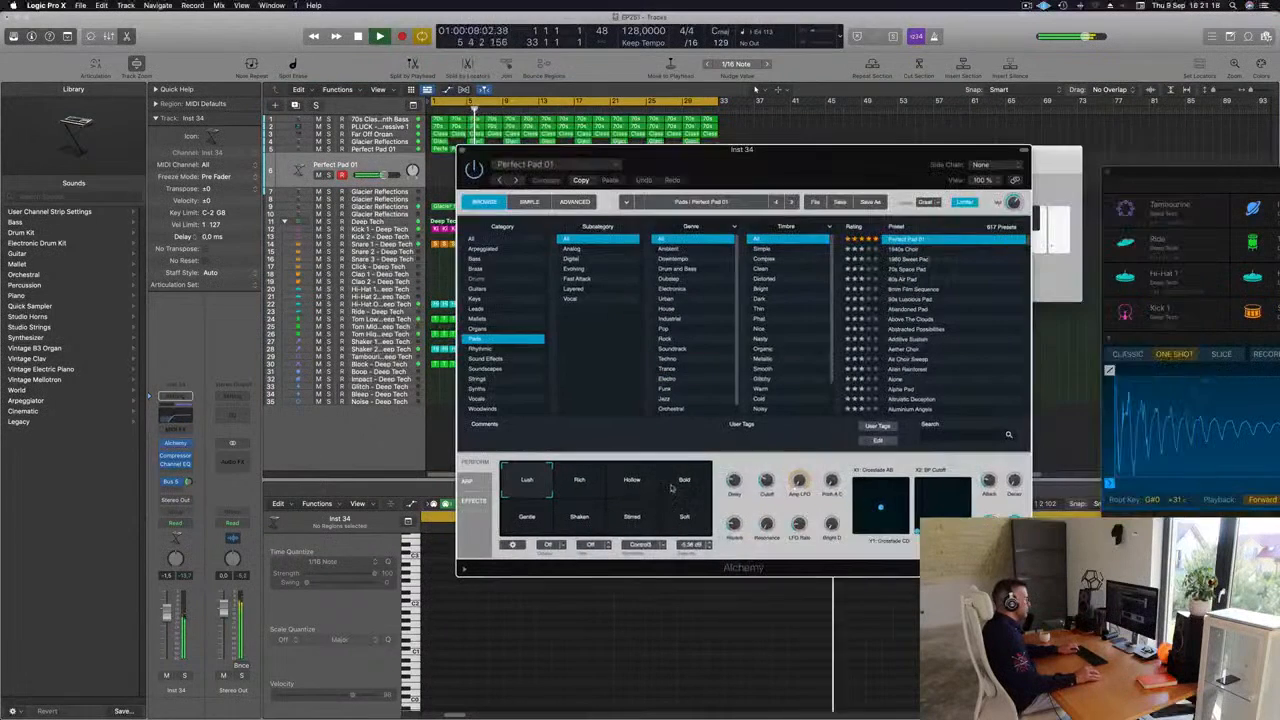
left_click(684, 481)
left_click(632, 482)
left_click(684, 480)
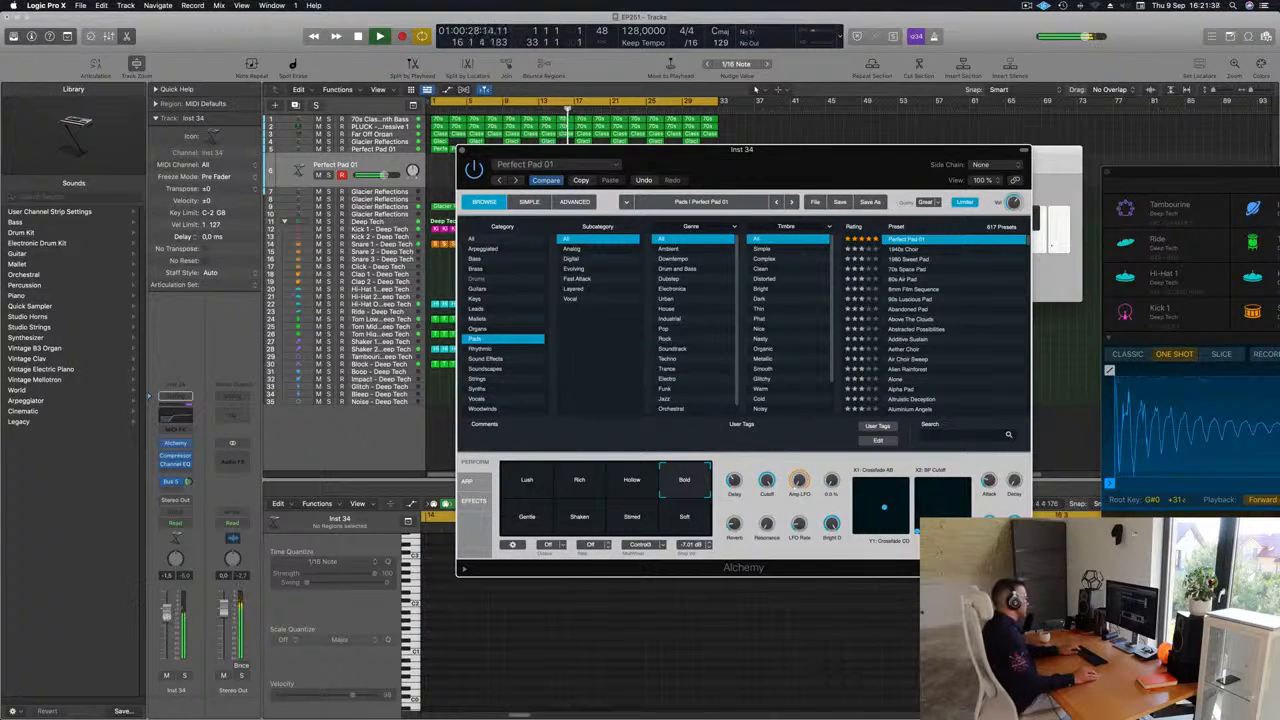
Adjust the new pad track's Bus 5 send and add a second send to Bus 6.
left_click_drag(188, 482, 187, 505)
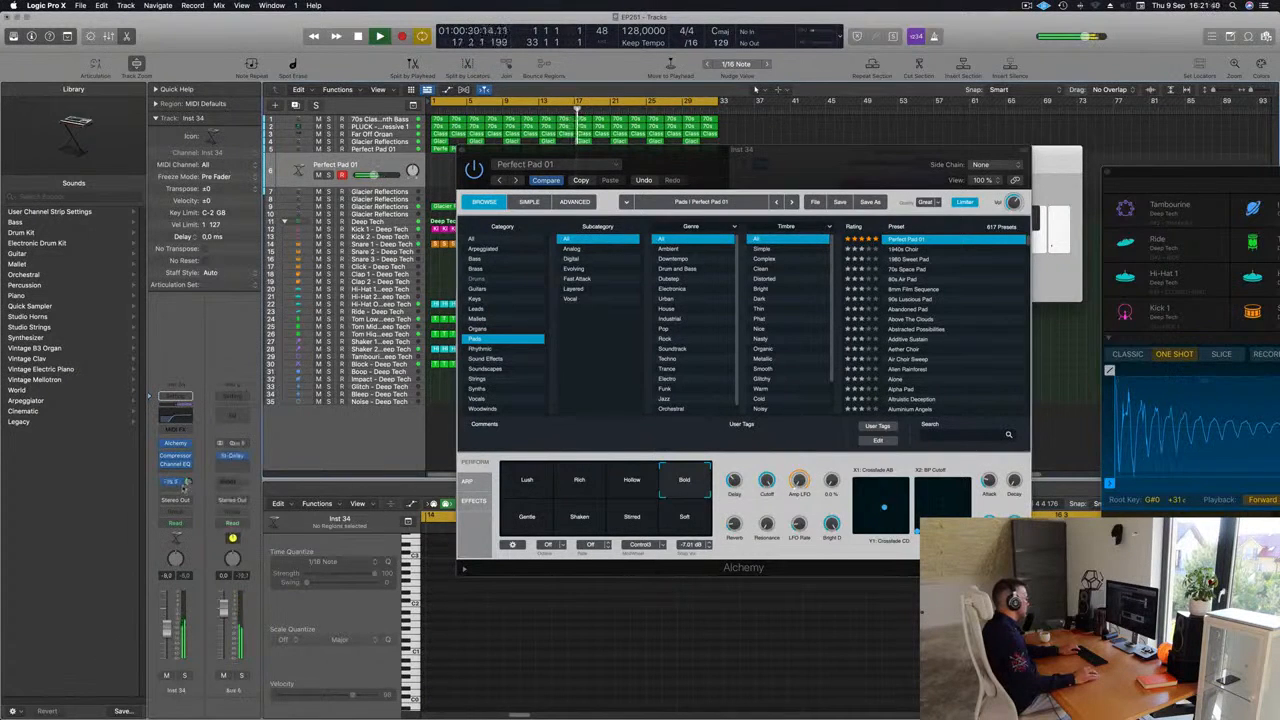
left_click(186, 482)
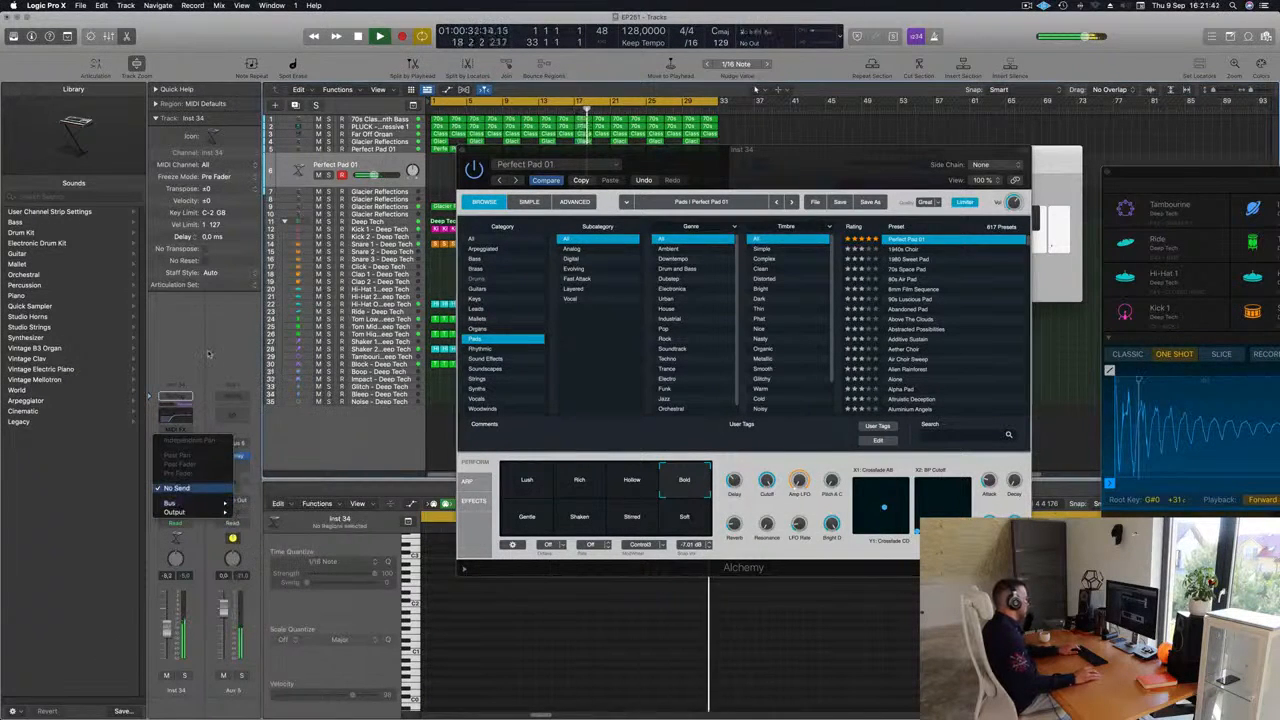
left_click(180, 488)
left_click(172, 494)
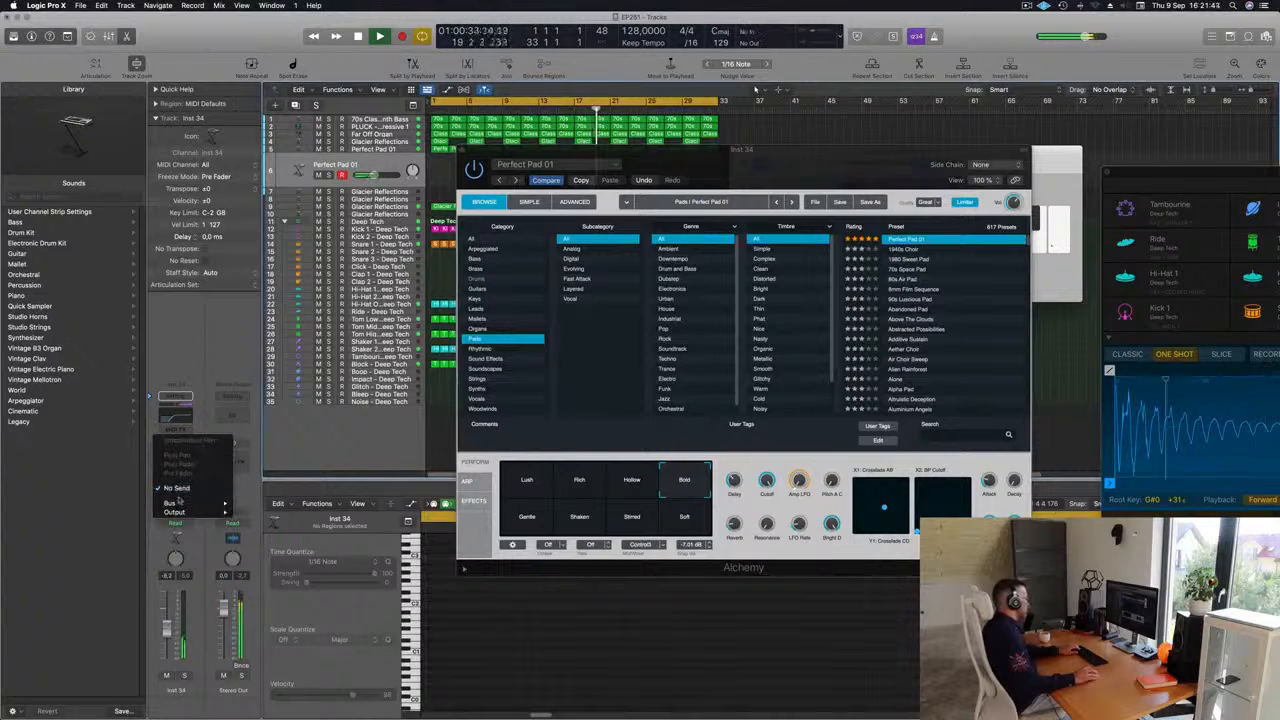
mouse_move(182, 505)
left_click(262, 434)
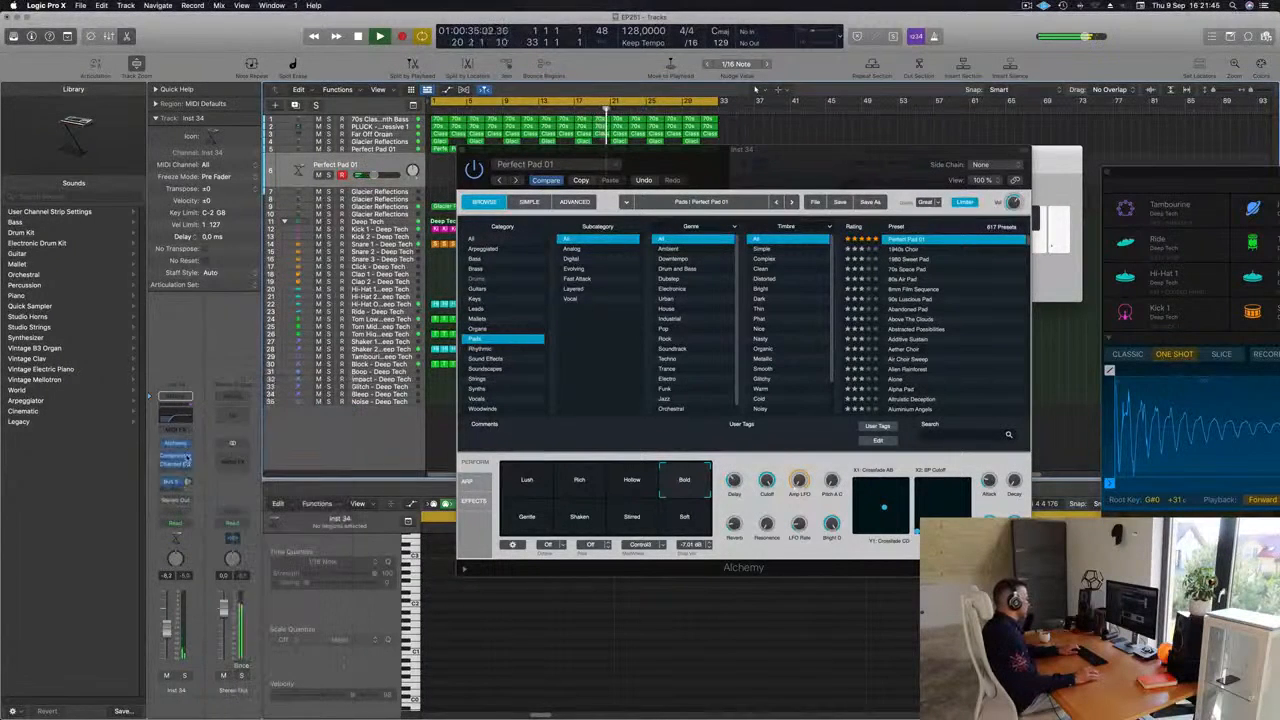
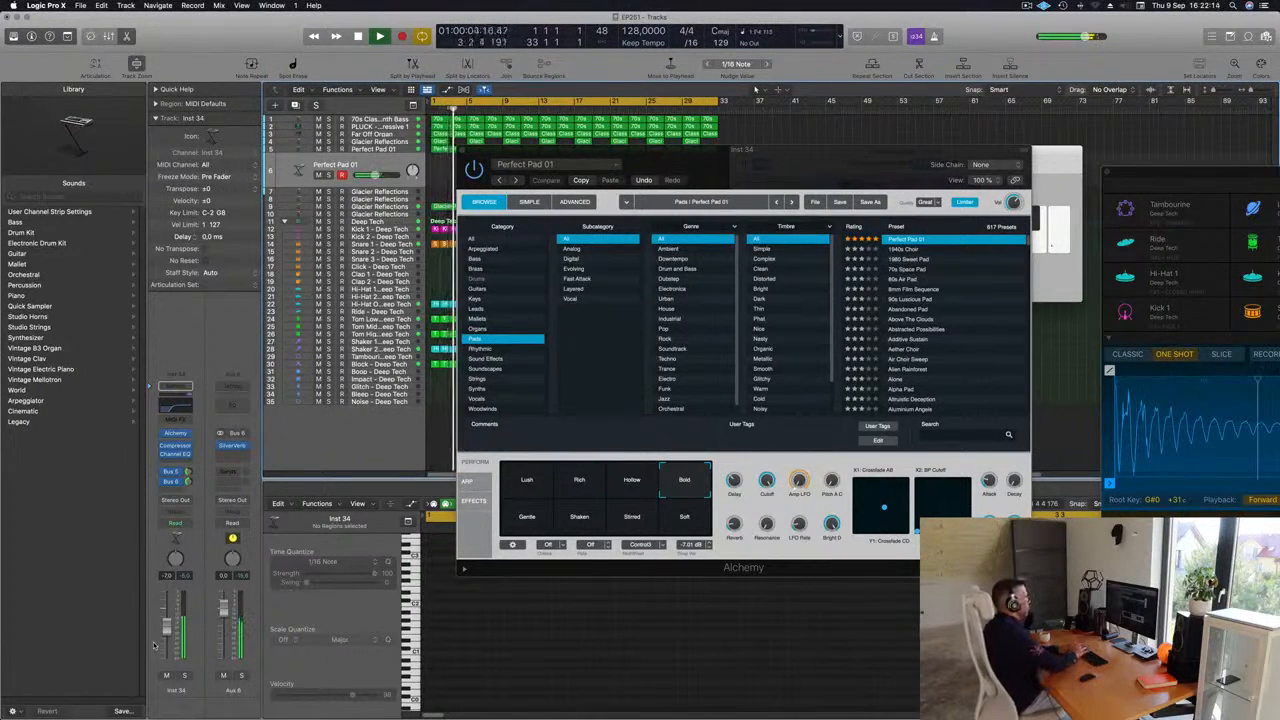
Record a melody on the new pad track from bar 1, move Alchemy aside and trim the recorded region to four bars.
key("r")
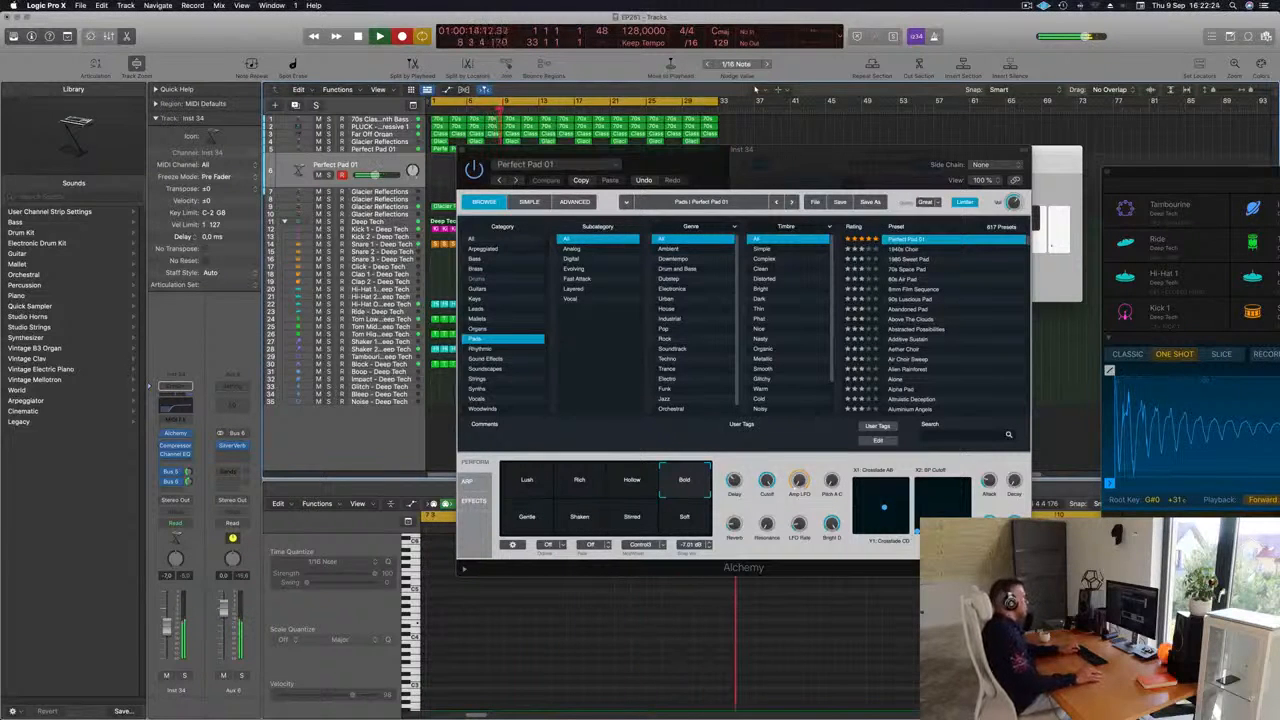
key("space")
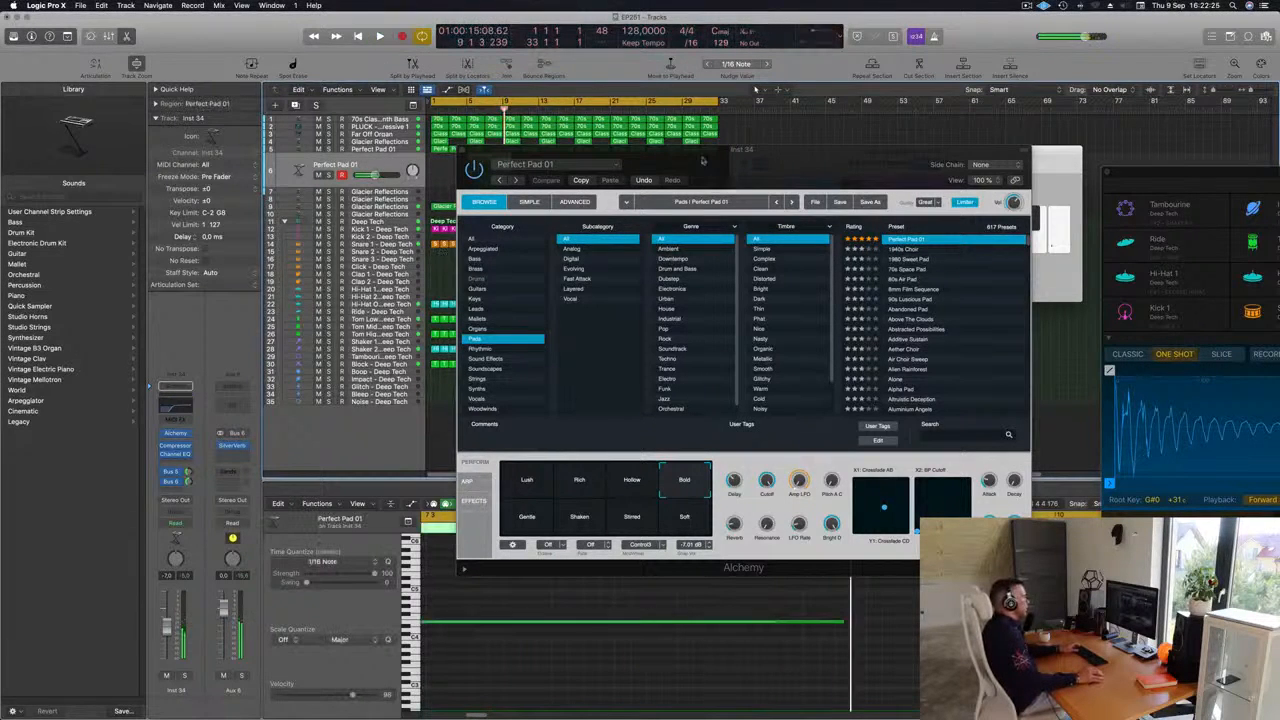
left_click_drag(703, 160, 1051, 180)
left_click_drag(491, 159, 454, 160)
left_click(469, 161)
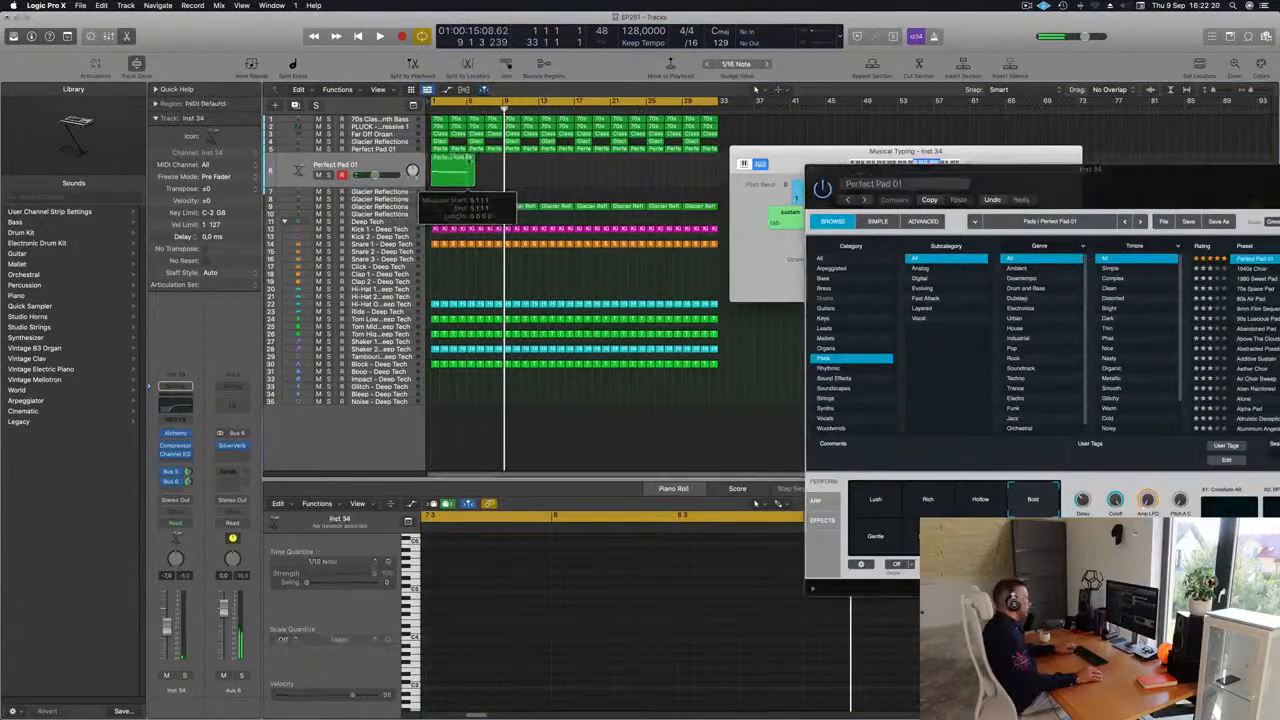
double_click(469, 161, "super")
left_click(717, 249)
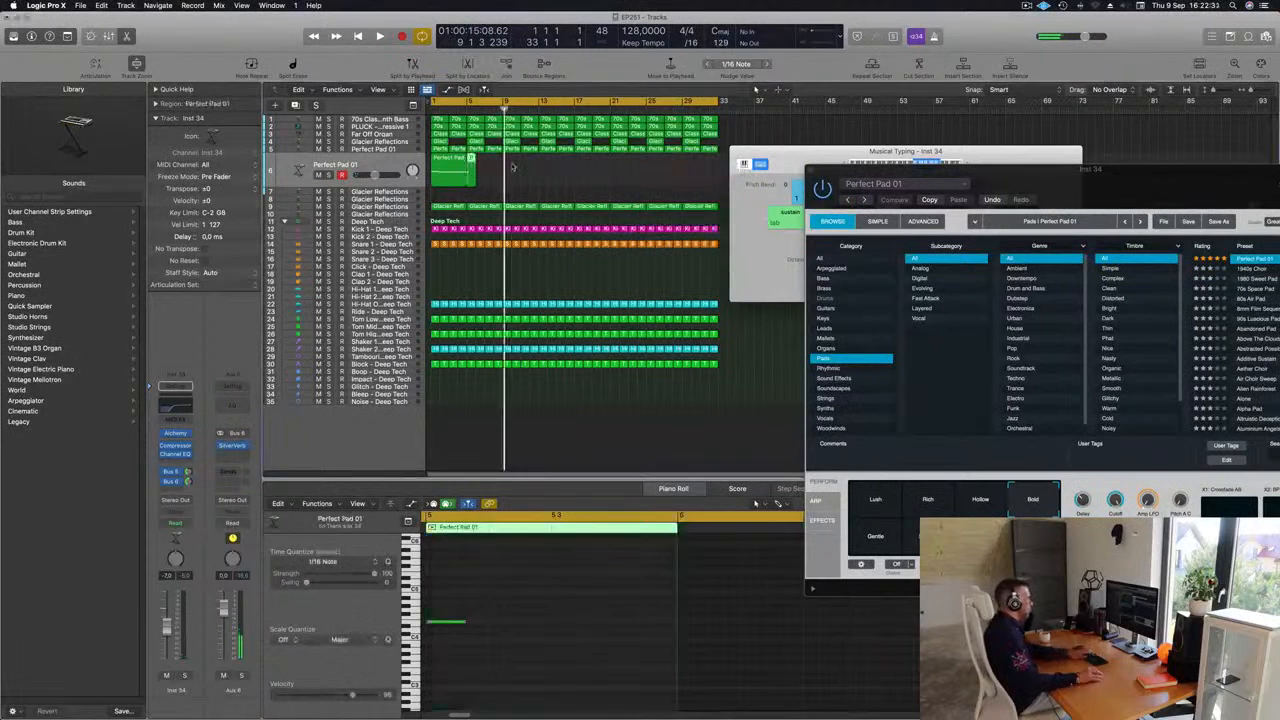
Quantize all notes of the new pad region to 1/16 notes and replay from the start.
key("Return")
key("space")
left_click(543, 683)
key("super+a")
key("q")
key("Return")
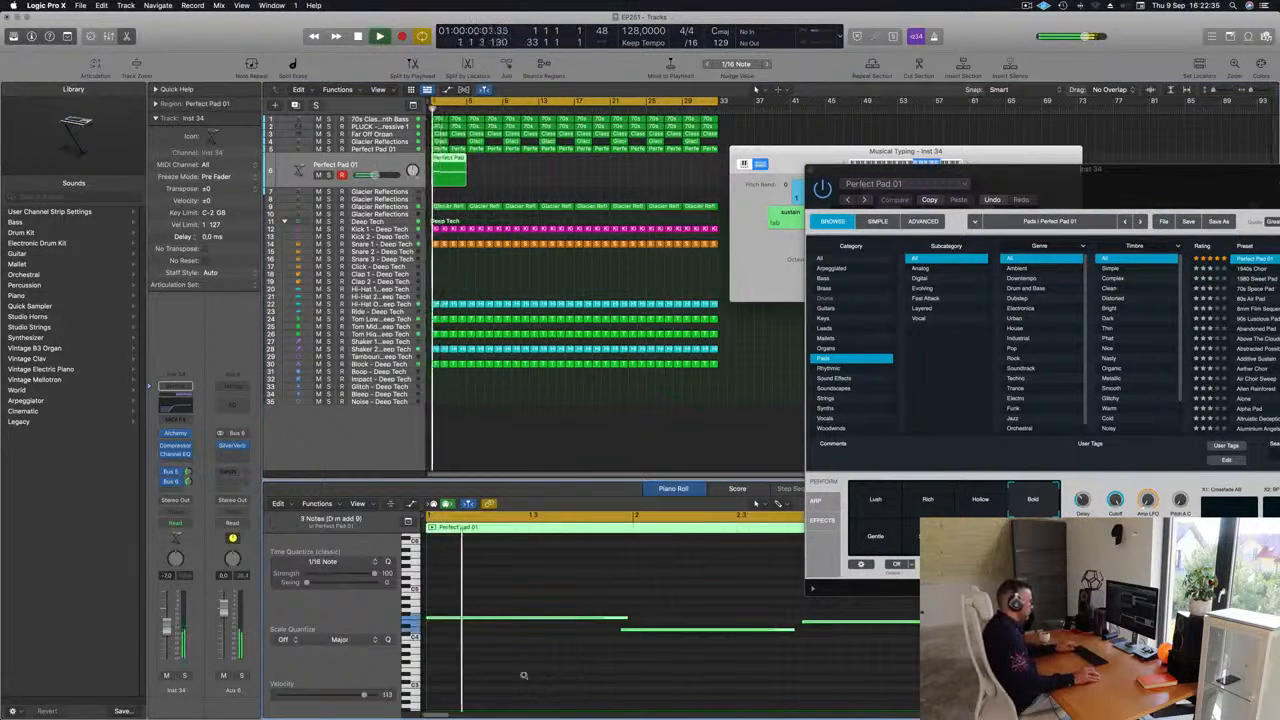
Adjust the note edges in the new pad region so its three notes follow one another without gaps or overlaps.
scroll(523, 670, "left", 5)
scroll(523, 663, "right", 4)
left_click(573, 640)
left_click(573, 636)
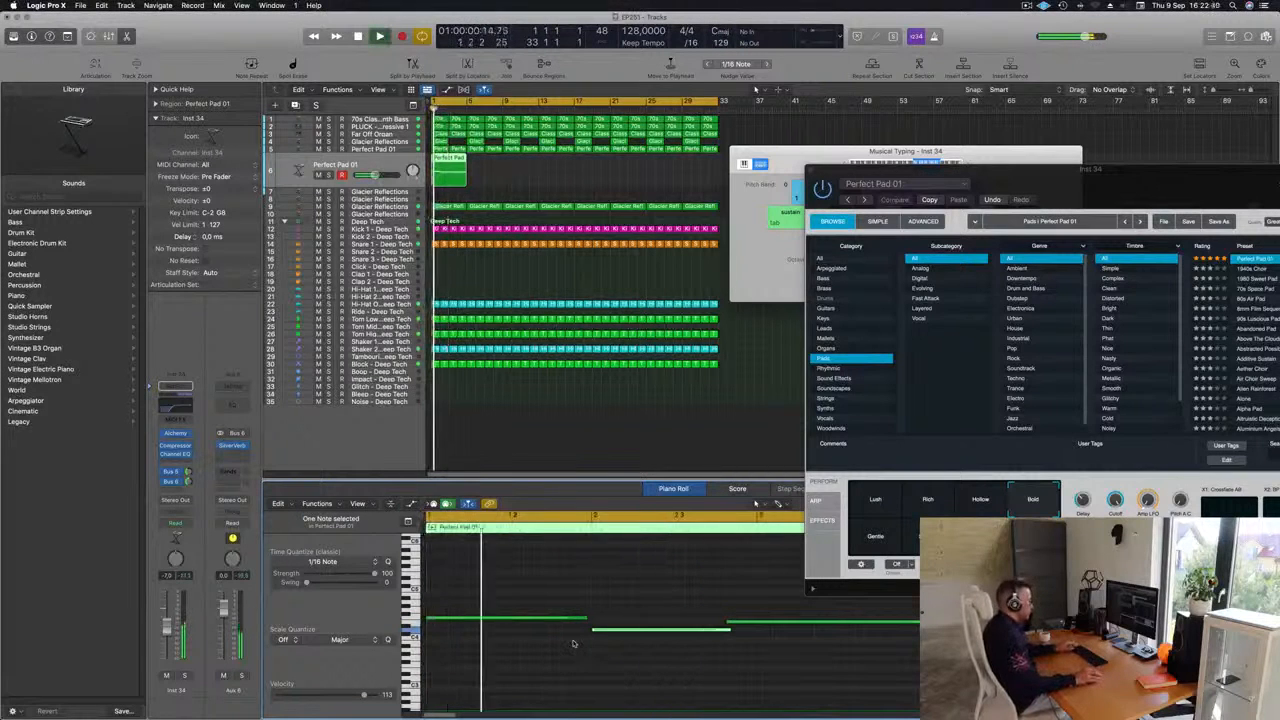
scroll(712, 619, "left", 1)
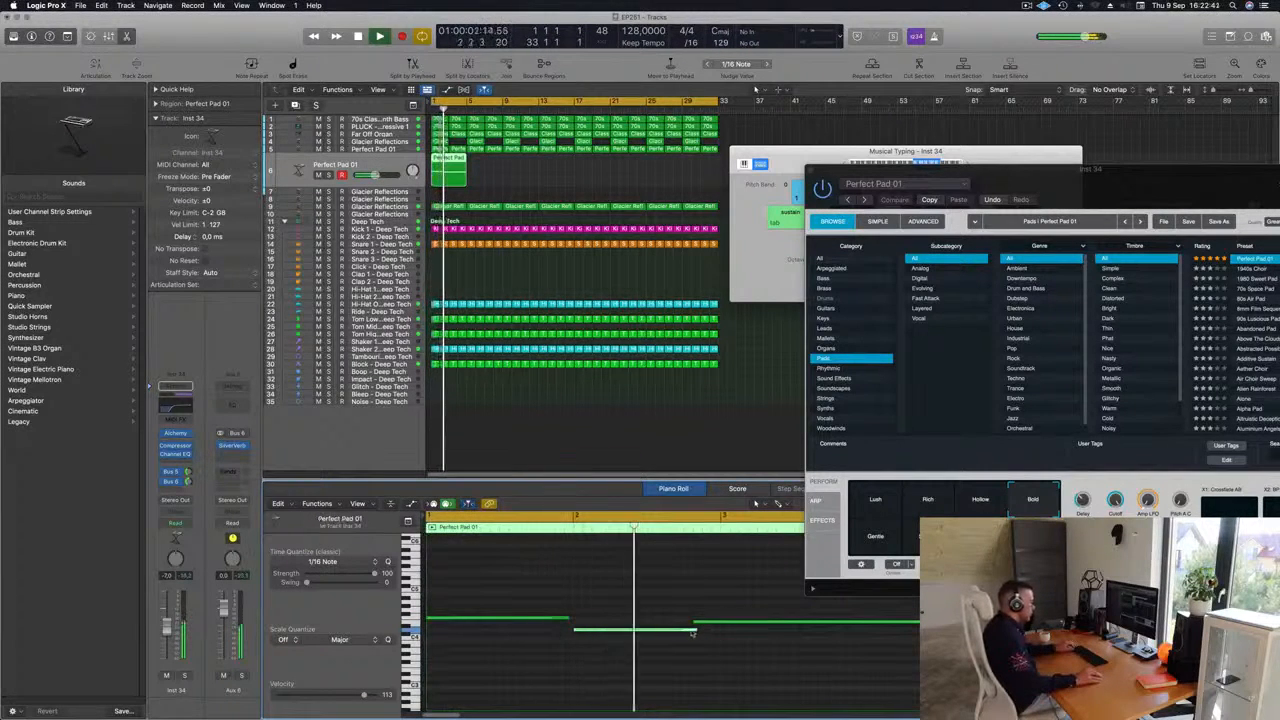
left_click_drag(698, 631, 686, 626)
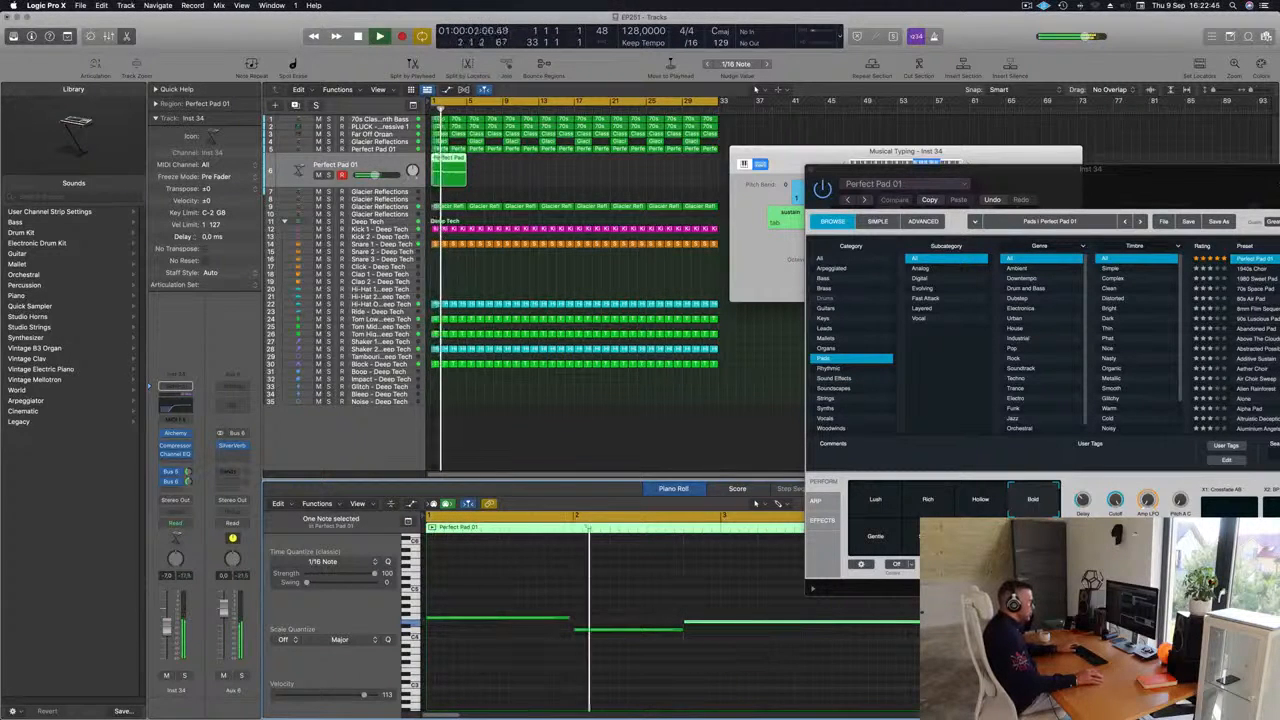
key("Return")
scroll(632, 662, "left", 2)
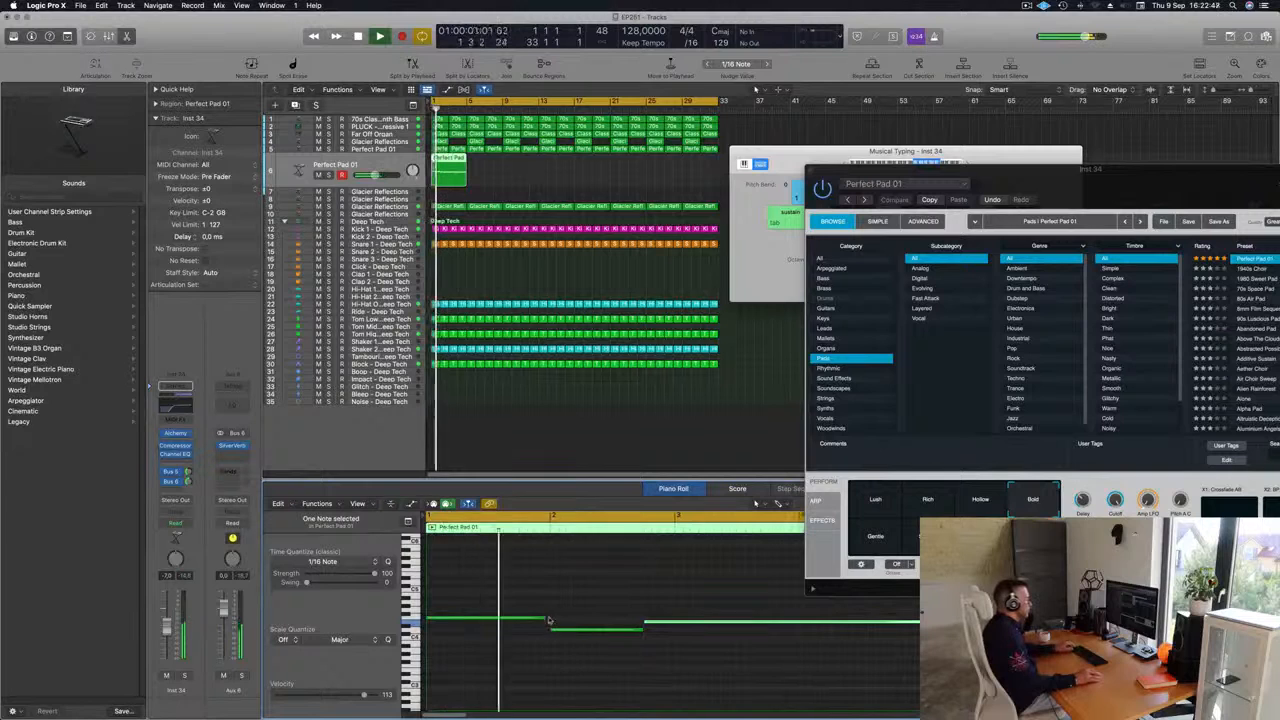
left_click_drag(545, 617, 551, 617)
left_click(575, 617)
scroll(572, 615, "left", 3)
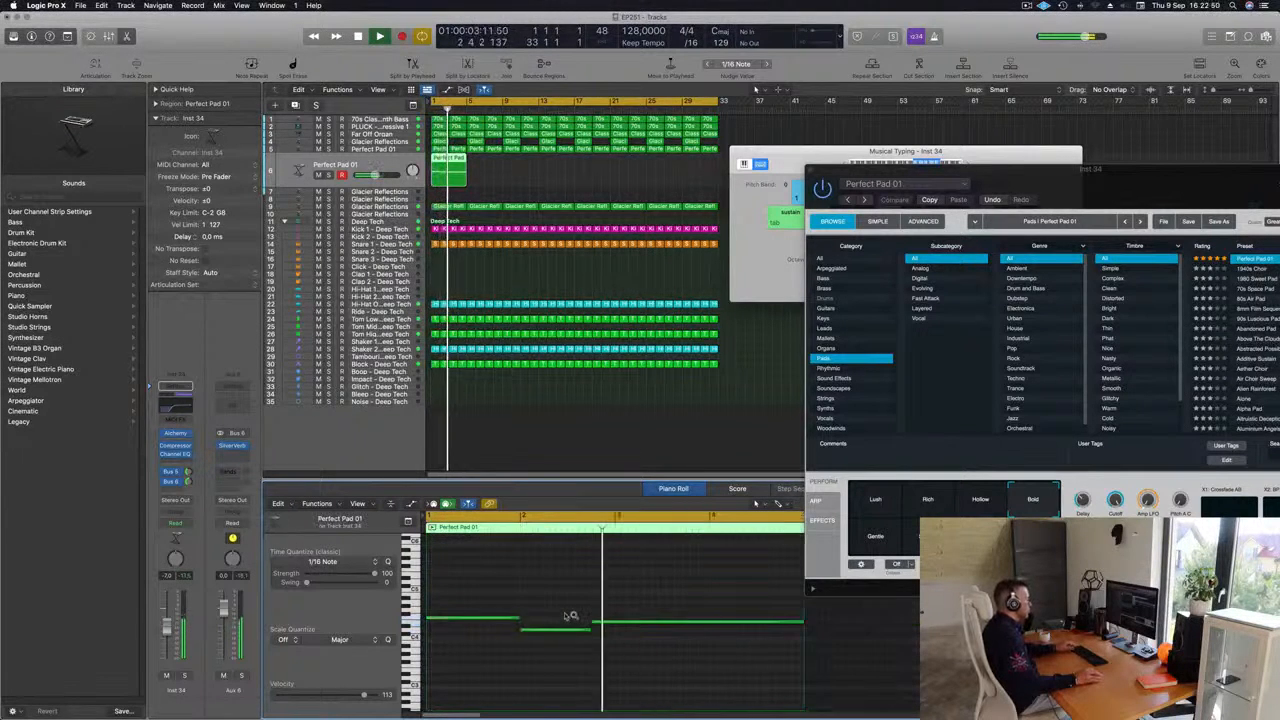
Open the new pad track's Channel EQ and move its high-frequency band to 18800 Hz with almost no boost.
left_click(549, 167)
left_click(362, 162)
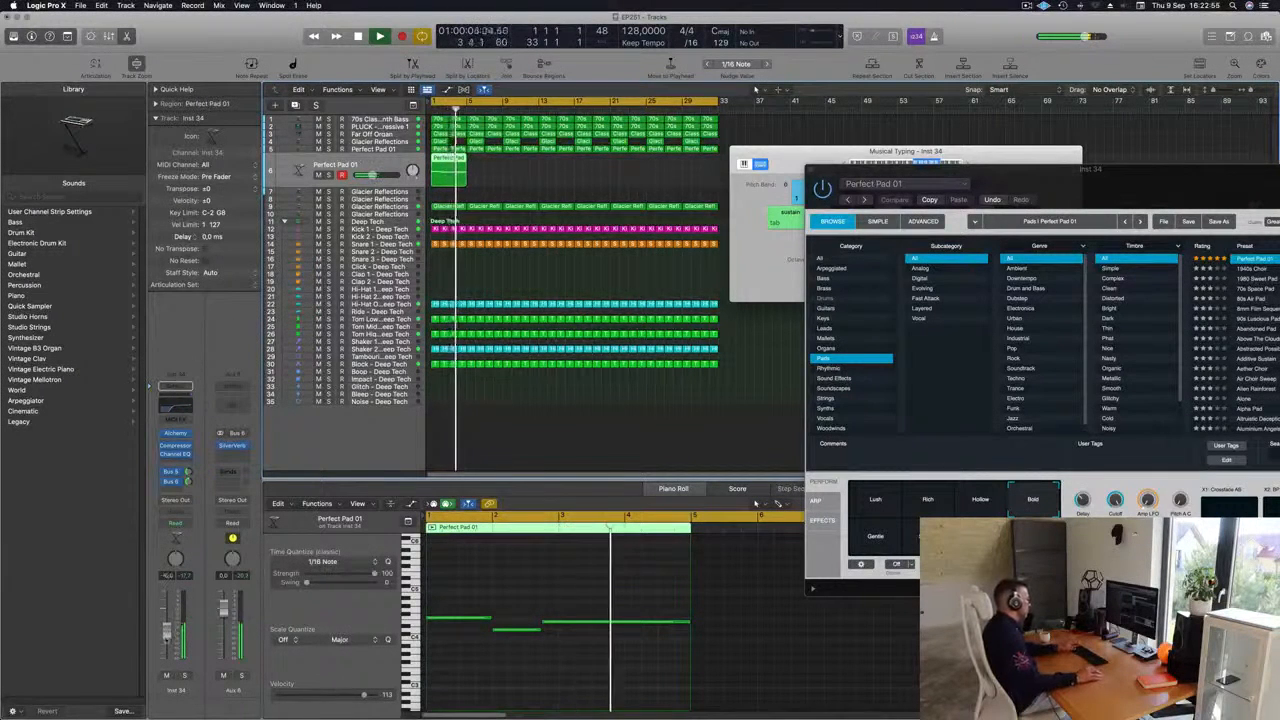
left_click(176, 407)
left_click_drag(831, 307, 882, 337)
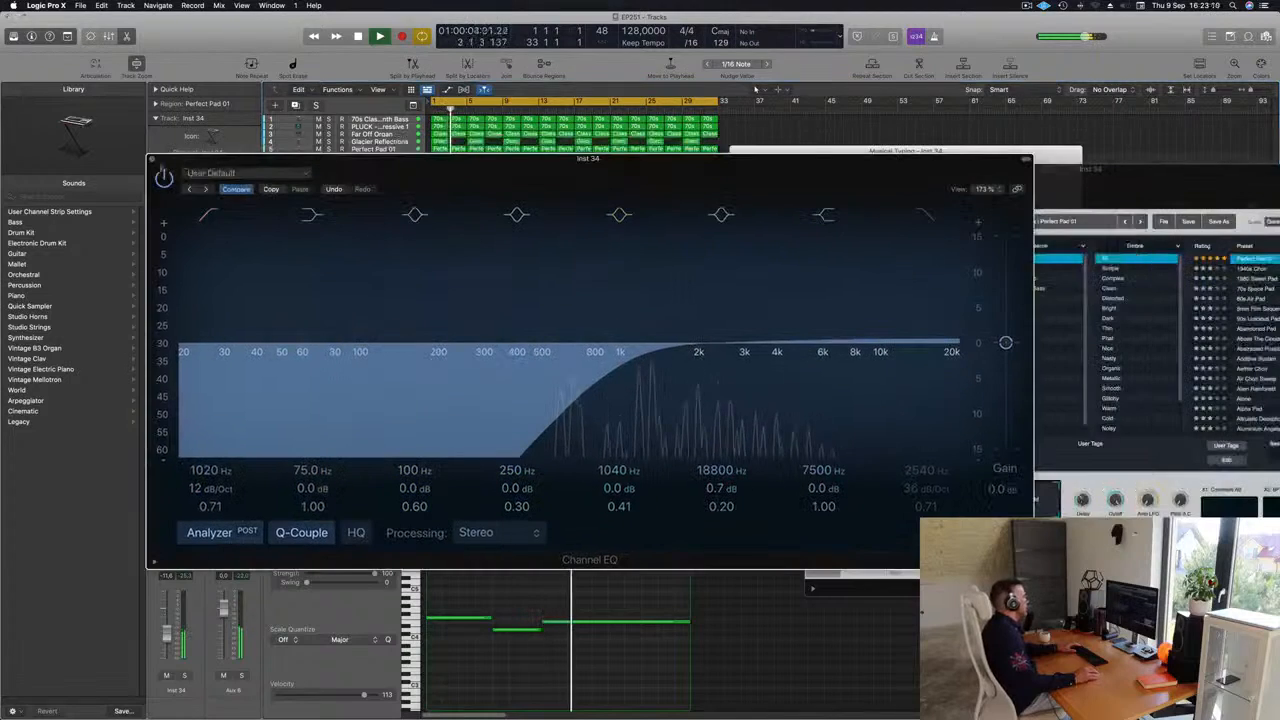
Repeat the four-bar pad region seven times so it fills the 32-bar cycle.
key("super+Left")
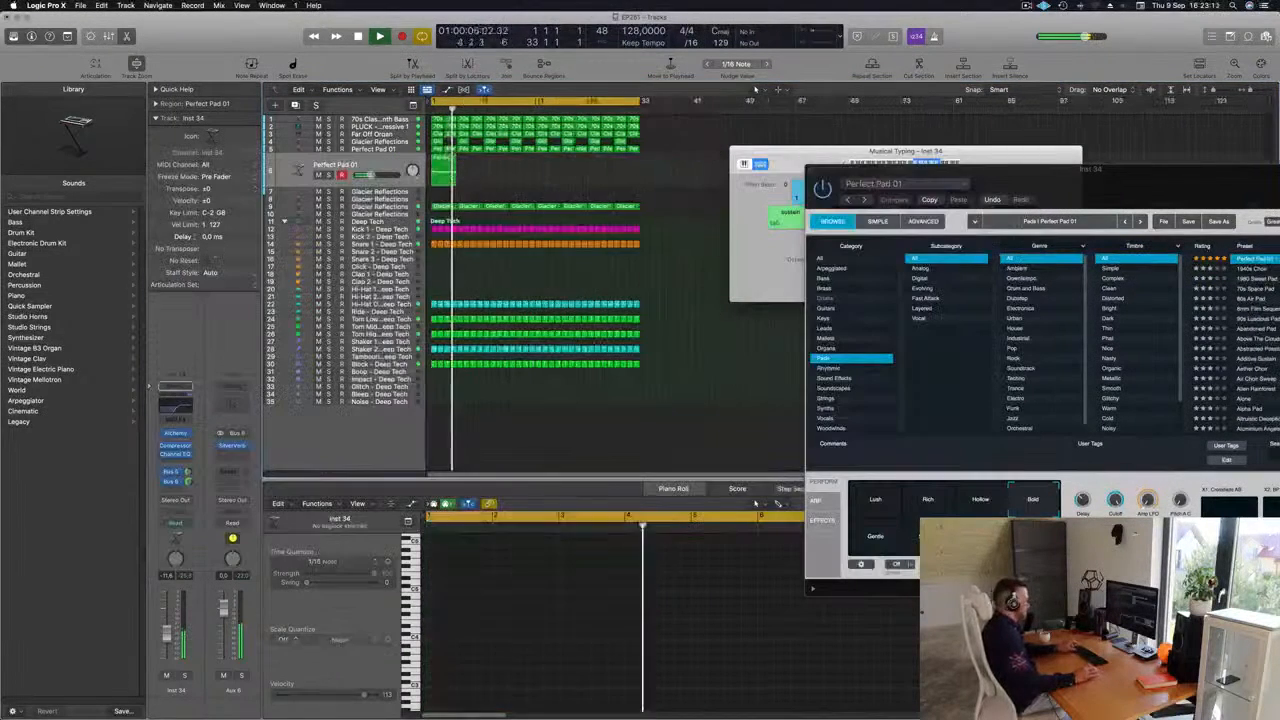
key("super+r")
key("super+r")
key("super+r")
key("super+r")
key("super+r")
key("super+r")
key("super+r")
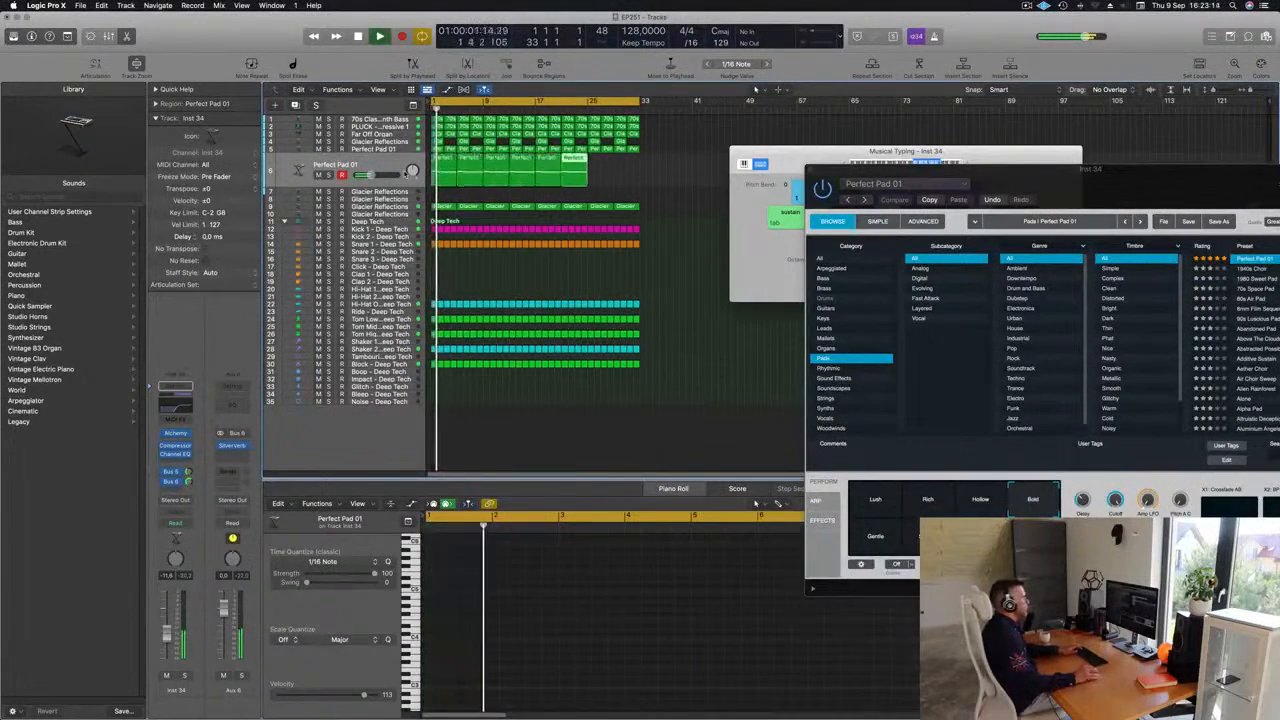
Close the Musical Typing and Alchemy windows to clear the arrangement area.
left_click_drag(802, 159, 668, 178)
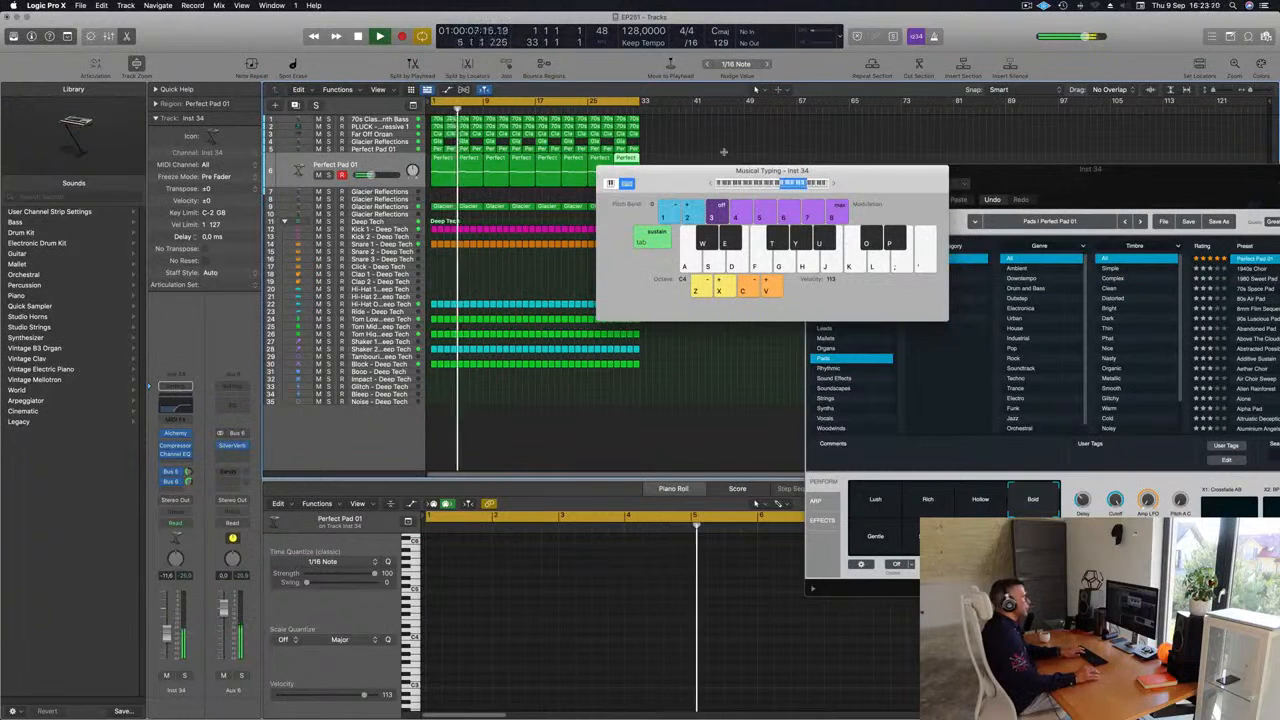
key("super+k")
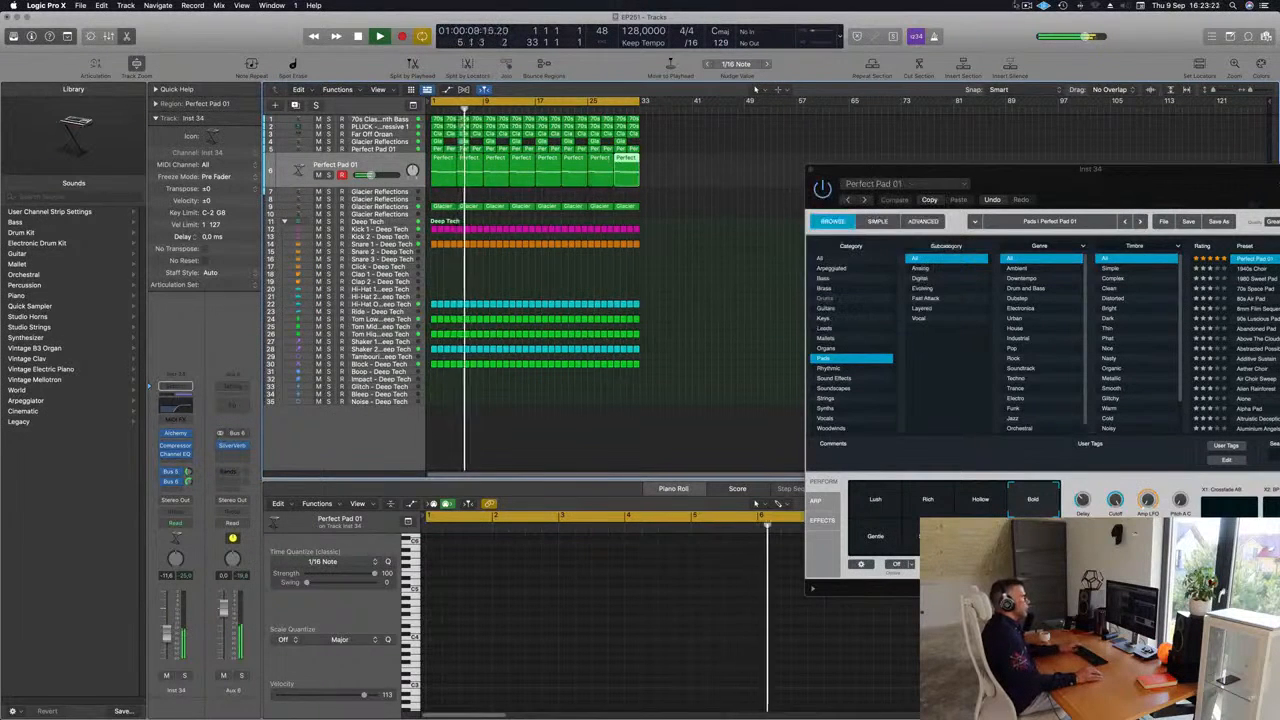
left_click(1026, 5)
left_click(745, 184)
left_click(771, 172)
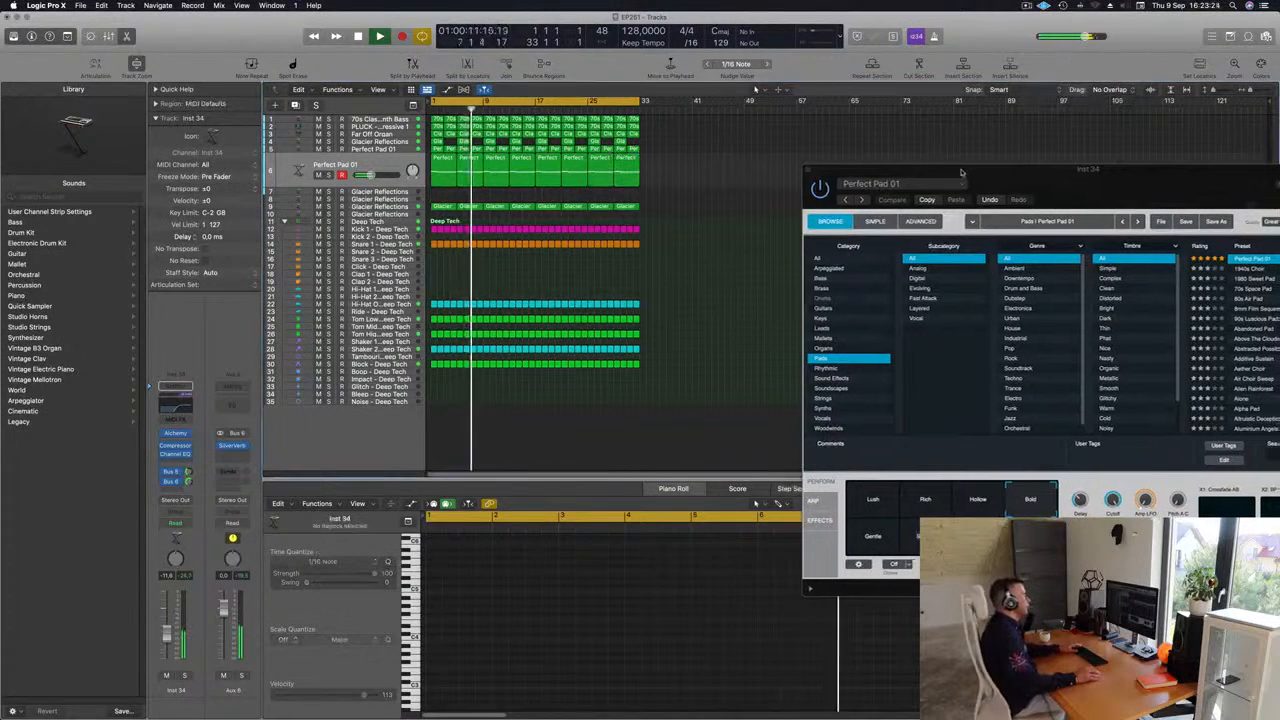
left_click_drag(824, 171, 675, 182)
left_click(661, 180)
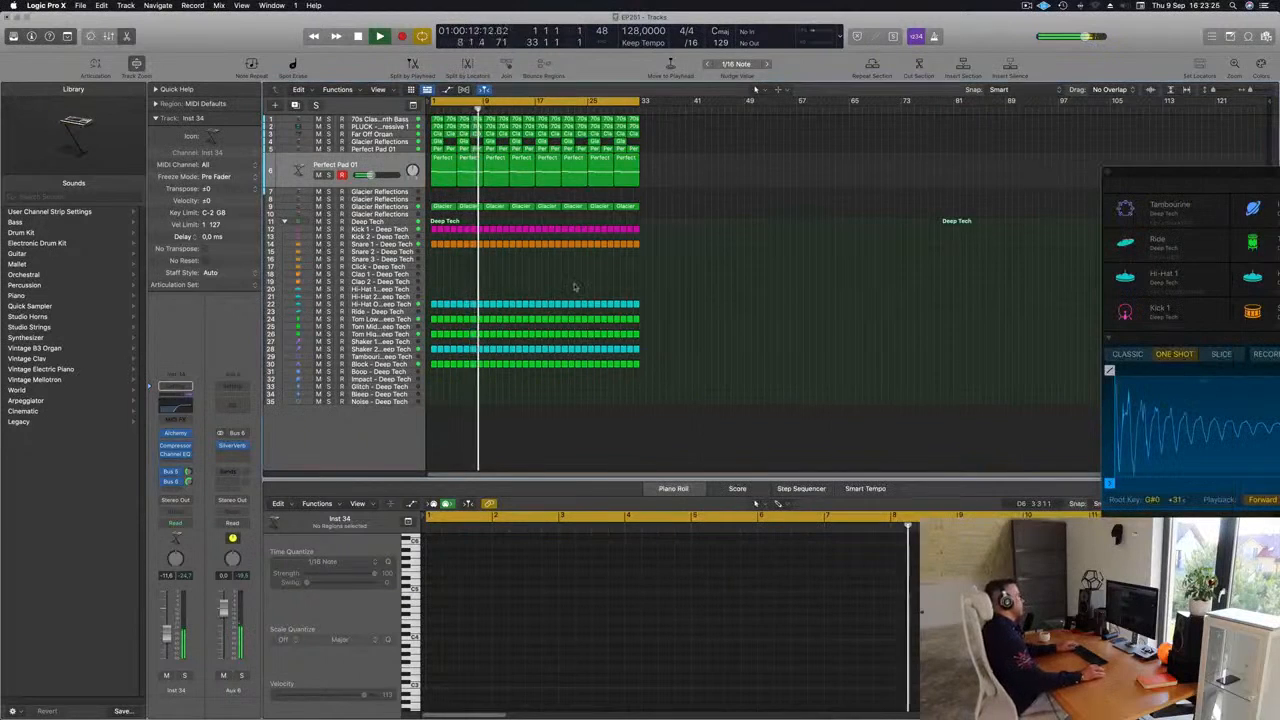
Repeat all regions once after bar 32, extend the cycle range to bar 65 and replay from the start.
scroll(556, 289, "up", 3)
scroll(564, 291, "down", 3)
key("space")
key("space")
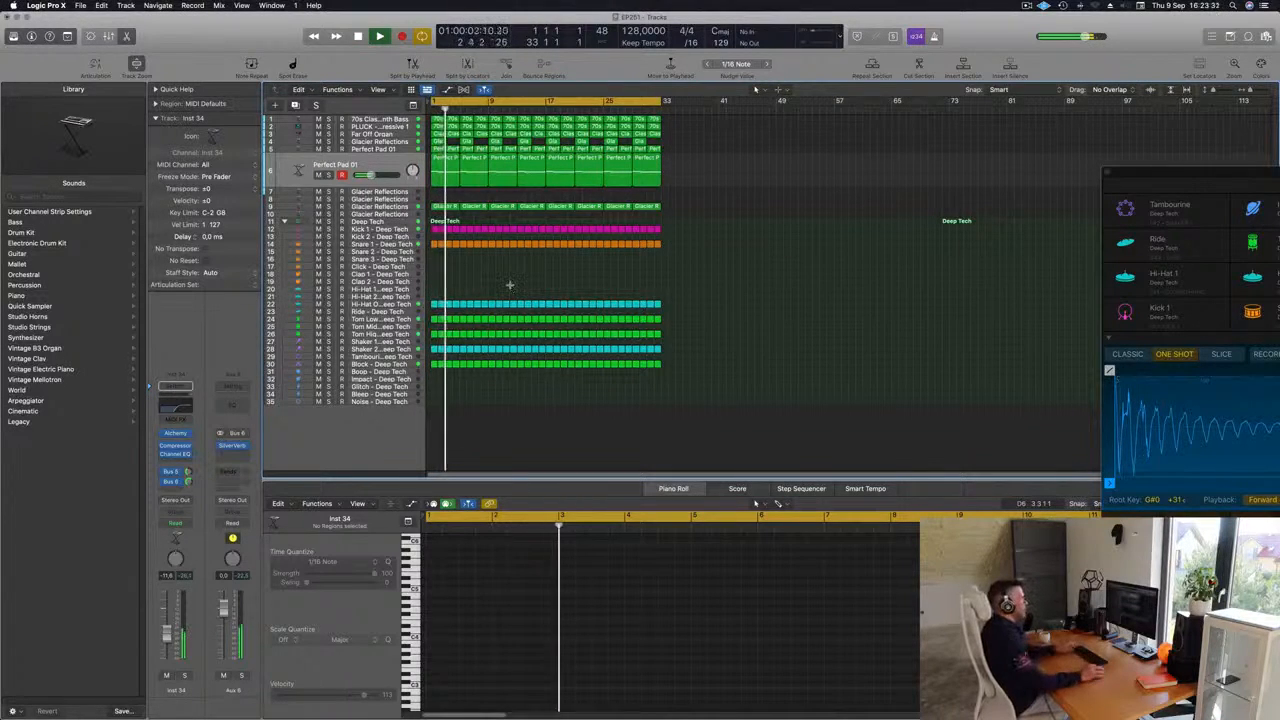
key("super+a")
key("super+r")
scroll(608, 253, "down", 1)
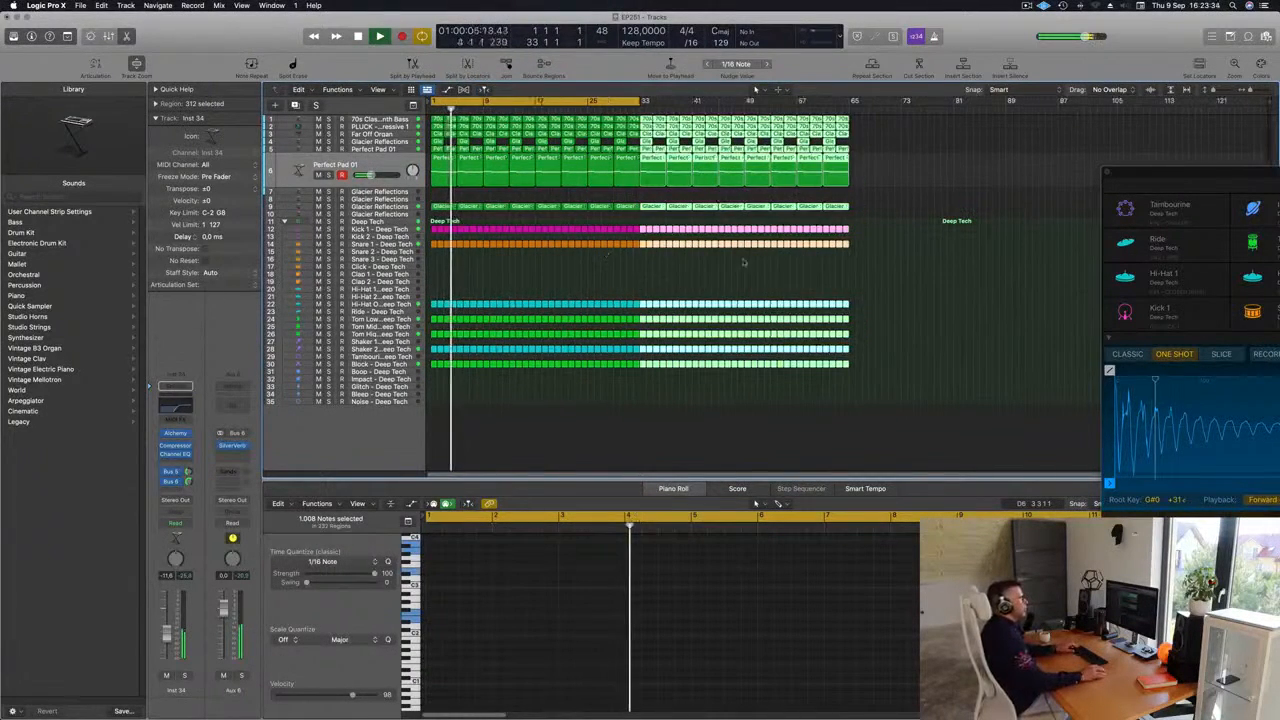
left_click(910, 220)
left_click_drag(653, 101, 848, 111)
key("Return")
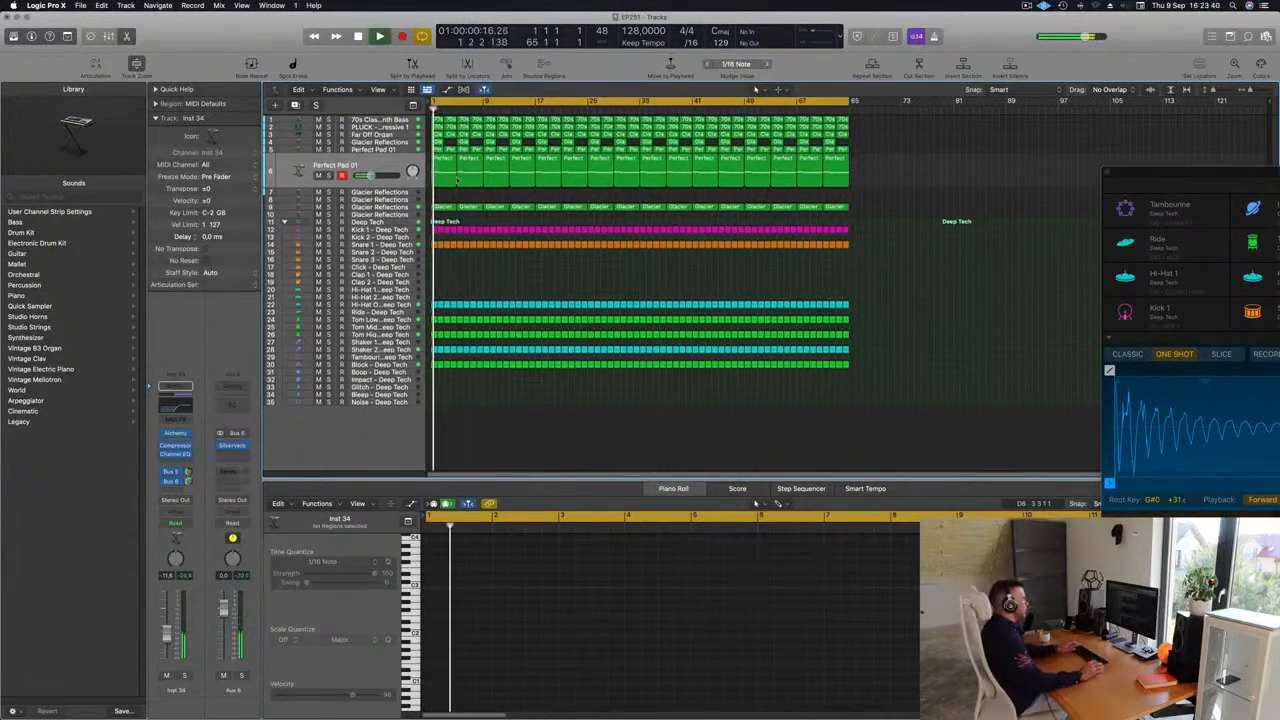
Delete the new pad track's first four regions so it enters at bar 17, and replay from the start.
left_click(437, 170)
key("Delete")
left_click_drag(446, 178, 518, 176)
key("Delete")
key("Return")
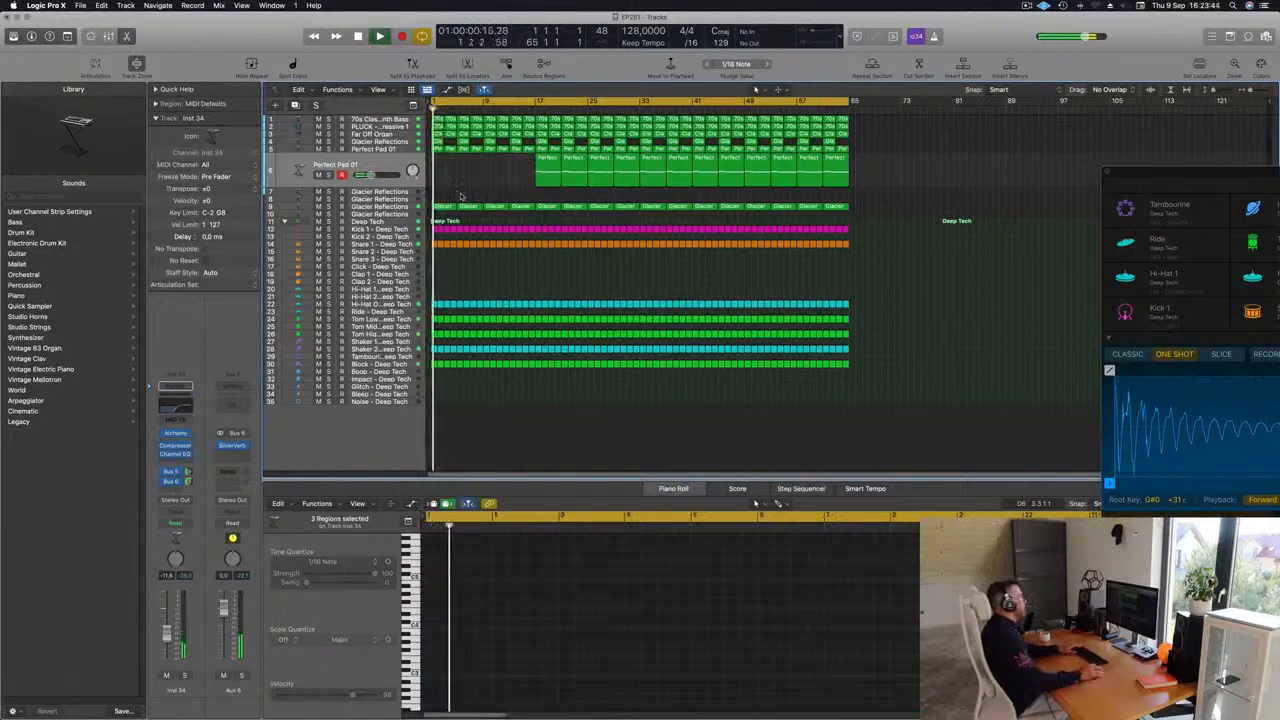
Check the lower Glacier Reflections layer, delete its regions before bar 17 and replay from the start.
left_click(400, 208)
key("Return")
left_click(329, 198)
left_click(329, 198)
key("Return")
left_click_drag(443, 213, 519, 190)
key("Delete")
key("Return")
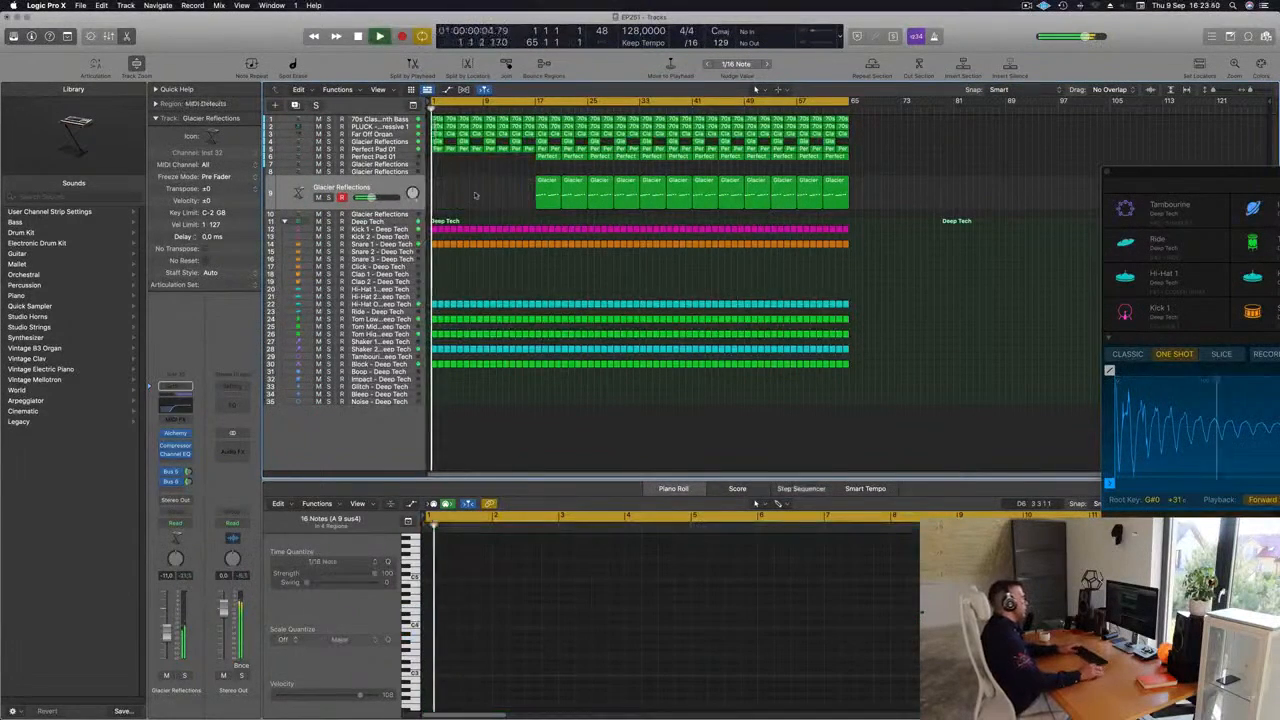
Delete the original Perfect Pad 01 track's first eight regions so it enters at bar 17, and replay.
left_click(411, 151)
key("Return")
left_click_drag(441, 190, 523, 163)
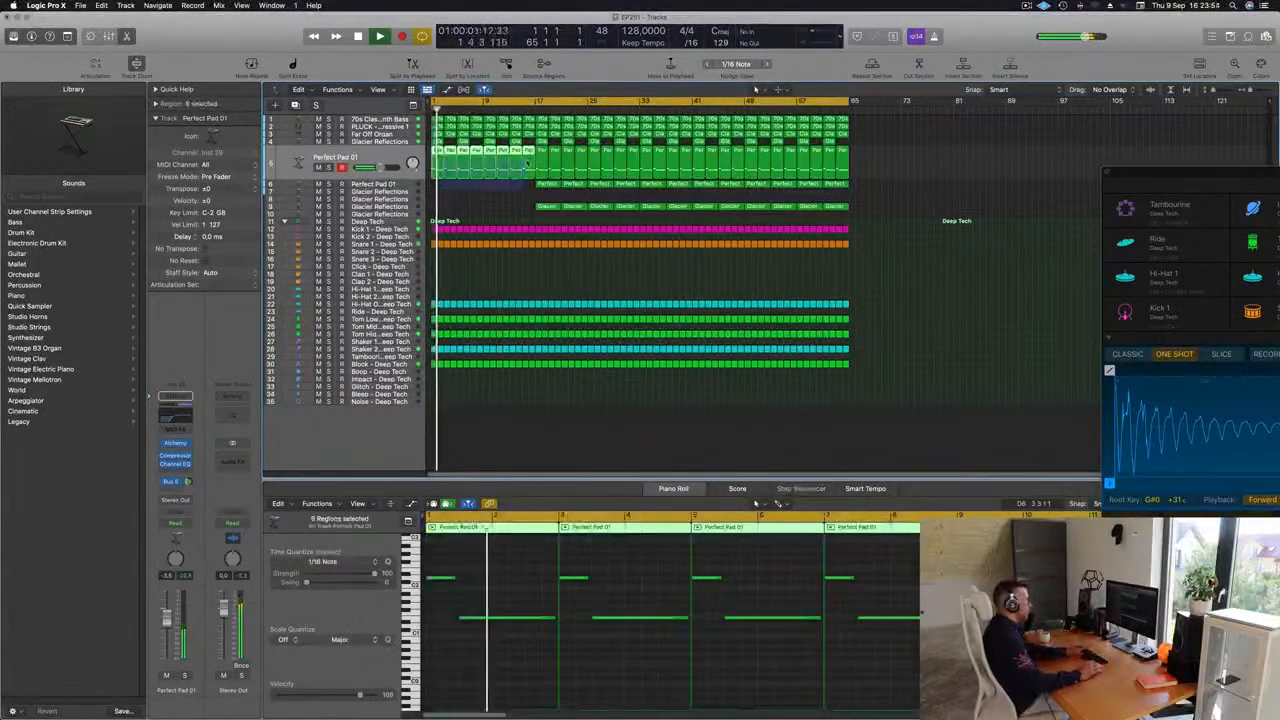
key("Delete")
key("Return")
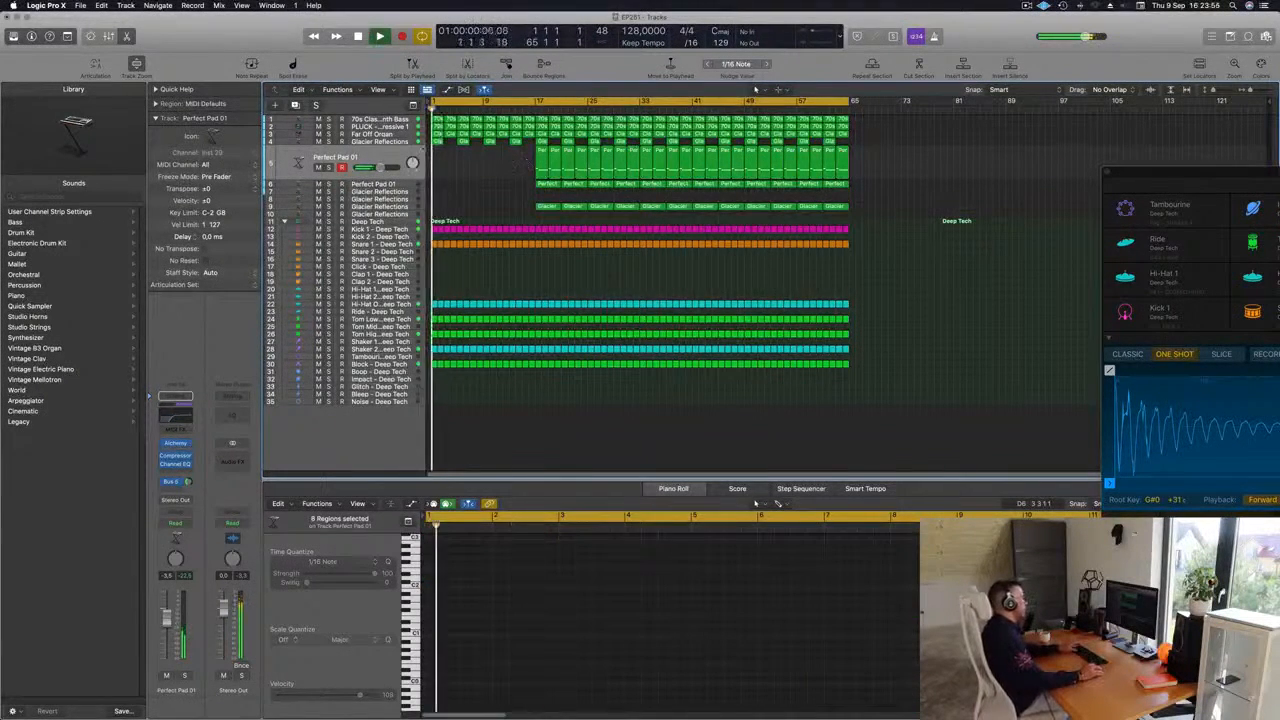
Delete the PLUCK - Basic Progressive 1 track's regions before bar 9 and replay from the start.
key("super+BackSpace")
left_click(449, 212)
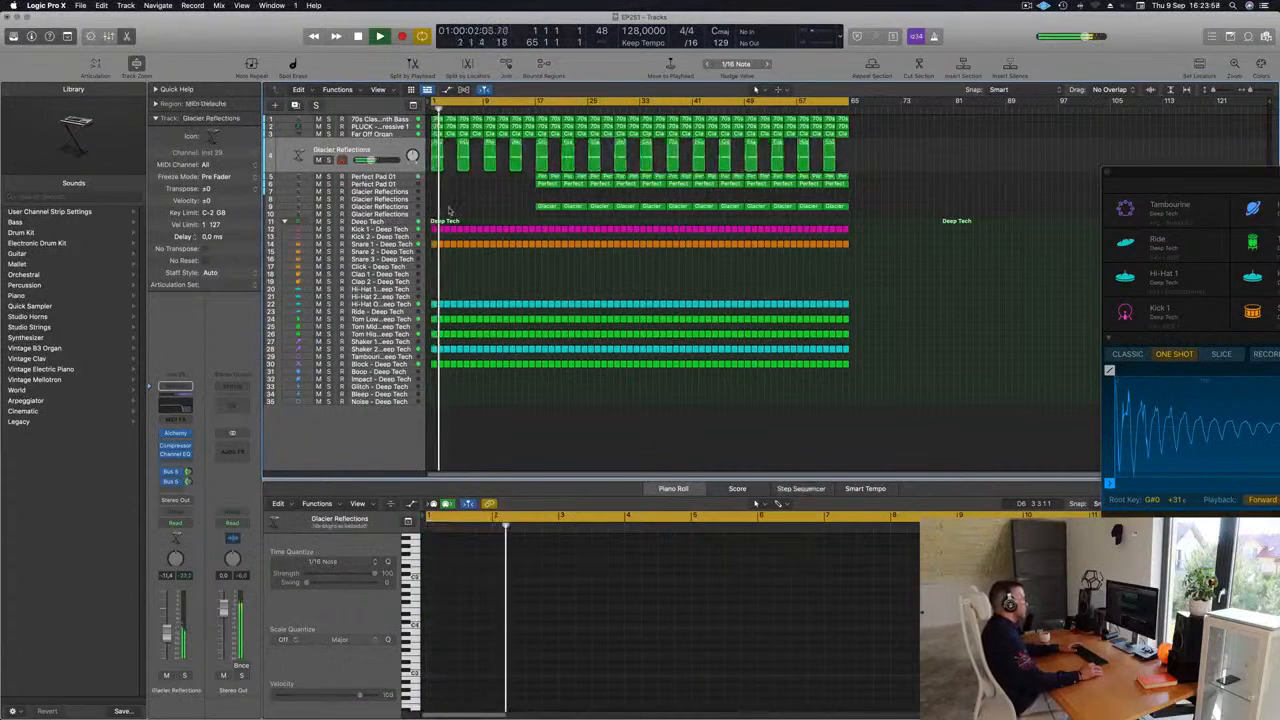
key("Return")
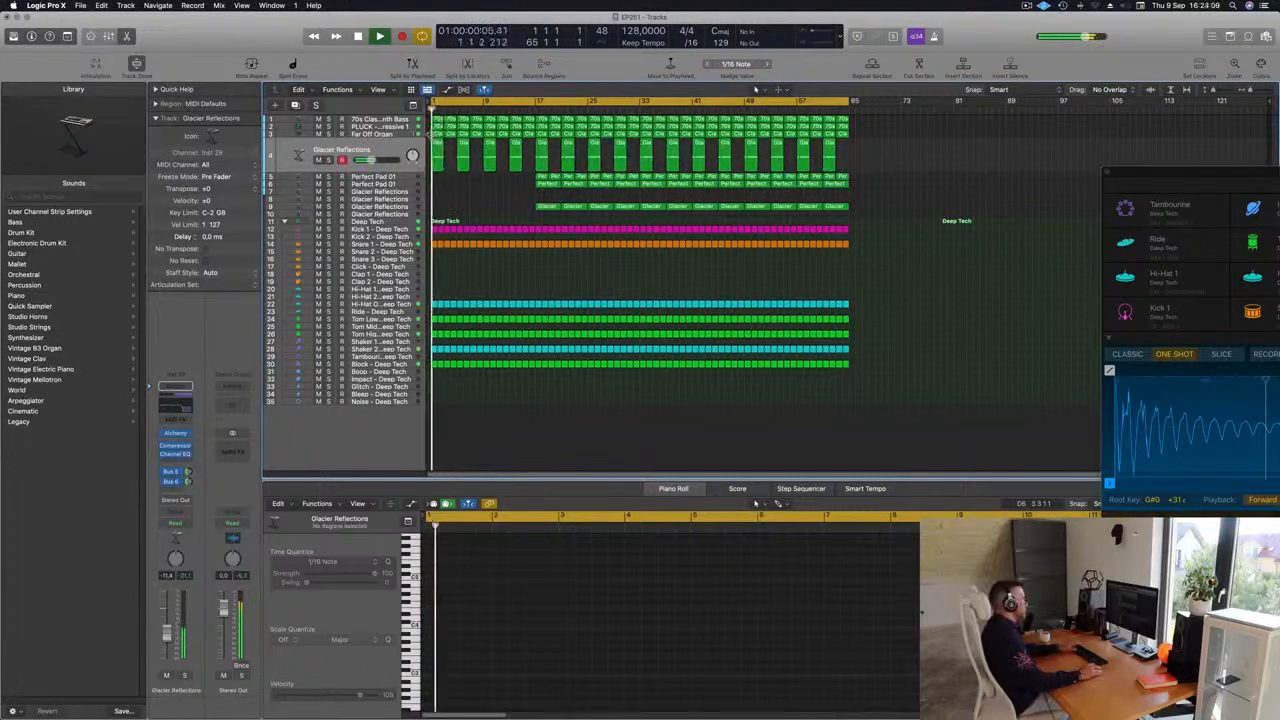
left_click(404, 128)
left_click(464, 209)
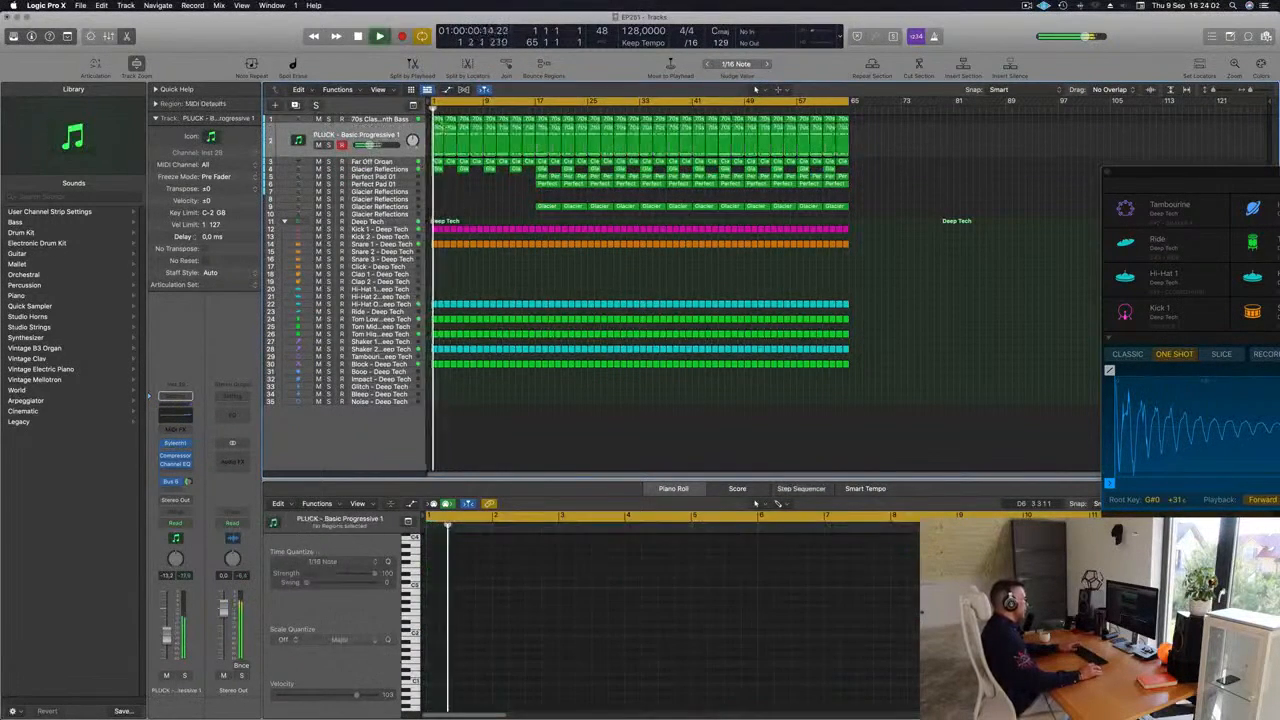
left_click(437, 128)
key("Delete")
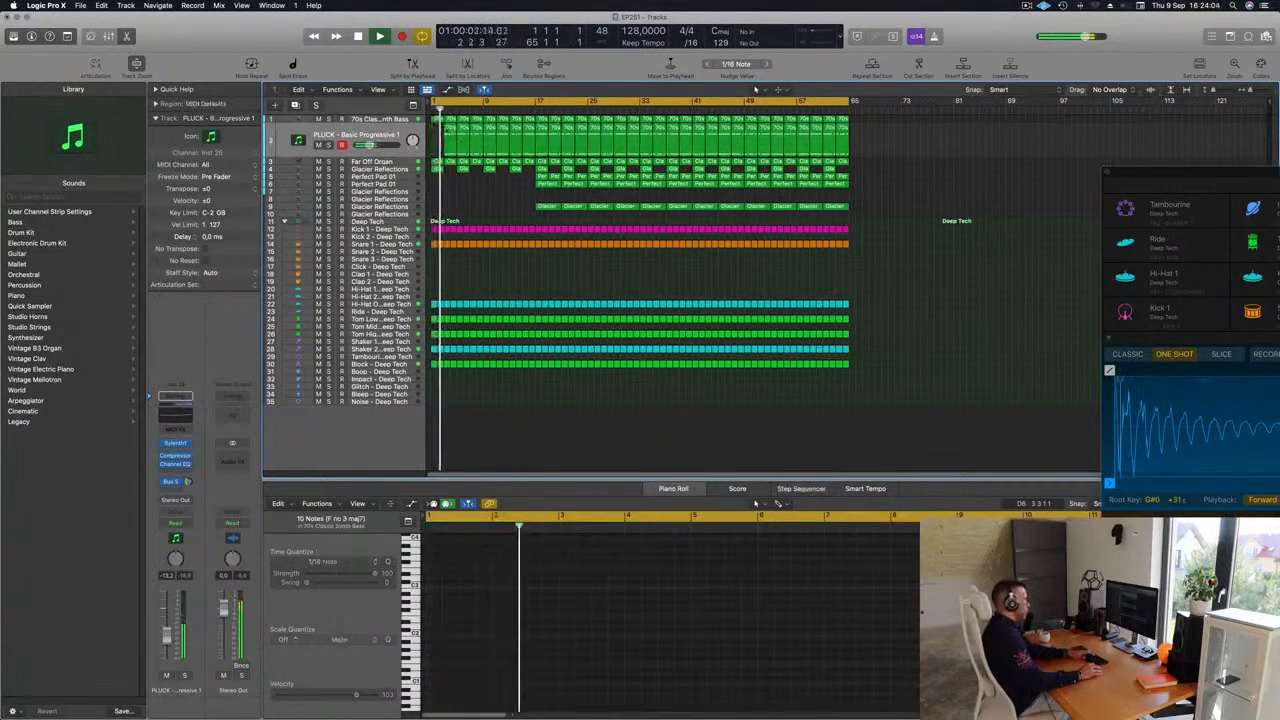
left_click_drag(438, 137, 476, 130)
key("Delete")
key("Return")
Check the 70s Classic Synth Bass track, delete the upper Glacier Reflections track's region at bar 5 and replay from the start.
left_click(368, 119)
key("Return")
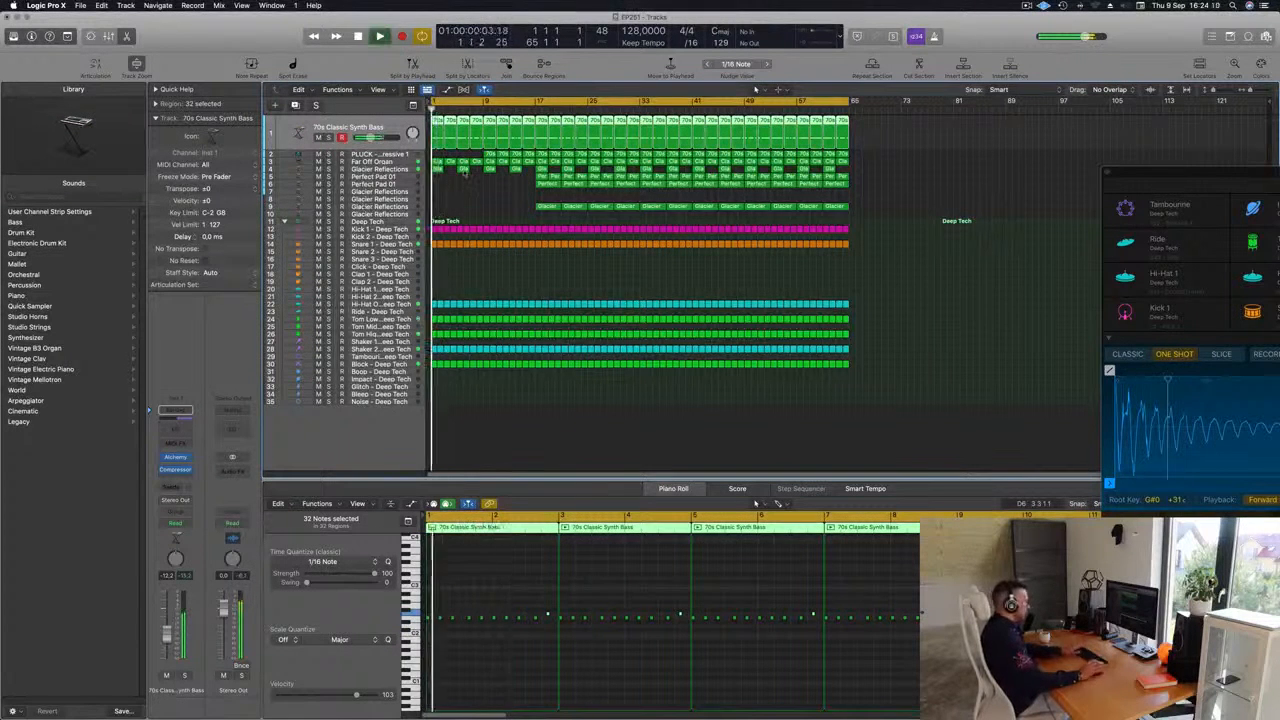
left_click(463, 169)
key("Return")
left_click(449, 200)
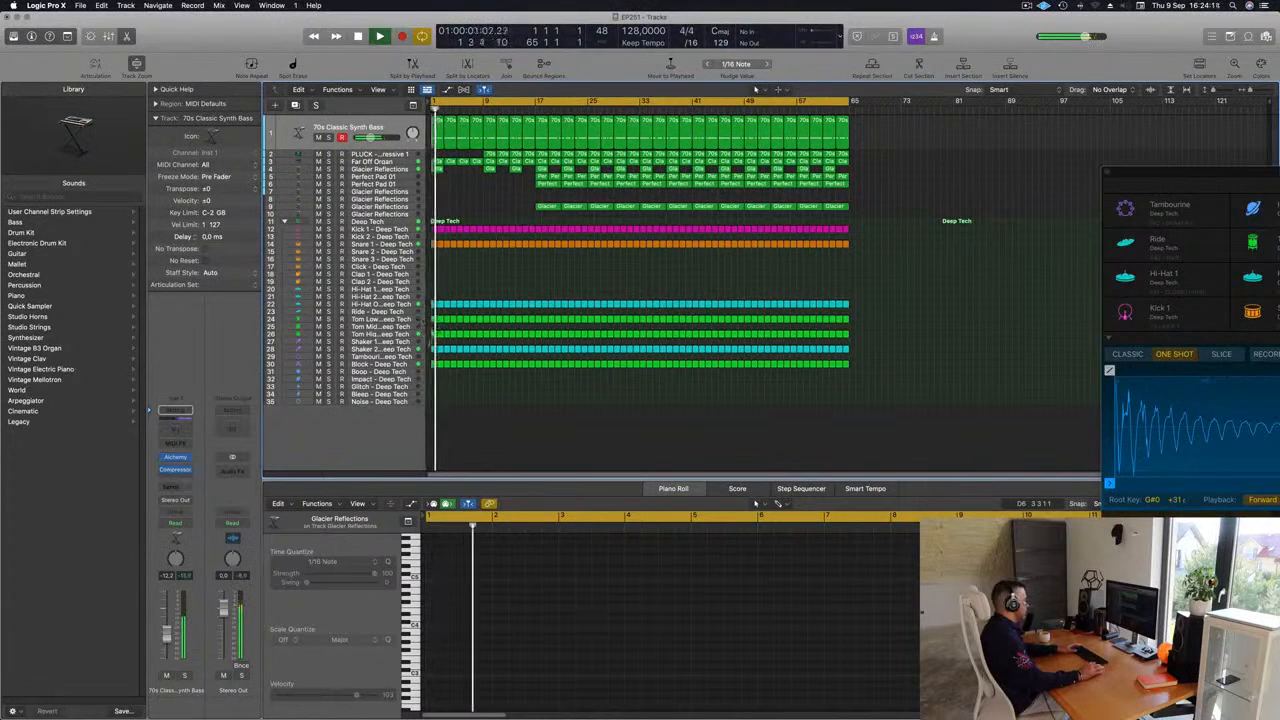
Delete the Block track's regions before bar 17 and replay from the start.
left_click_drag(436, 364, 533, 374)
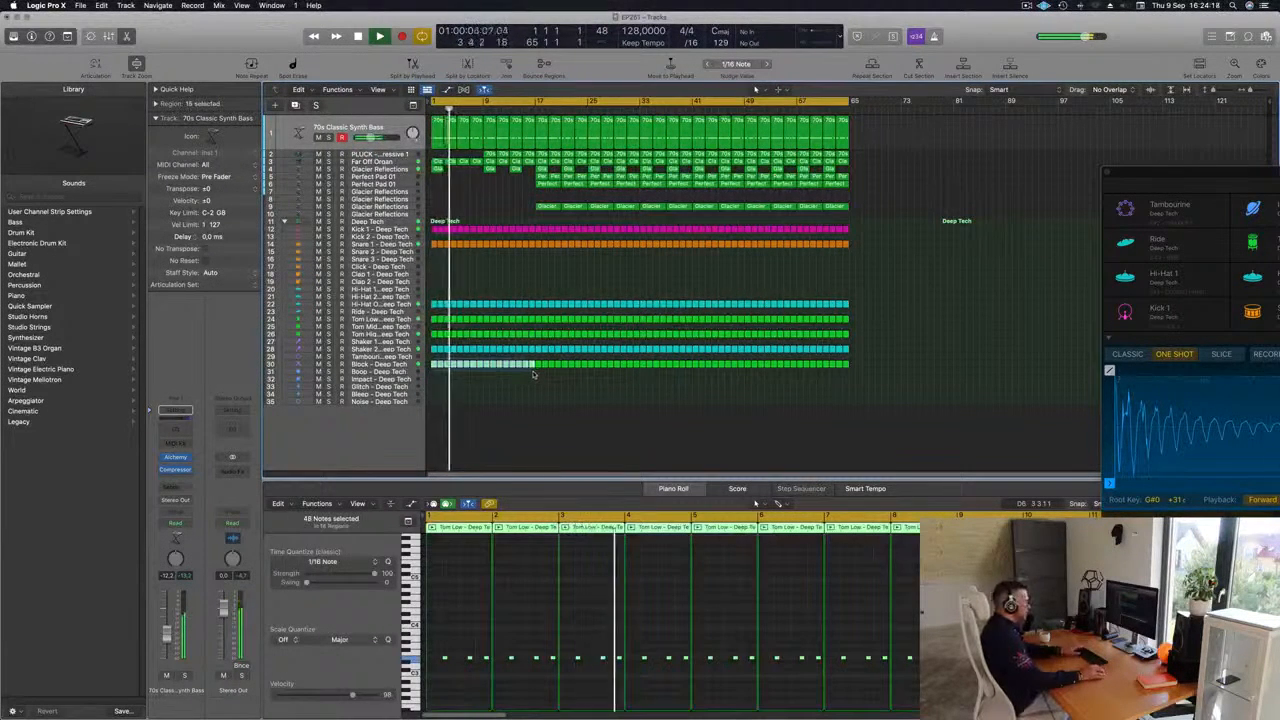
key("Delete")
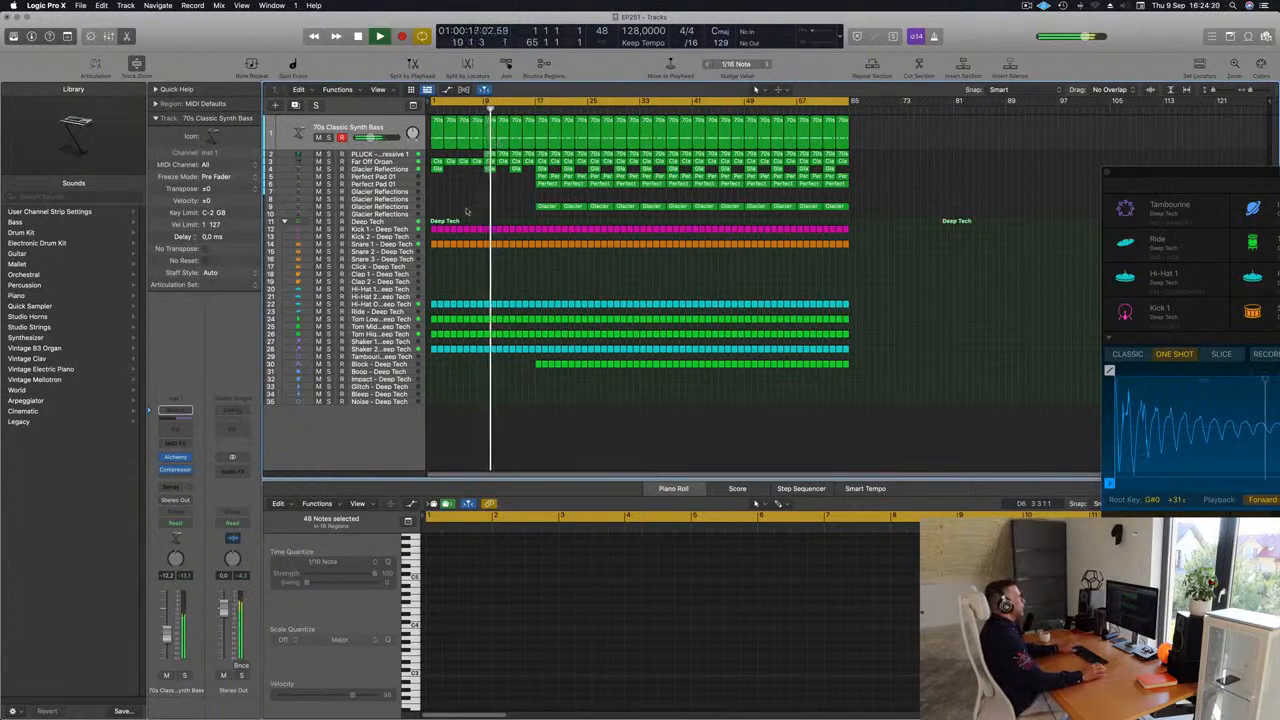
key("Return")
Open Alchemy on the 70s Classic Synth Bass track and slightly adjust its Cutoff during playback.
left_click(386, 147)
key("Return")
left_click(176, 457)
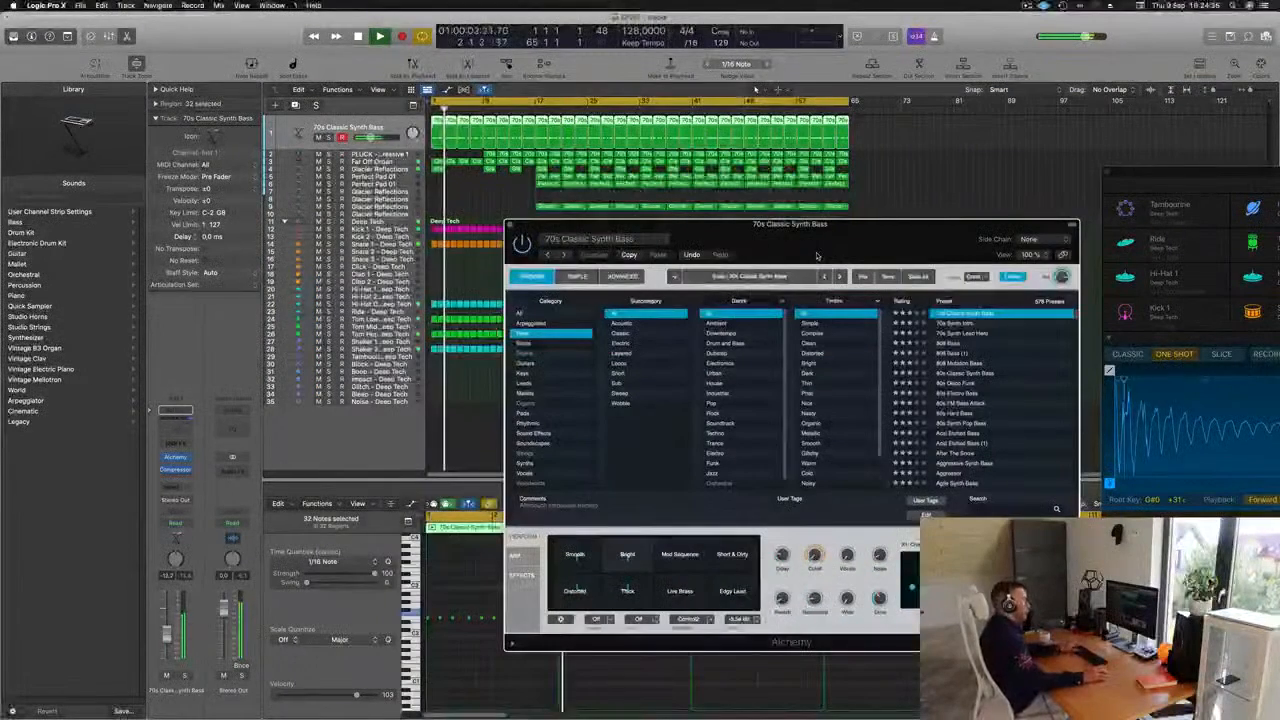
left_click_drag(816, 255, 837, 248)
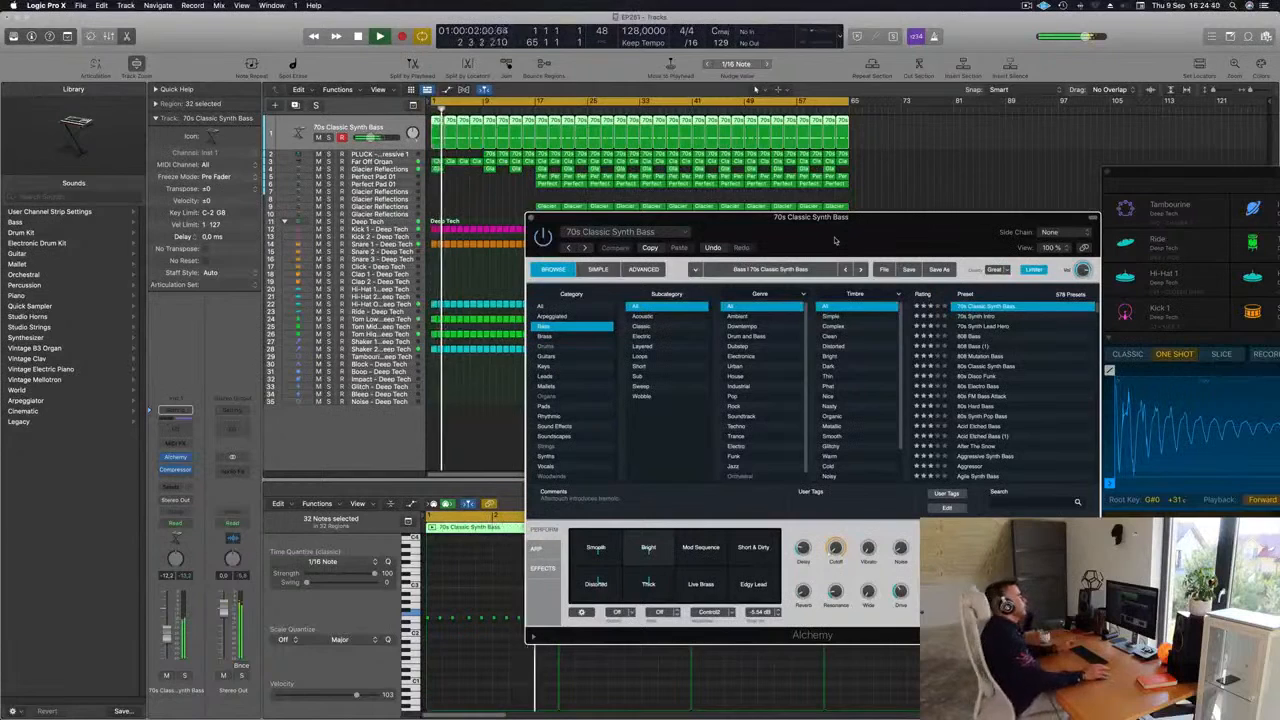
left_click_drag(874, 226, 847, 206)
left_click_drag(795, 530, 801, 549)
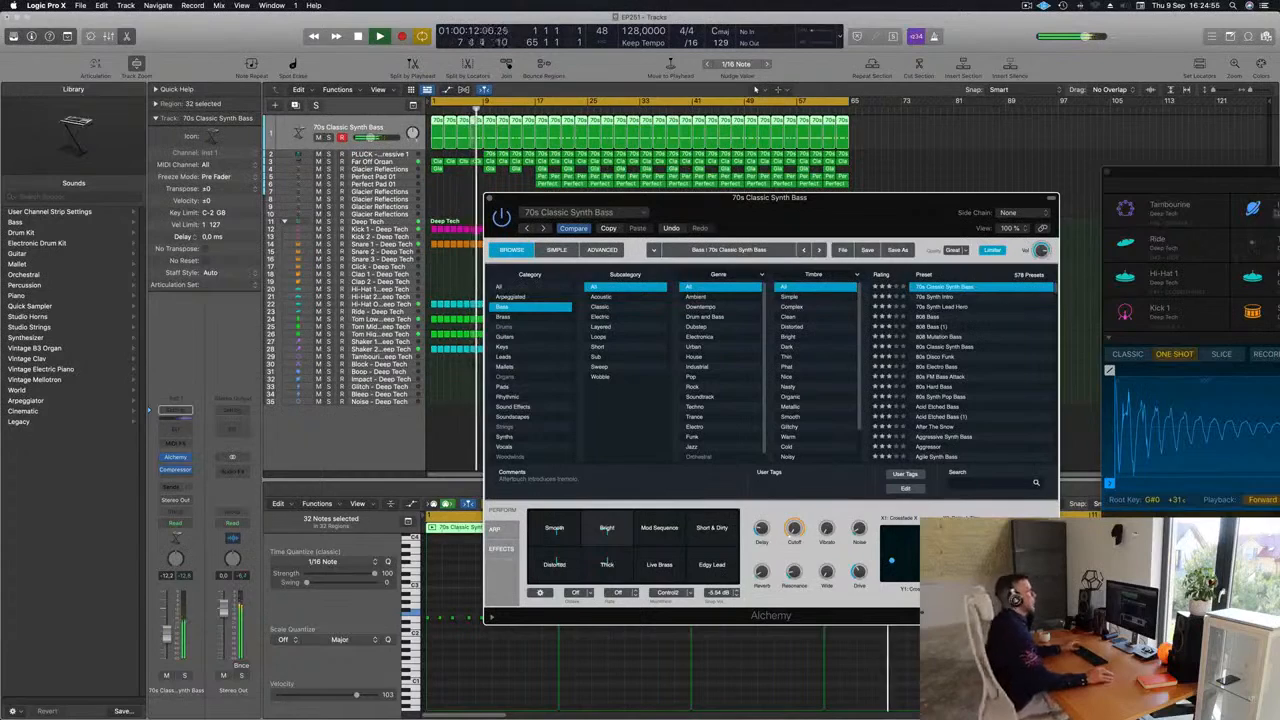
left_click_drag(768, 200, 876, 180)
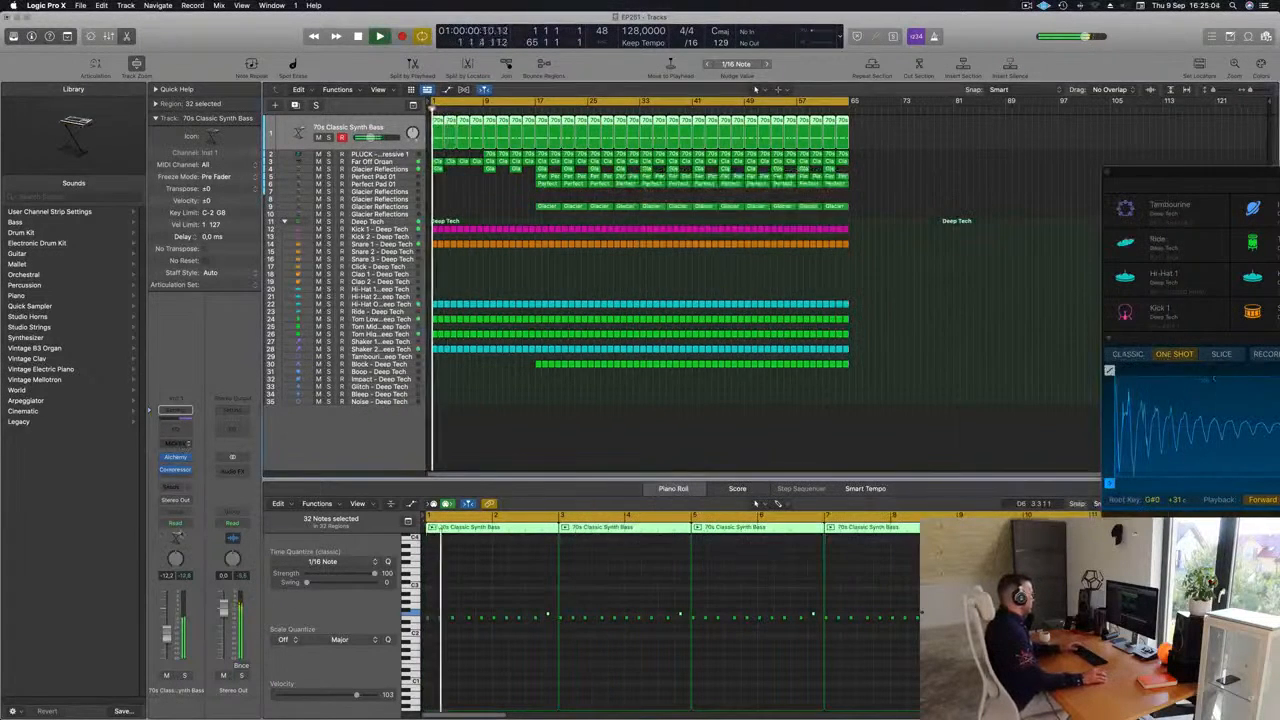
Adjust the threshold and release of the bass track's Compressor, trying a 5.0 ms release during playback, and close the plug-in.
left_click(175, 458)
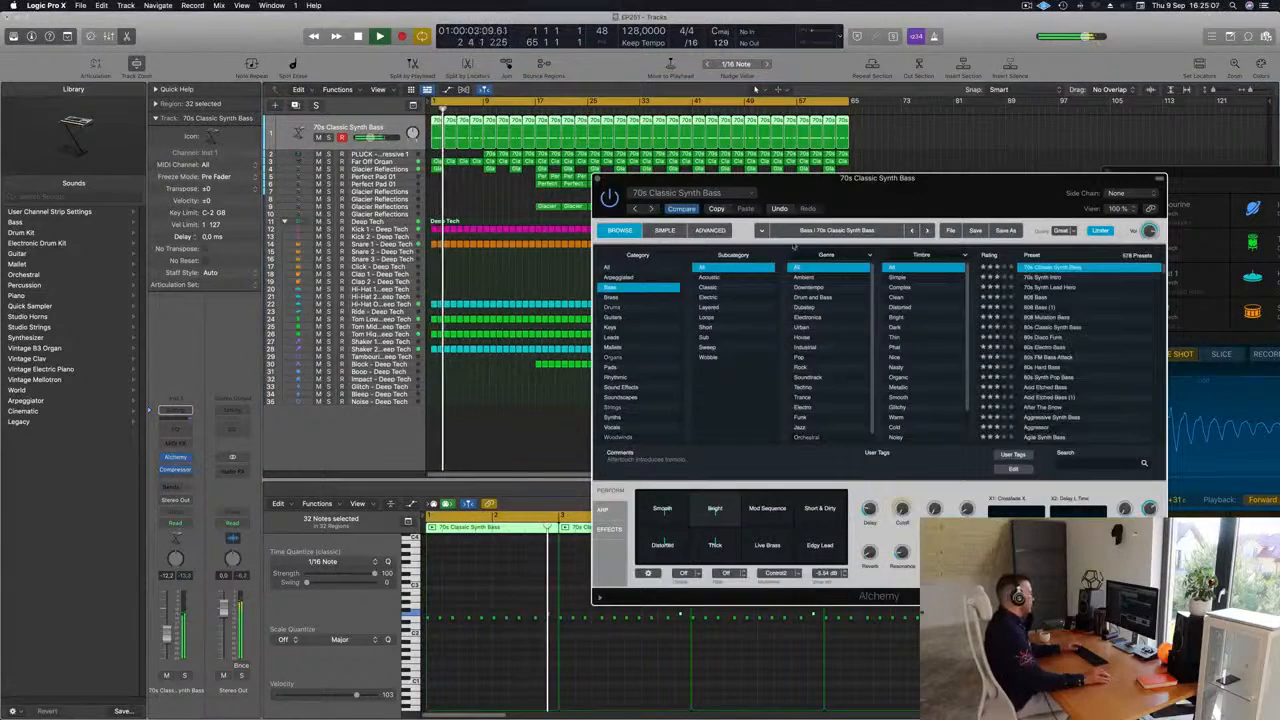
left_click(175, 469)
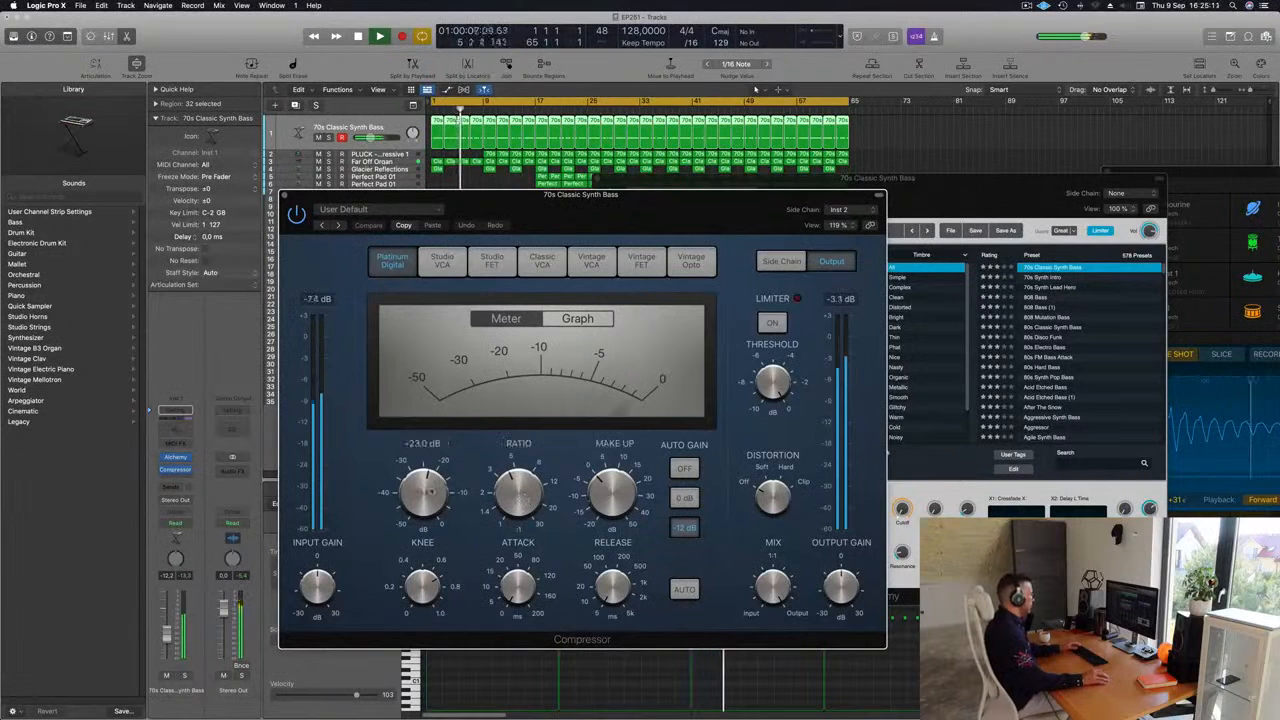
left_click_drag(428, 490, 432, 495)
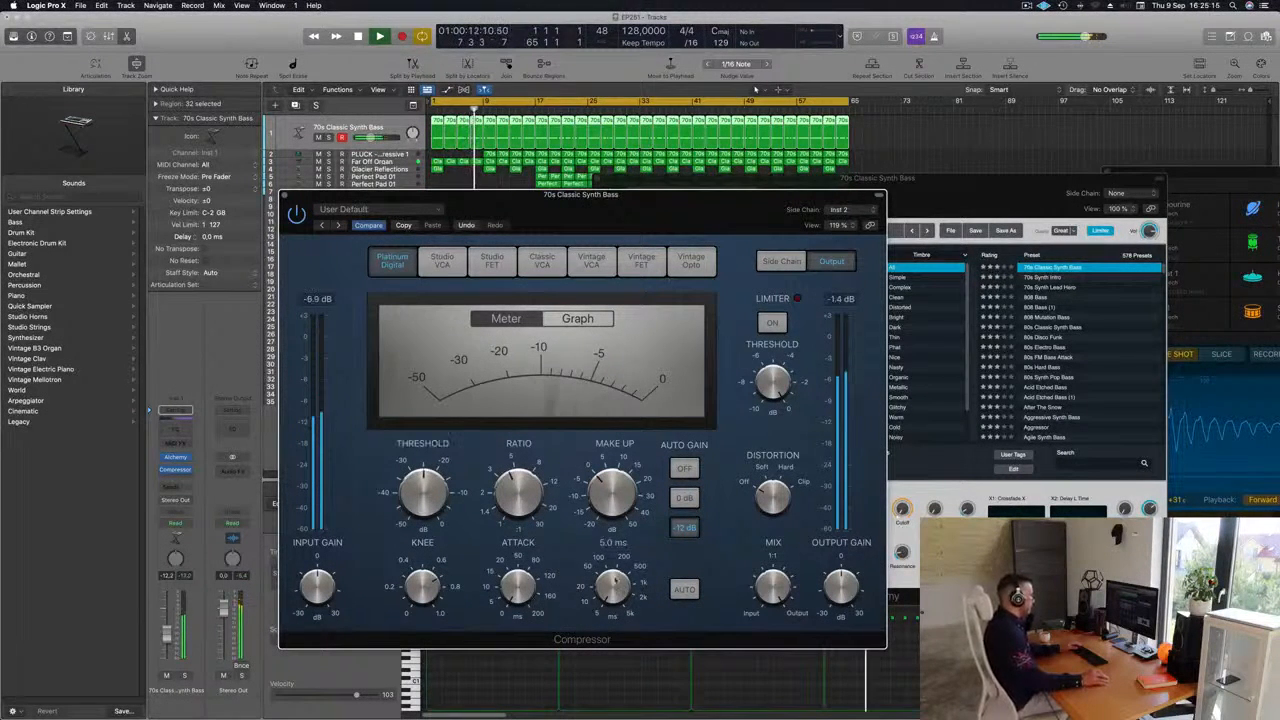
left_click_drag(616, 542, 611, 592)
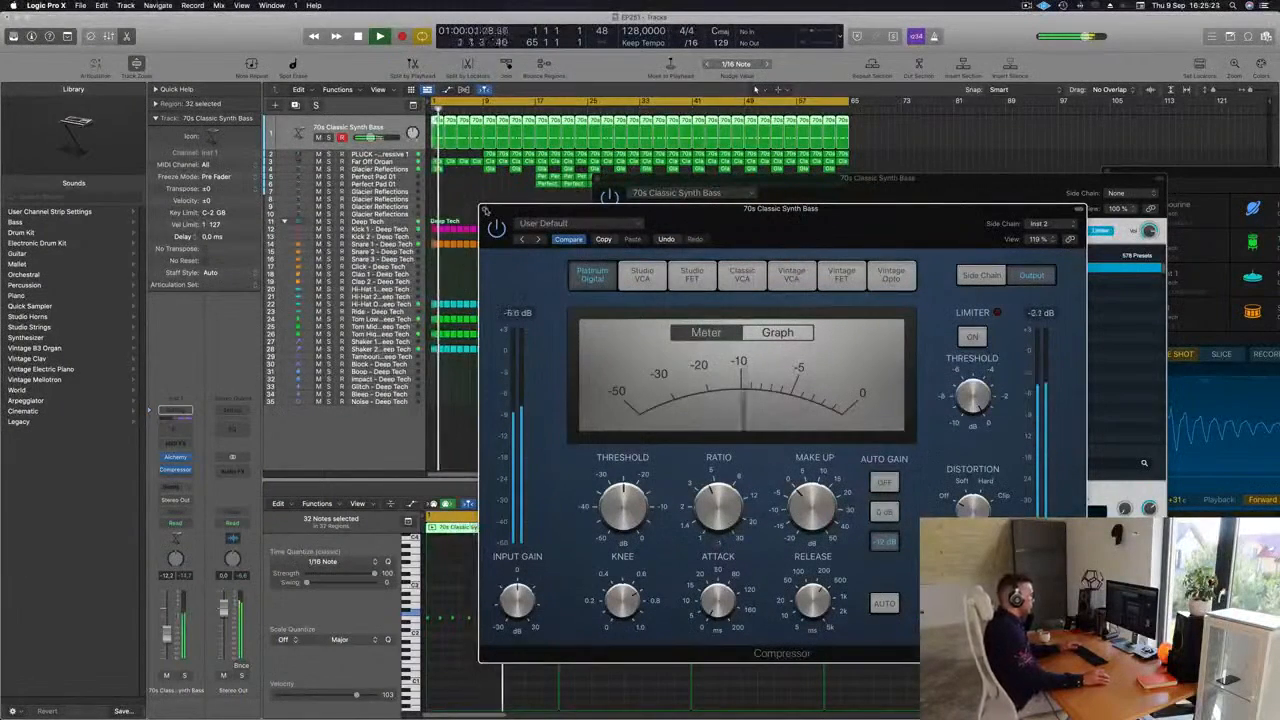
mouse_move(807, 607)
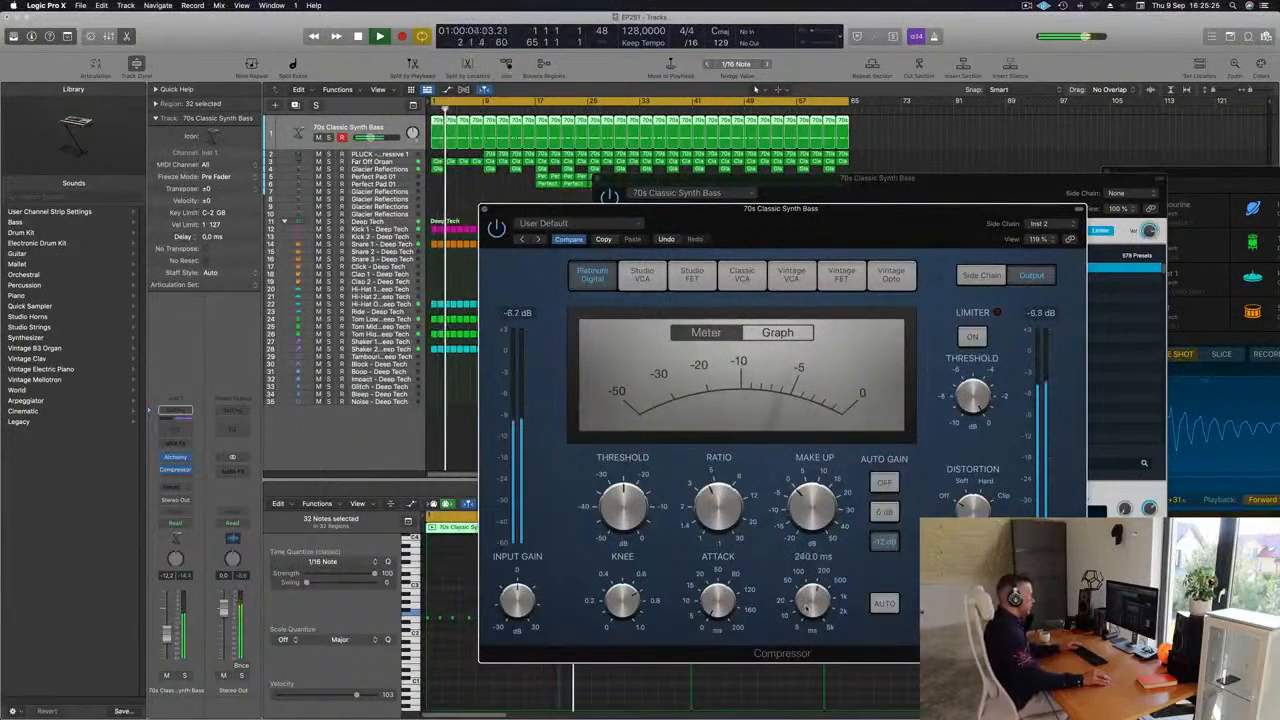
left_click_drag(807, 607, 807, 655)
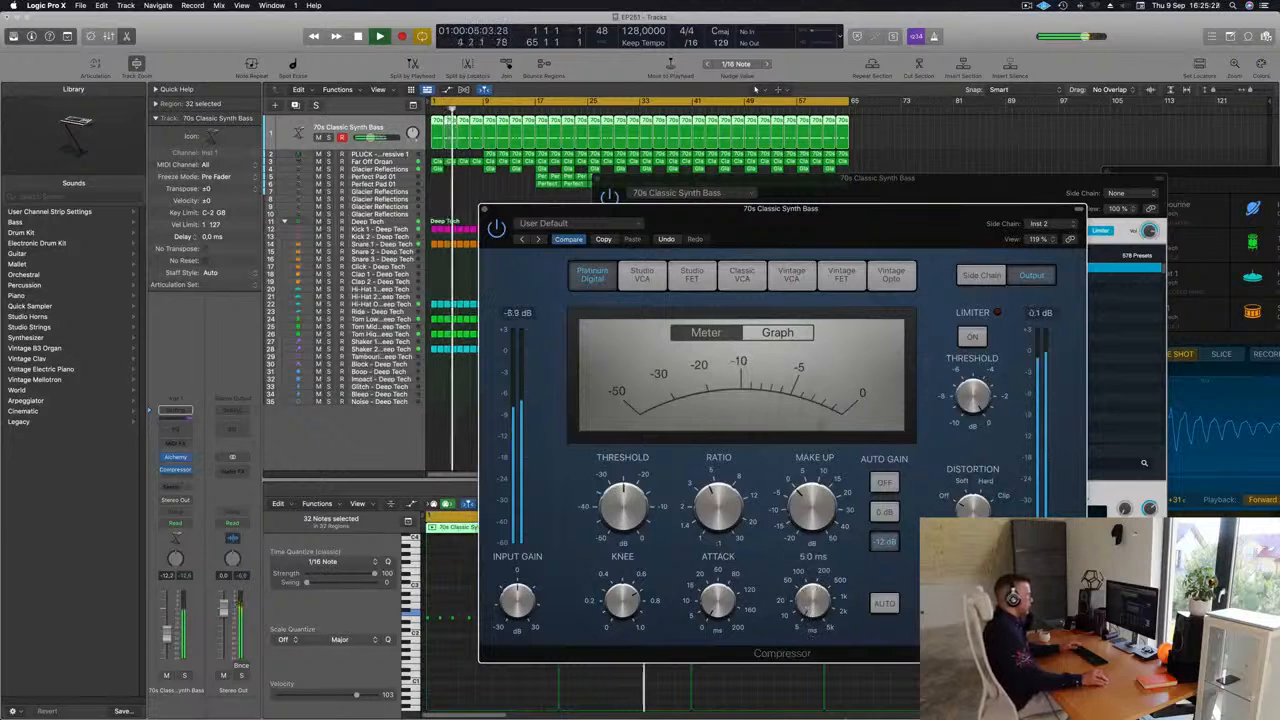
left_click_drag(838, 716, 842, 655)
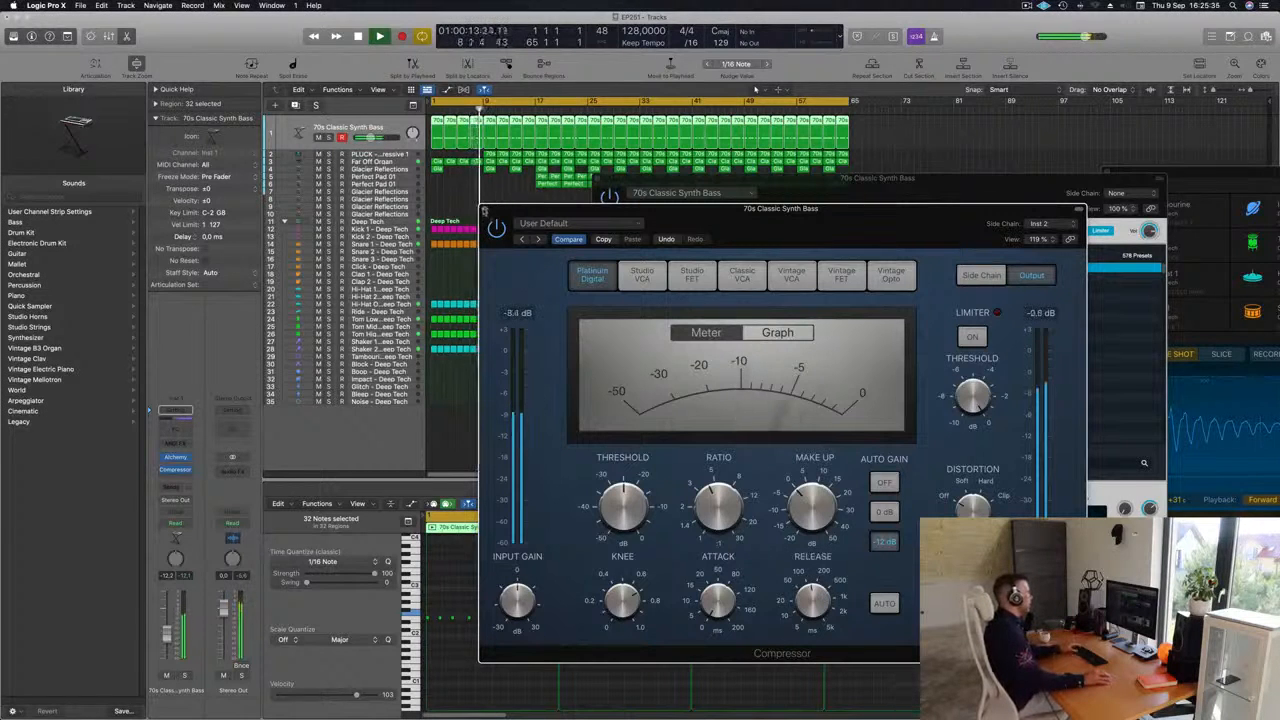
left_click(485, 211)
Close the Alchemy window, delete the Tom Low and Tom High regions before bar 17 and replay.
left_click(389, 162)
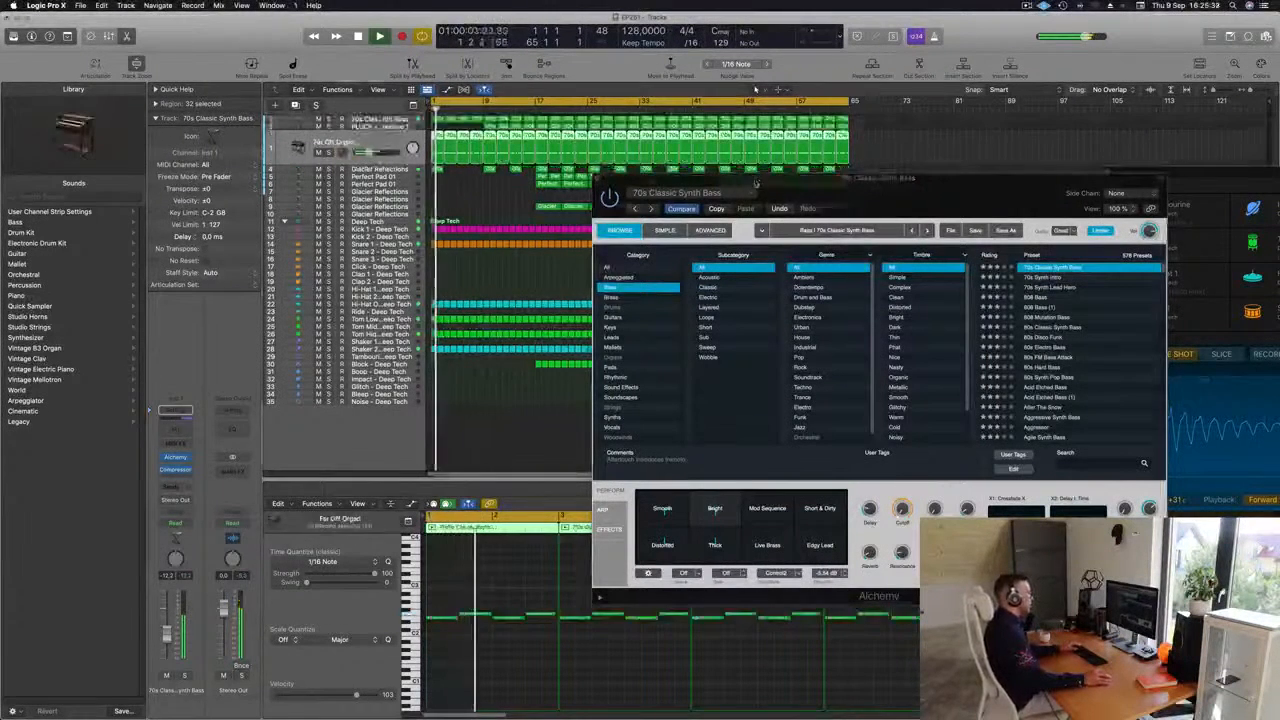
left_click_drag(648, 187, 708, 207)
left_click(657, 199)
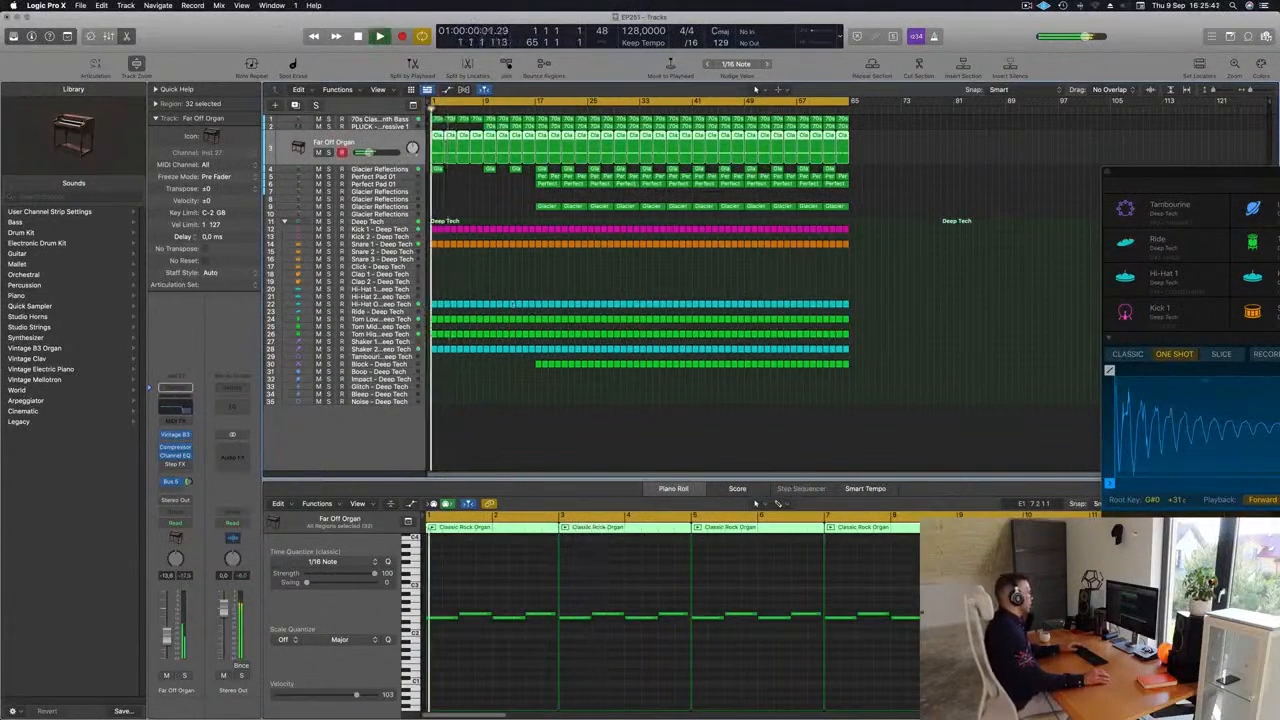
left_click_drag(432, 316, 513, 340)
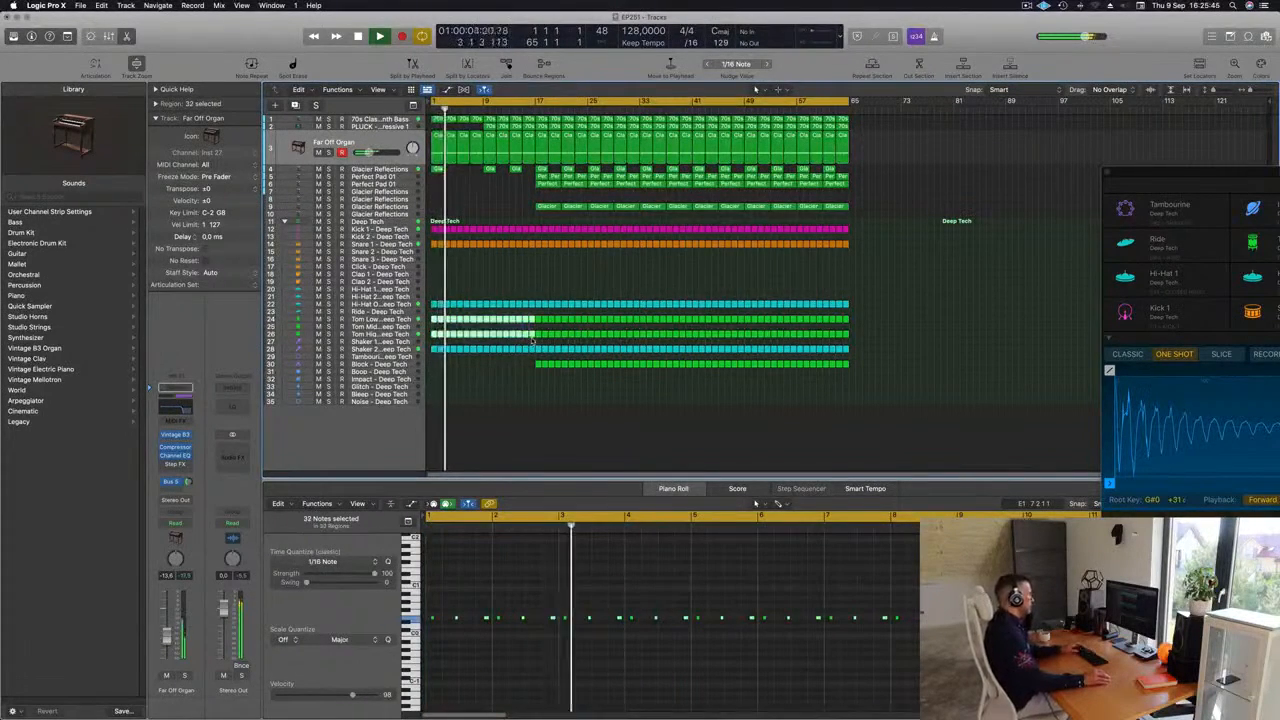
key("Delete")
key("space")
Check the Shaker 2 track by muting and unmuting it, and delete its first nine regions so it enters at bar 10.
left_click(393, 349)
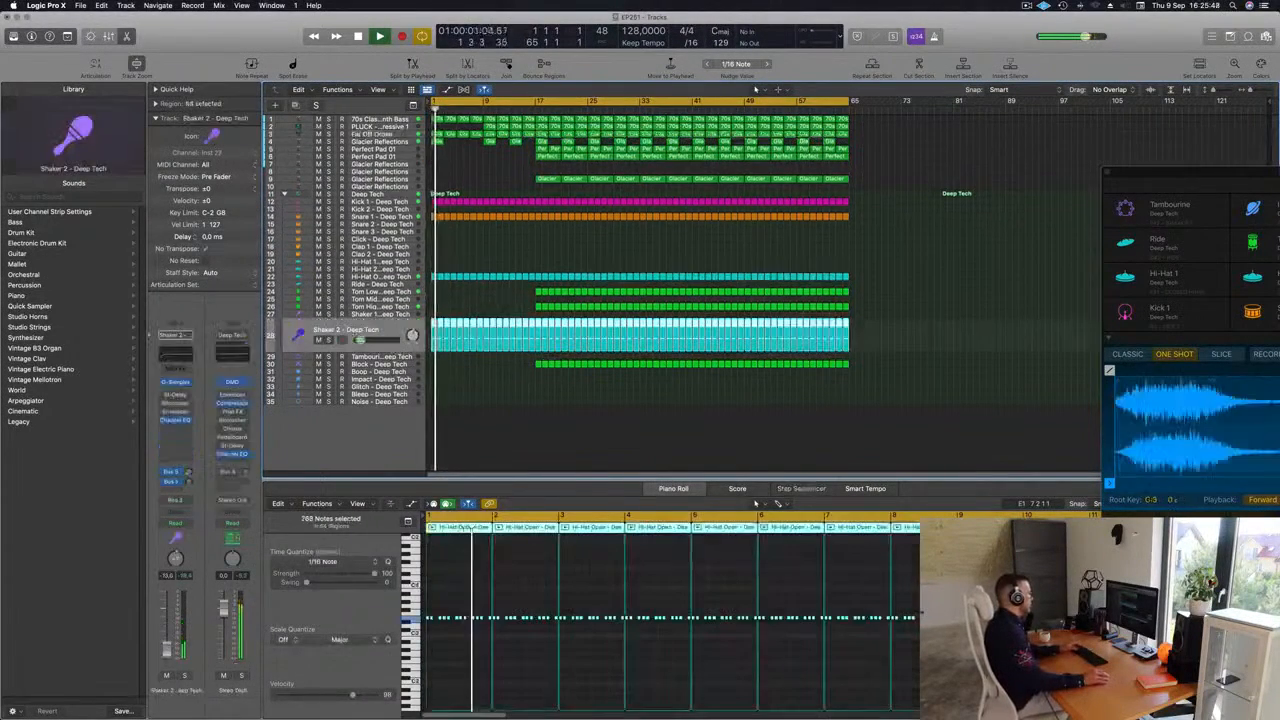
key("space")
key("space")
left_click(318, 340)
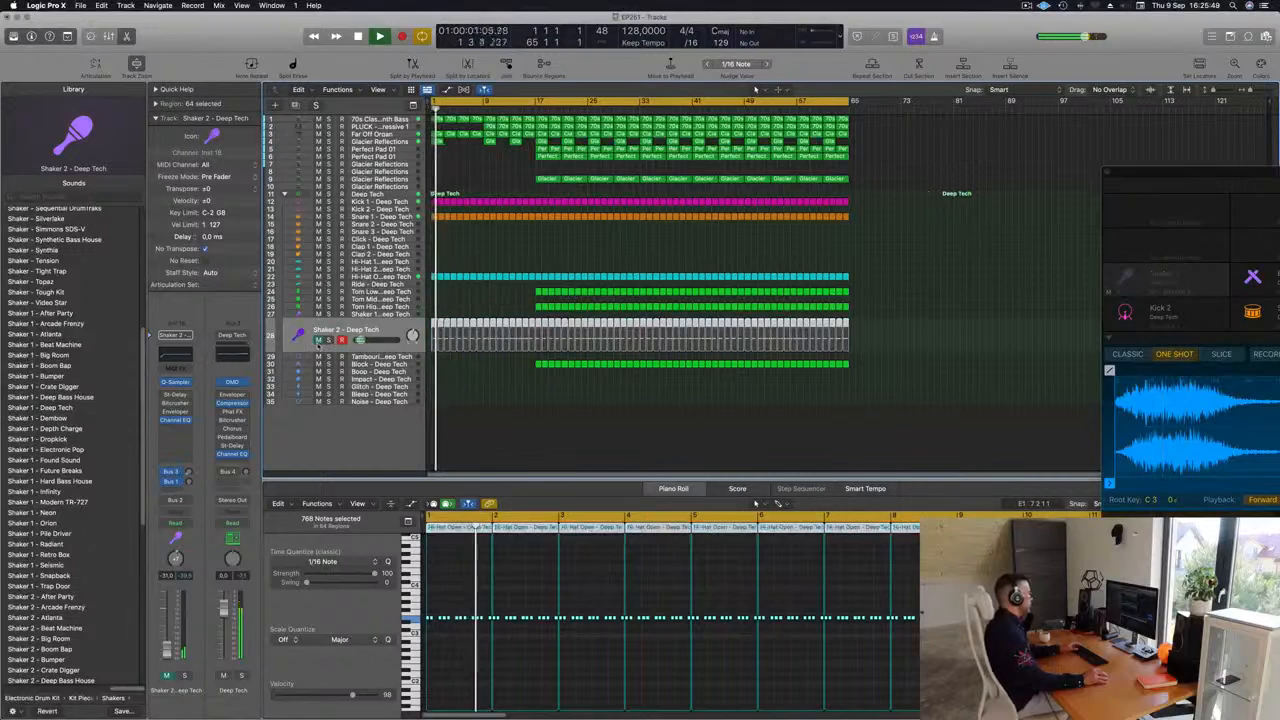
left_click(318, 340)
left_click_drag(432, 316, 485, 358)
key("Delete")
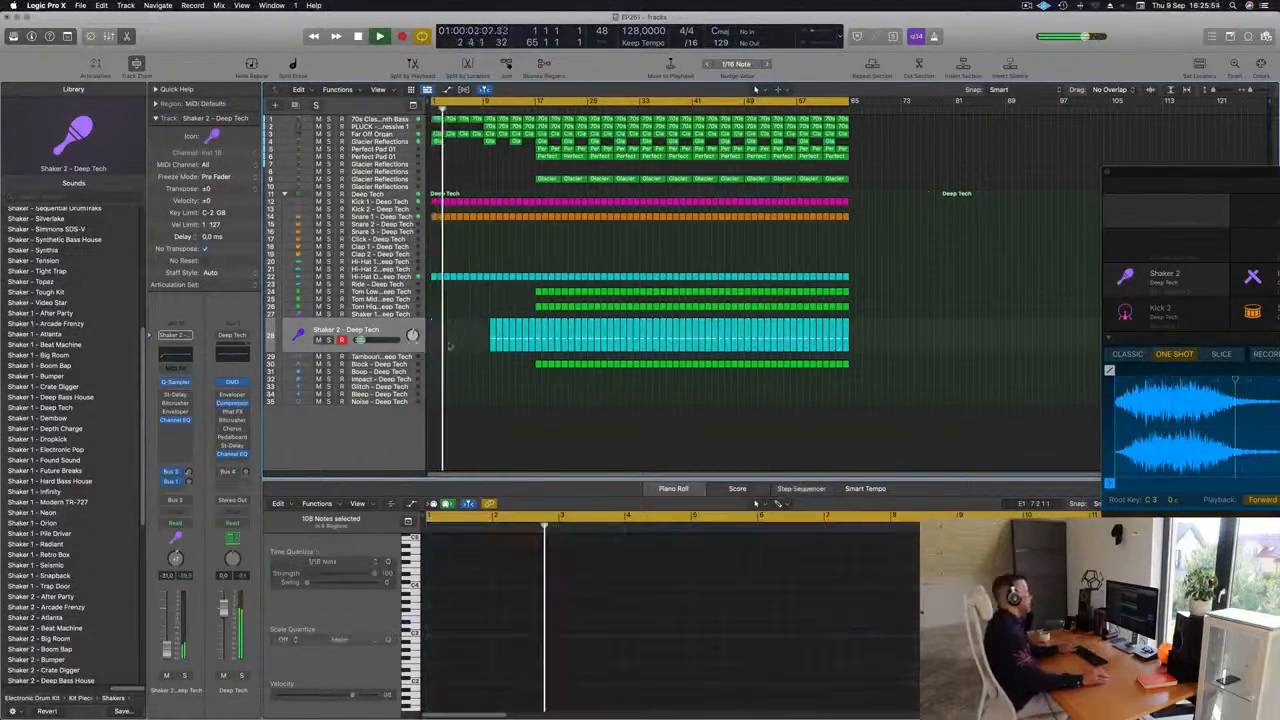
Shorten the 70s Classic Synth Bass region covering bars 3 and 4 so it ends one beat before bar 5.
key("super+Right")
key("super+Right")
key("super+Right")
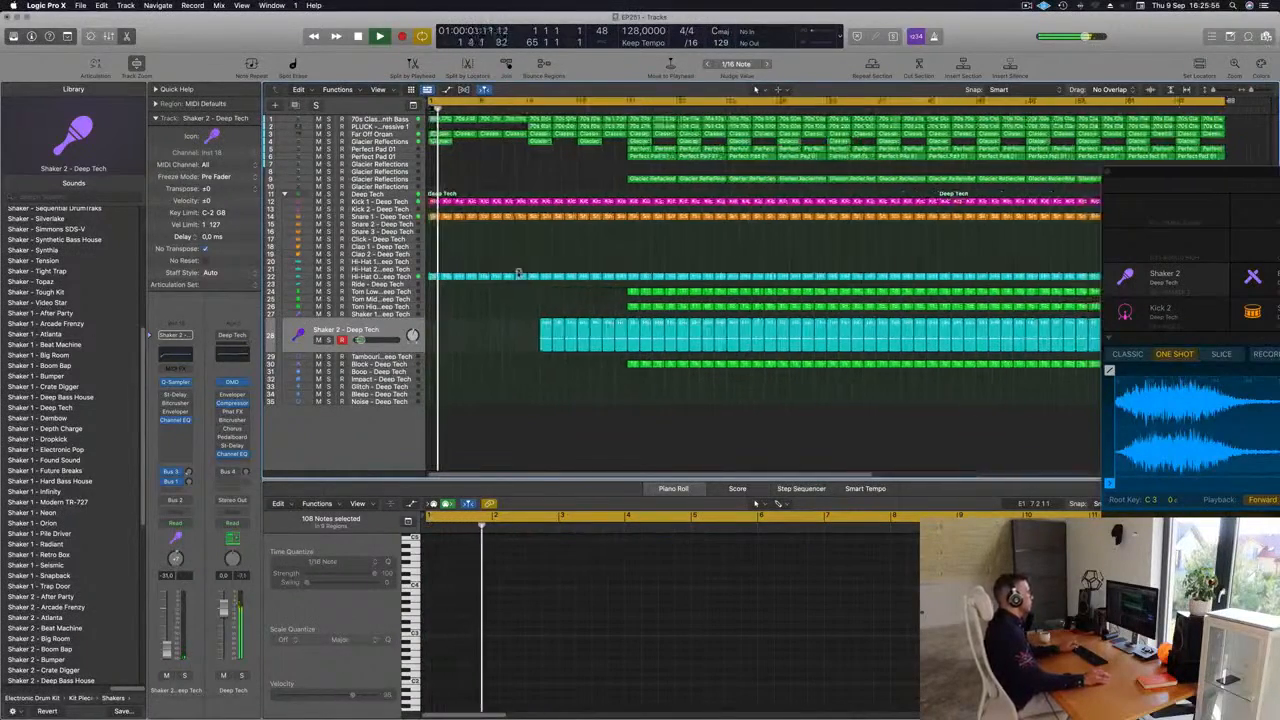
key("super+Left")
key("super+Left")
key("super+Right")
key("super+Right")
key("super+Right")
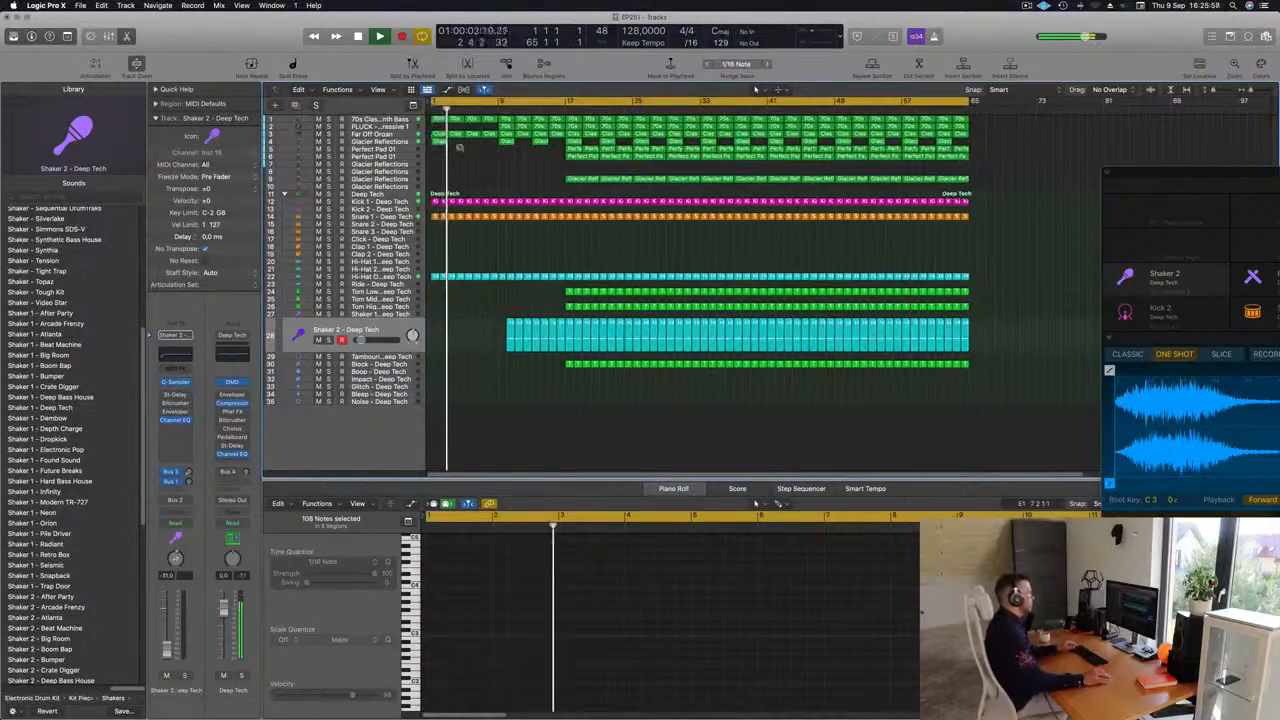
key("super+Right")
key("super+Right")
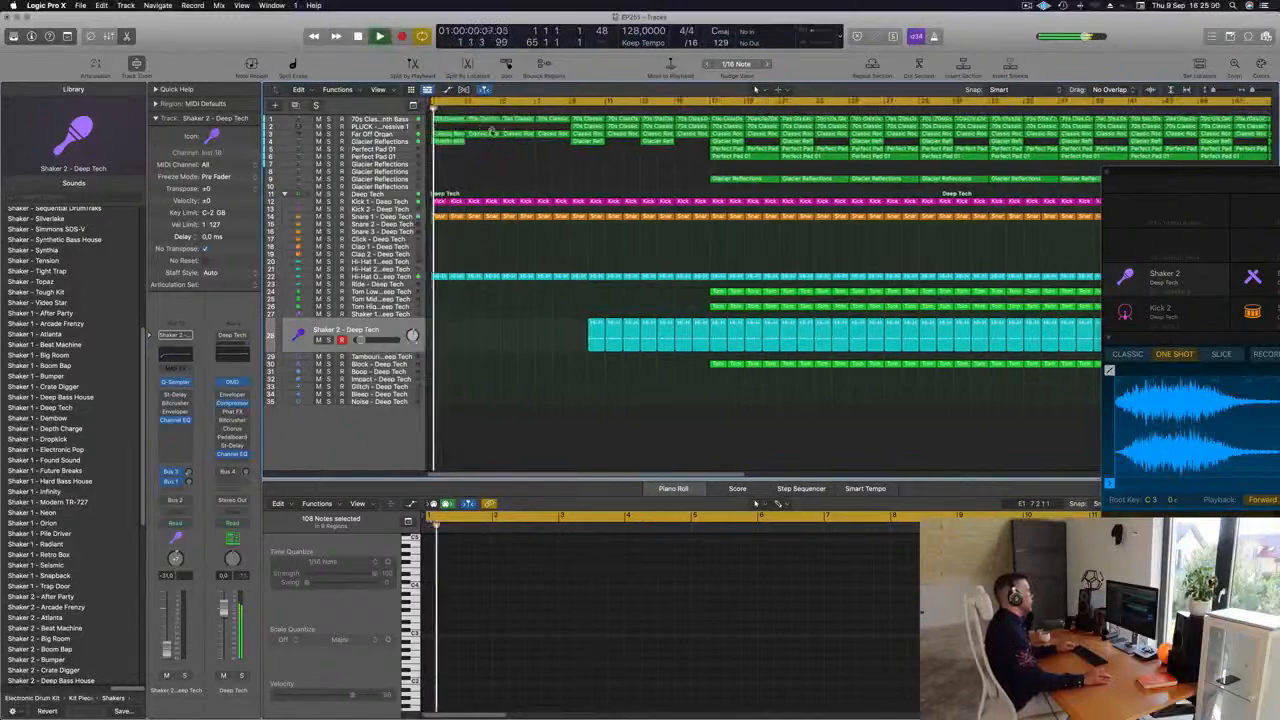
left_click(501, 131)
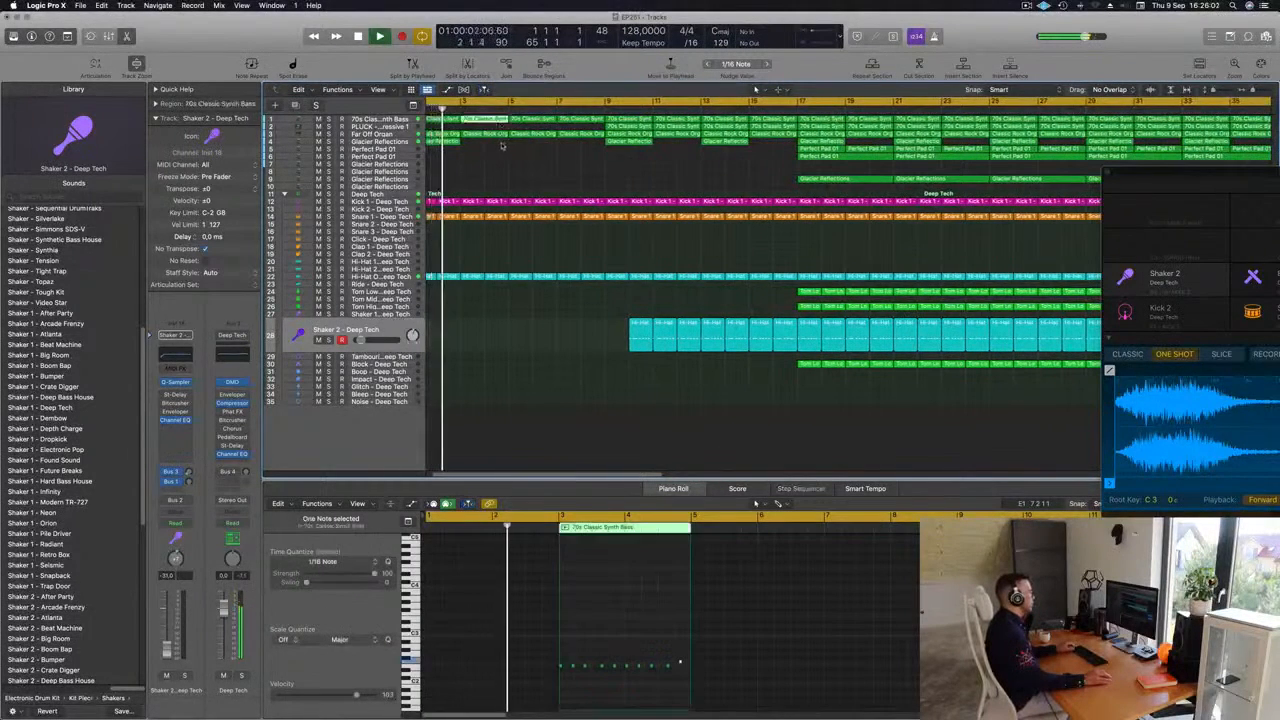
left_click(495, 119)
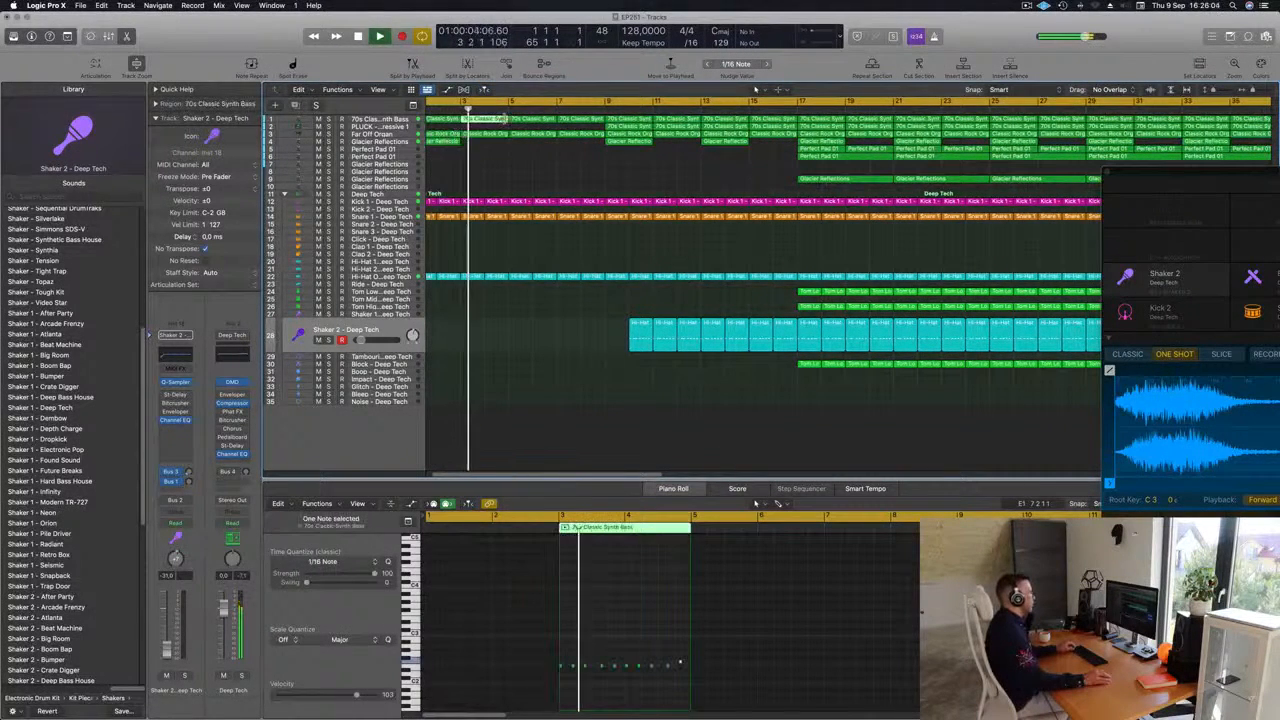
key("space")
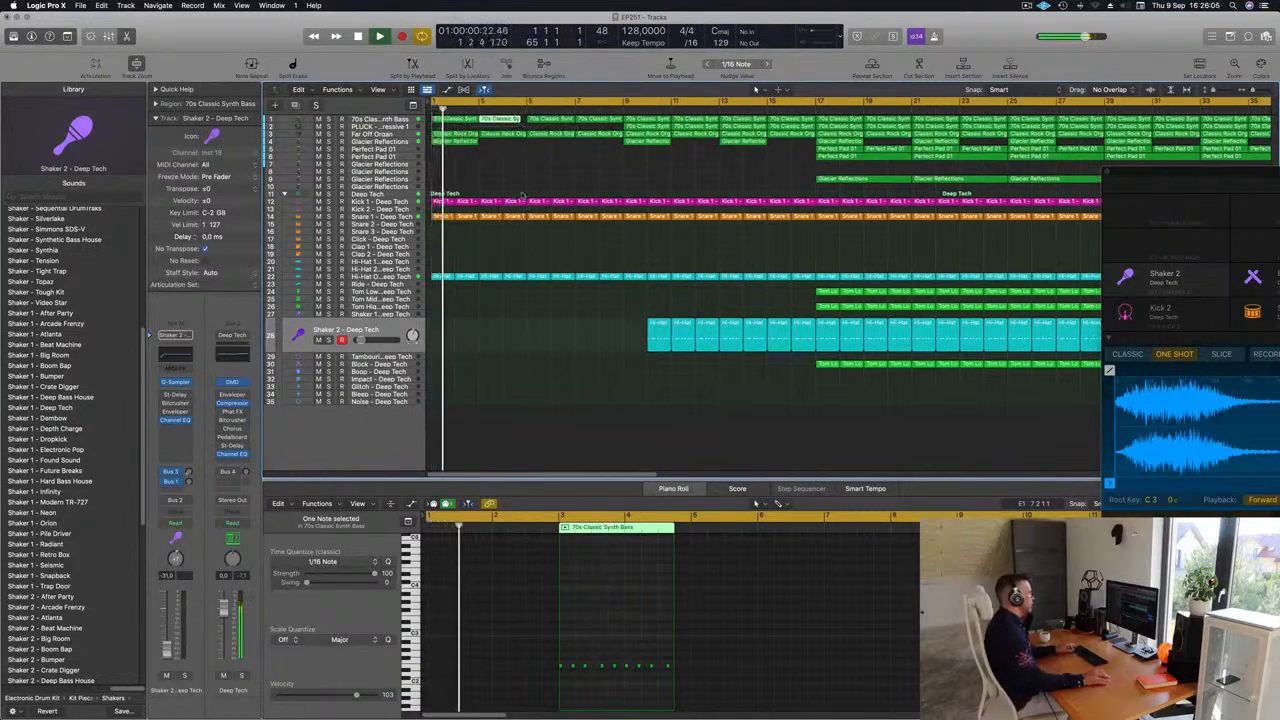
Trim the Kick 1, Snare 1 and Hi-Hat Open regions in bar 4 to leave a short gap before bar 5, and replay.
left_click_drag(521, 212, 527, 307)
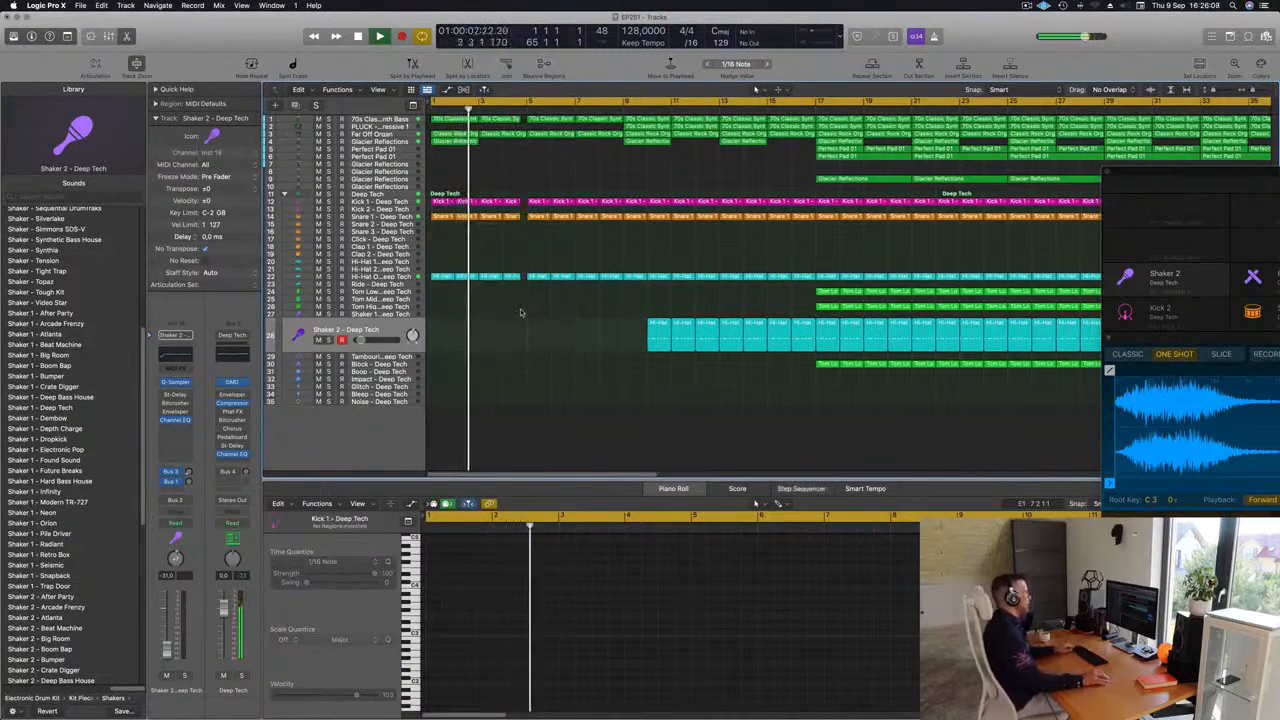
scroll(520, 309, "down", 3)
scroll(521, 311, "up", 5)
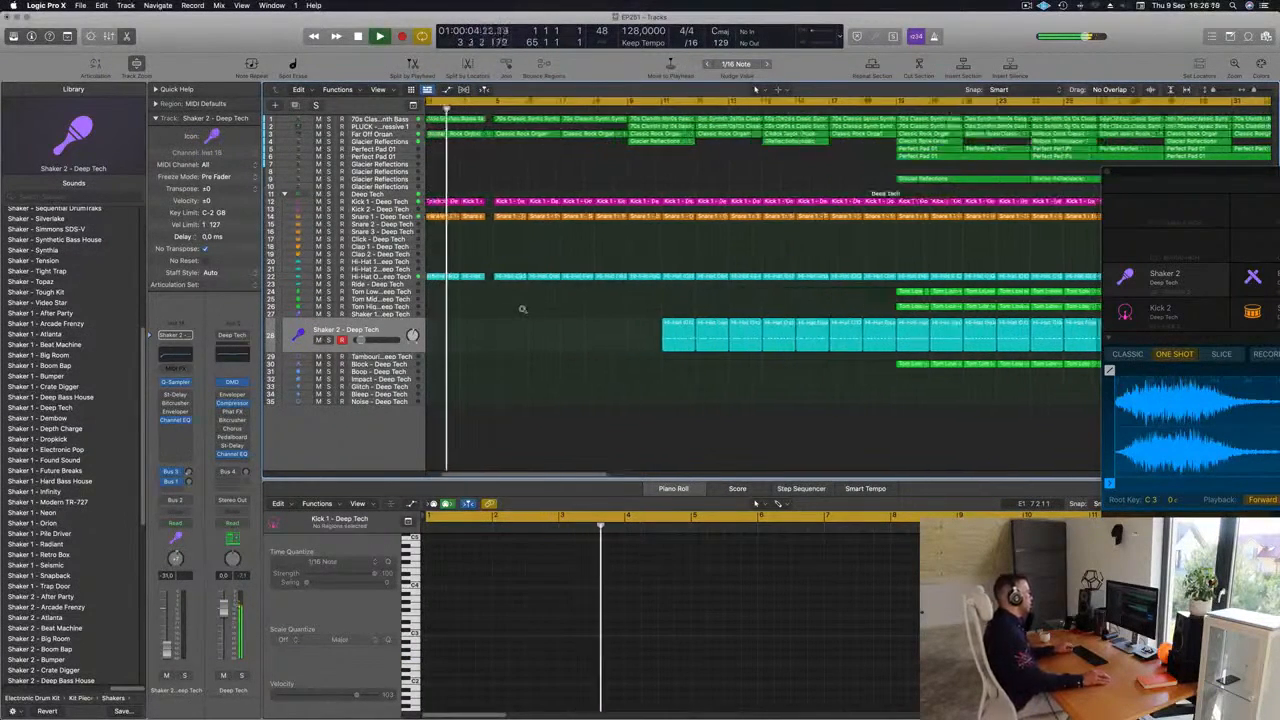
scroll(522, 307, "down", 3)
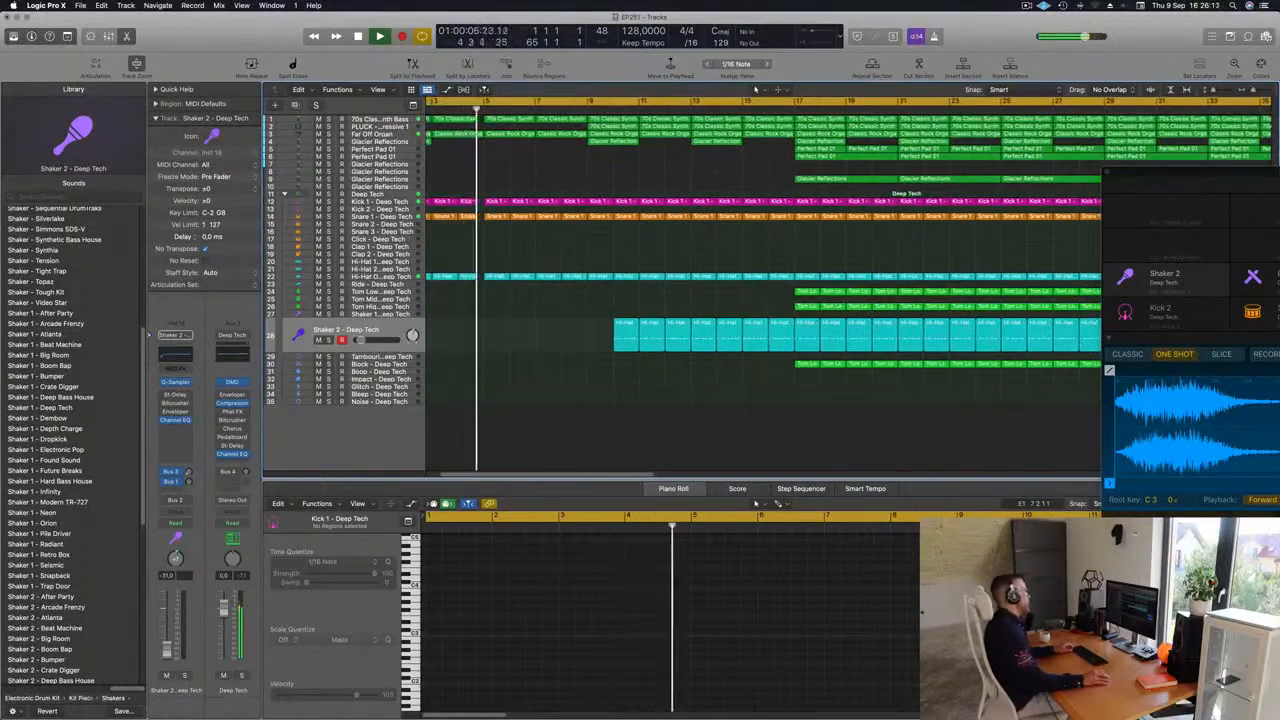
scroll(540, 163, "down", 3)
key("Return")
scroll(597, 234, "down", 2)
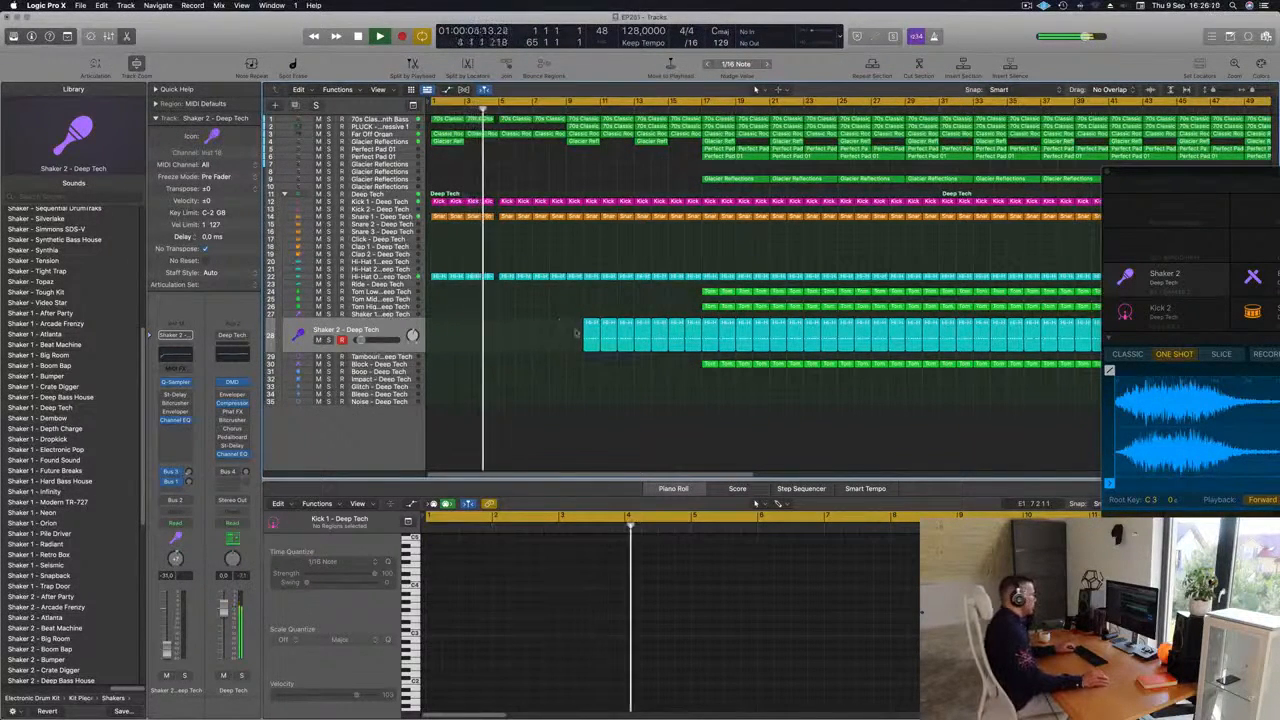
Copy a Block track region onto the Ride track at bar 5, reduce it to one longer note on the downbeat and replay.
left_click_drag(705, 364, 508, 293)
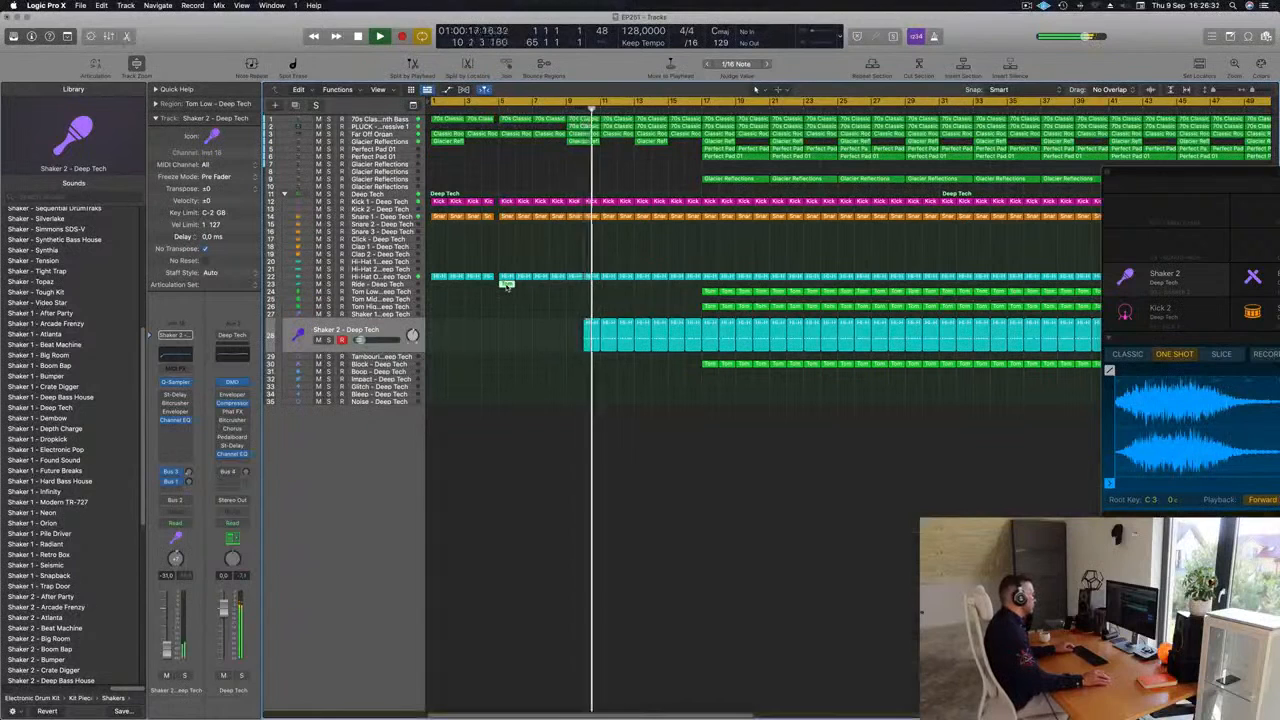
left_click_drag(502, 589, 522, 633)
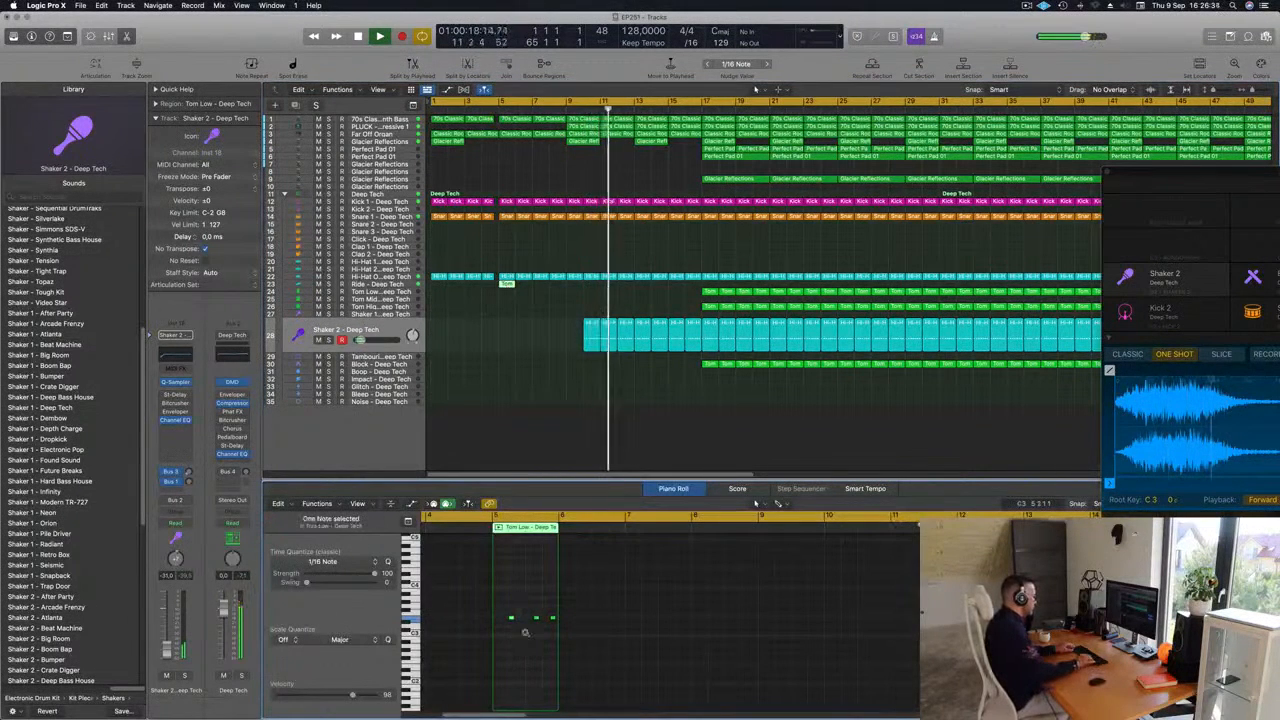
mouse_move(525, 635)
left_mouse_down()
mouse_move(559, 625)
mouse_move(522, 618)
left_mouse_up()
key("space")
key("space")
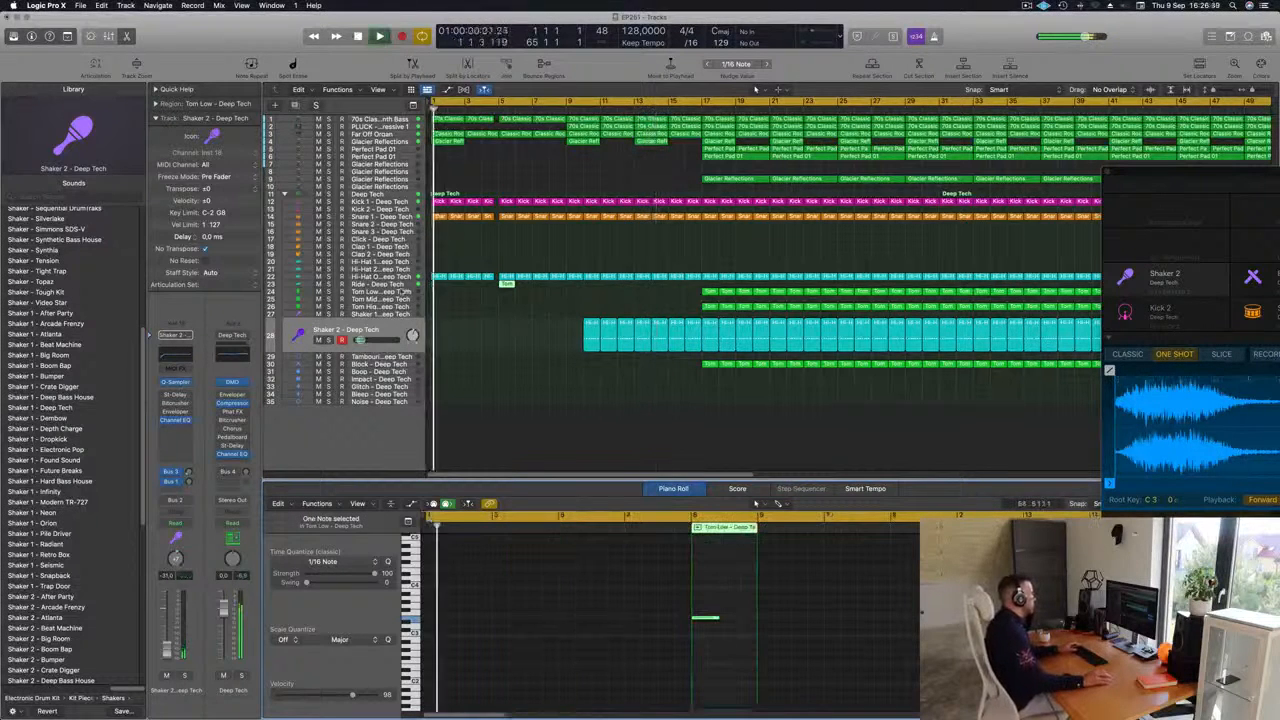
Select the Ride track and replay from the start to audition its new hit at bar 5.
left_click(401, 285)
key("space")
key("space")
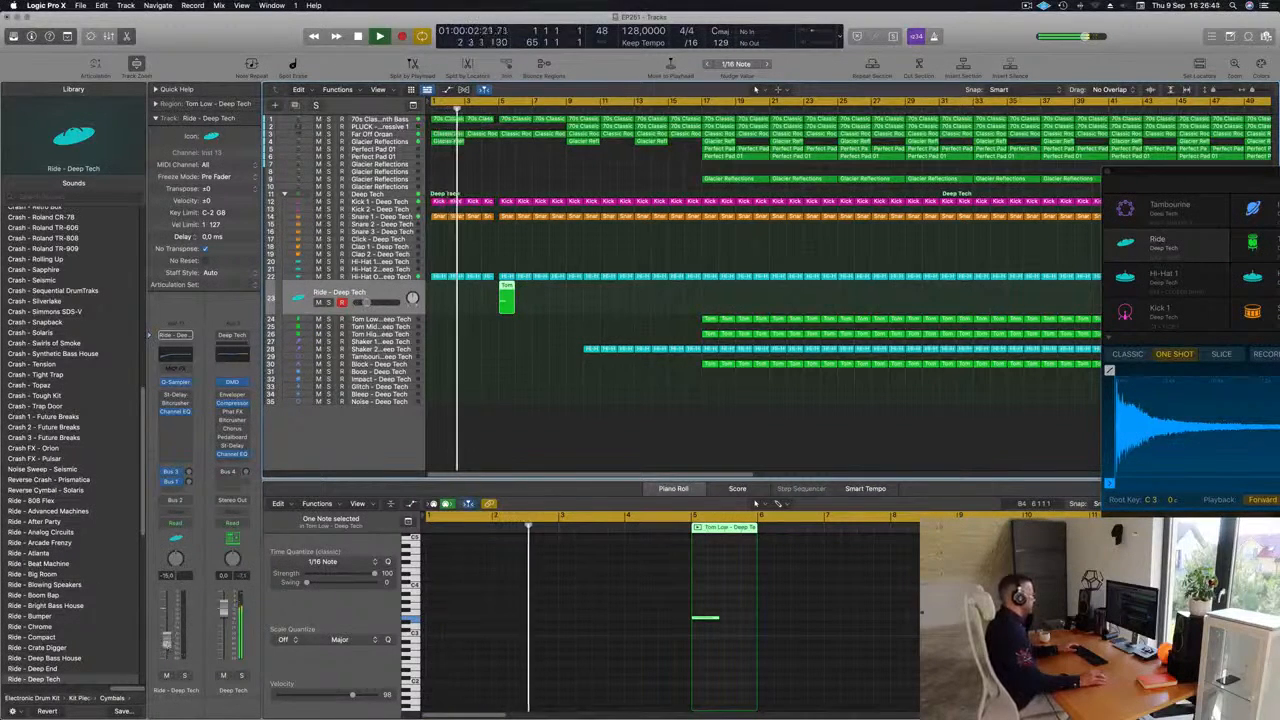
Load the Crash - Roland TR-909 sound on the Ride track and add a send to the SilverVerb bus.
scroll(60, 594, "up", 10)
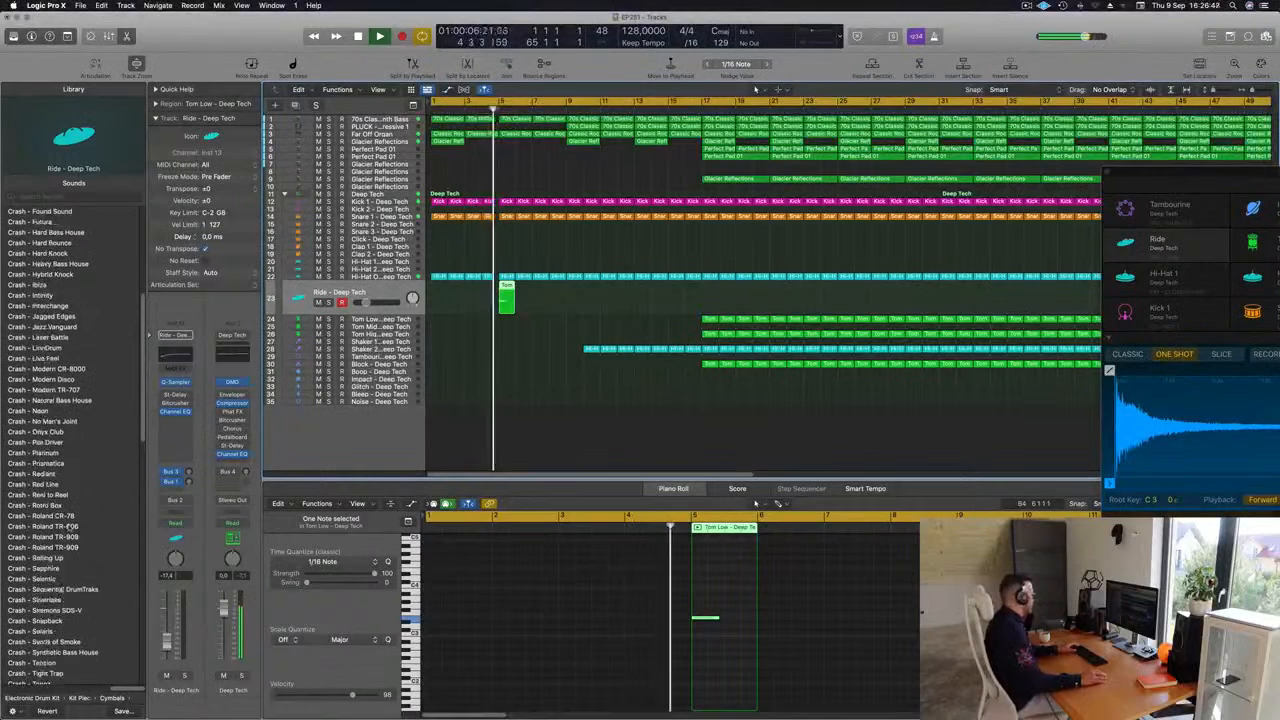
left_click(44, 547)
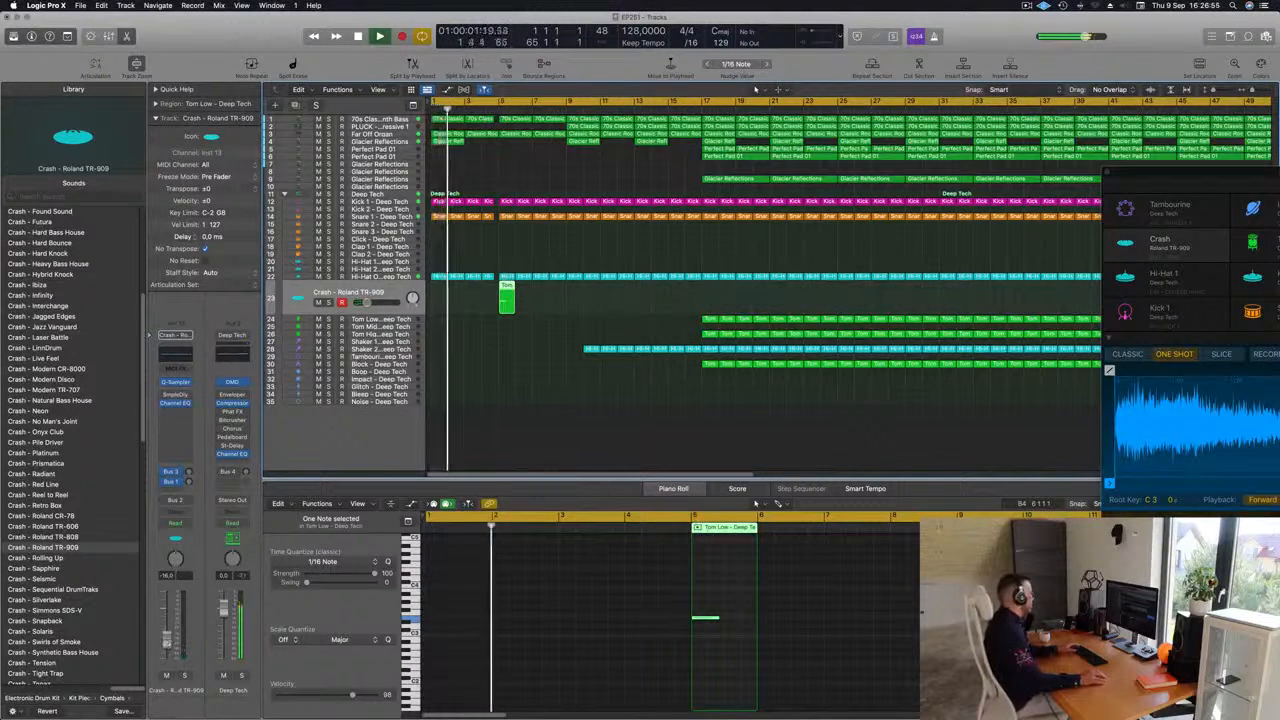
left_click(172, 490)
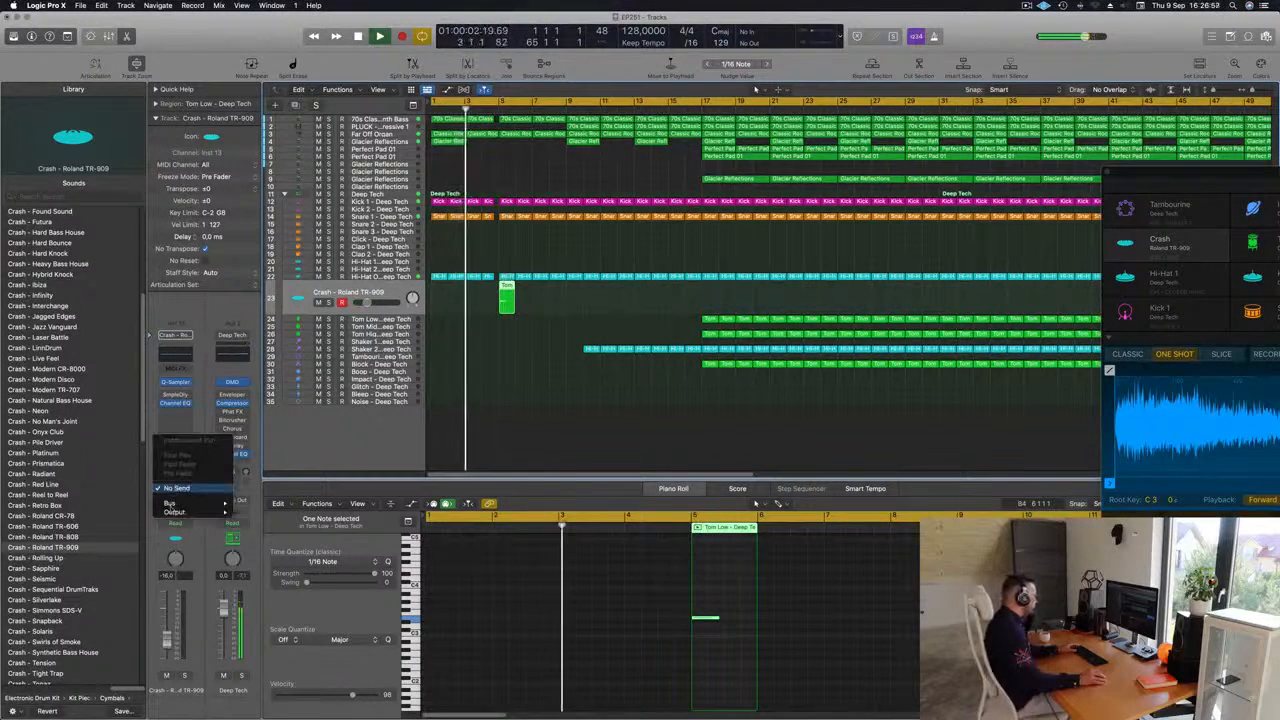
mouse_move(170, 503)
left_click(270, 411)
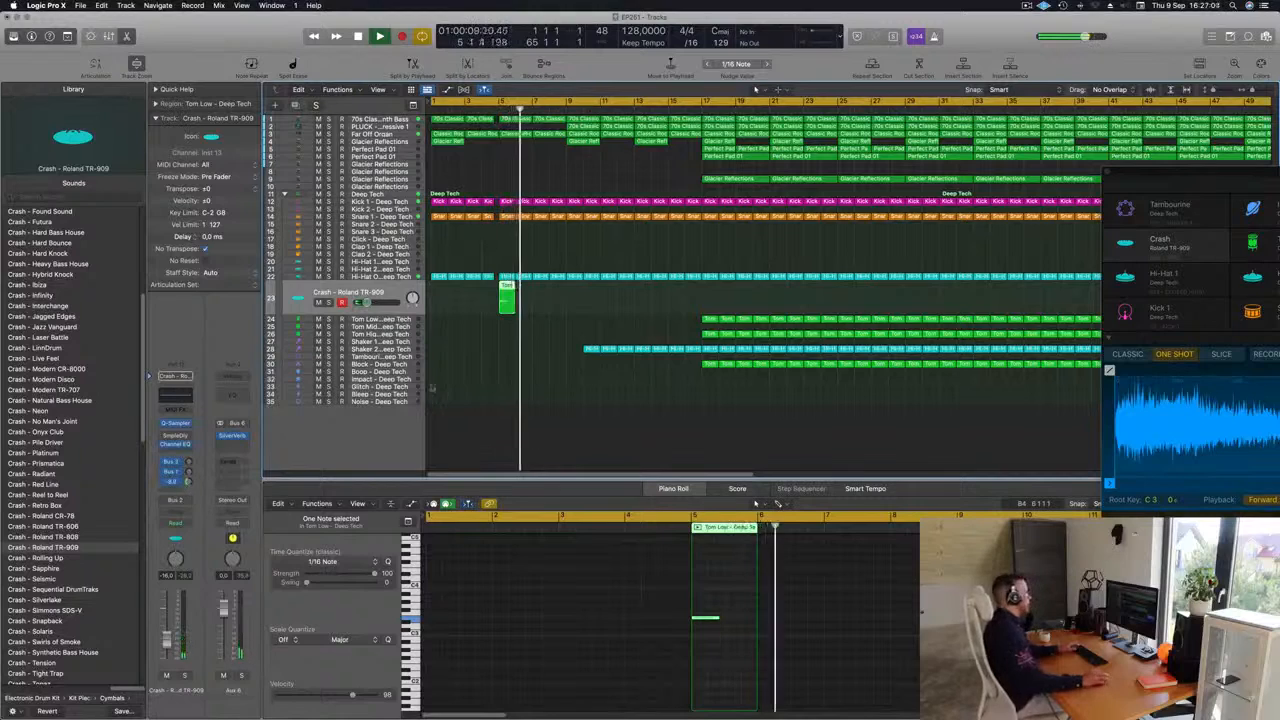
Replay from the start to audition the crash at bar 5, and briefly solo the Far Off Organ track.
key("Return")
scroll(500, 356, "down", 1)
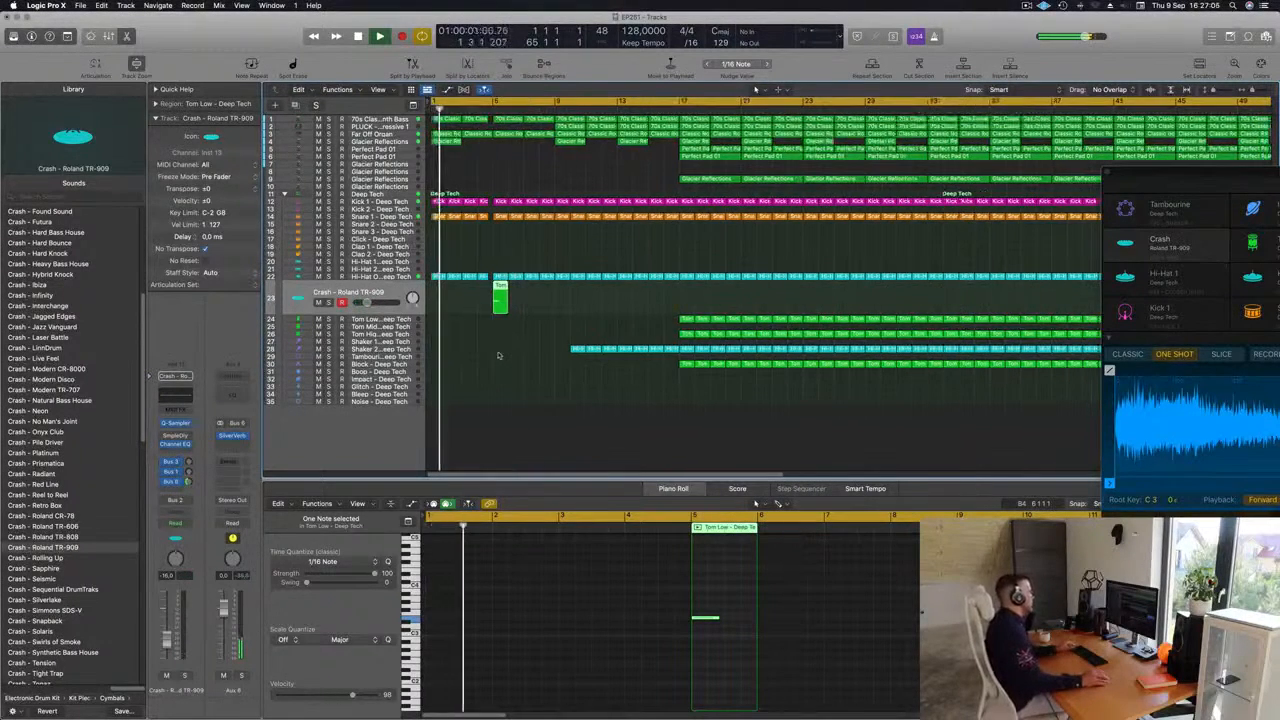
scroll(537, 314, "up", 3)
scroll(563, 251, "left", 2)
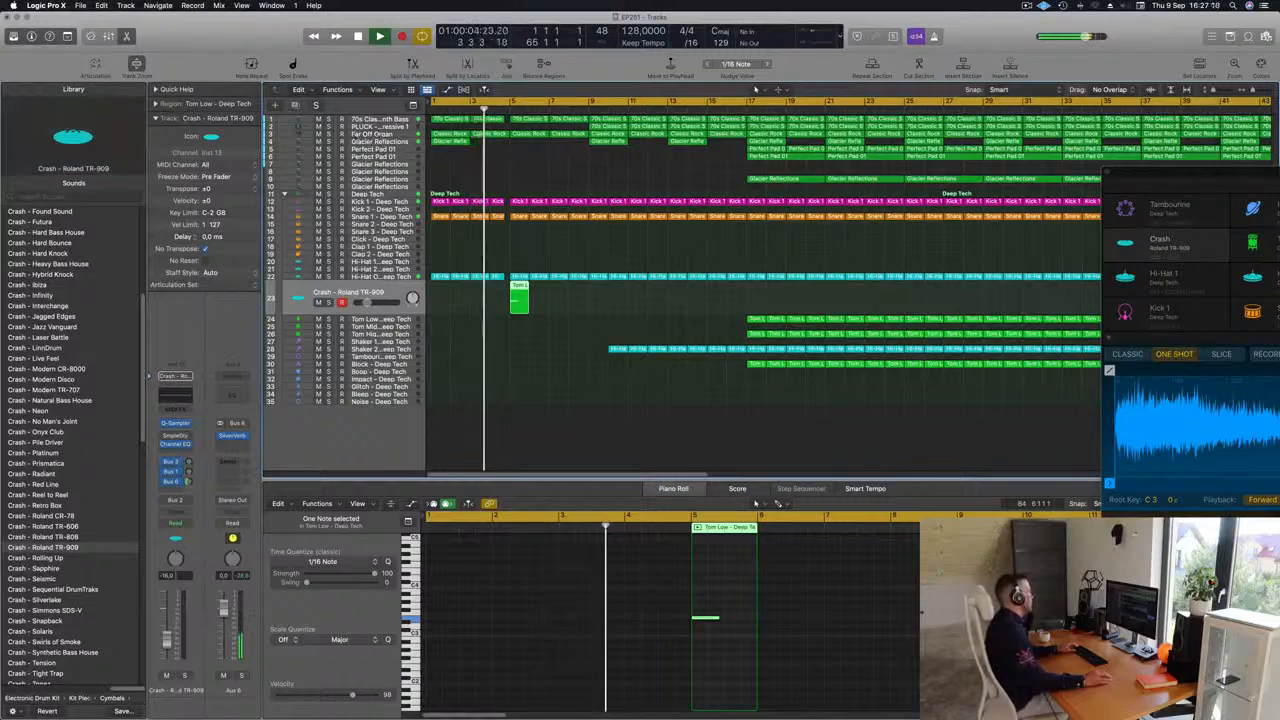
left_click(375, 141)
left_click(327, 151)
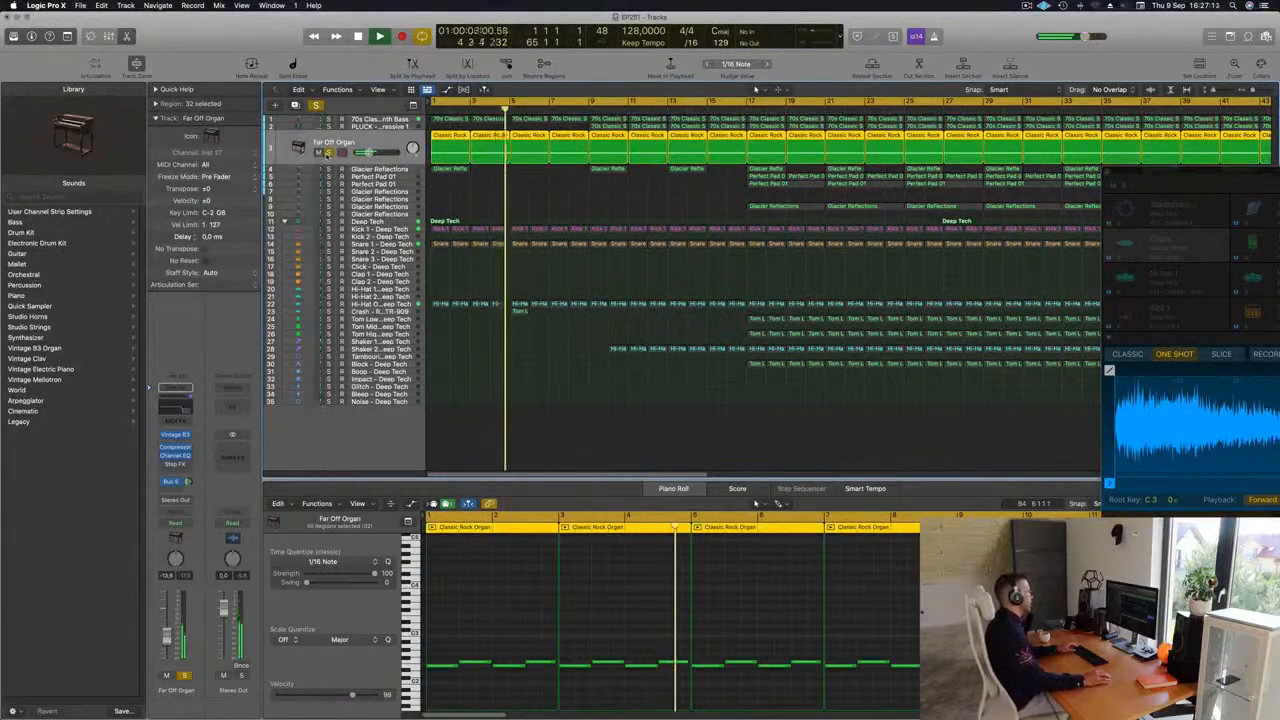
left_click(328, 153)
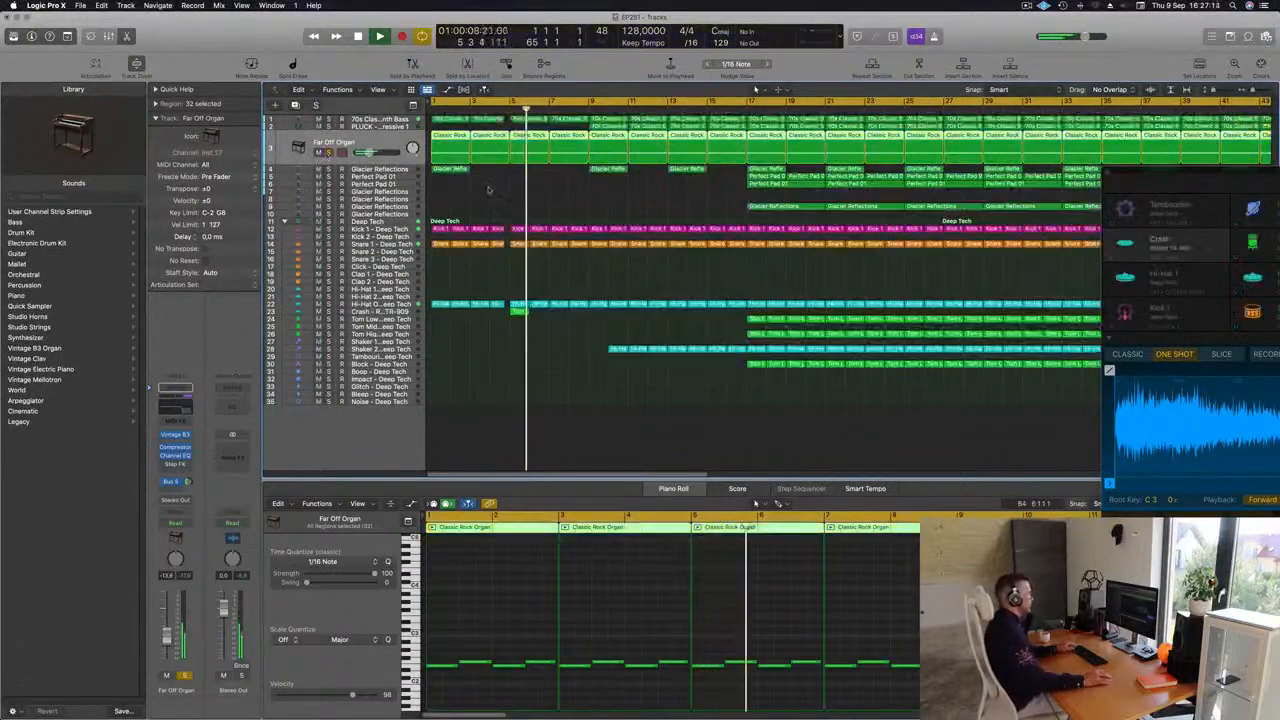
Delete the Shaker regions before bar 17 and replay from the start.
key("super+Left")
key("super+Left")
key("super+Left")
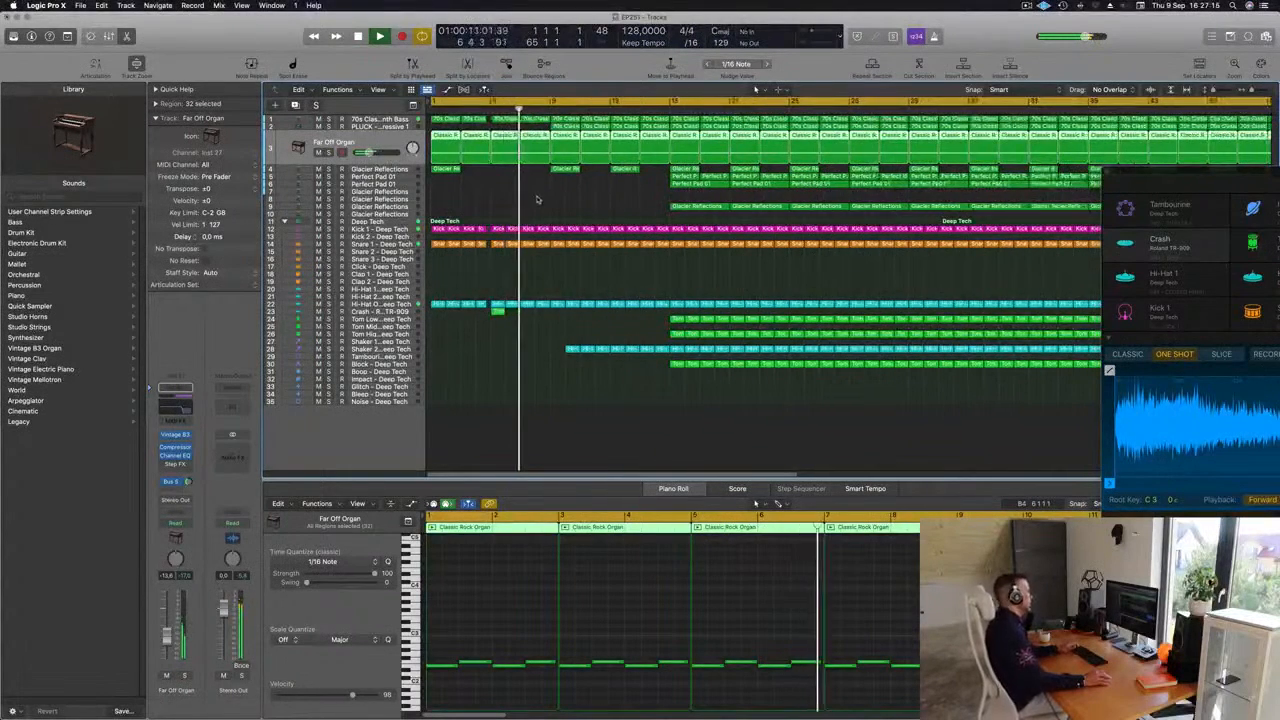
left_click(570, 348)
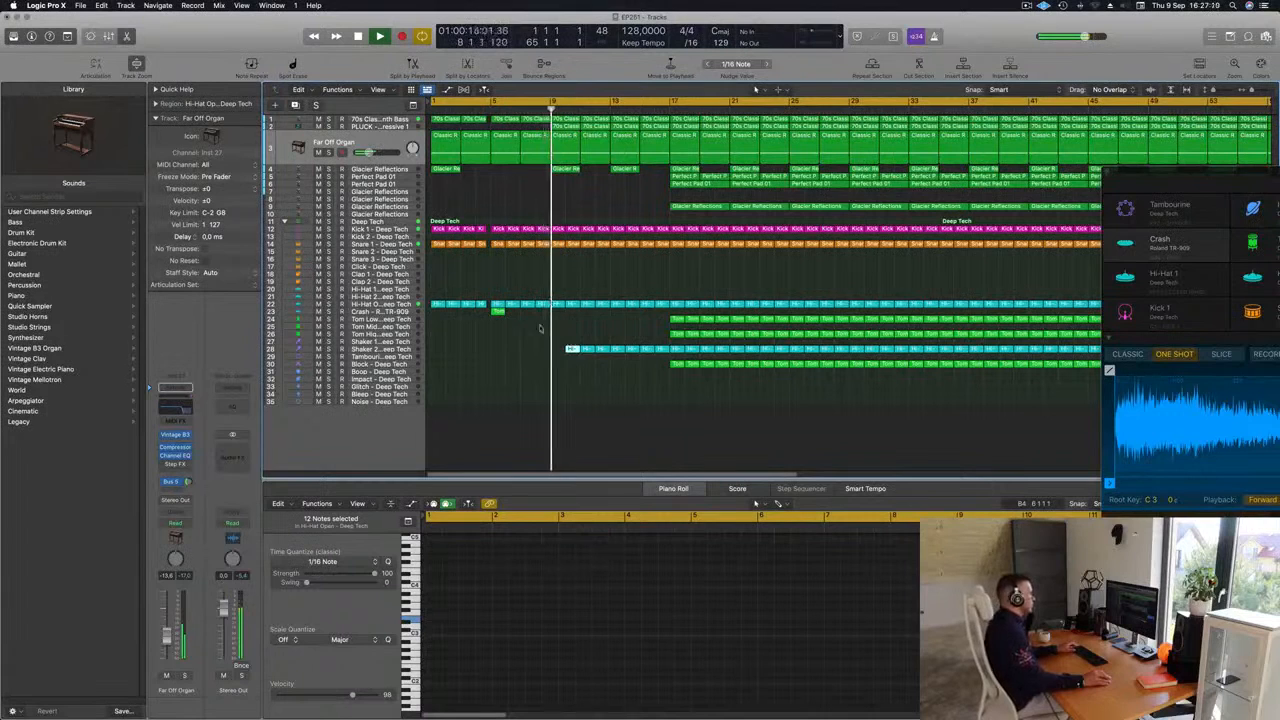
left_click_drag(571, 350, 657, 355)
key("Return")
key("Delete")
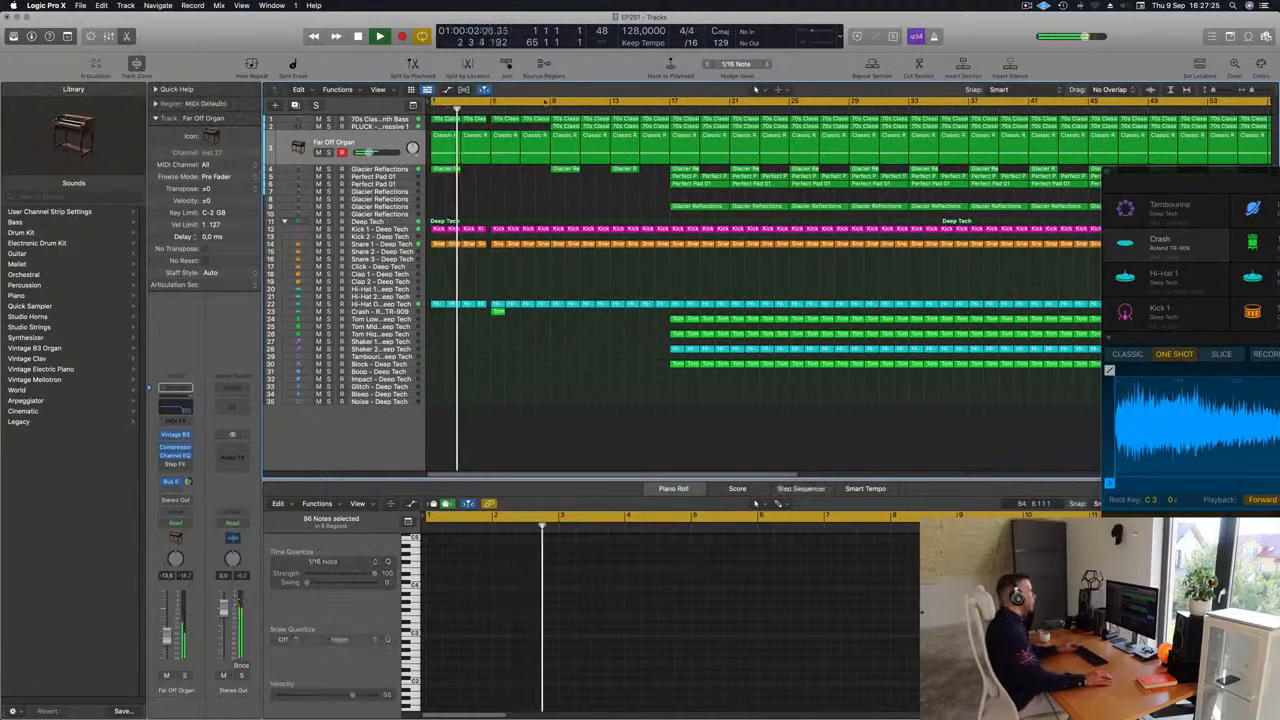
Play from bar 8, open Sylenth1 on the PLUCK - Basic Progressive 1 track and set its automation mode to Touch.
left_click(533, 108)
left_click(378, 127)
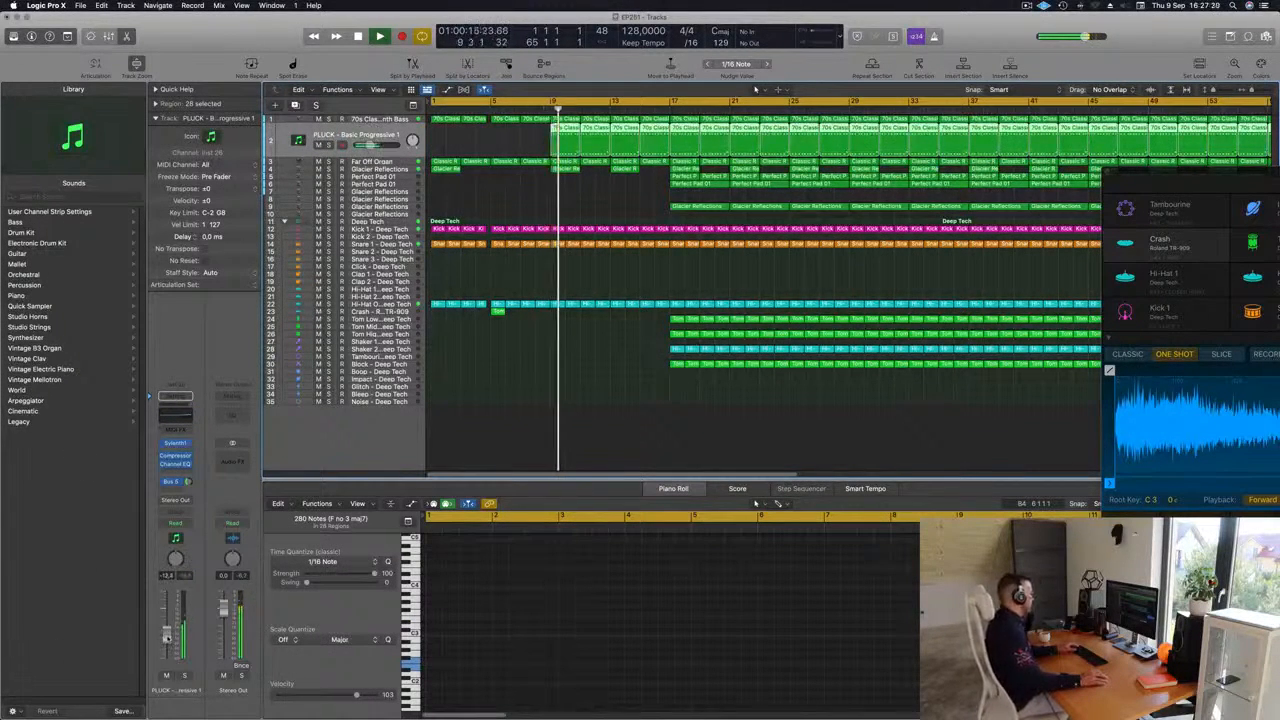
left_click(175, 443)
left_click_drag(699, 224, 824, 214)
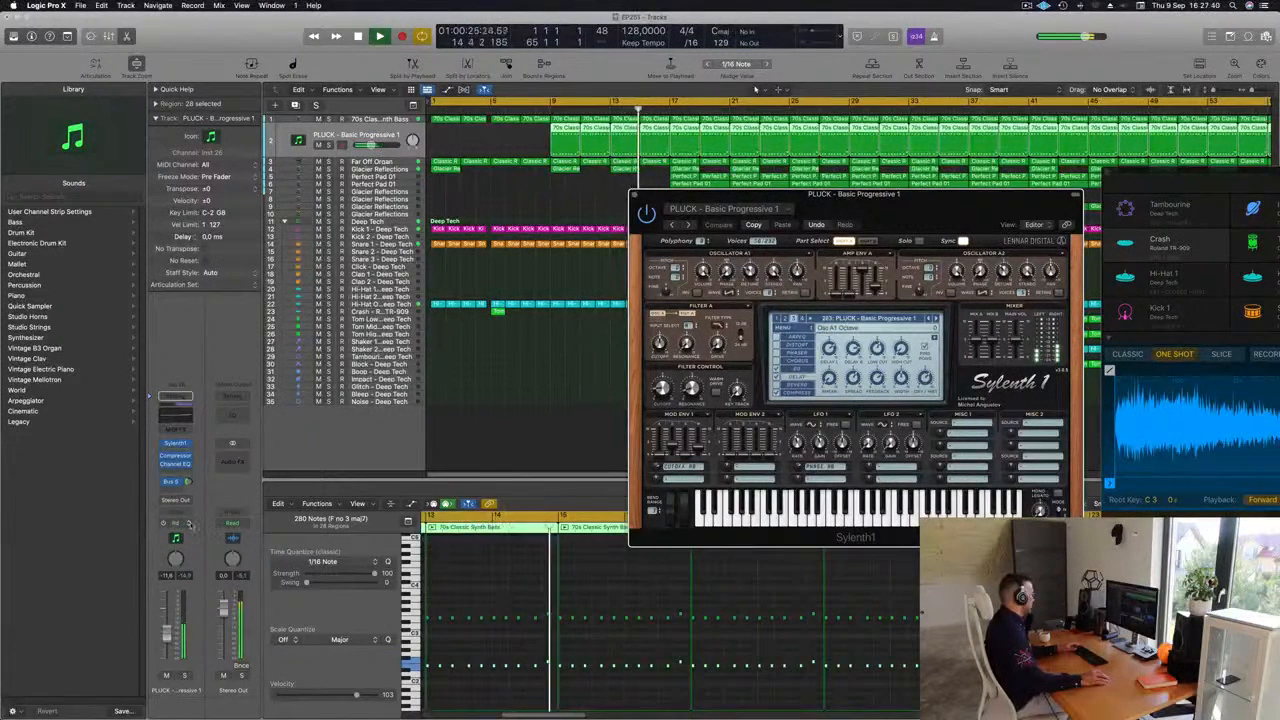
left_click(191, 525)
left_click(190, 536)
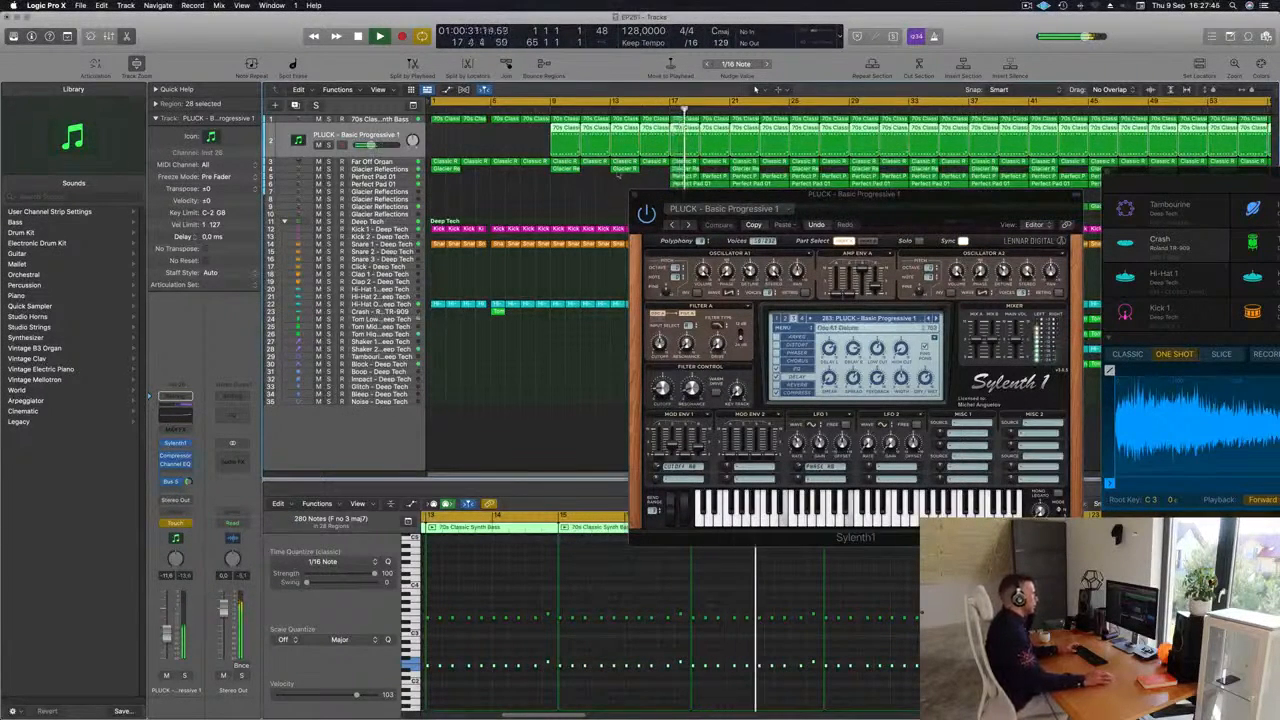
Record a small filter cutoff move in Sylenth1 during playback, close the synth and stop.
key("Return")
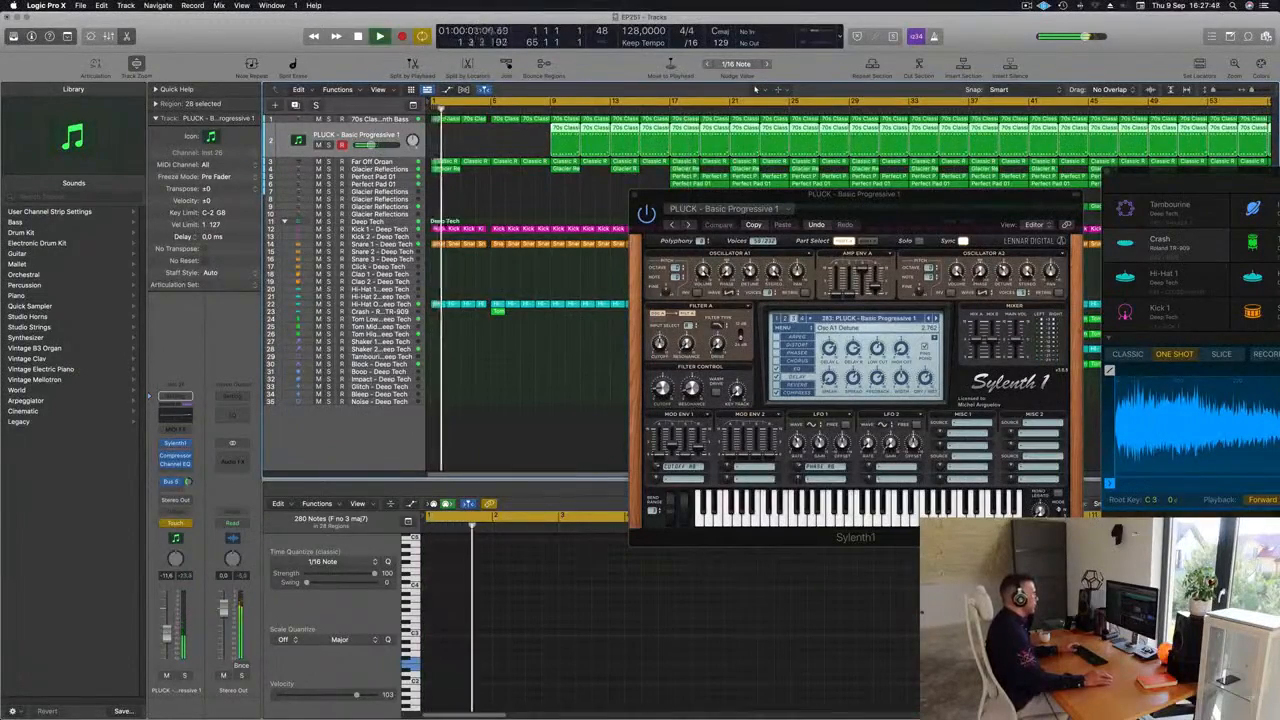
left_click_drag(661, 390, 661, 387)
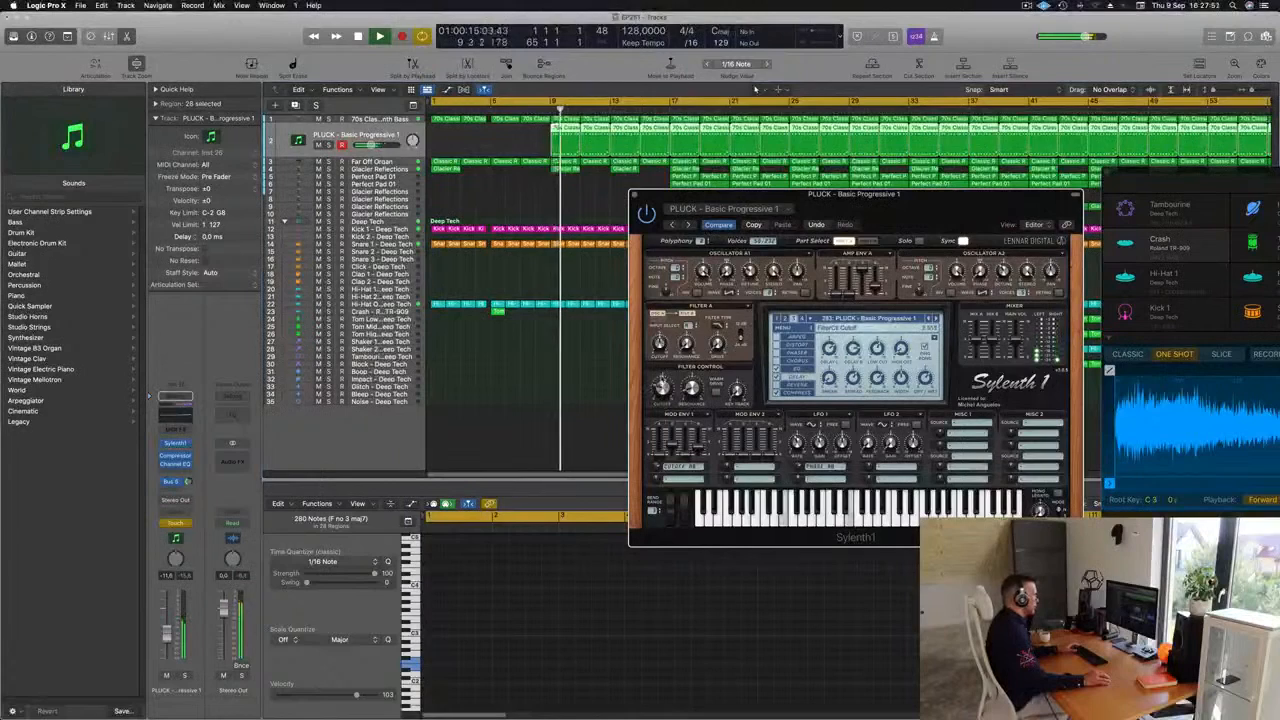
key("Return")
left_click(635, 194)
key("space")
Enlarge the PLUCK - Basic Progressive 1 track and display its Sylenth1 FilterCtl Cutoff automation.
left_click_drag(384, 157, 384, 207)
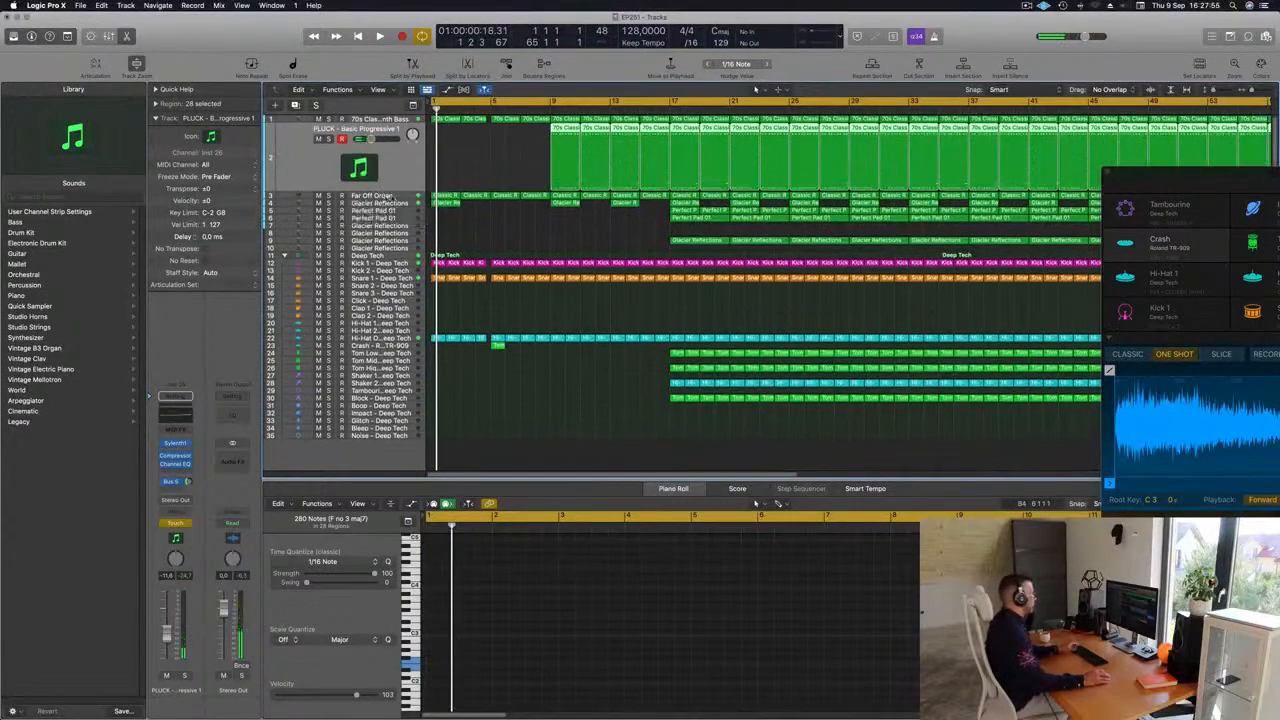
key("a")
left_click(377, 169)
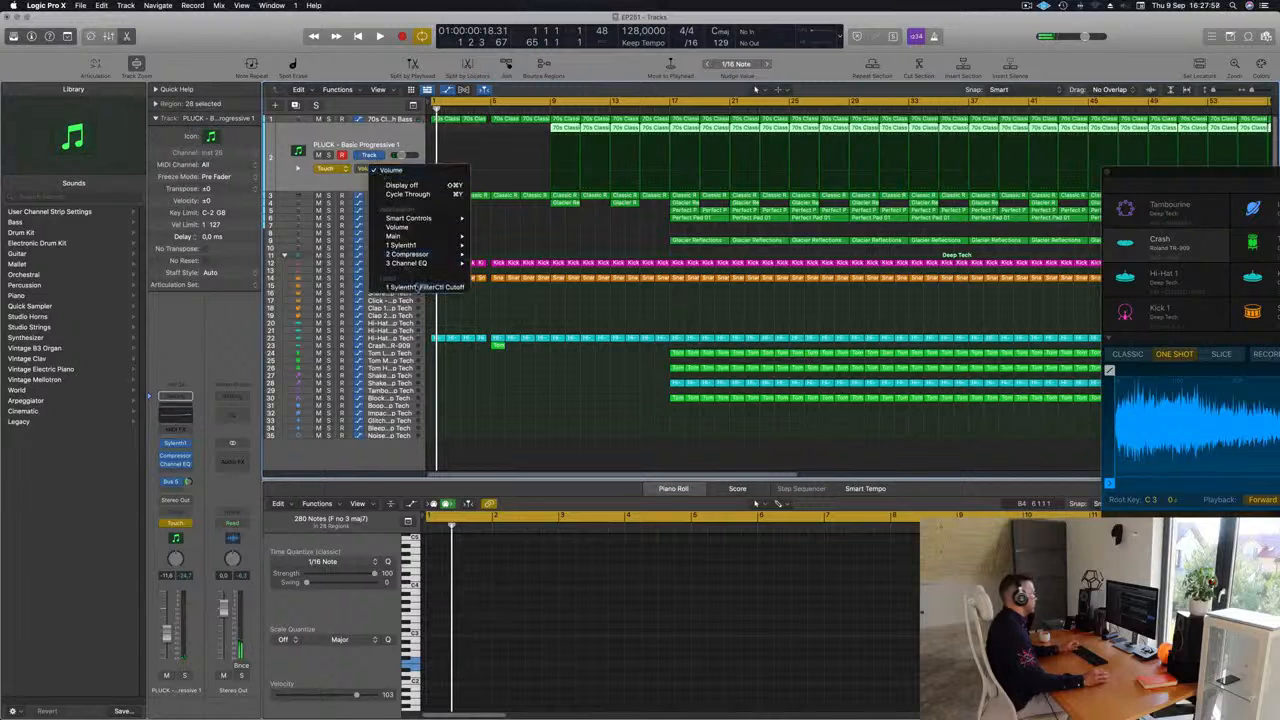
left_click(417, 287)
Add cutoff automation points around bars 7 to 11 with a slight dip at bar 9, and play.
left_click(552, 185)
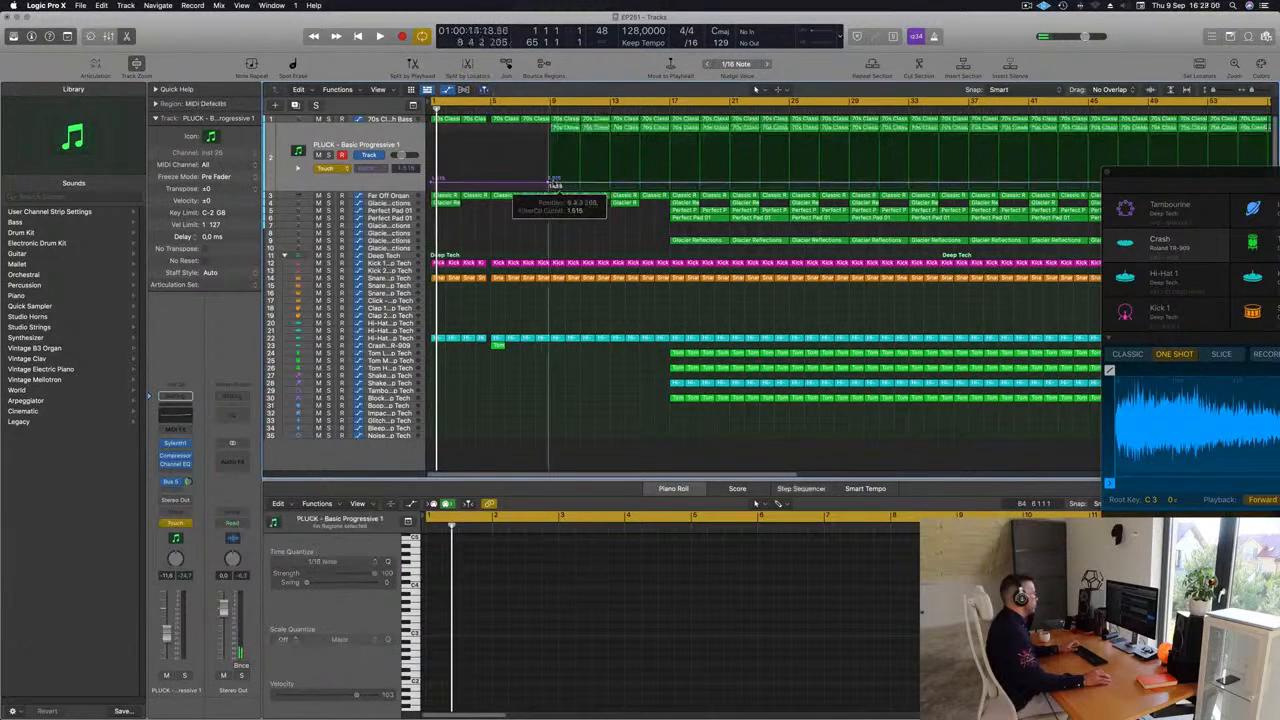
left_click_drag(548, 185, 538, 186)
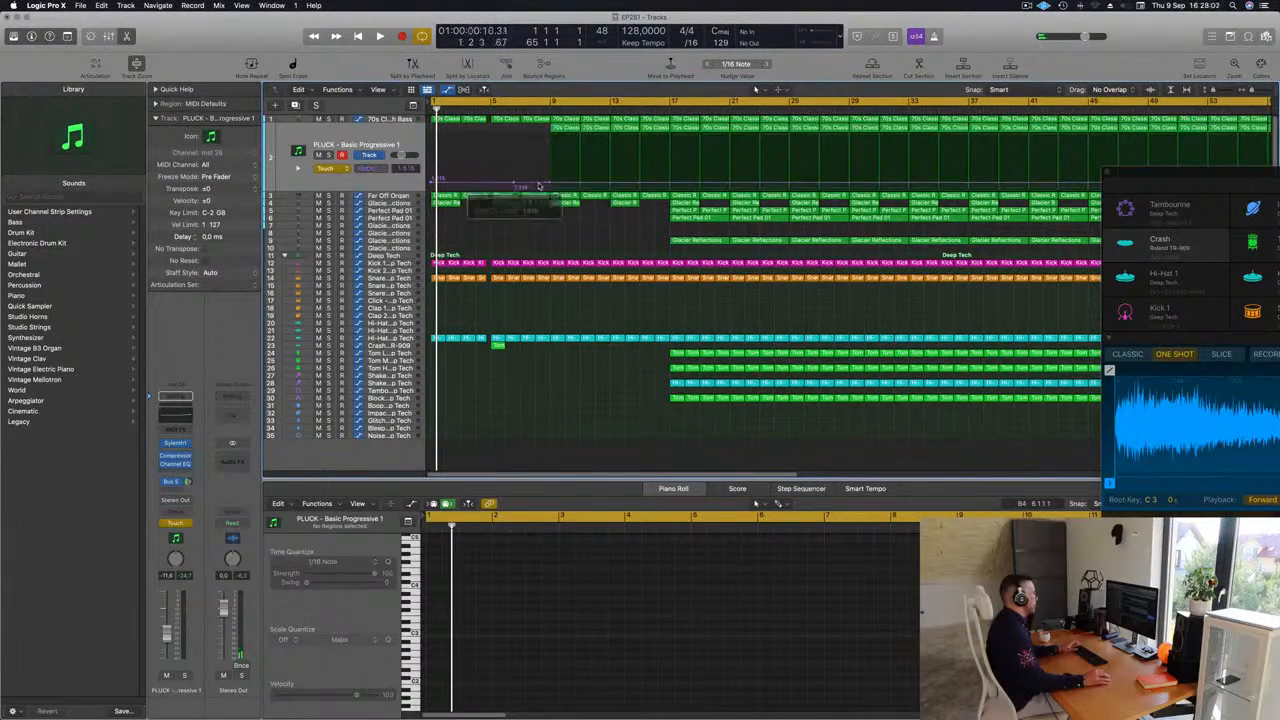
key("space")
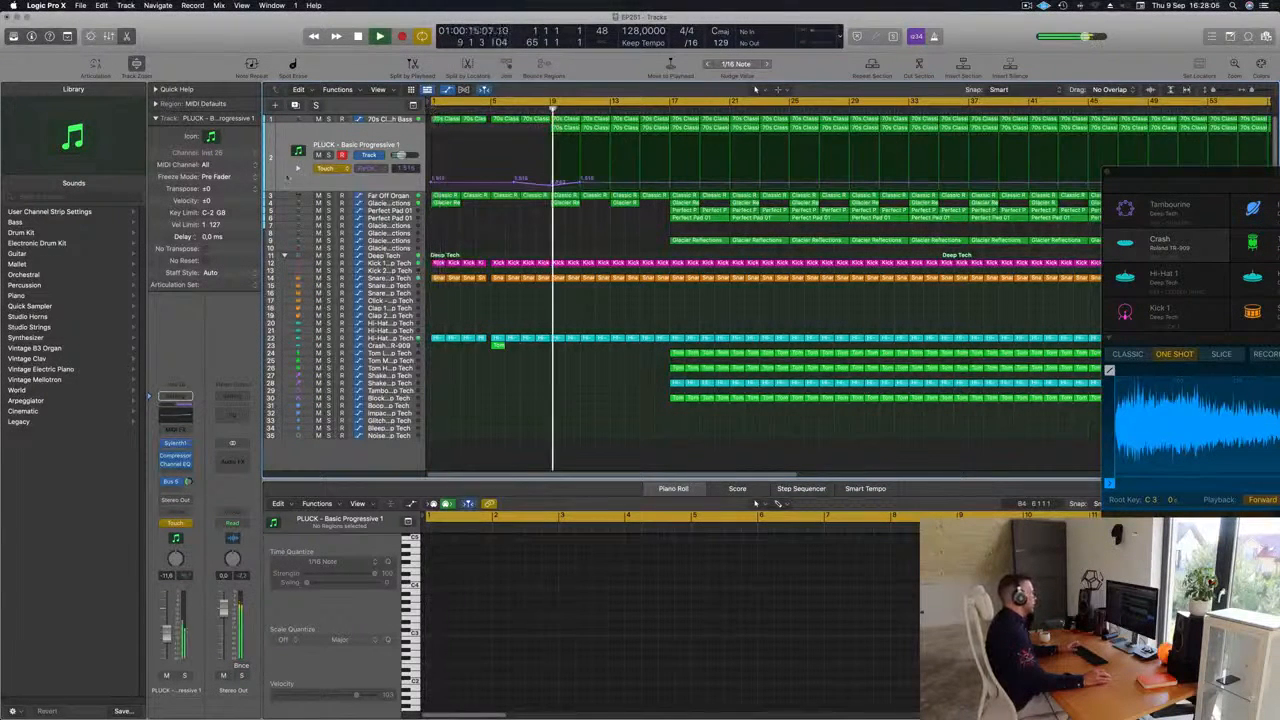
Set the pluck track's automation to Read and extend the cutoff curve with points rising towards bar 17.
left_click(326, 168)
left_click(330, 160)
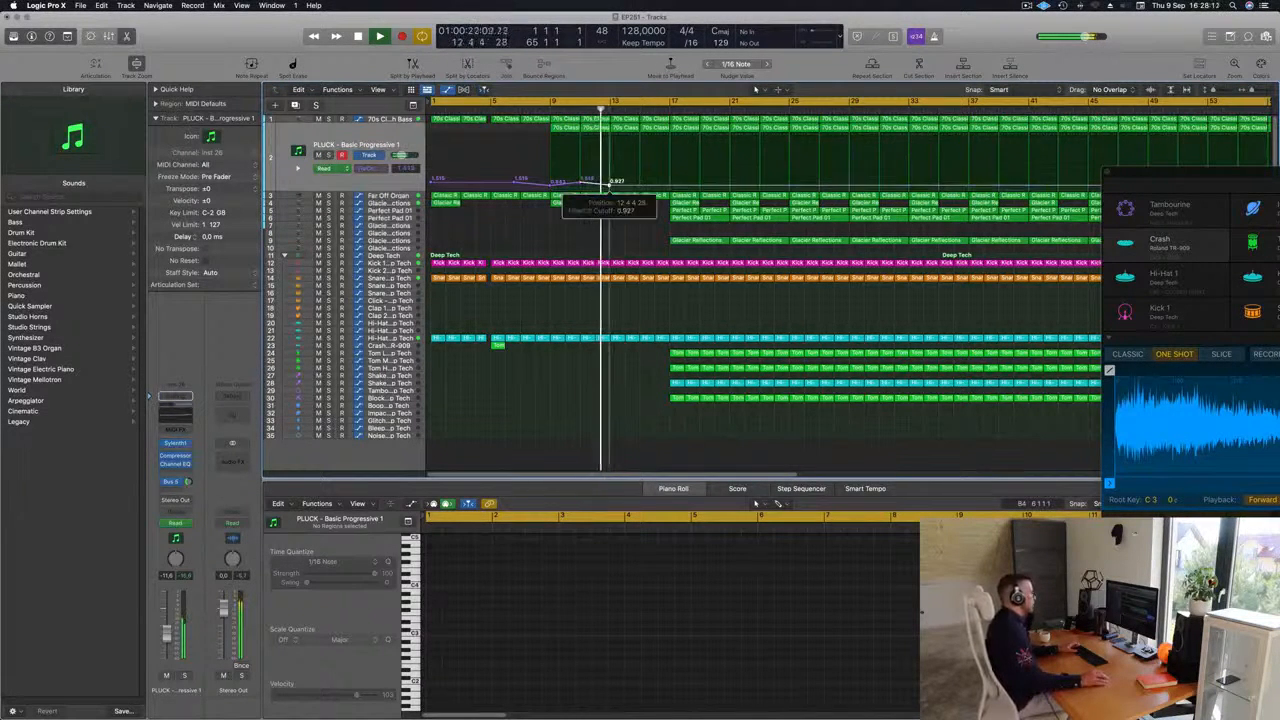
left_click_drag(640, 184, 640, 181)
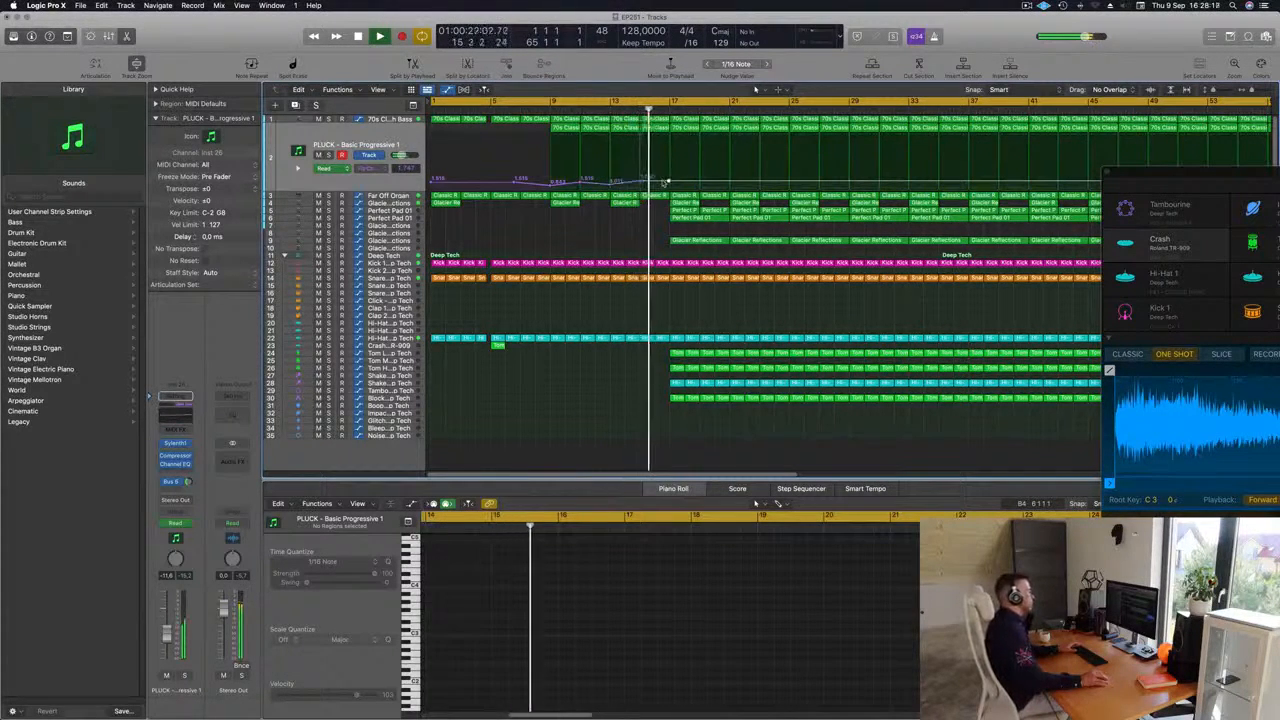
left_click_drag(668, 184, 668, 177)
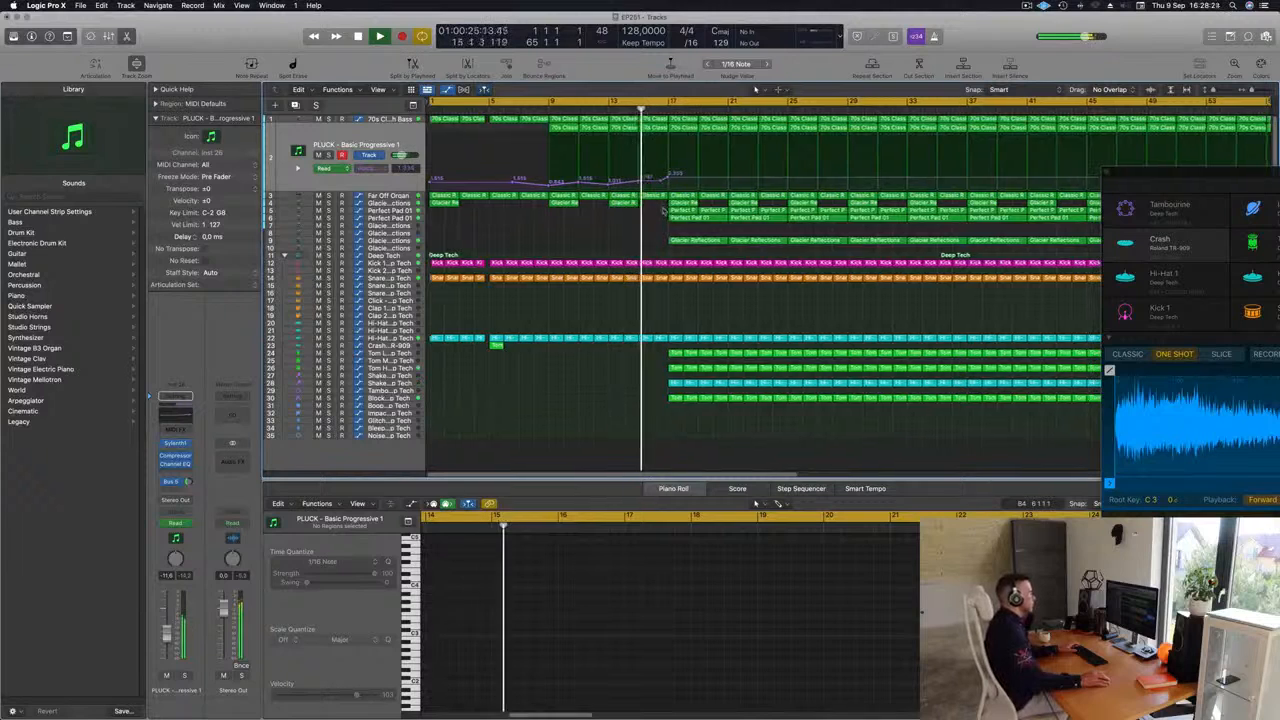
Delete the Glacier Reflections region and the upper Perfect Pad 01 region that start at bar 17.
left_click(696, 240)
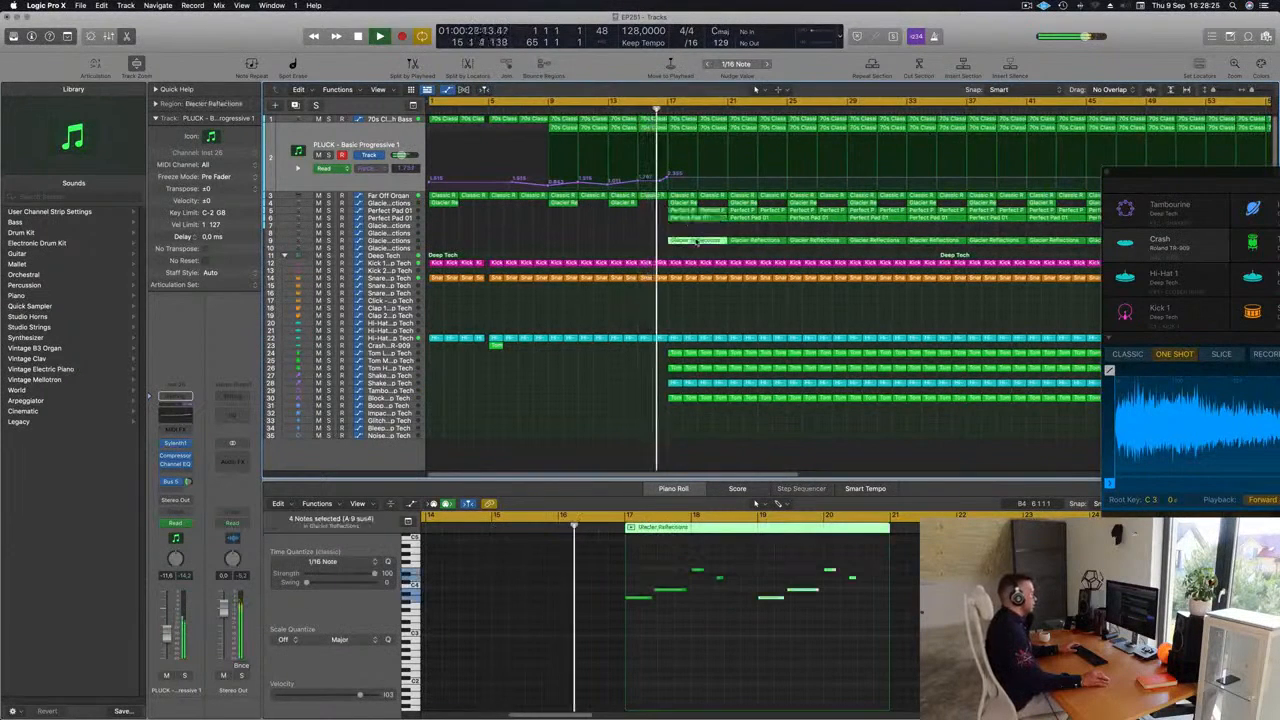
key("Delete")
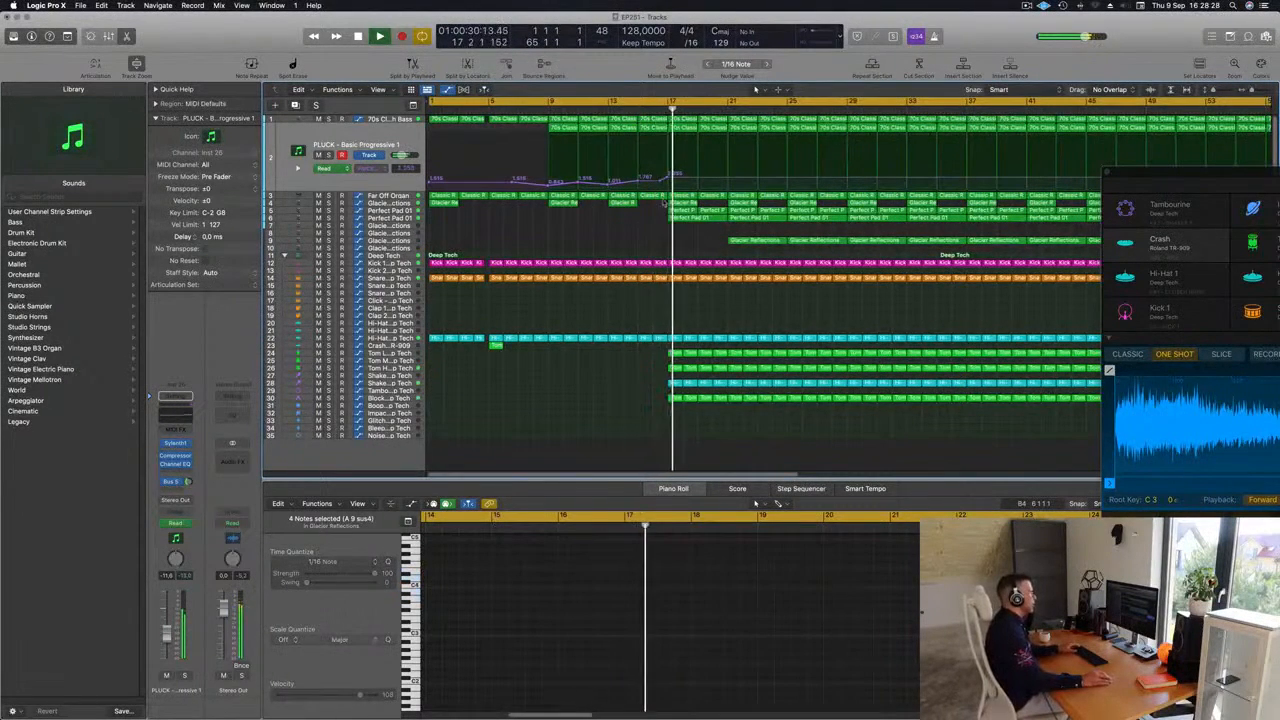
left_click(683, 211)
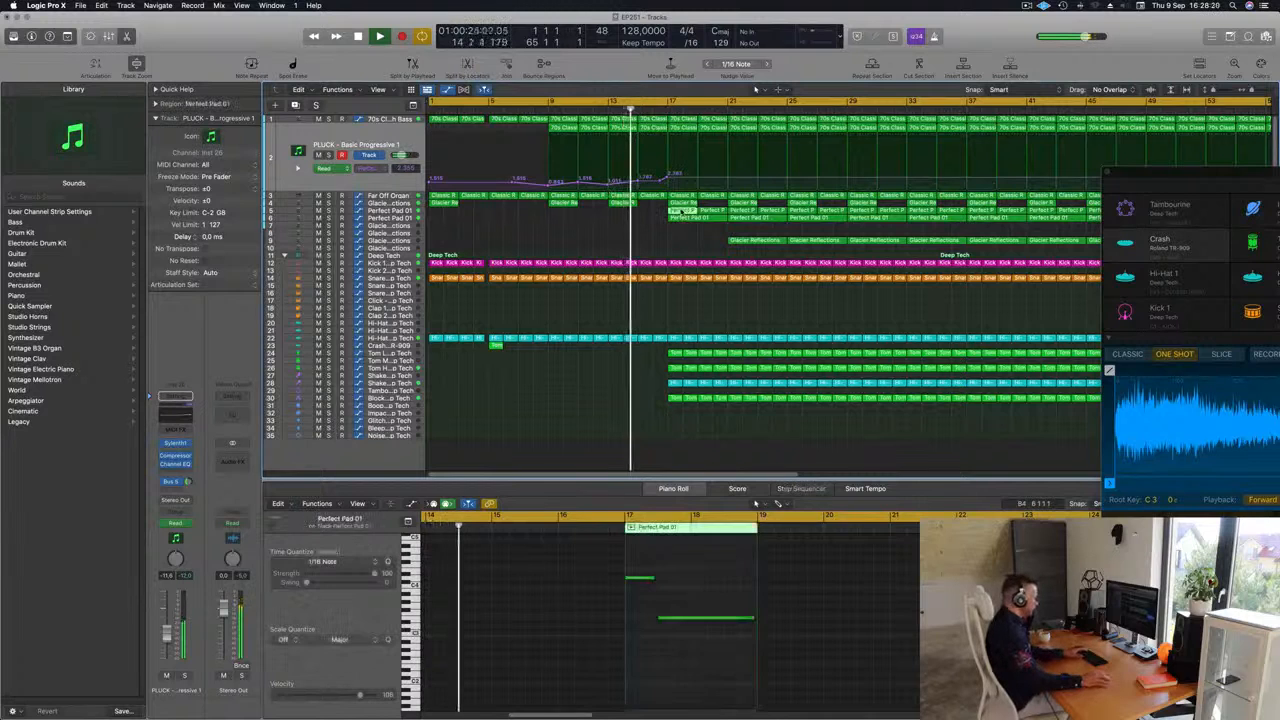
key("Delete")
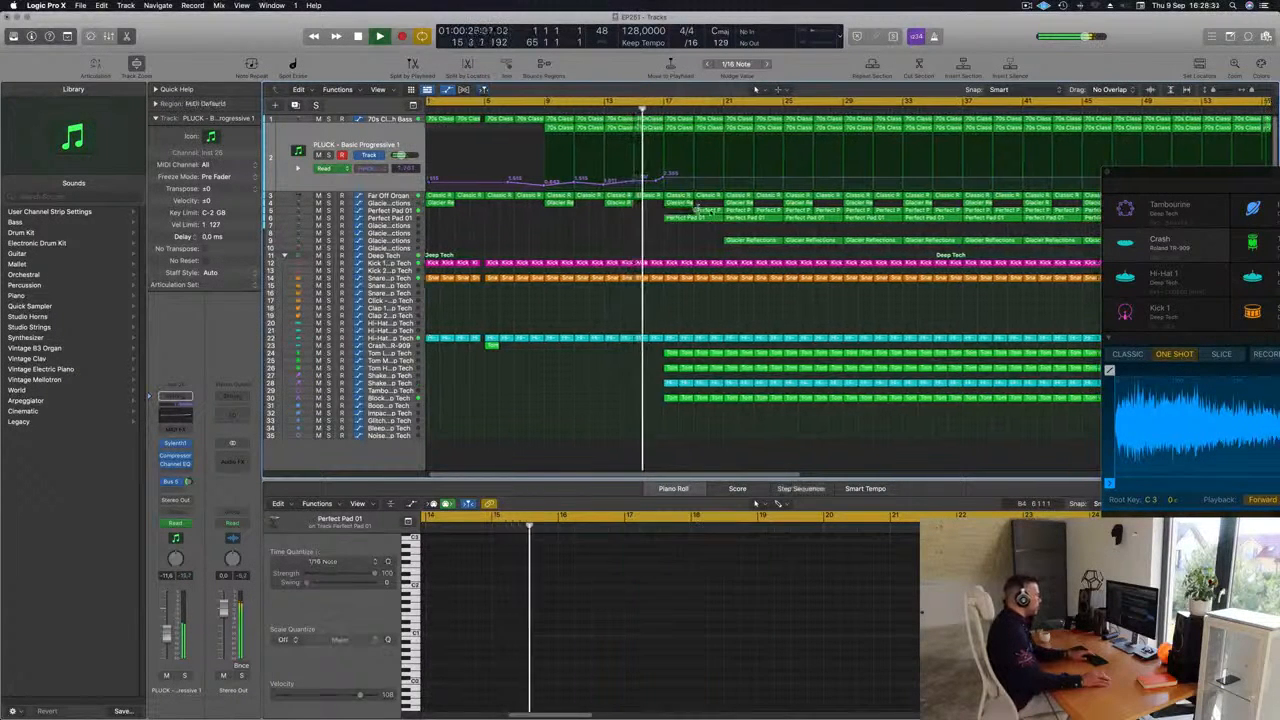
Delete all notes after the first one in the remaining Perfect Pad 01 region at bar 17.
left_click(680, 219)
left_click_drag(726, 583, 814, 633)
key("Delete")
Delete the Tom and Block regions covering bars 17 to 21, keeping the Shaker regions.
scroll(554, 210, "down", 2)
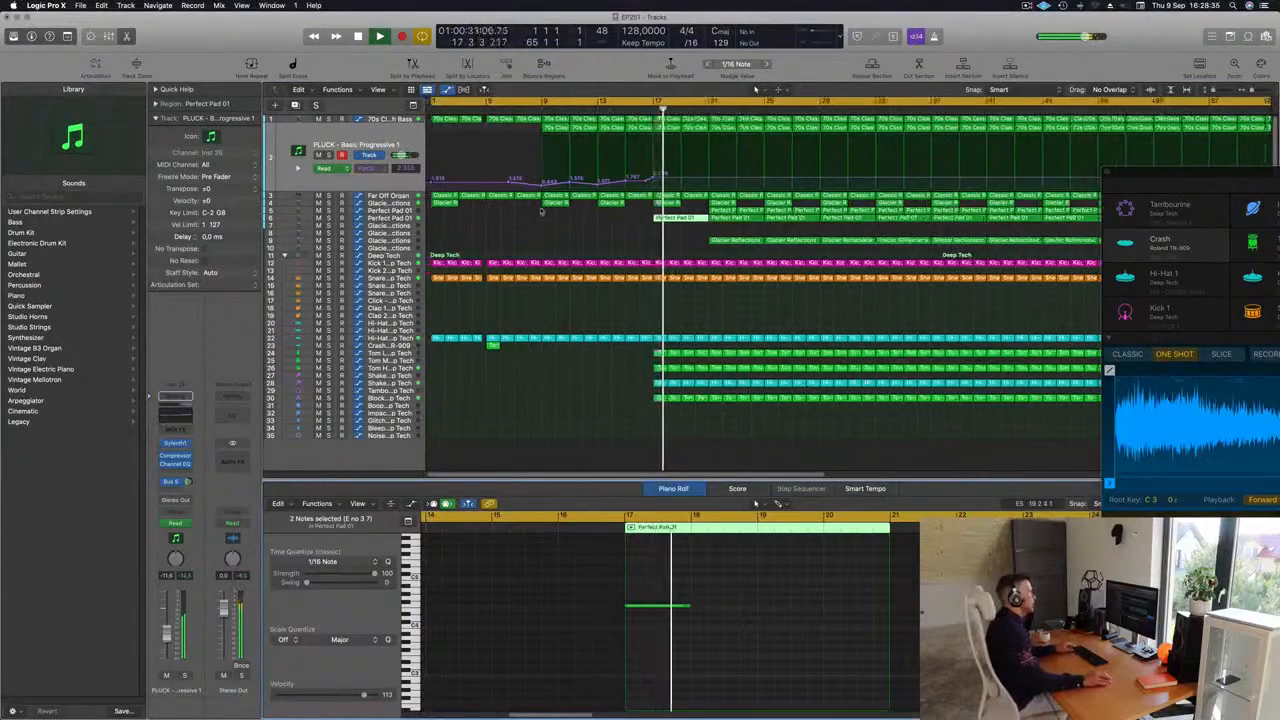
scroll(554, 210, "down", 3)
left_click(516, 110)
left_click_drag(551, 353, 604, 402)
key("Delete")
key("Delete")
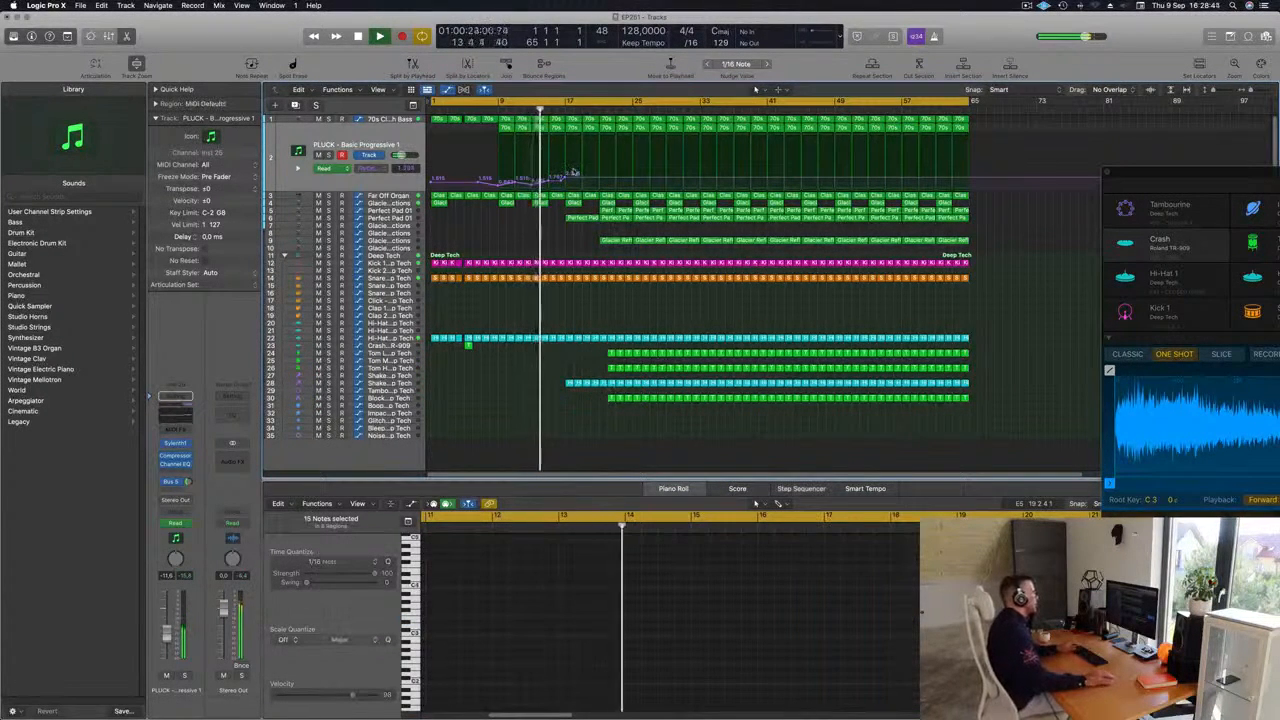
Color and name all regions in the arrangement by their tracks.
key("super+a")
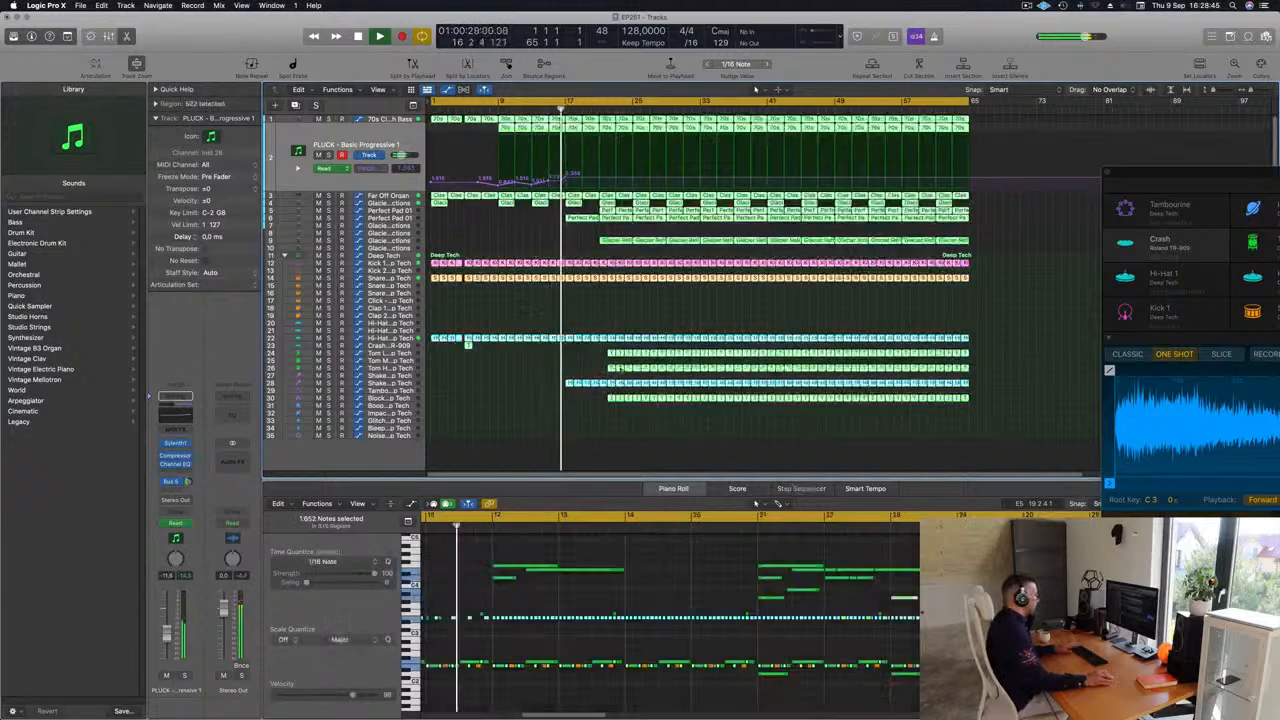
right_click(636, 338)
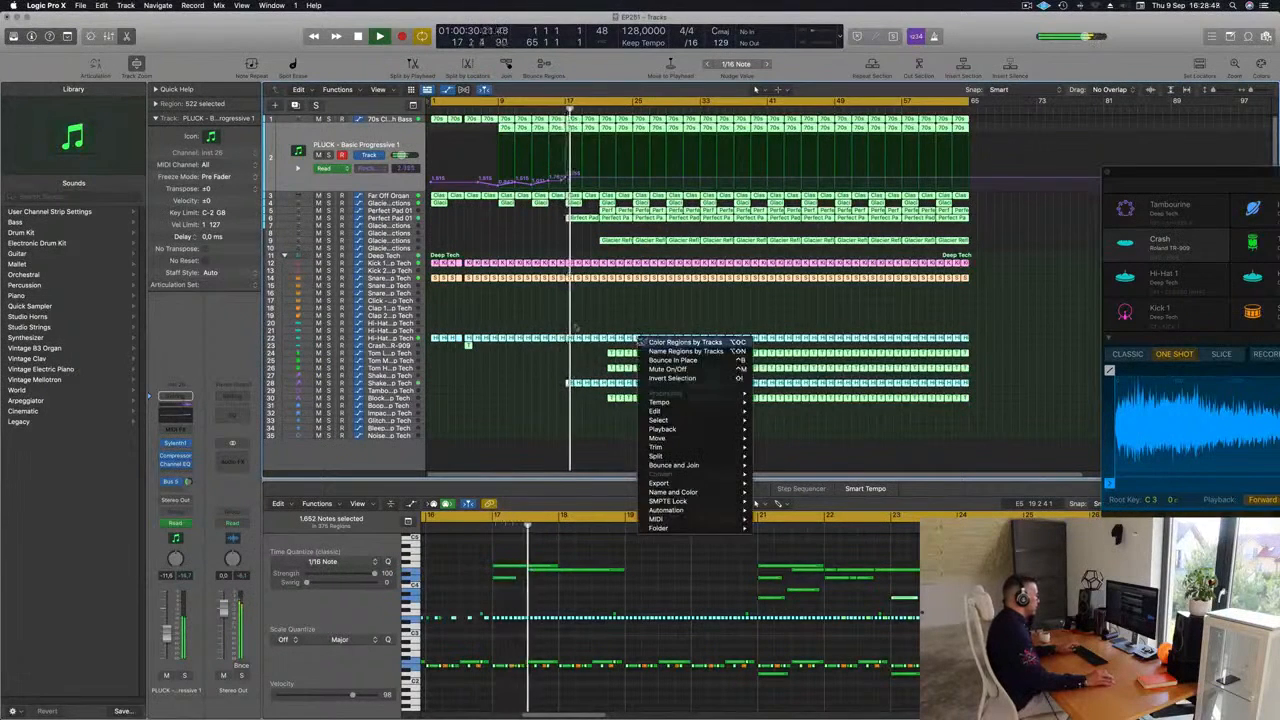
key("Escape")
right_click(630, 338)
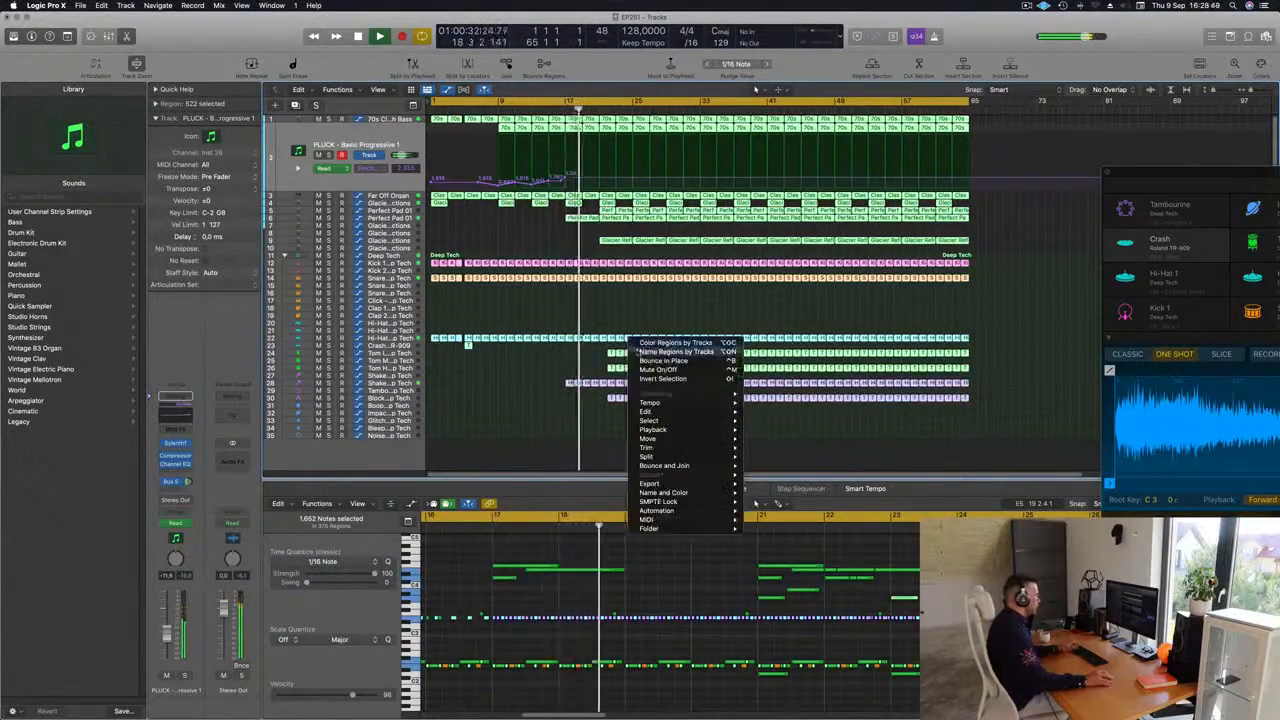
left_click(551, 315)
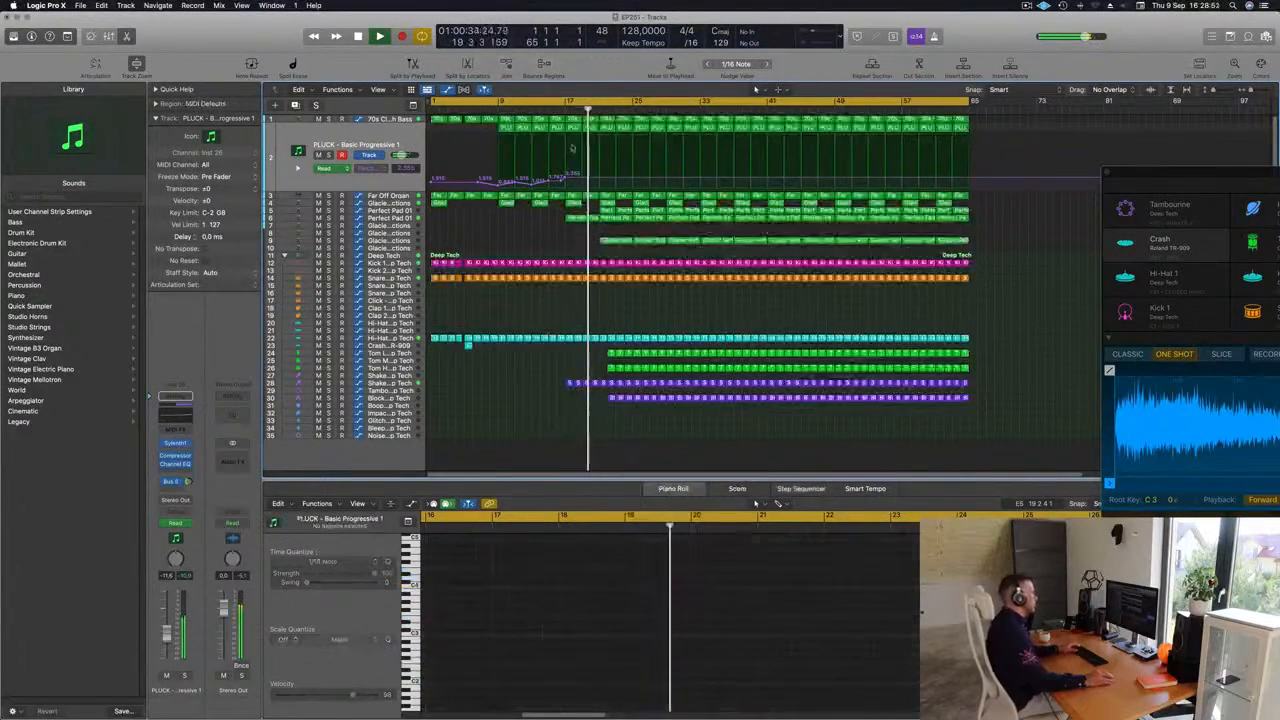
key("super+Left")
scroll(530, 247, "up", 6)
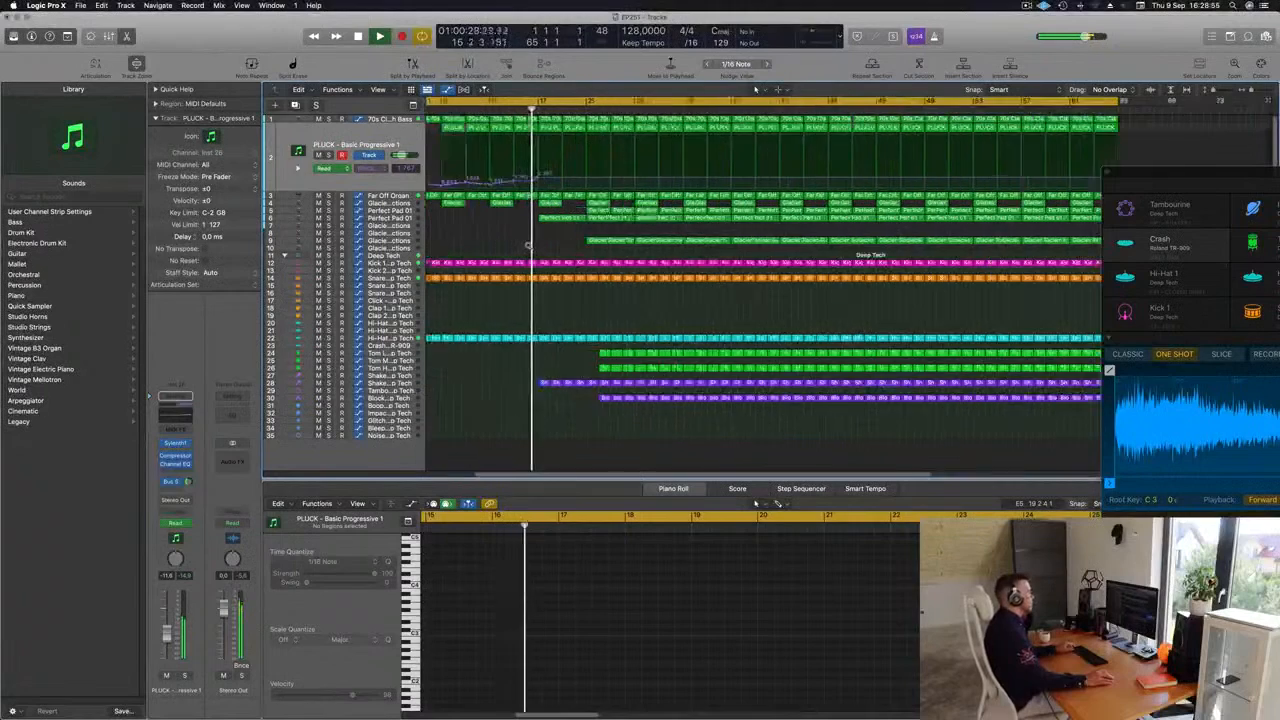
Cut the last beat of bar 16 from the synth and drum tracks, splitting notes that cross the edit, and replay the transition.
scroll(527, 268, "left", 3)
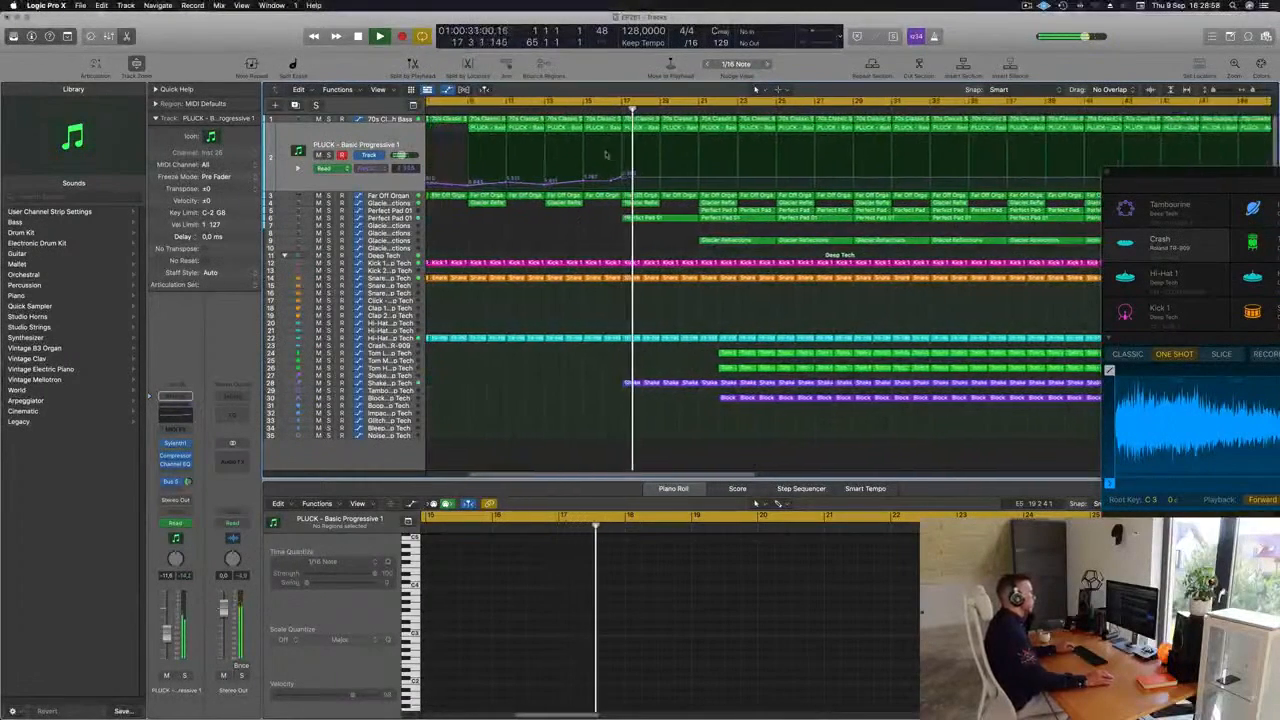
left_click_drag(615, 355, 621, 135)
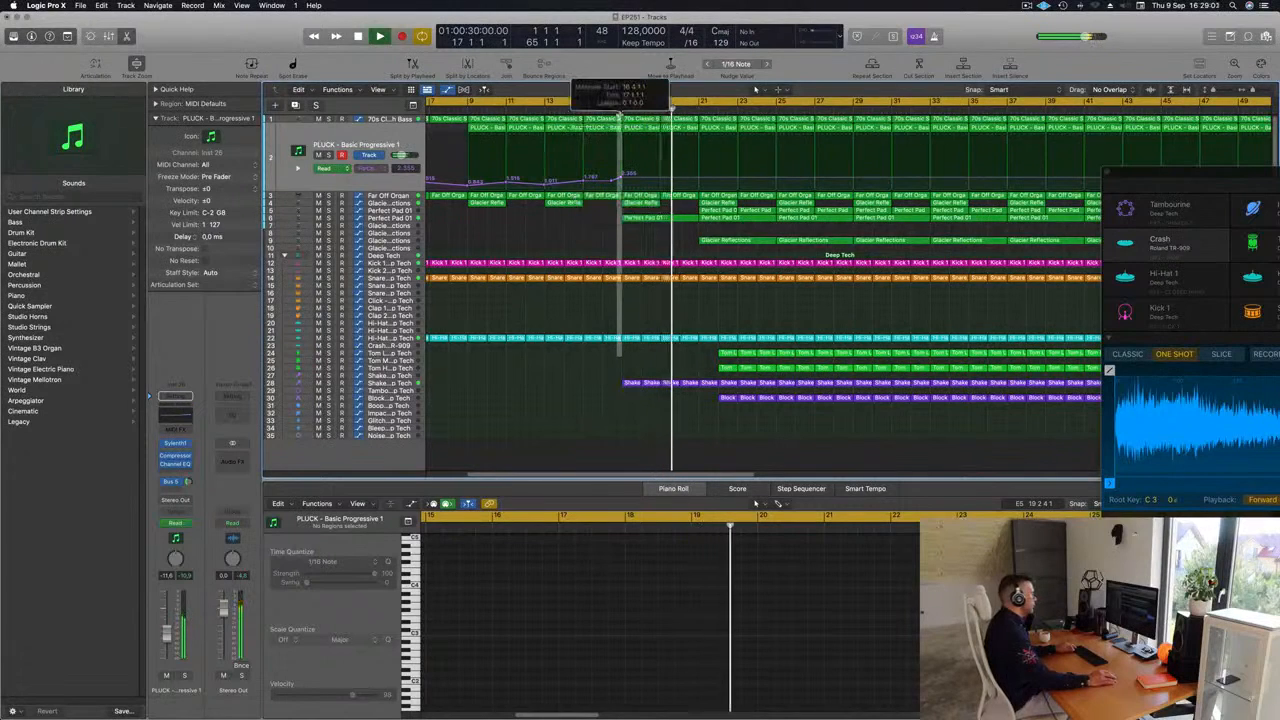
key("BackSpace")
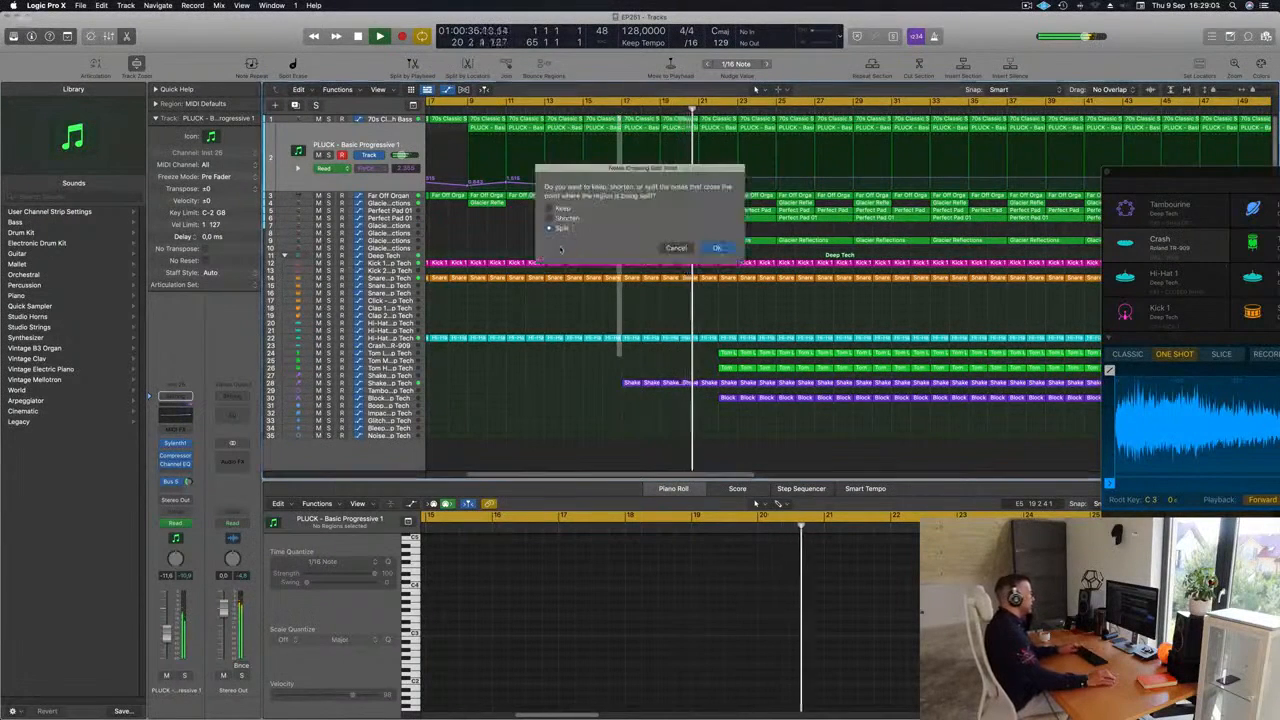
key("Return")
left_click(581, 109)
scroll(588, 180, "up", 5)
scroll(600, 215, "down", 4)
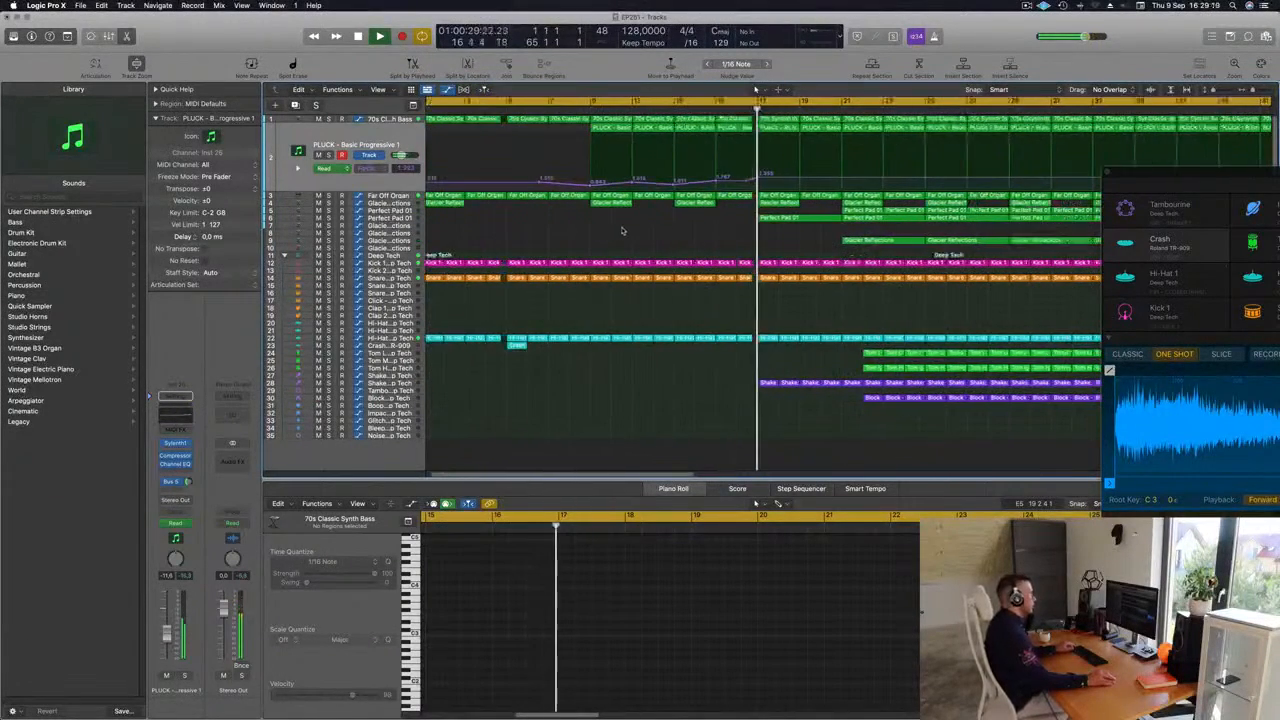
Delete the lower Glacier Reflections region and the Perfect Pad 01 regions on both pad tracks covering bars 21 to 25.
scroll(628, 228, "down", 3)
scroll(638, 246, "down", 3)
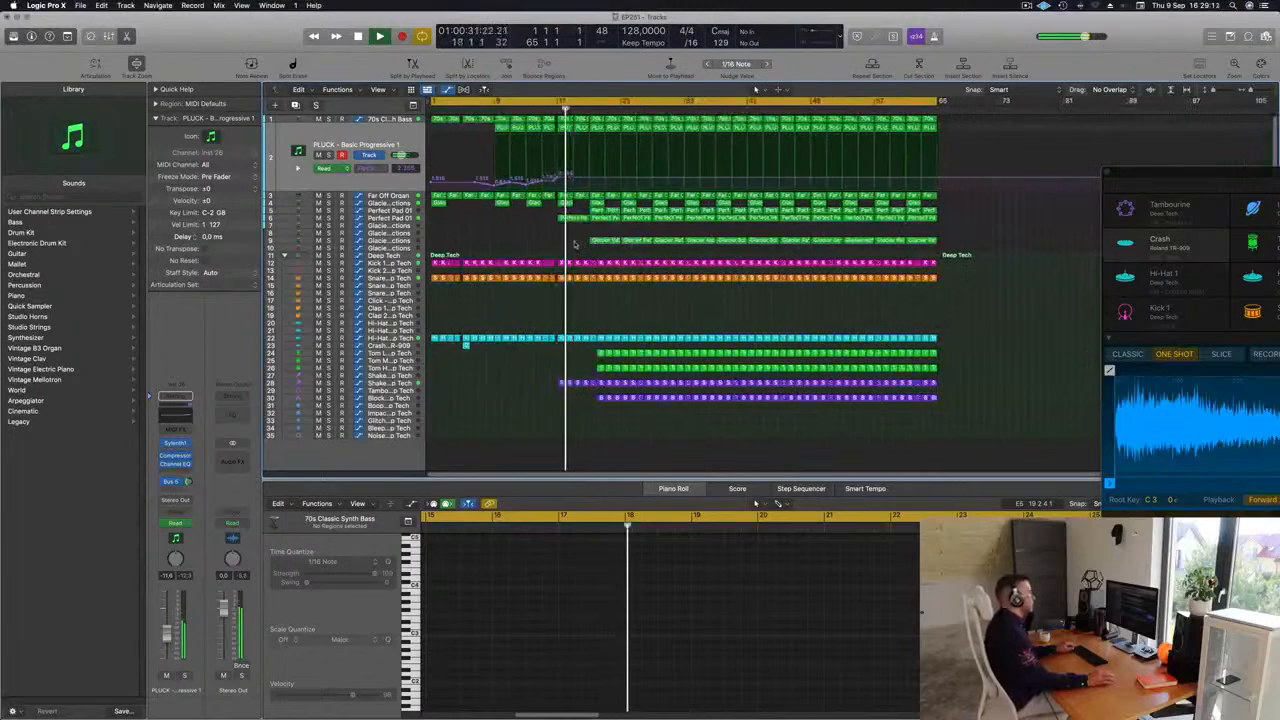
left_click(611, 241)
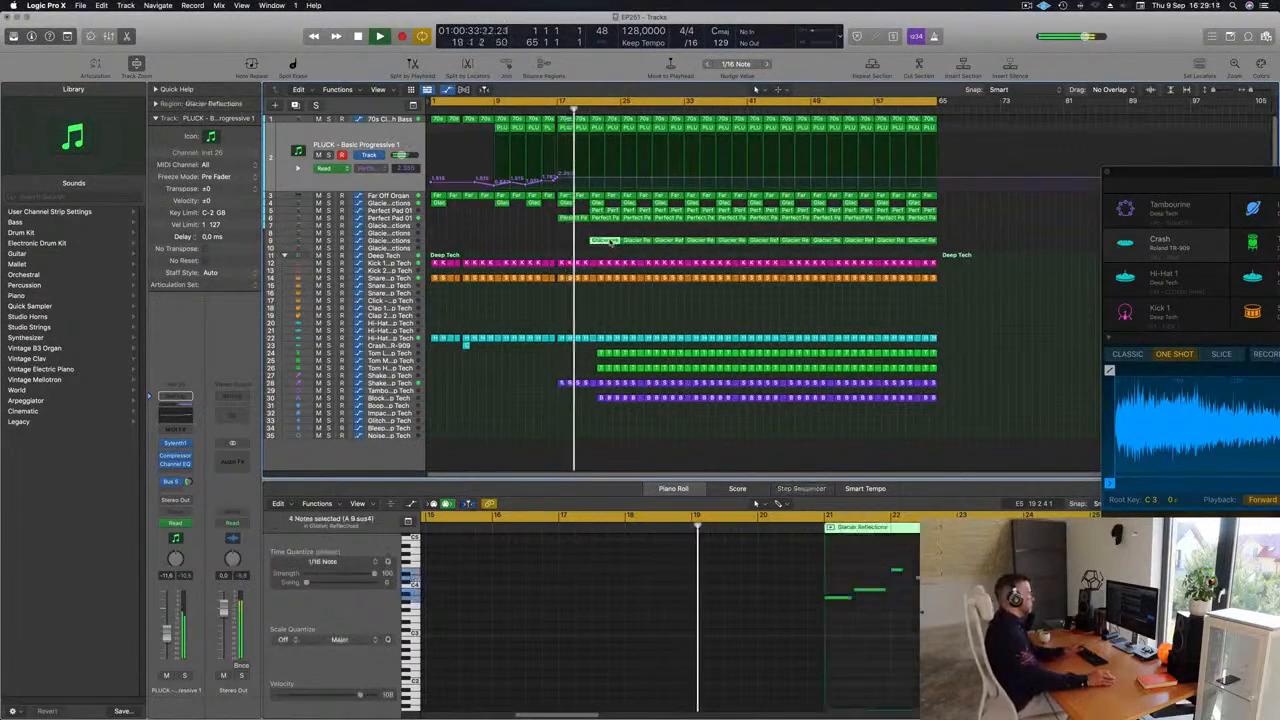
scroll(605, 235, "up", 1)
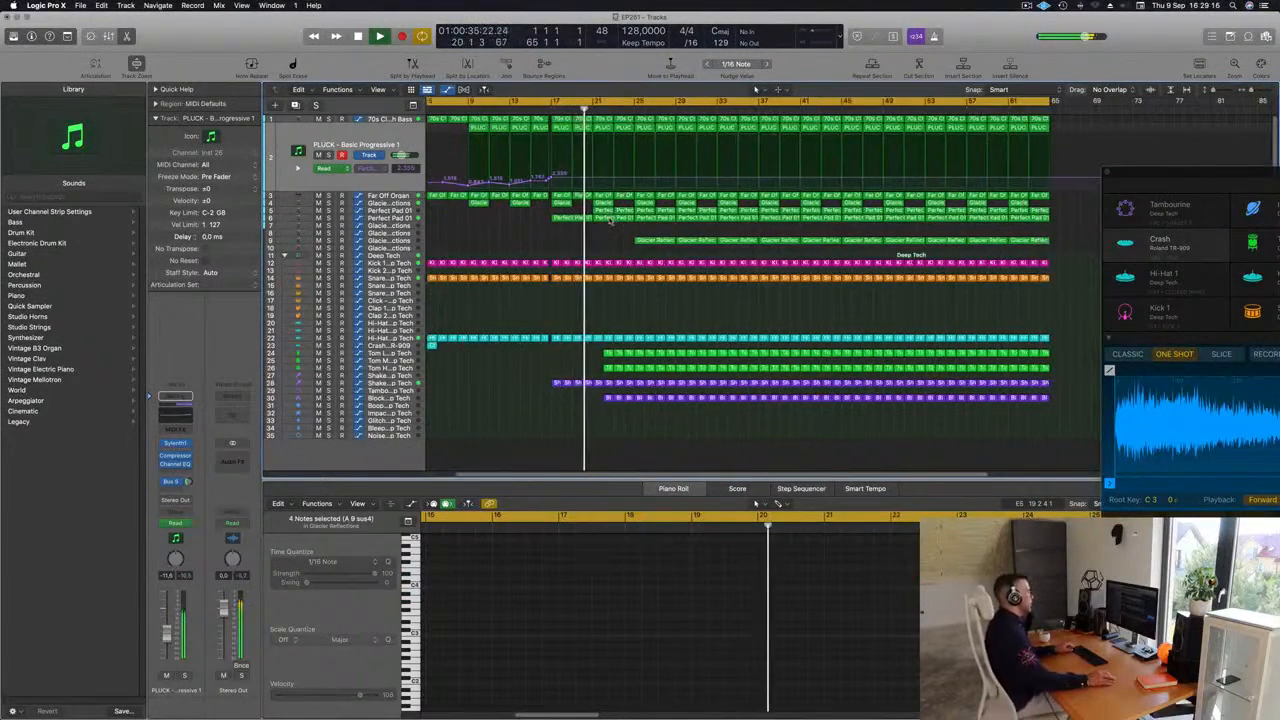
scroll(612, 223, "down", 1)
left_click(606, 213)
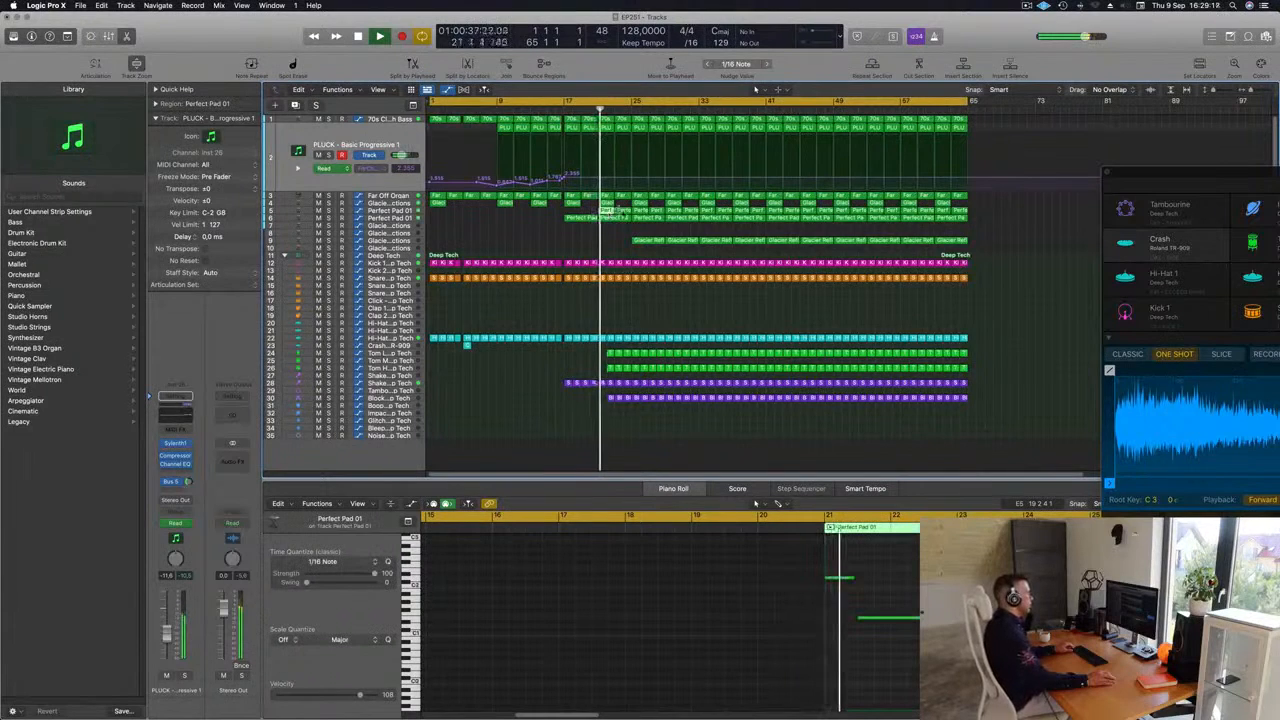
left_click(553, 108)
left_click_drag(605, 237, 627, 213)
key("Delete")
Delete the two Tom regions and the Block region at bar 22.
scroll(711, 319, "up", 7)
scroll(711, 319, "down", 6)
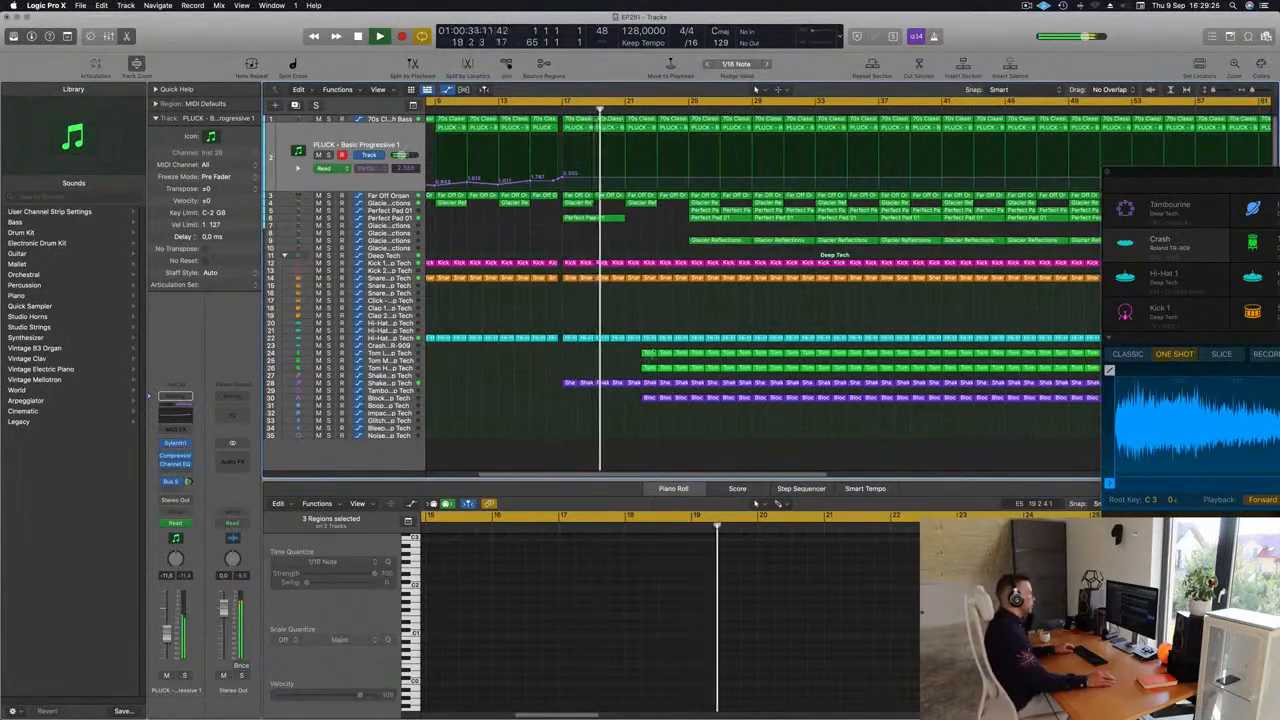
left_click_drag(637, 349, 647, 370)
key("Delete")
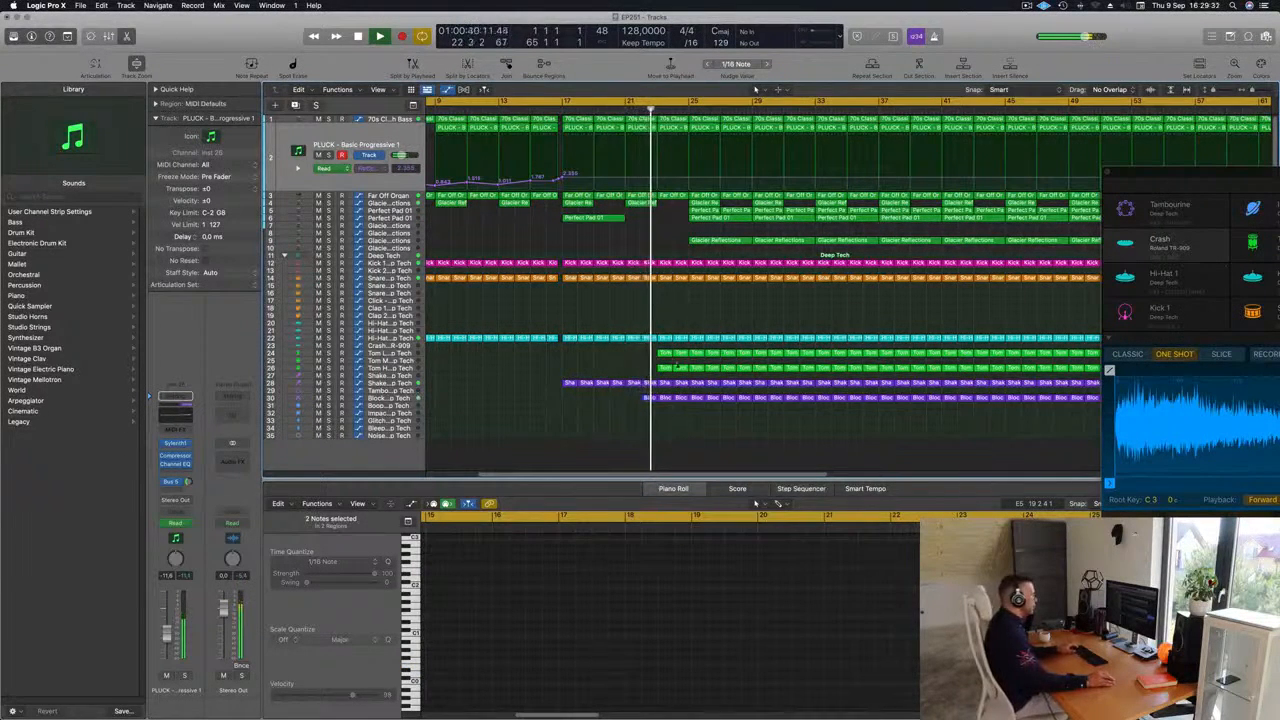
left_click(650, 398)
key("Delete")
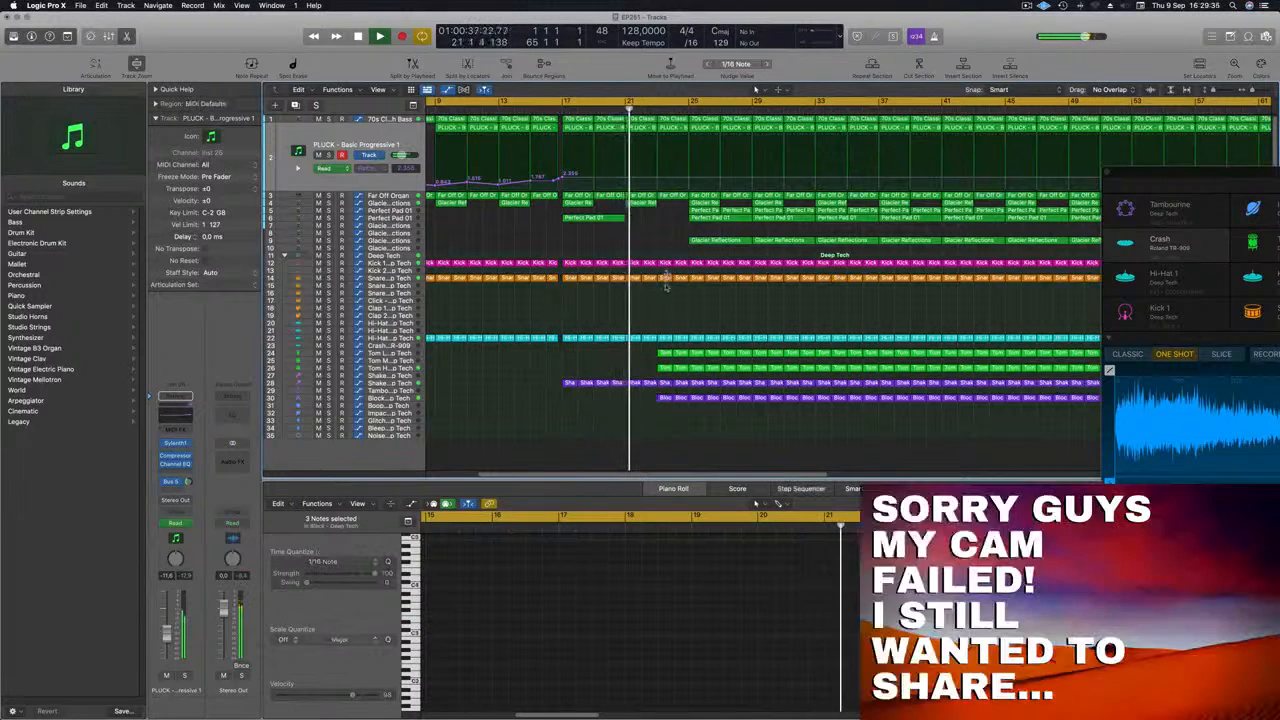
Delete the Hi-Hat, Tom and Shaker regions covering bars 23 to 25, keeping the Block regions, and replay the passage.
left_click_drag(666, 370, 690, 386)
key("Delete")
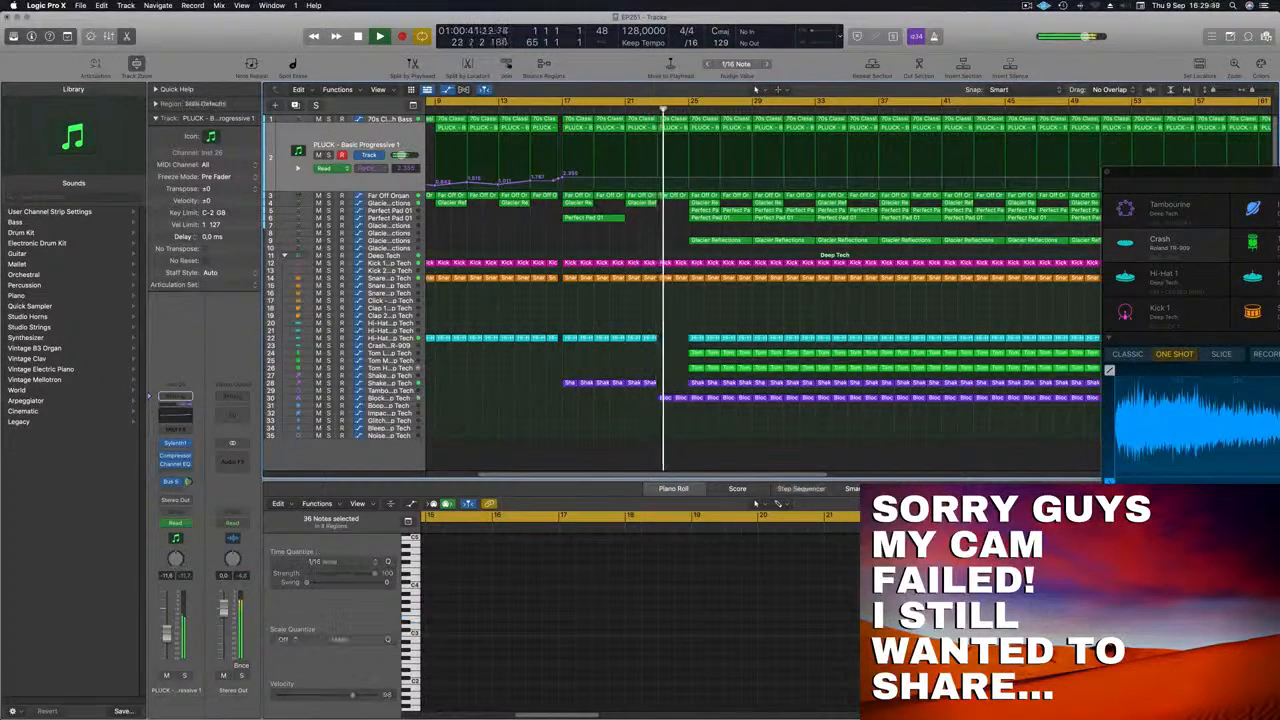
left_click(608, 110)
scroll(658, 313, "down", 3)
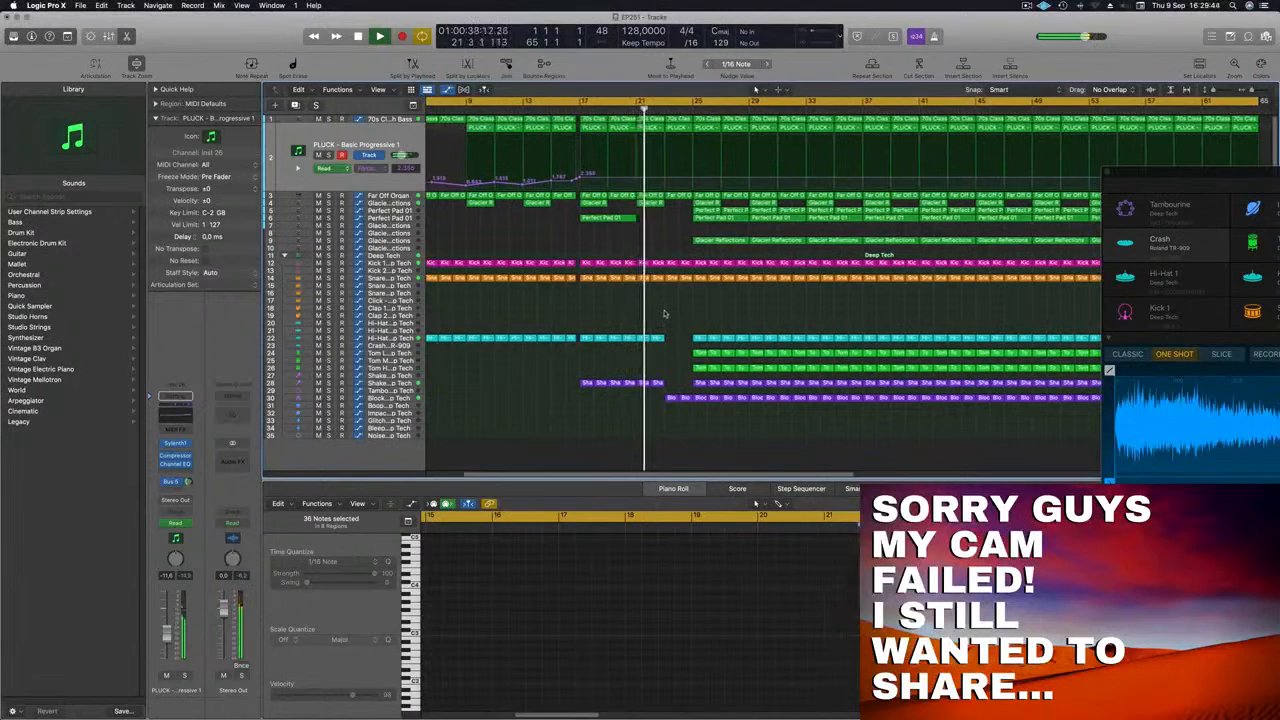
scroll(705, 319, "up", 2)
scroll(711, 318, "down", 3)
scroll(712, 318, "left", 2)
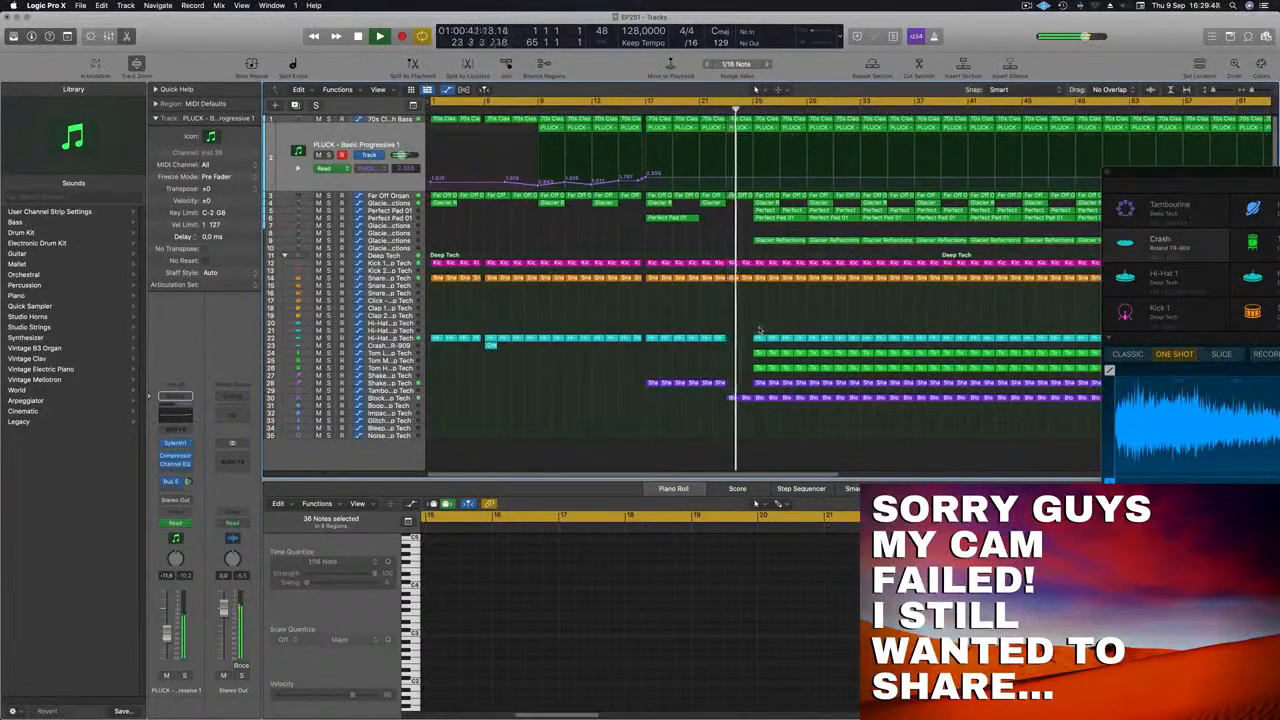
Lower the Block - Deep Tech track's volume to -11.6 dB while playing from bar 21.
left_click(709, 113)
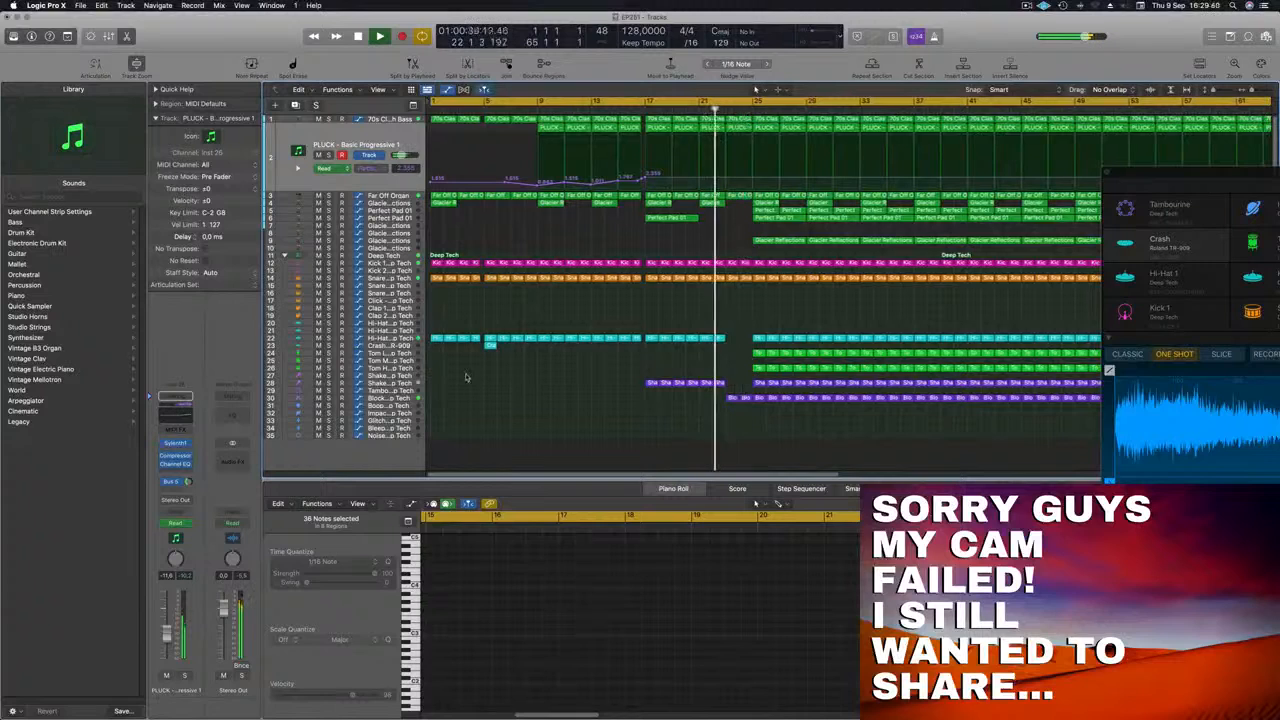
left_click(407, 400)
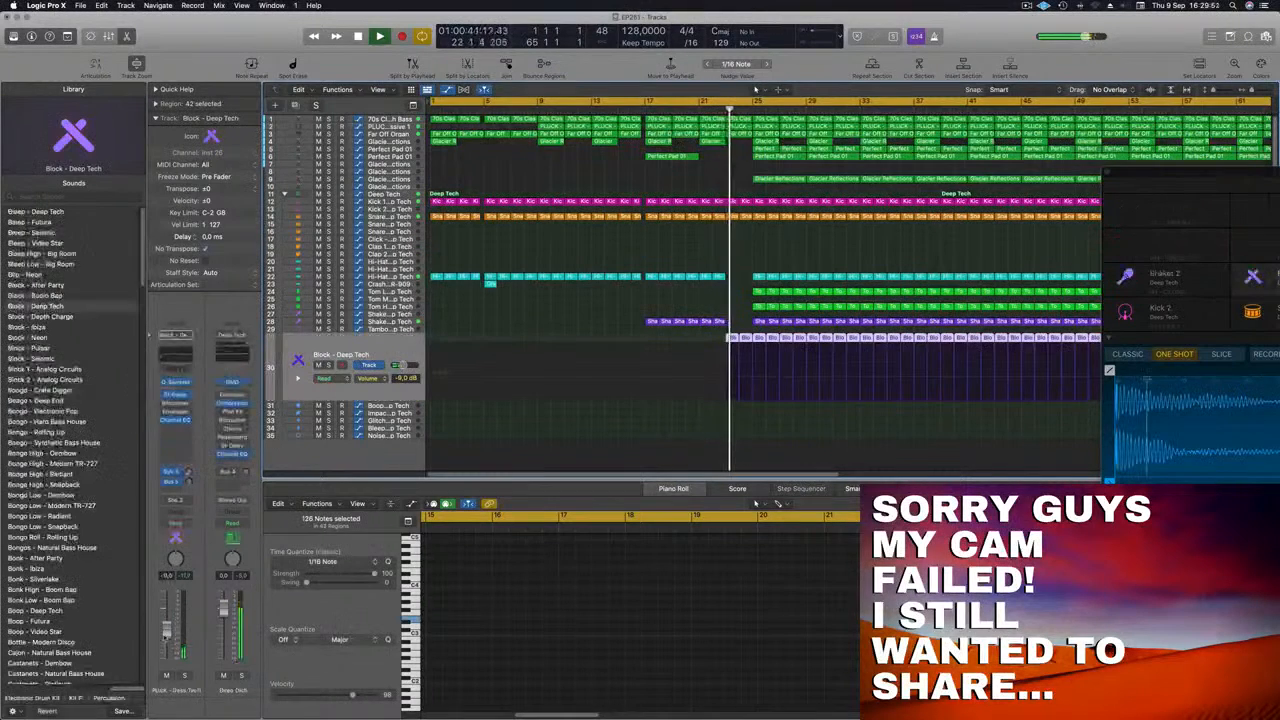
left_click_drag(167, 637, 167, 639)
scroll(669, 363, "down", 5)
scroll(645, 246, "up", 2)
key("space")
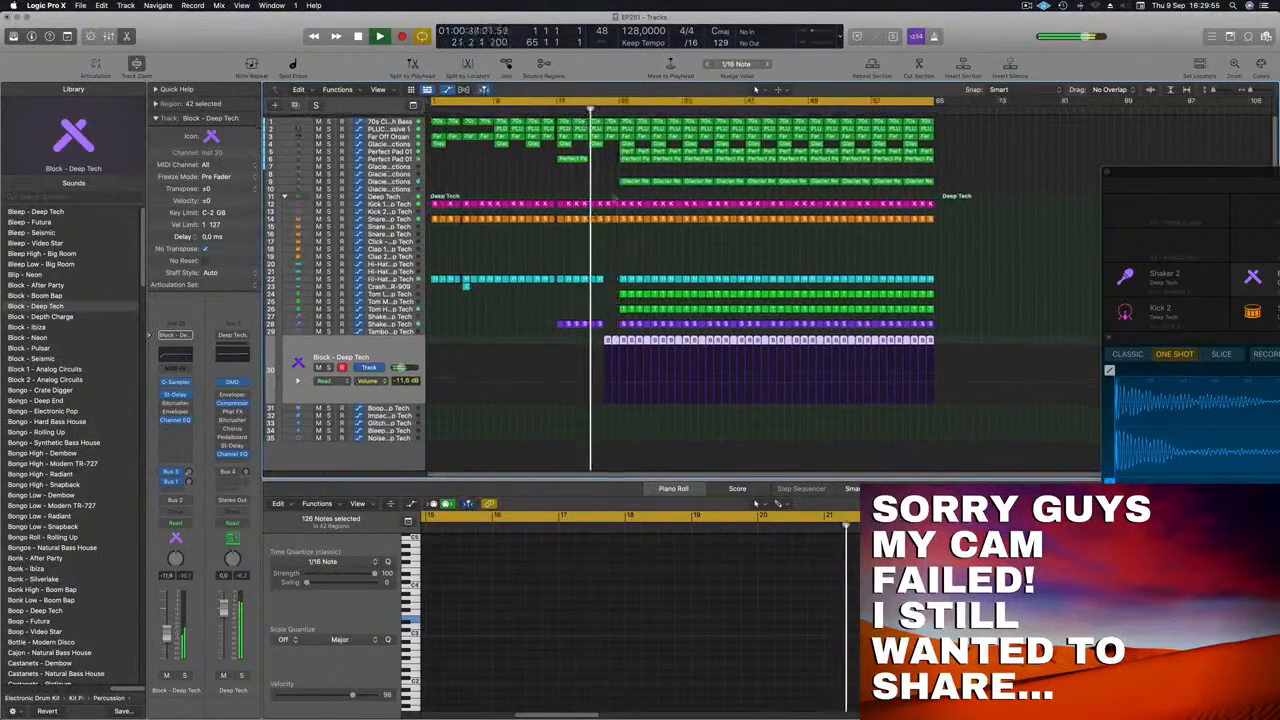
Add automation points on the PLUCK - Basic Progressive 1 track, dipping around bar 23 and rising to 2.607 around bar 27.
left_click(617, 127)
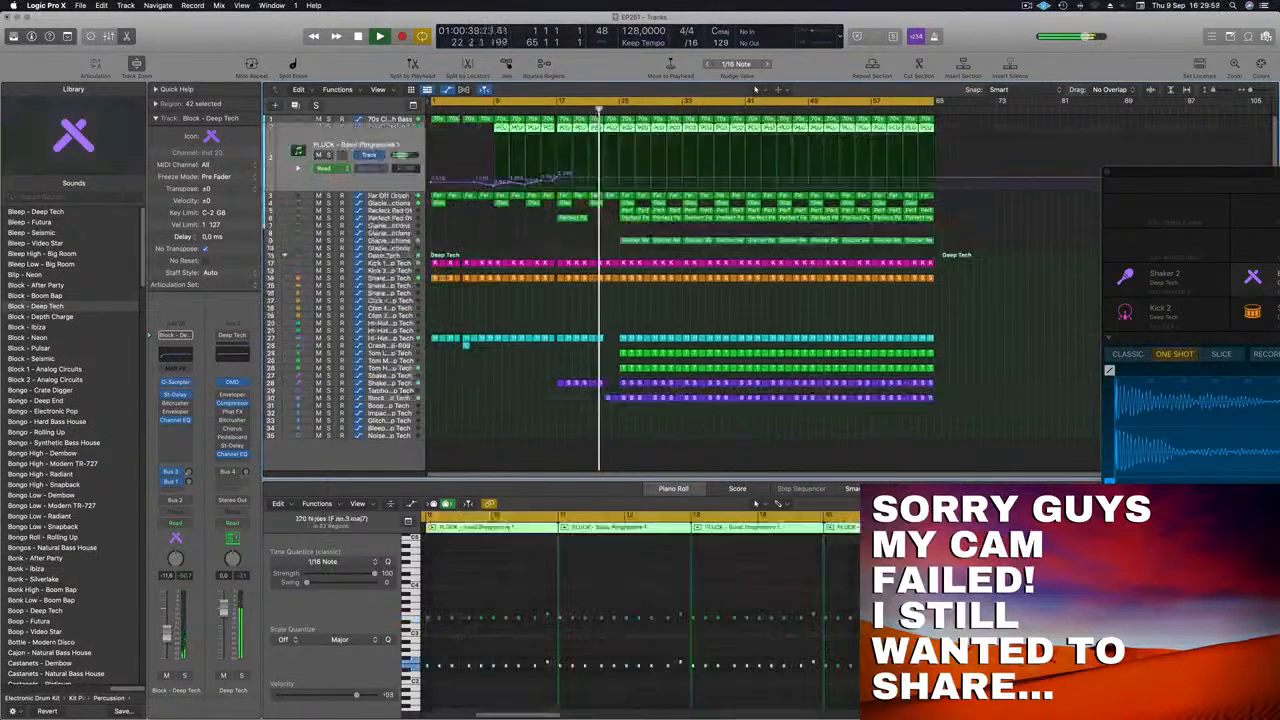
left_click(604, 180)
left_click_drag(604, 178, 634, 175)
key("super+Left")
scroll(564, 248, "up", 2)
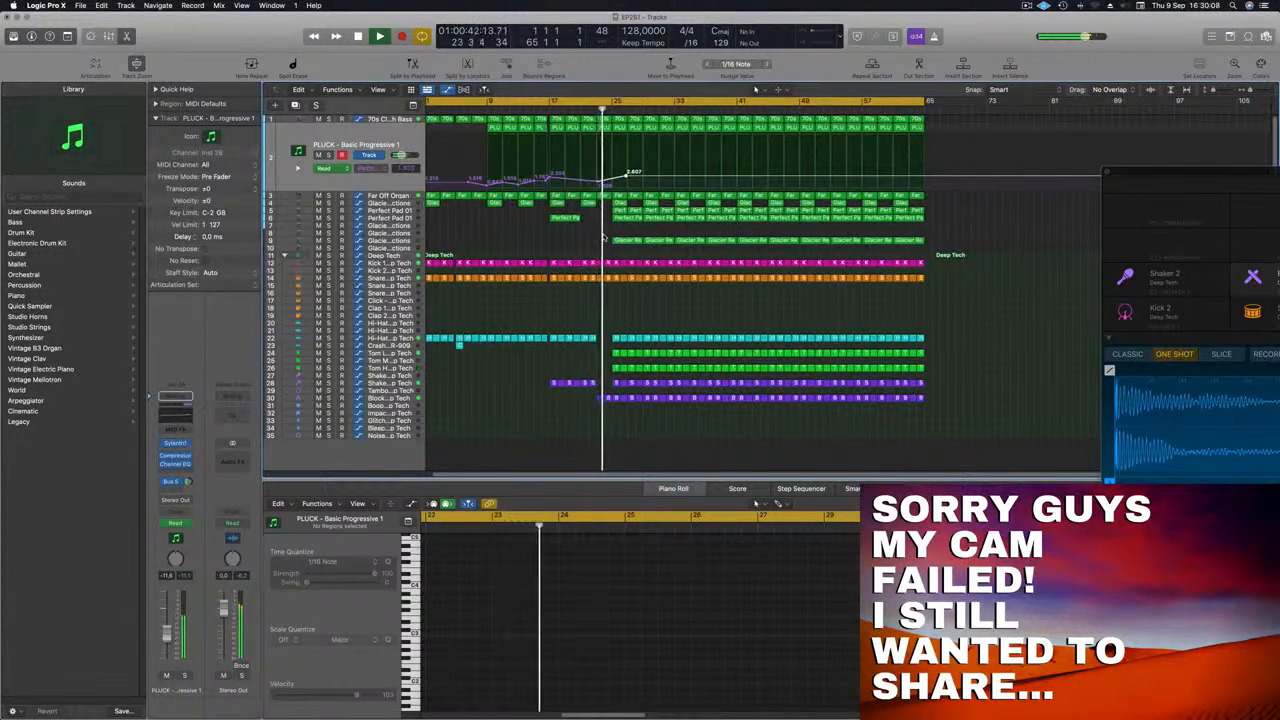
scroll(634, 245, "down", 3)
scroll(605, 245, "up", 2)
scroll(605, 245, "down", 1)
left_click(561, 107)
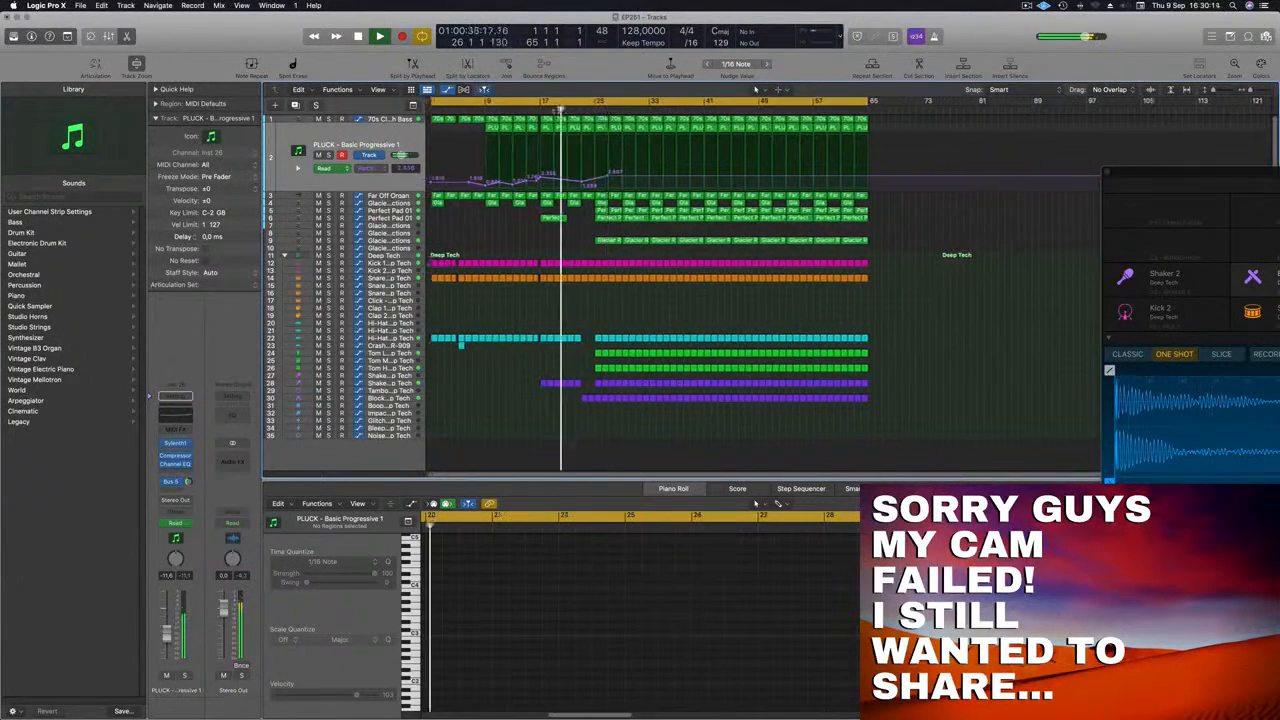
Delete the upper Glacier Reflections and both tracks' Perfect Pad 01 regions covering bars 25 to 29, keeping the lower Glacier Reflections region.
left_click(606, 241)
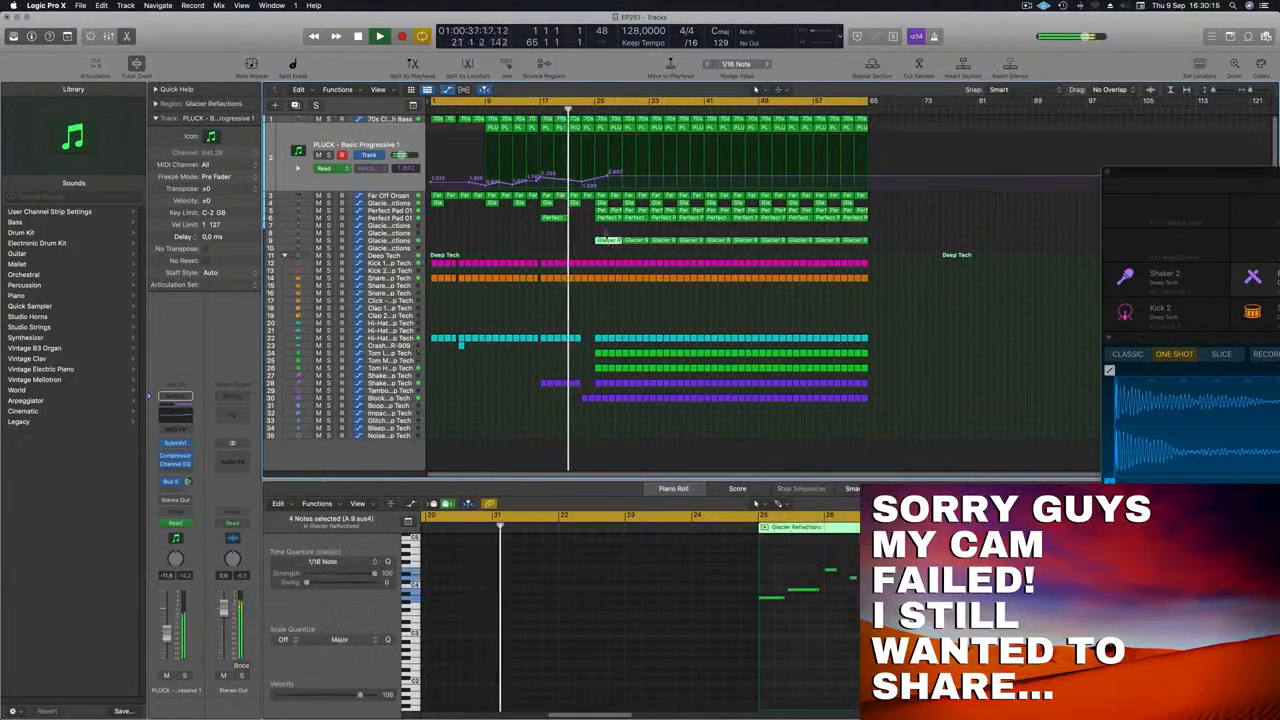
left_click_drag(603, 230, 615, 205)
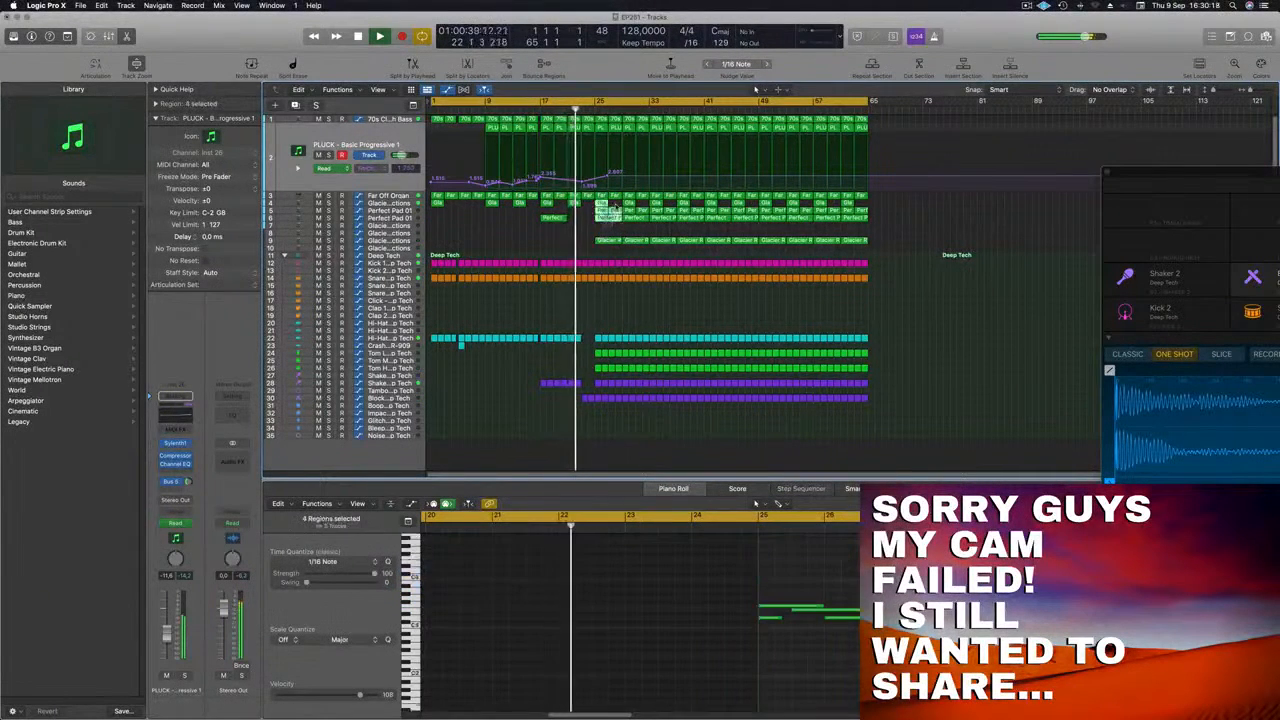
key("Delete")
key("Return")
left_click(579, 107)
scroll(605, 224, "up", 1)
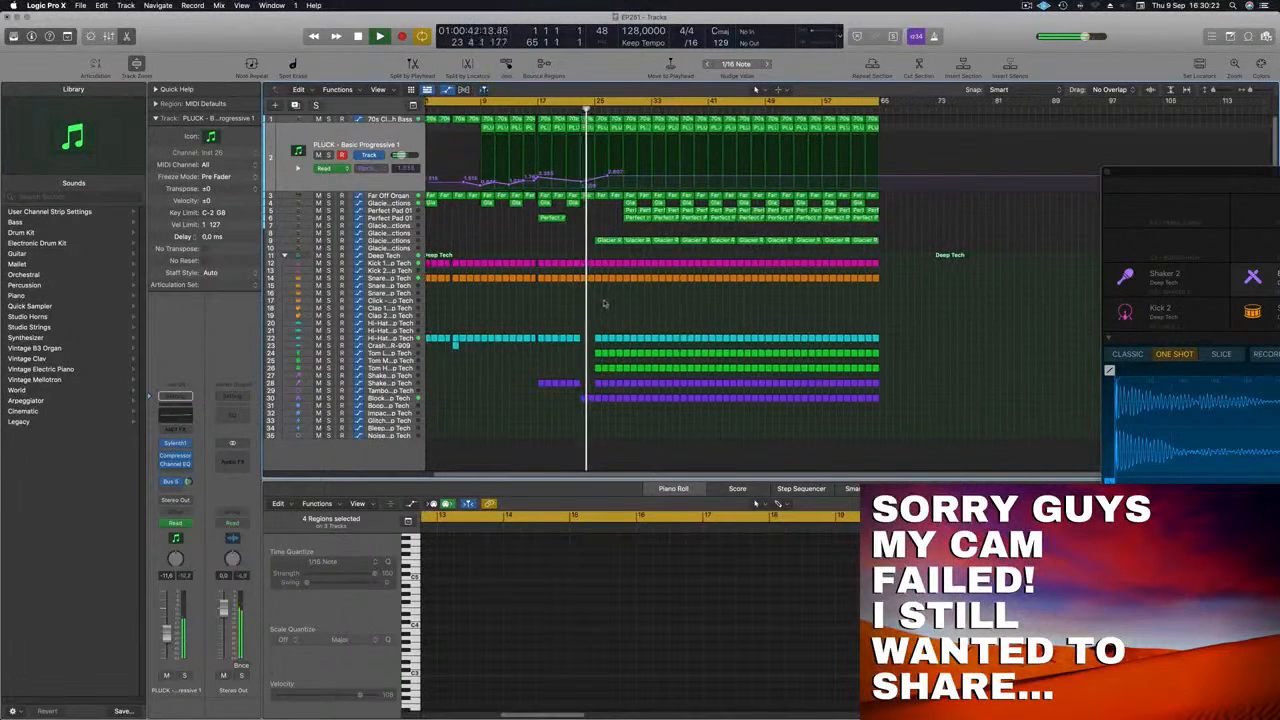
Delete the Snare, Hi-Hat, Tom, Shaker and Block regions covering bars 25 to 29, keeping the Kick regions.
left_click_drag(598, 238, 621, 424)
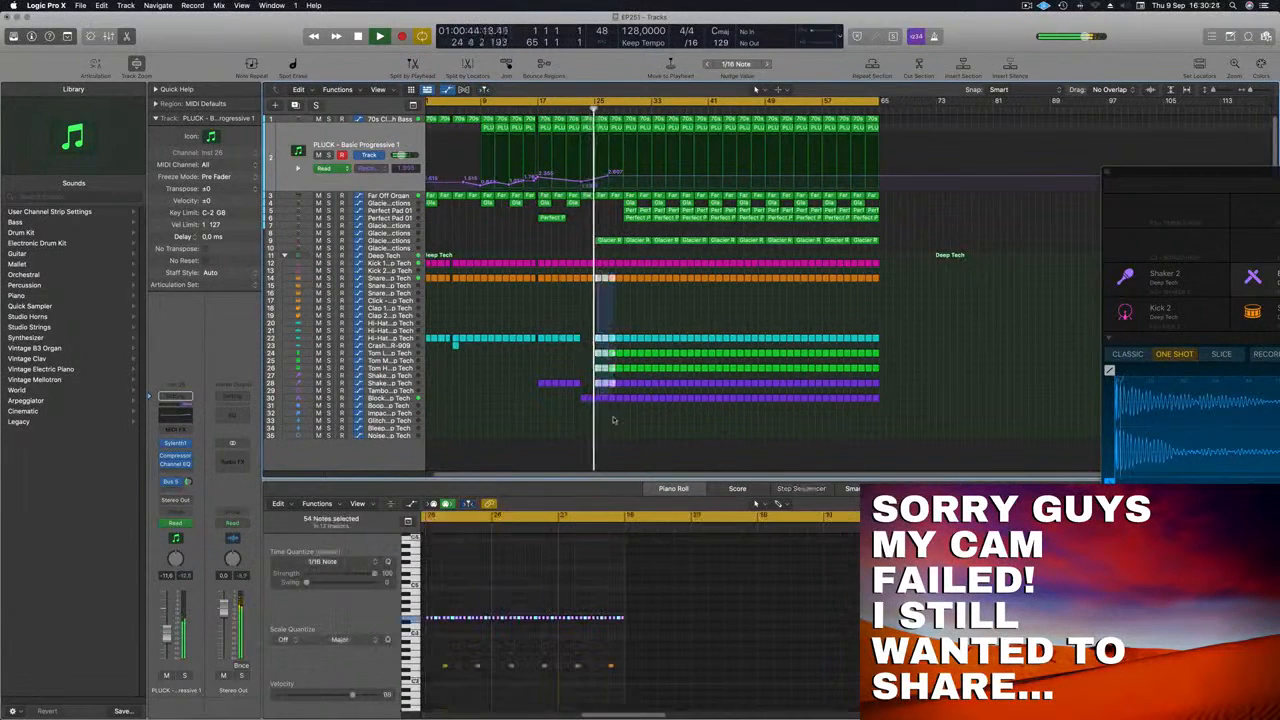
key("Delete")
left_click(582, 109)
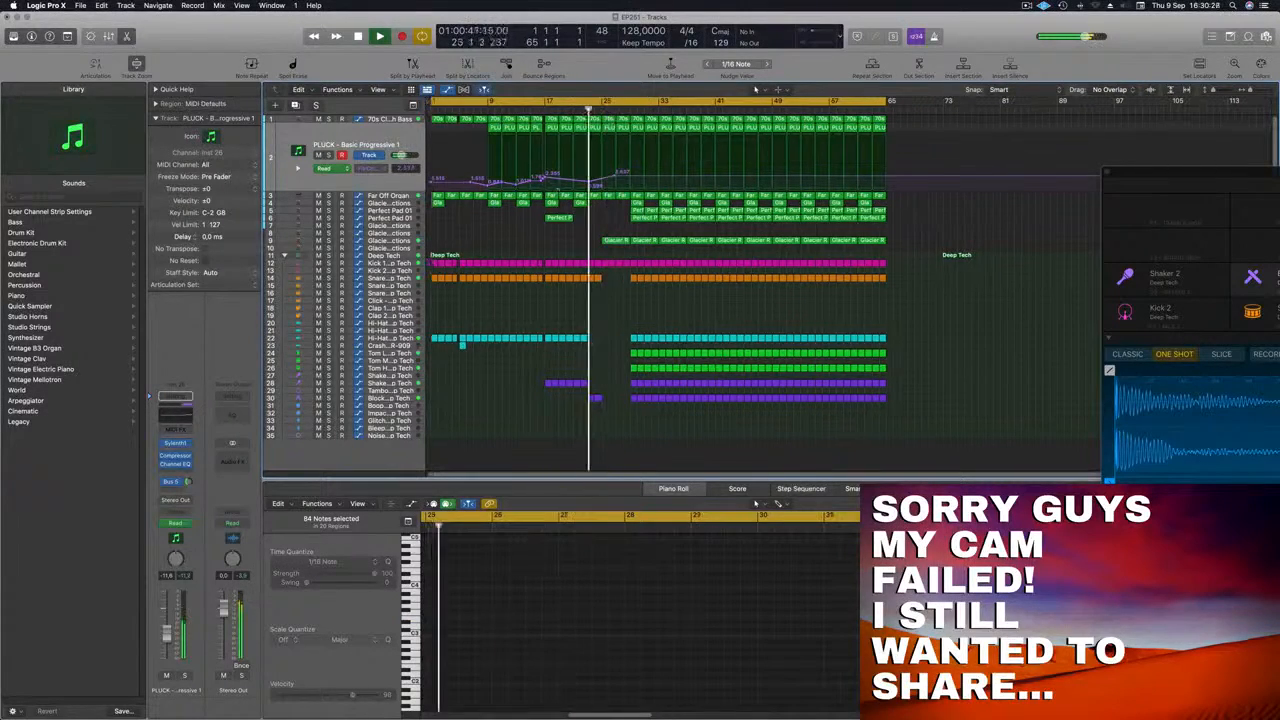
Bring the final automation point on the PLUCK - Basic Progressive 1 track down to 0.758 at about bar 25.
scroll(574, 205, "up", 3)
scroll(573, 222, "down", 3)
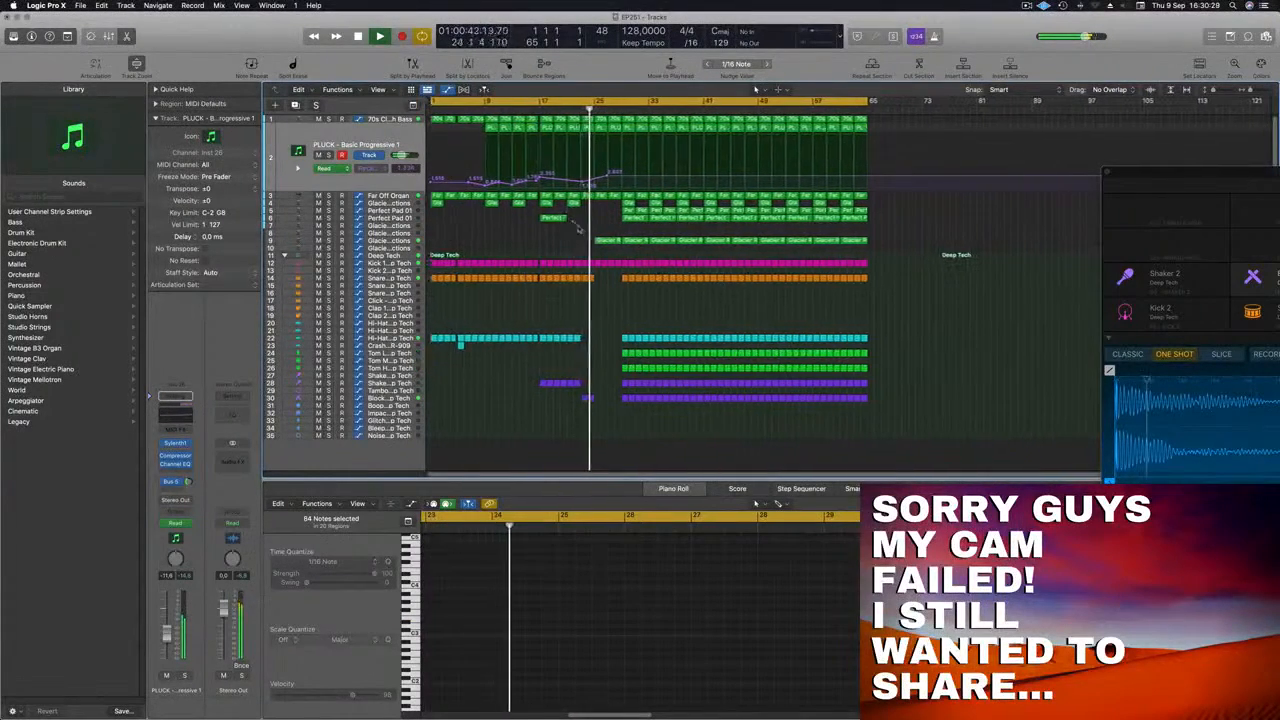
scroll(578, 230, "up", 2)
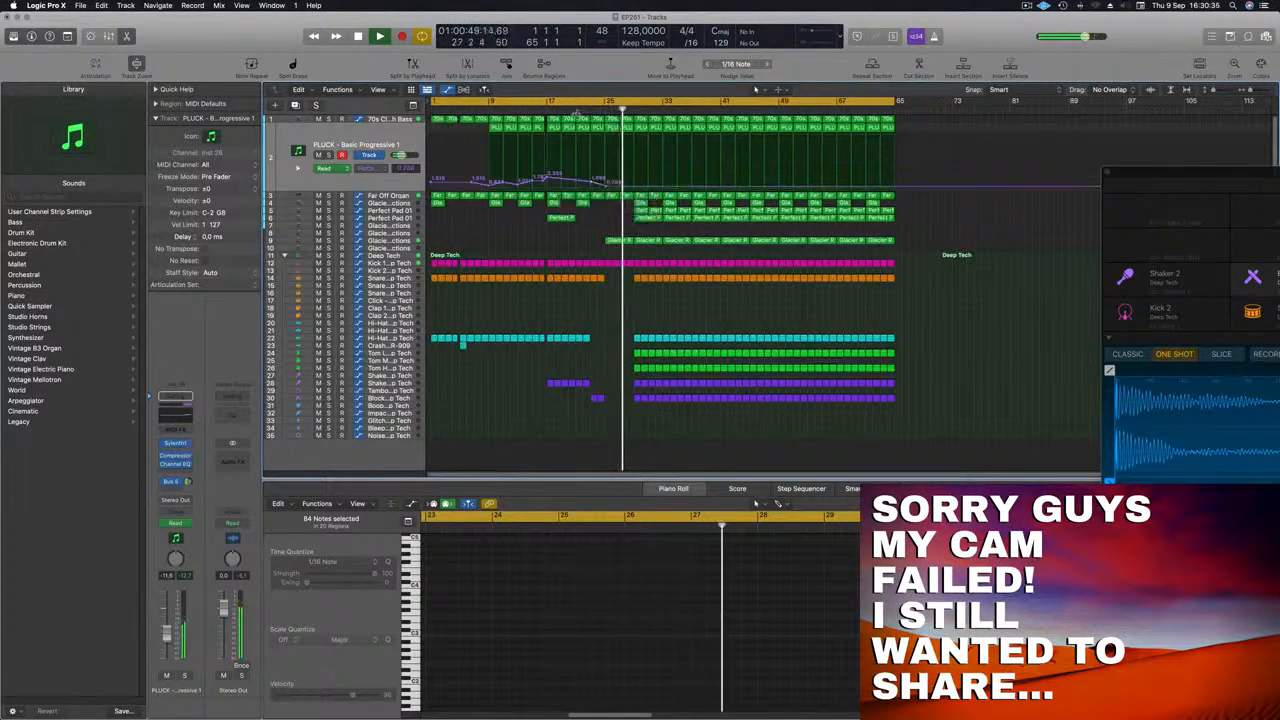
Remove the Glacier Reflections region at bar 25 and copy the Perfect Pad 01 regions from bar 29 to bar 25.
left_click(617, 241)
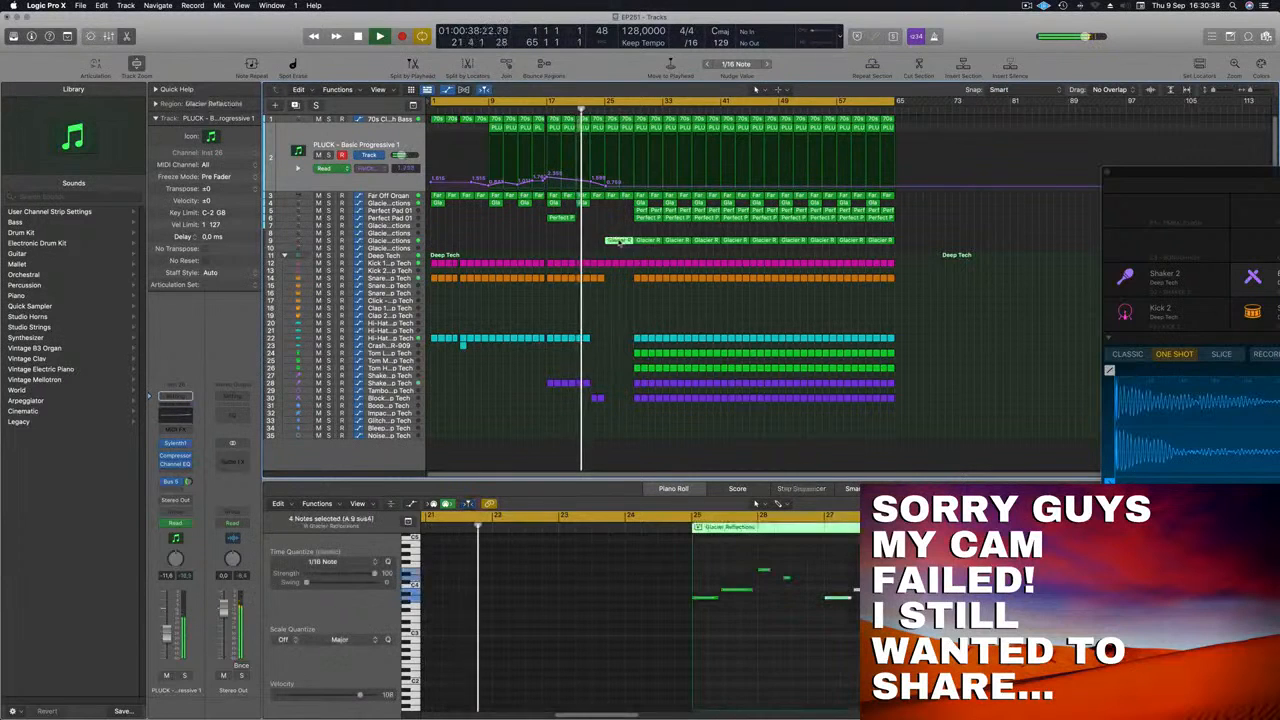
left_click(648, 218)
left_click_drag(646, 222, 616, 213)
scroll(598, 244, "down", 1)
scroll(596, 246, "up", 4)
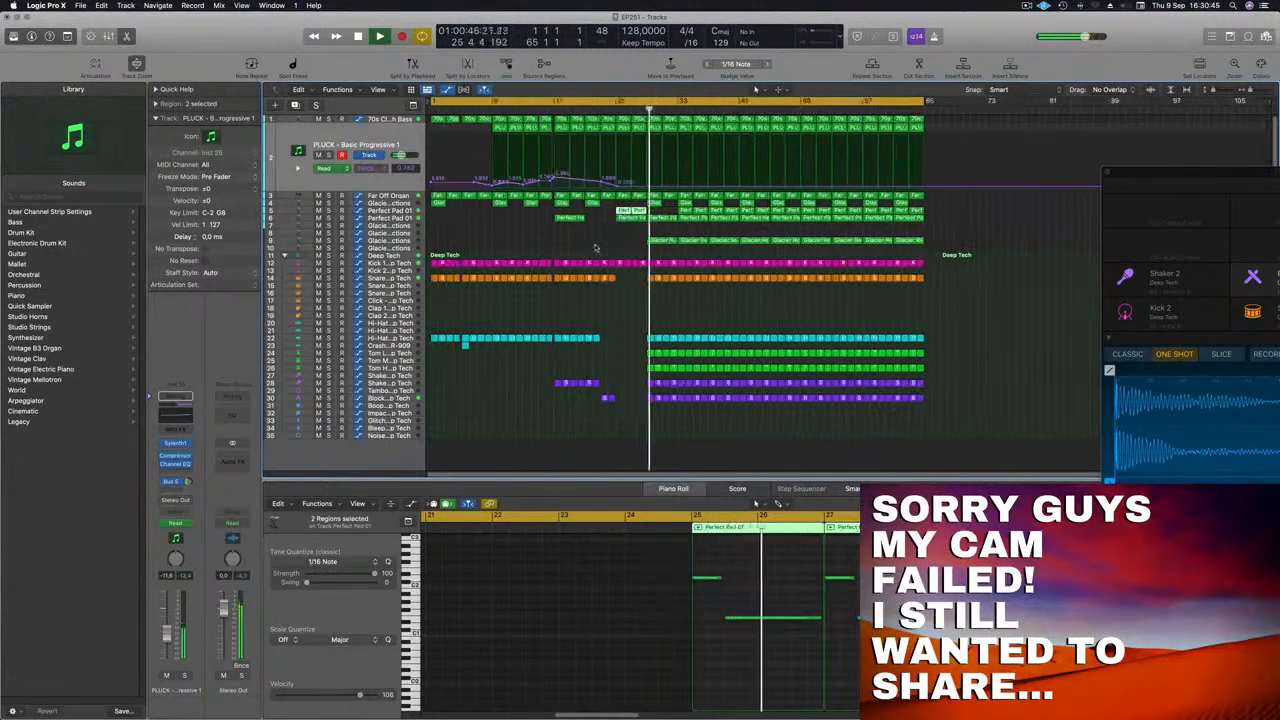
scroll(598, 247, "down", 3)
scroll(600, 248, "up", 2)
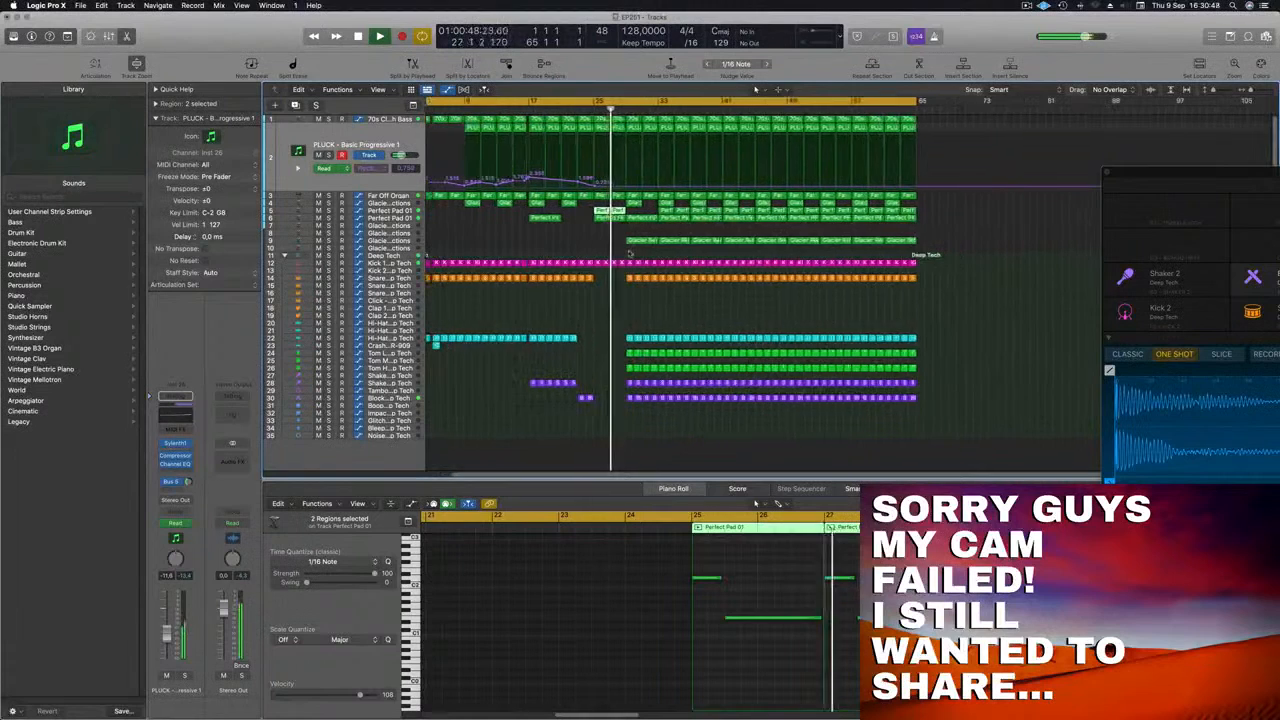
left_click(583, 109)
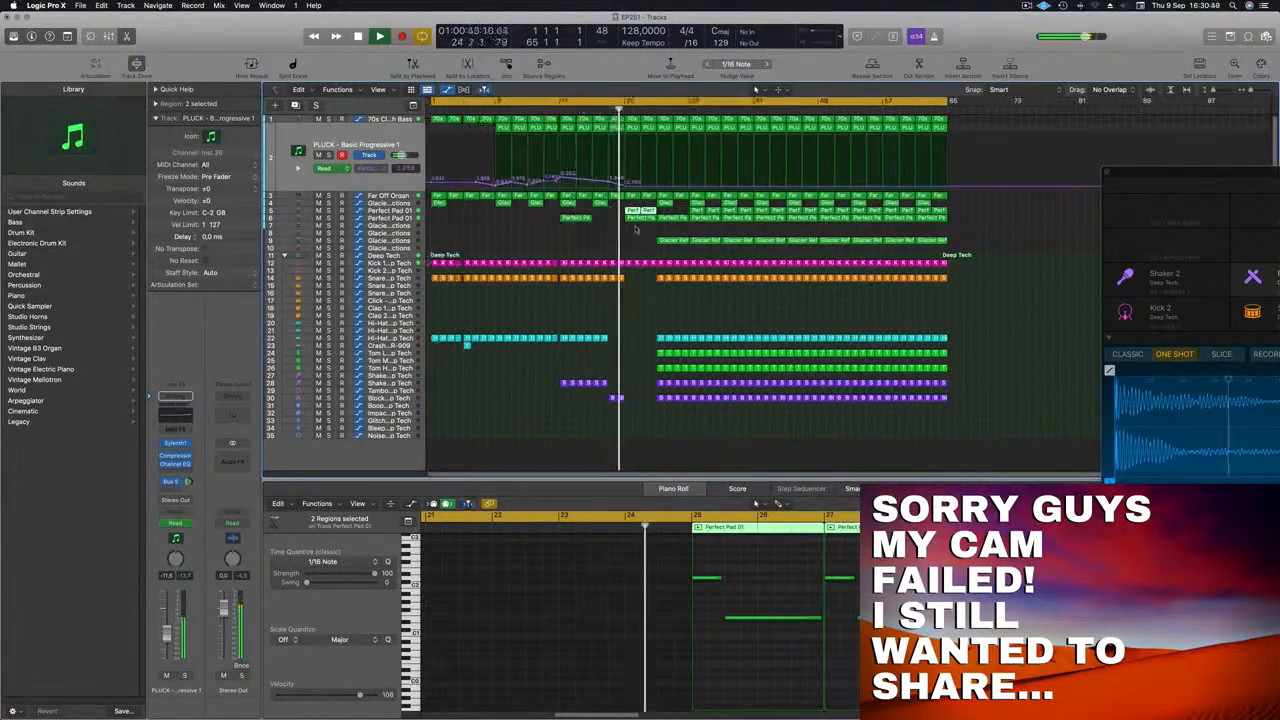
Inspect the notes of the lower Perfect Pad 01 region at bar 25 and replay the passage from about bar 24.
left_click(640, 218)
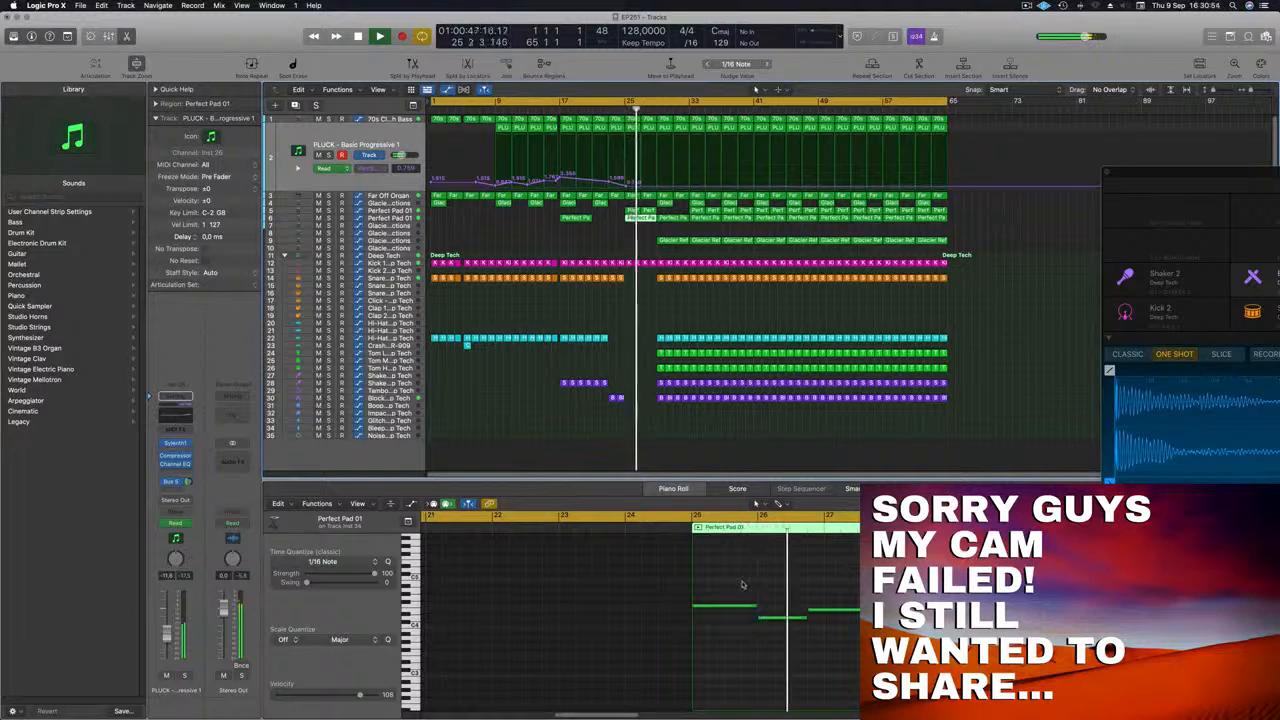
scroll(743, 585, "left", 2)
left_click(868, 609)
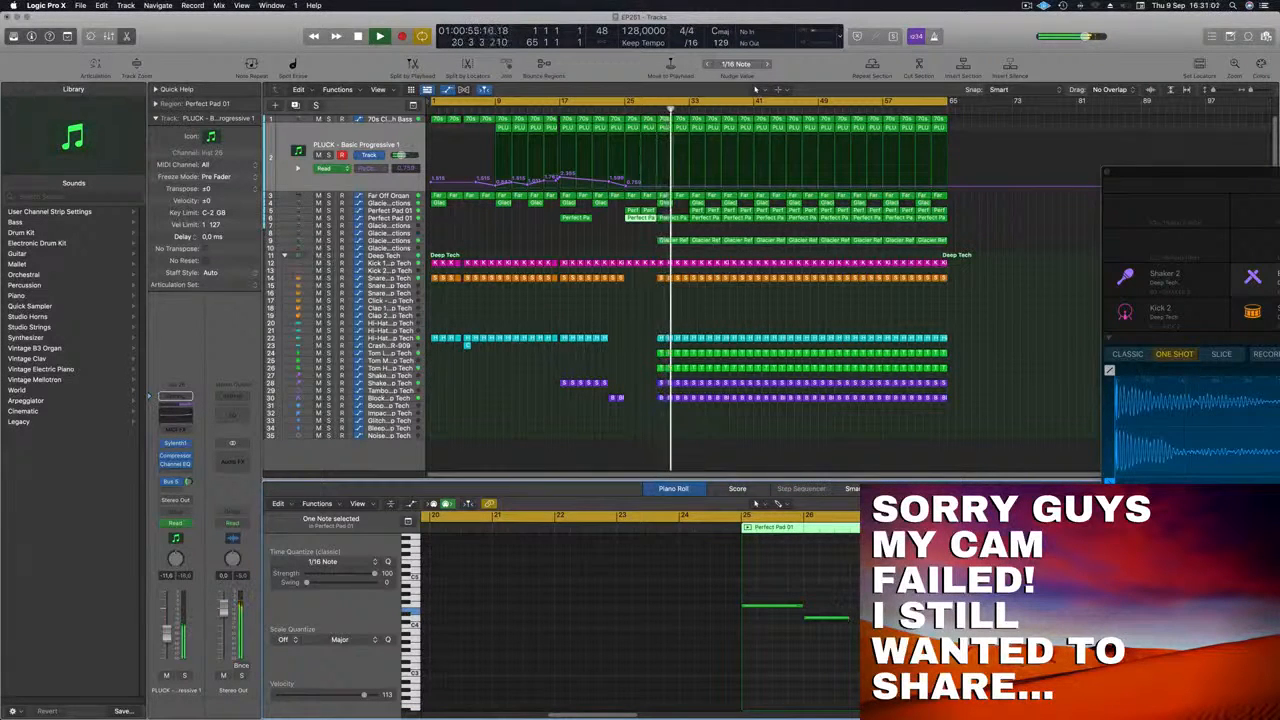
left_click(617, 112)
left_click(560, 234)
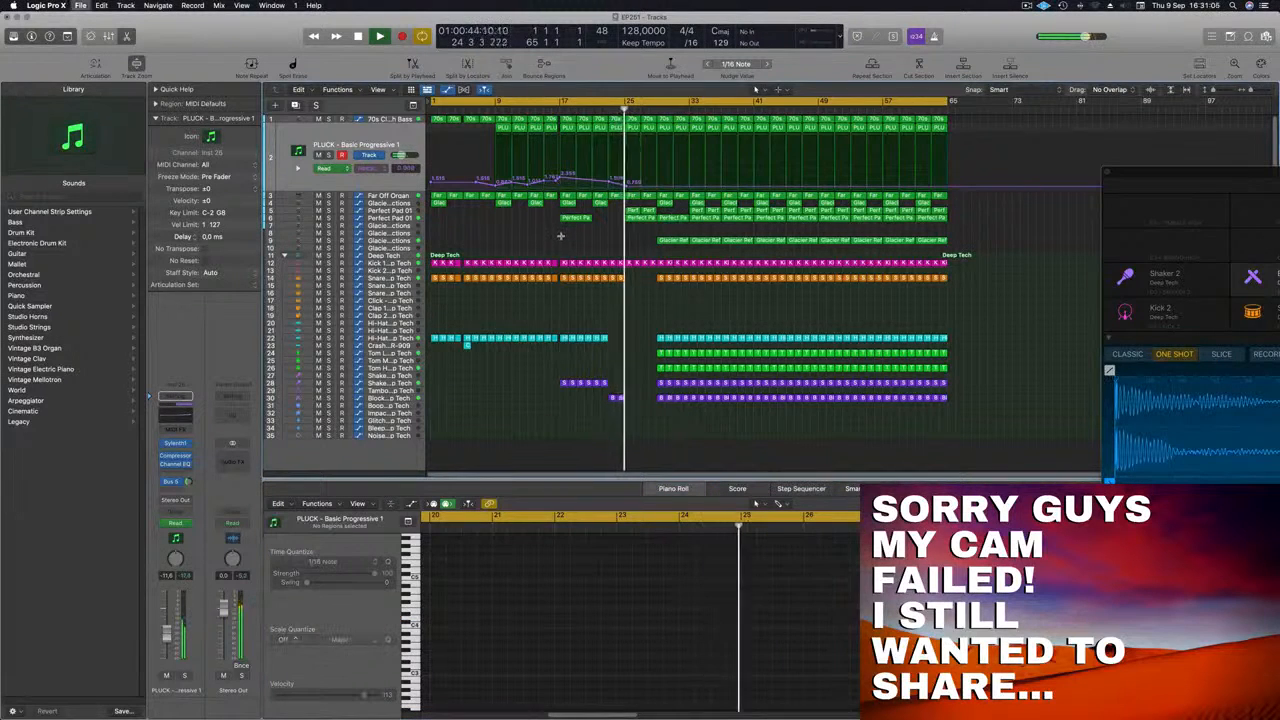
scroll(550, 241, "down", 3)
scroll(550, 241, "up", 5)
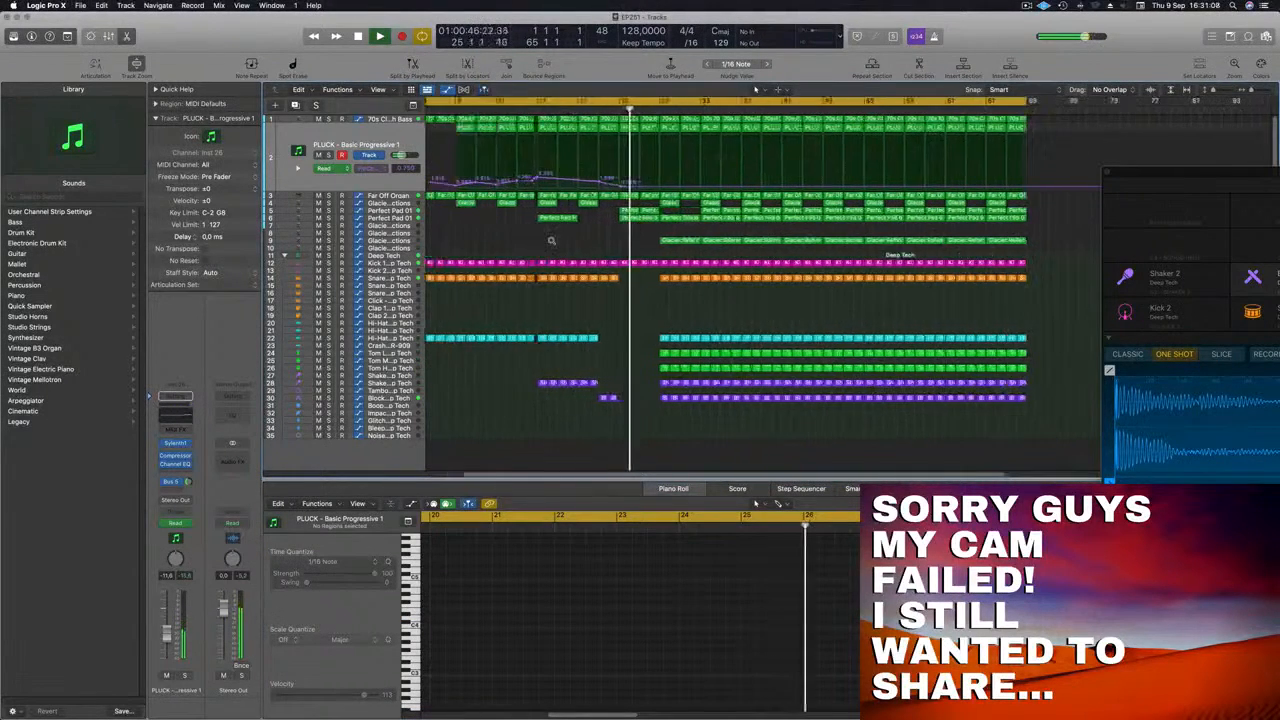
Delete the Kick region at bar 28 to leave a gap before bar 29 and replay from about bar 24.
scroll(551, 241, "up", 2)
scroll(551, 241, "right", 2)
scroll(551, 241, "down", 2)
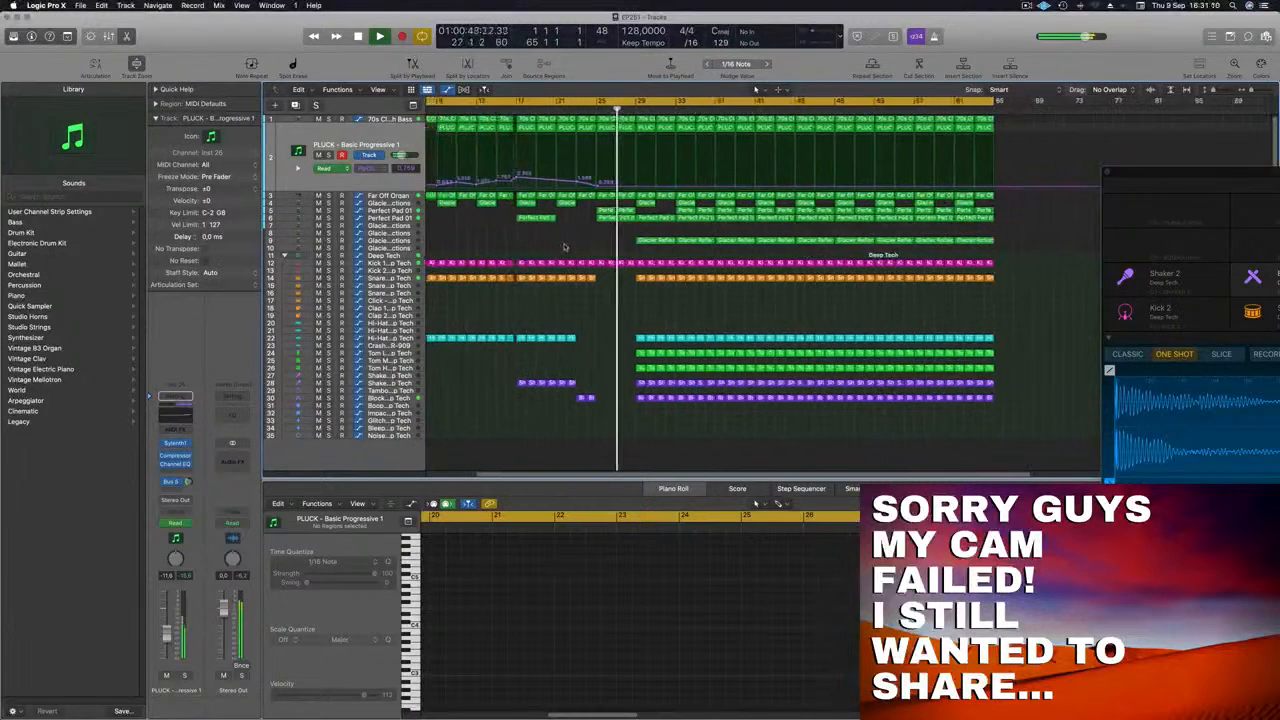
scroll(562, 248, "down", 2)
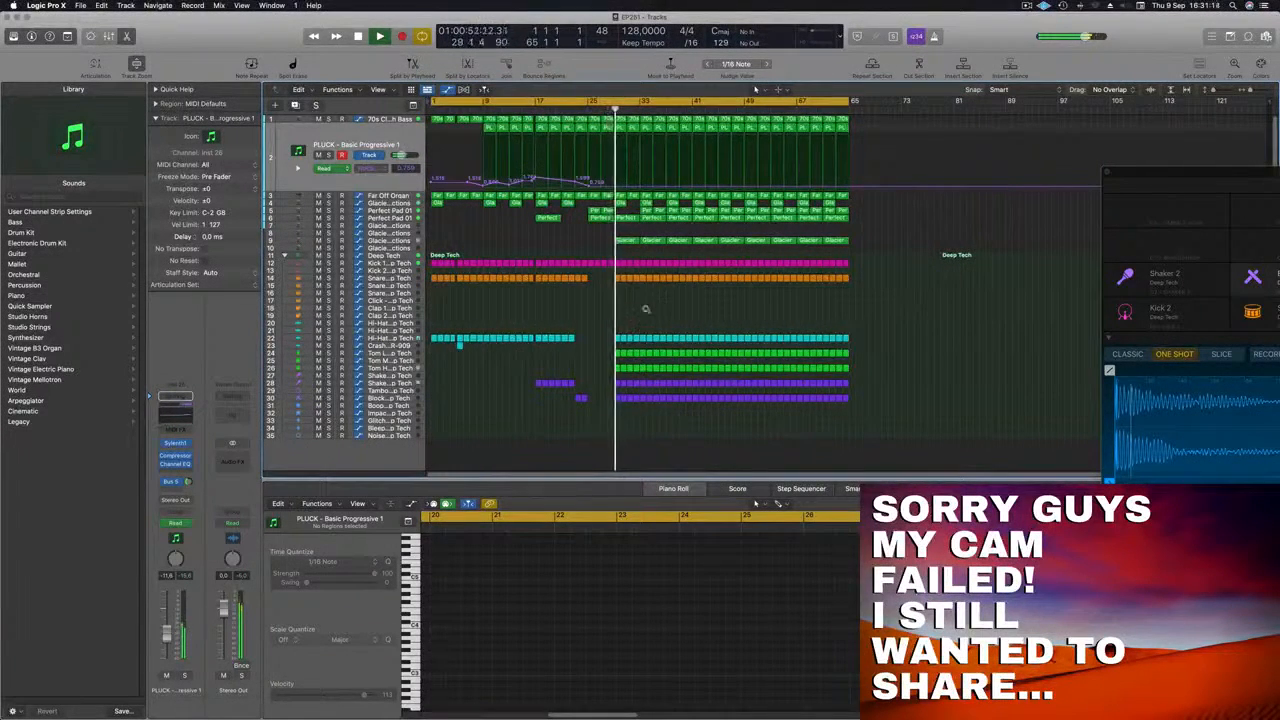
scroll(647, 311, "up", 4)
left_click(603, 264)
left_click(540, 112)
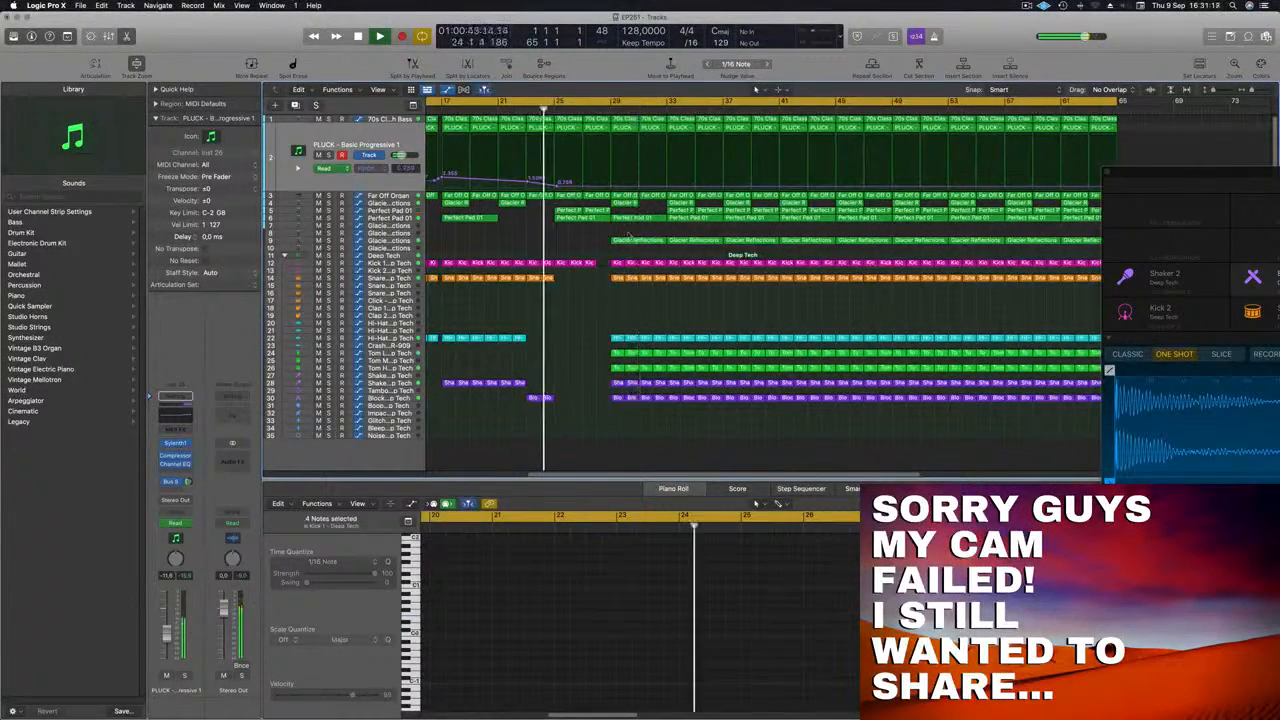
Delete the two Glacier Reflections regions covering bars 29 to 37.
left_click_drag(640, 250, 684, 243)
key("Delete")
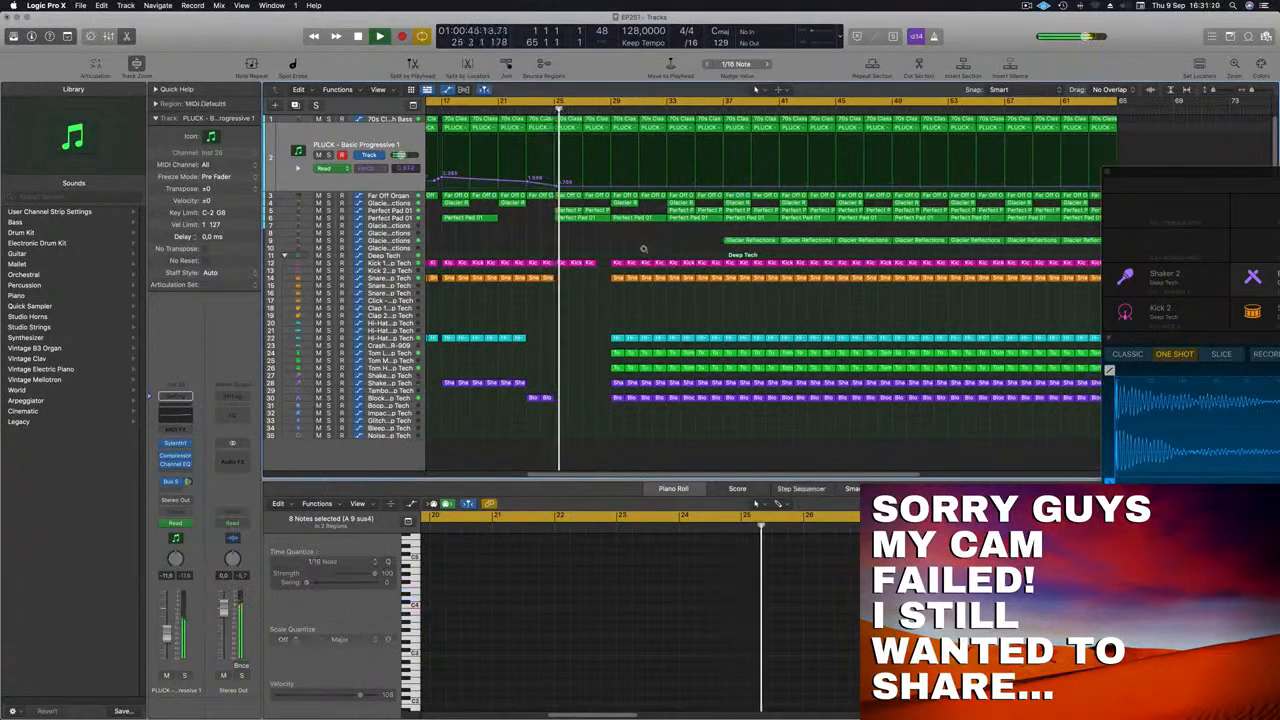
Delete the Kick, Snare, Hi-Hat, Tom, Shaker and Block regions covering bars 37 to 41.
scroll(645, 251, "down", 2)
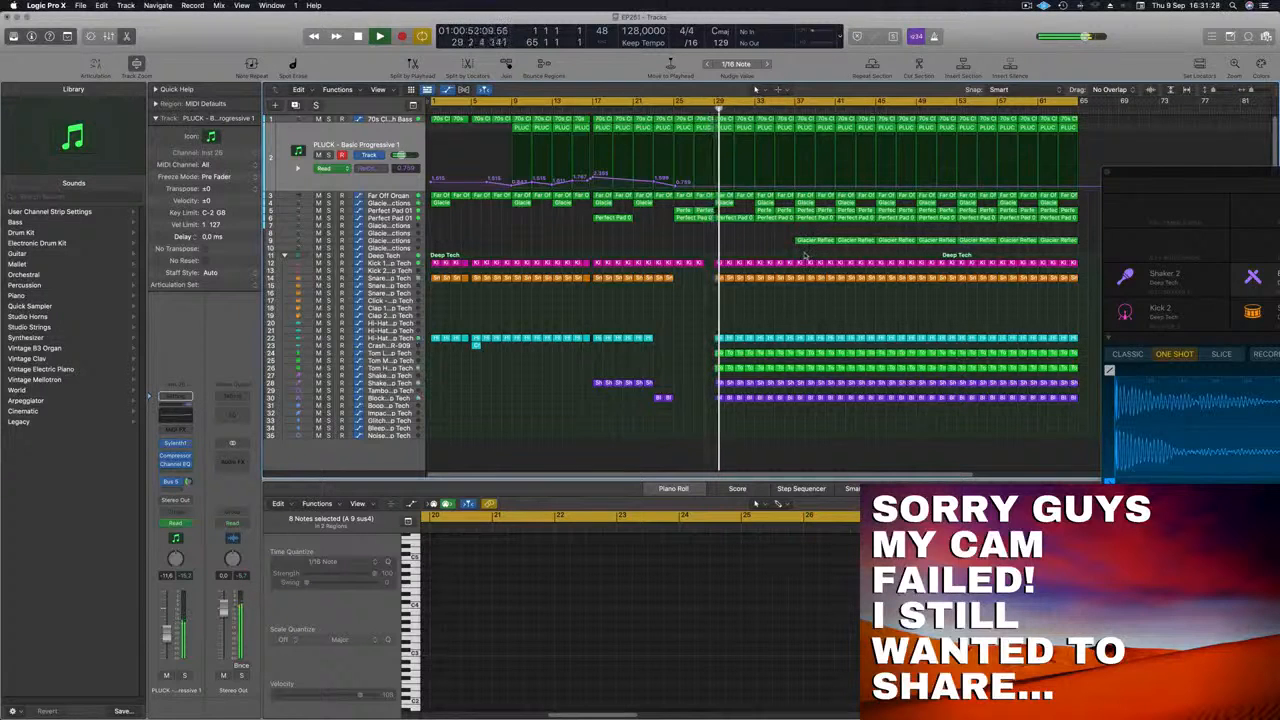
left_click_drag(811, 277, 833, 407)
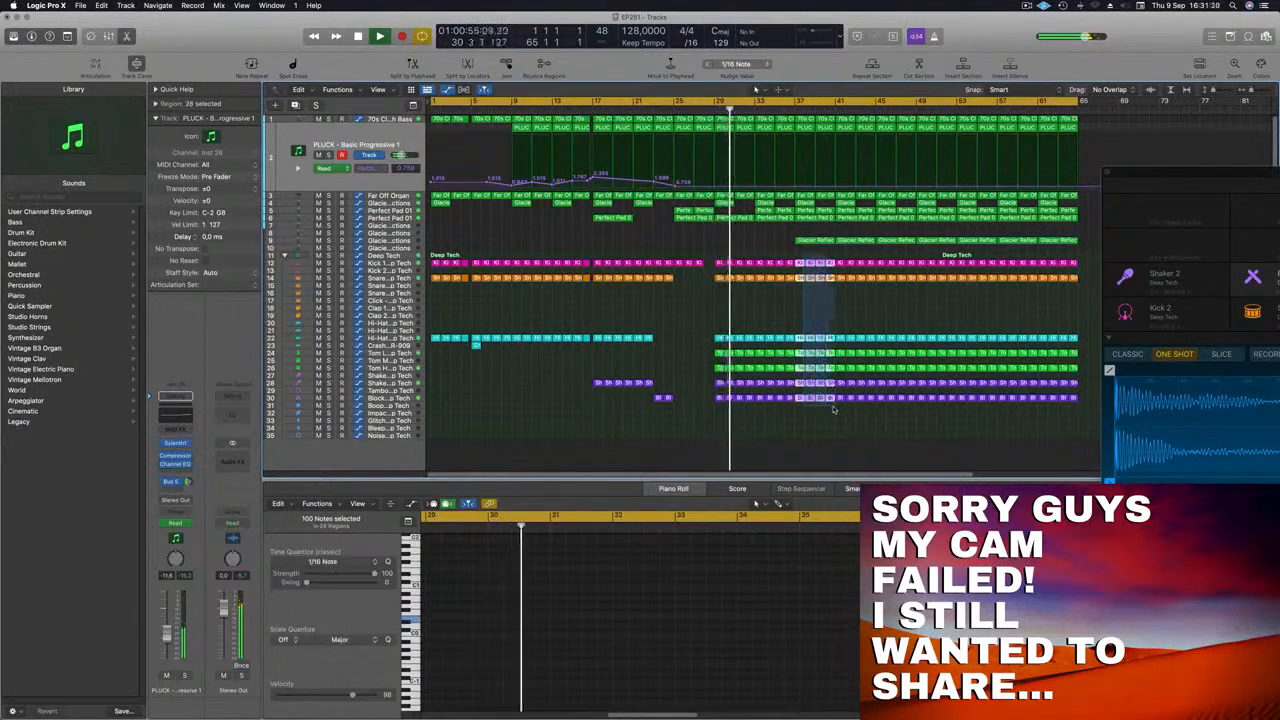
key("Delete")
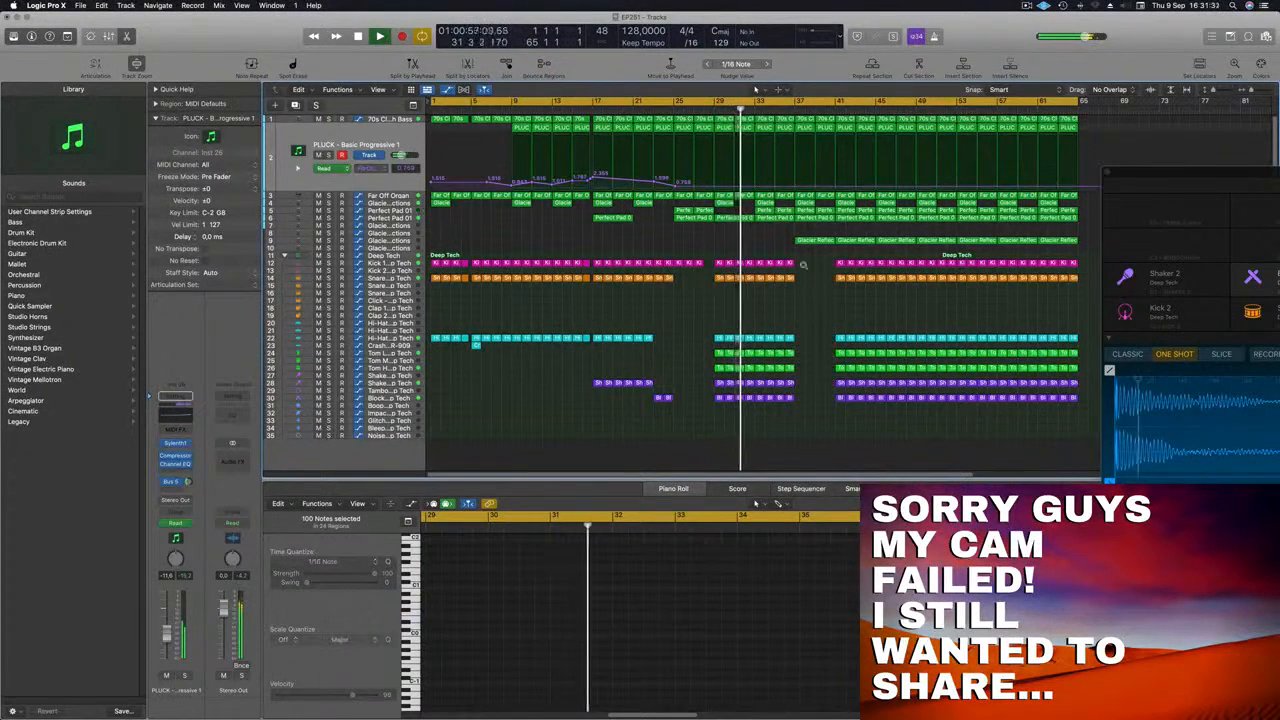
key("super+Left")
mouse_move(745, 241)
left_mouse_down()
mouse_move(714, 246)
mouse_move(734, 245)
left_mouse_up()
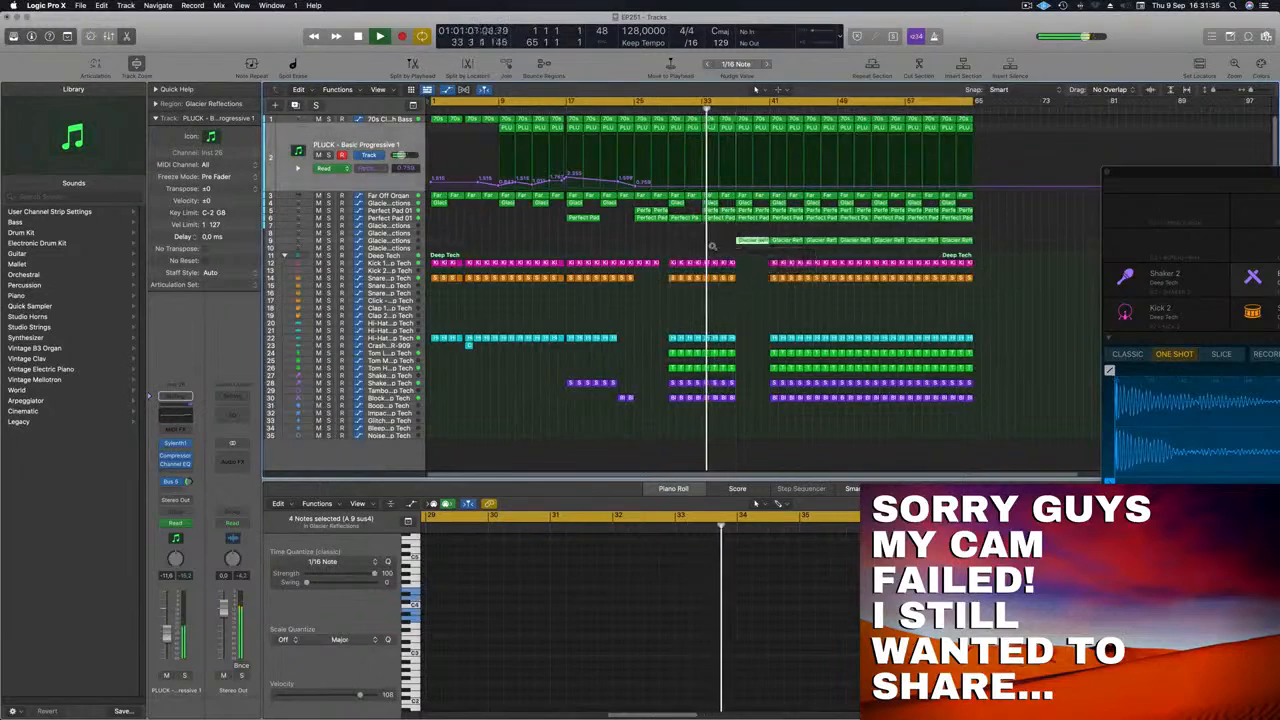
key("super+Left")
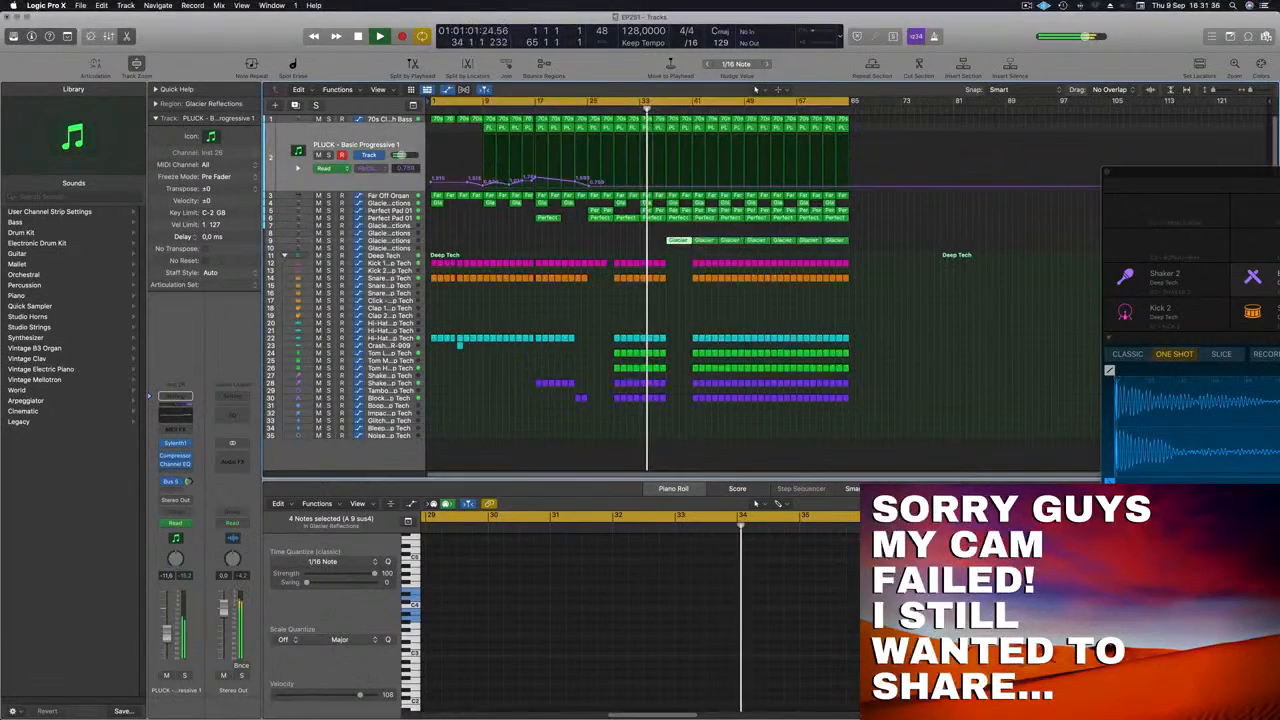
left_click(673, 212)
Add automation points on the PLUCK - Basic Progressive 1 track that rise from bar 29 to a peak at bar 33 and drop there.
key("super+Right")
key("super+Right")
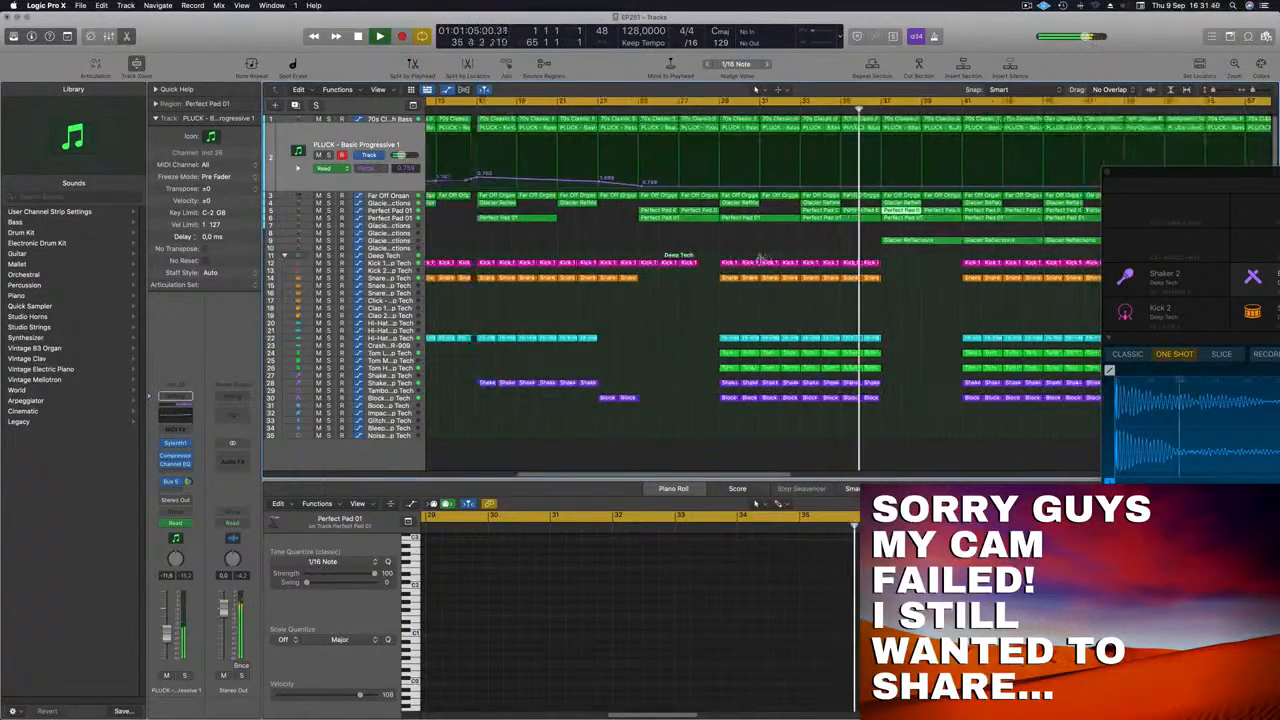
left_click(606, 107)
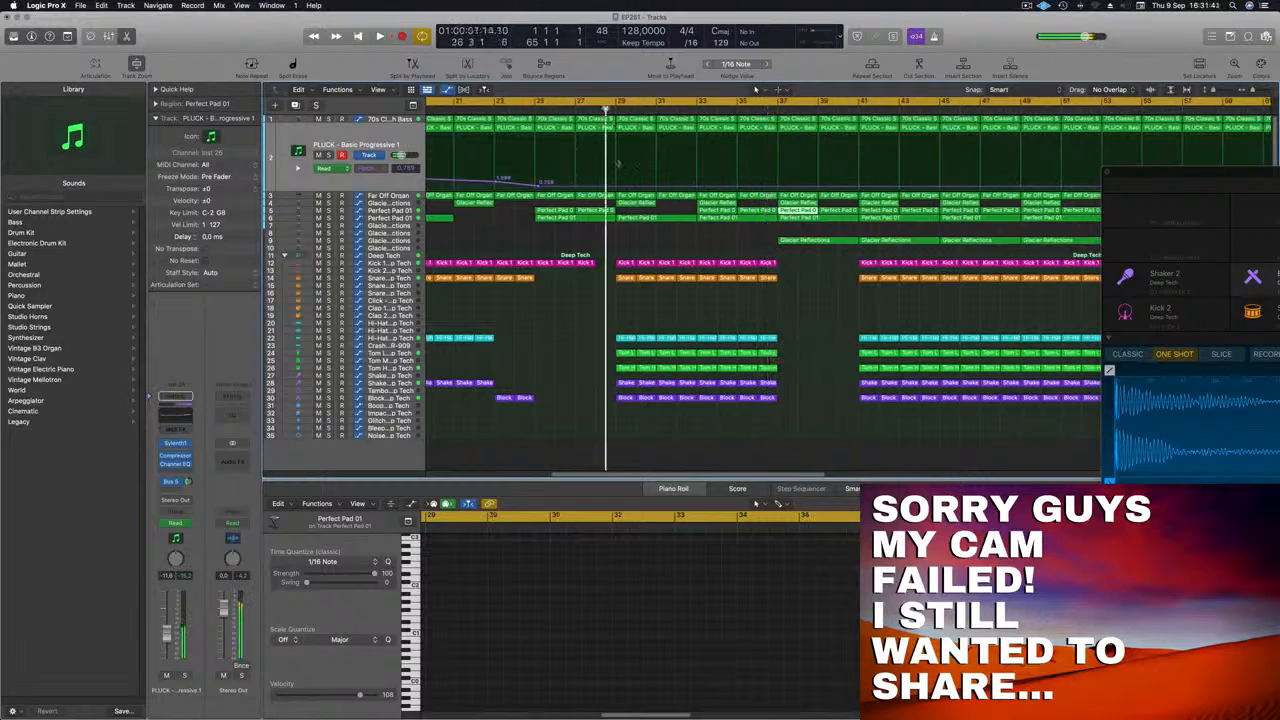
left_click(617, 187)
left_click(698, 187)
left_click_drag(698, 187, 700, 176)
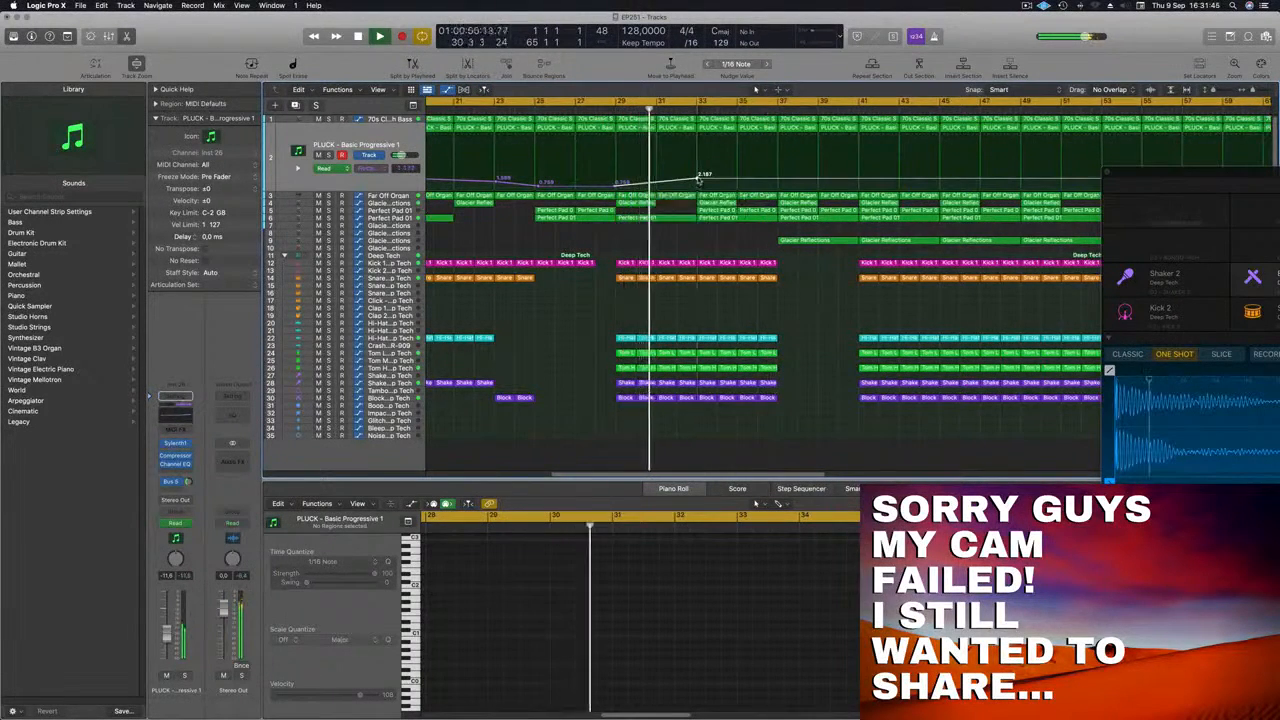
left_click_drag(700, 176, 697, 178)
left_click(698, 184)
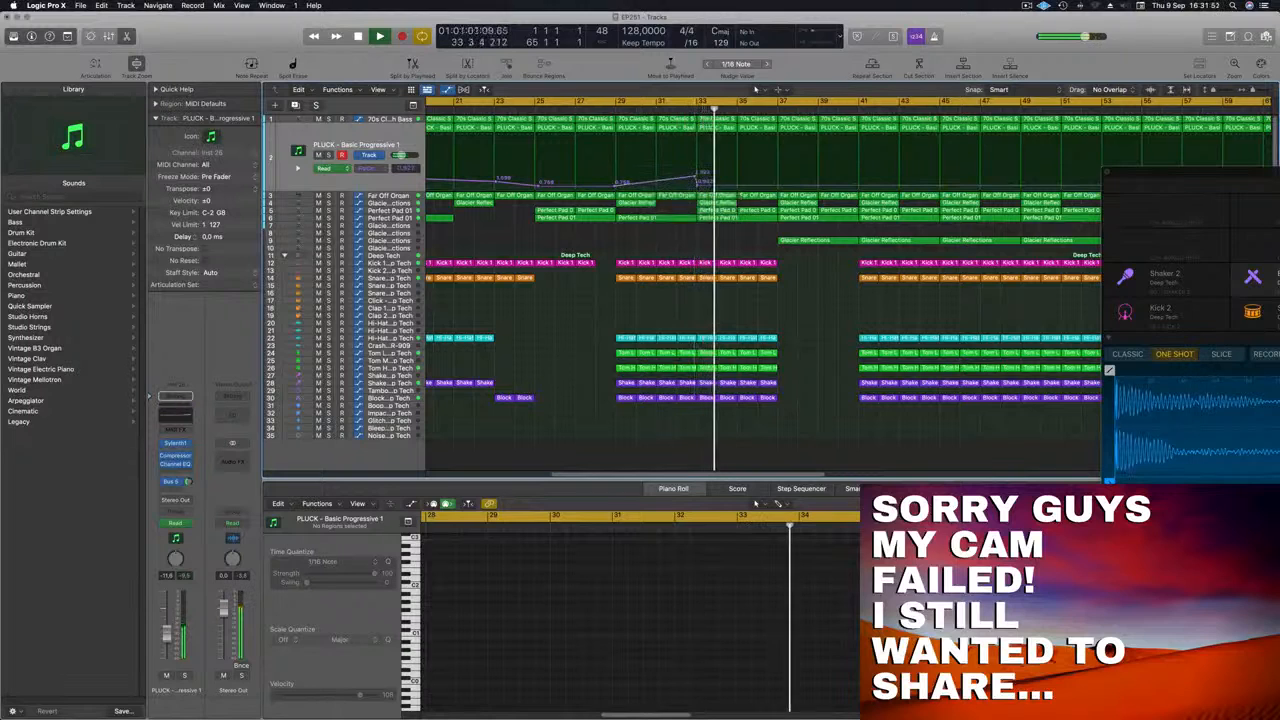
Shape a second PLUCK - Basic Progressive 1 automation rise that peaks at bar 37 and drops straight down there.
left_click_drag(777, 184, 777, 181)
key("super+Left")
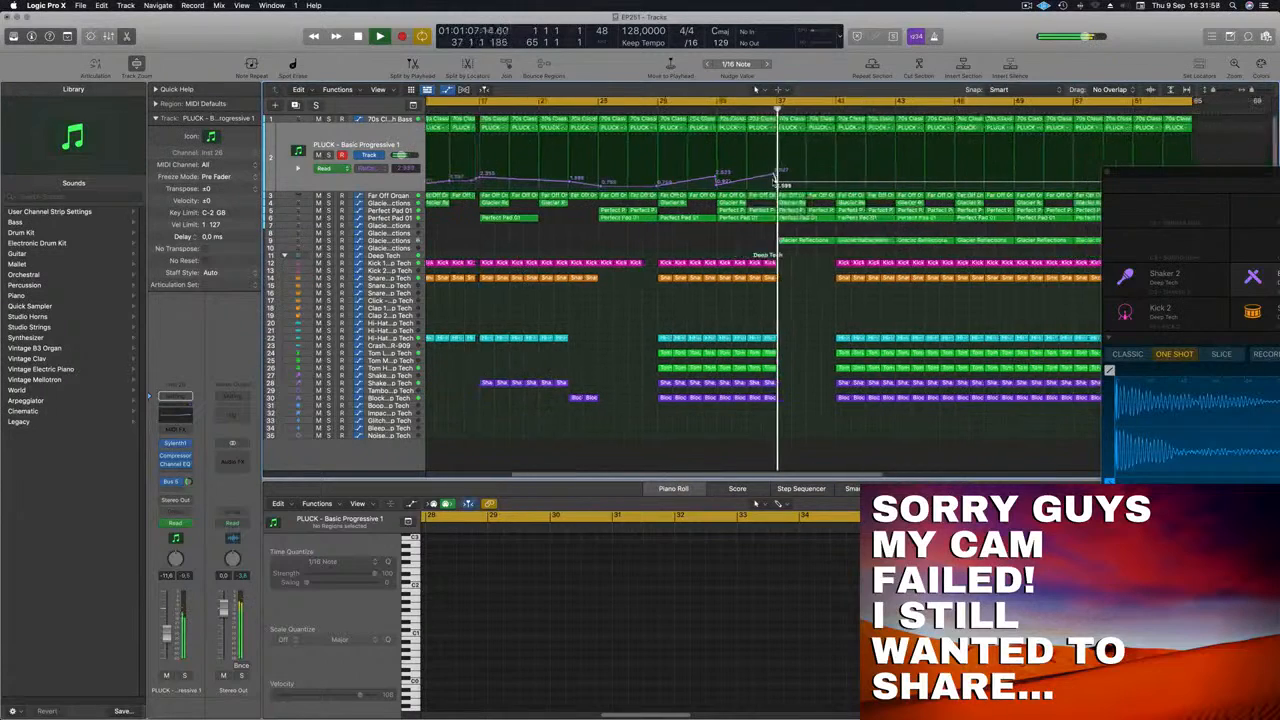
key("super+Left")
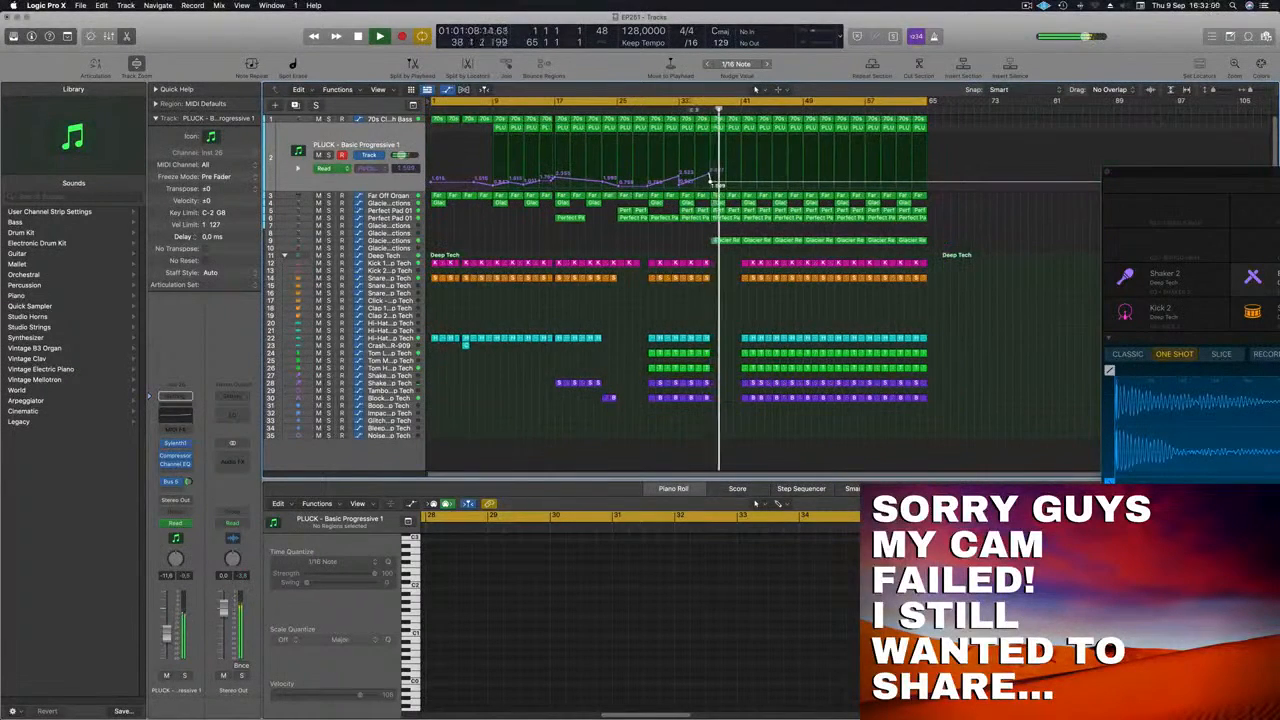
Delete the lower Perfect Pad 01 region at bar 37, and stop playback with the Glacier Reflections region at bar 37 selected.
left_click(728, 219)
key("Delete")
key("super+Left")
left_click(700, 240)
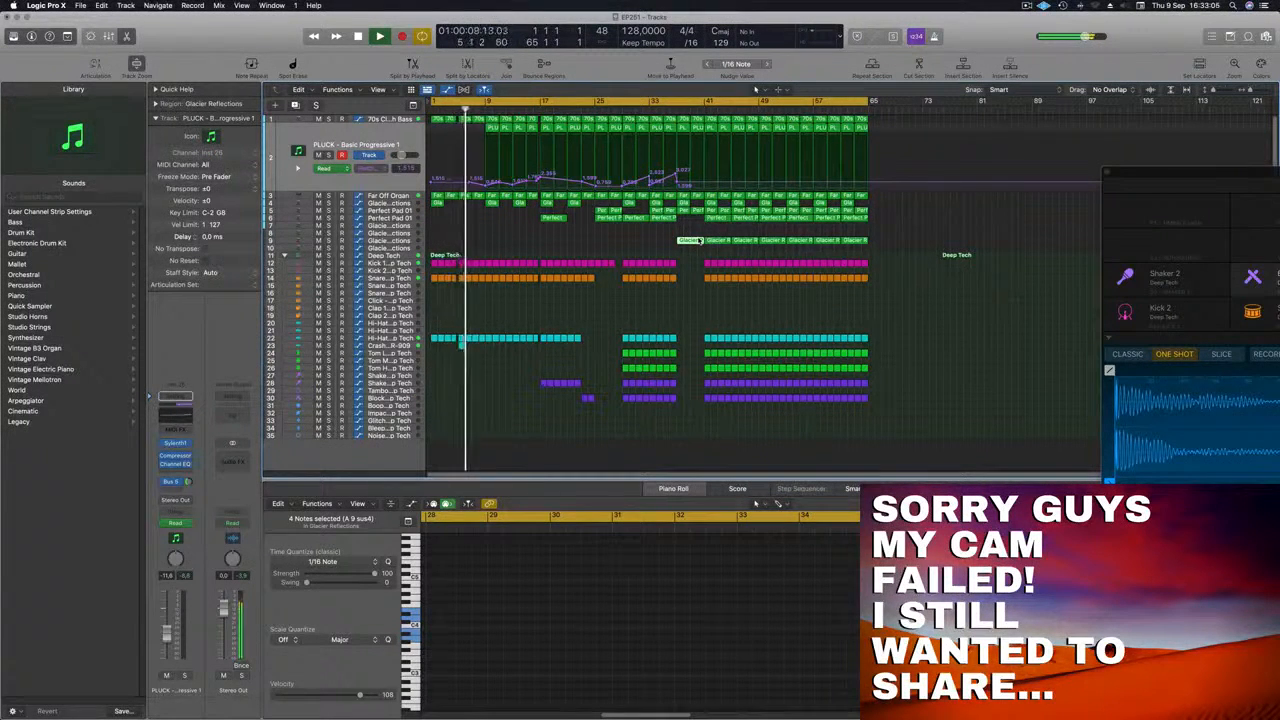
key("space")
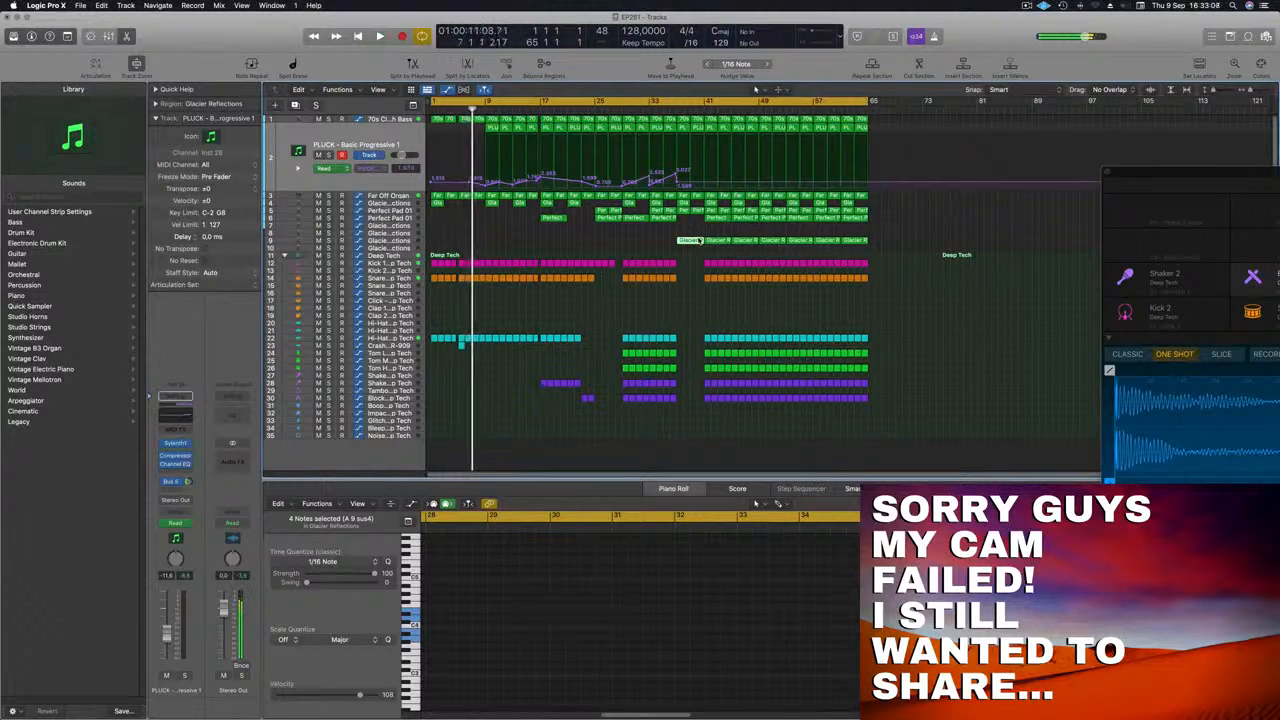